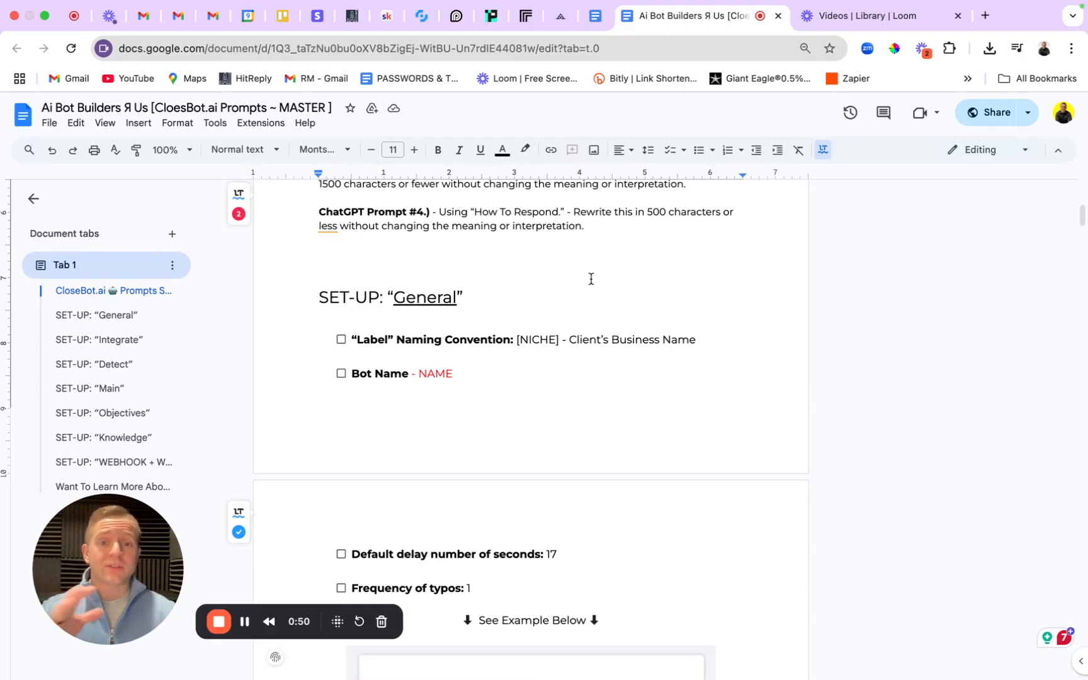
Scroll the SOP and step through SET-UP Integrate and Detect to the Main section.
{"action": "scroll", "coordinate": [563, 287], "scroll_direction": "down", "scroll_amount": 4}
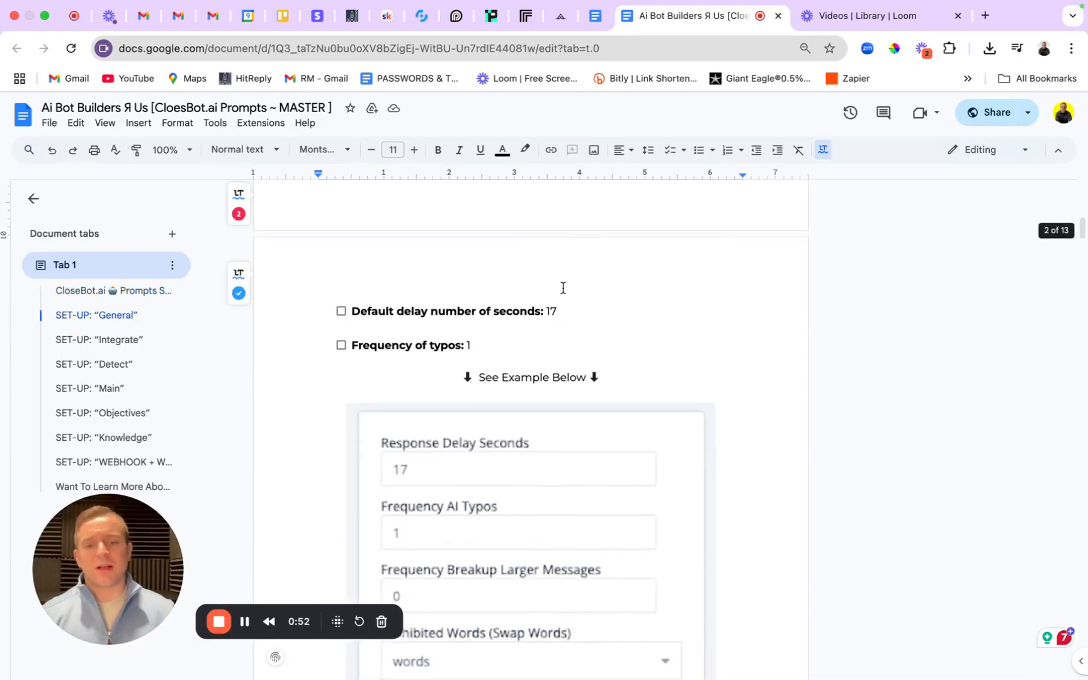
{"action": "scroll", "coordinate": [563, 288], "scroll_direction": "down", "scroll_amount": 7}
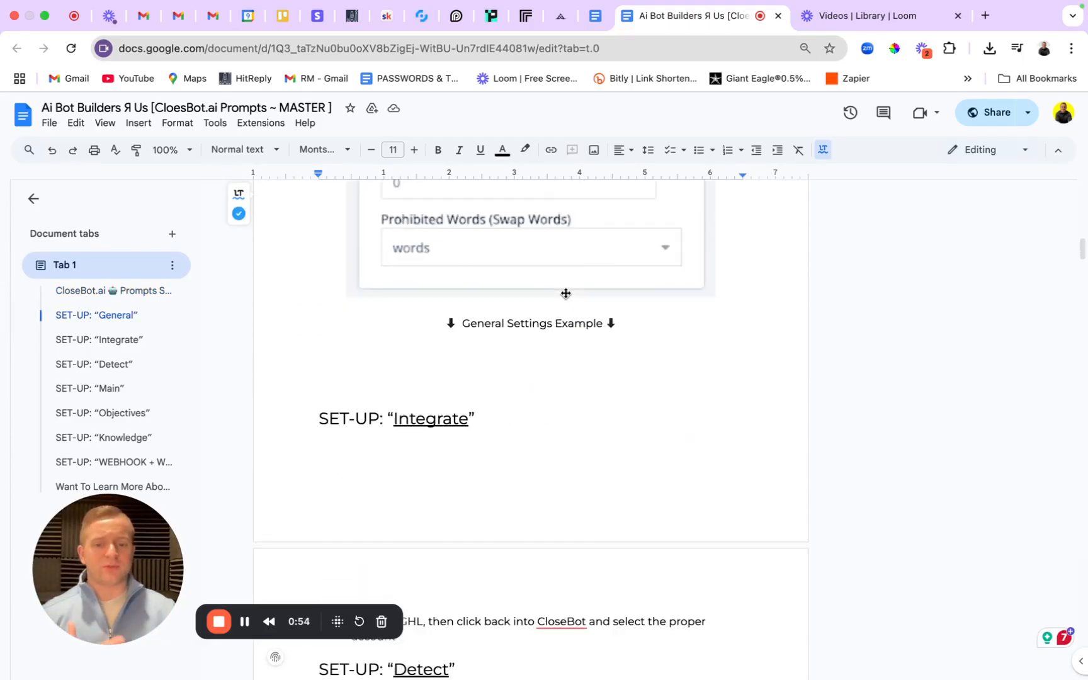
{"action": "scroll", "coordinate": [565, 293], "scroll_direction": "down", "scroll_amount": 1}
{"action": "left_click", "coordinate": [110, 341]}
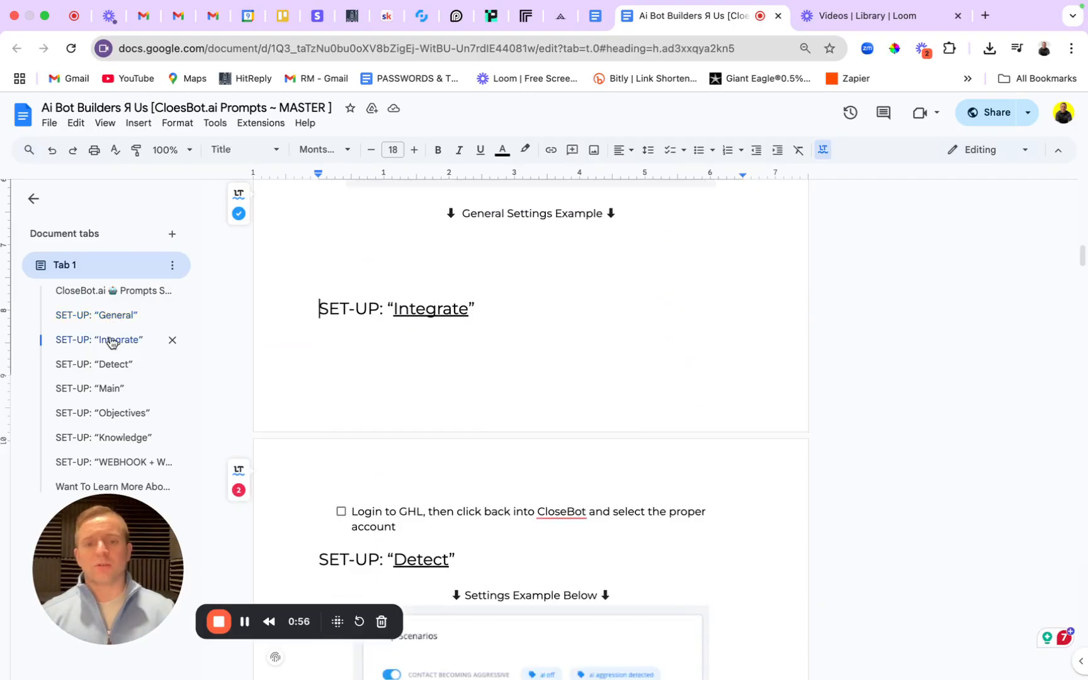
{"action": "left_click", "coordinate": [102, 364]}
{"action": "left_click", "coordinate": [108, 389]}
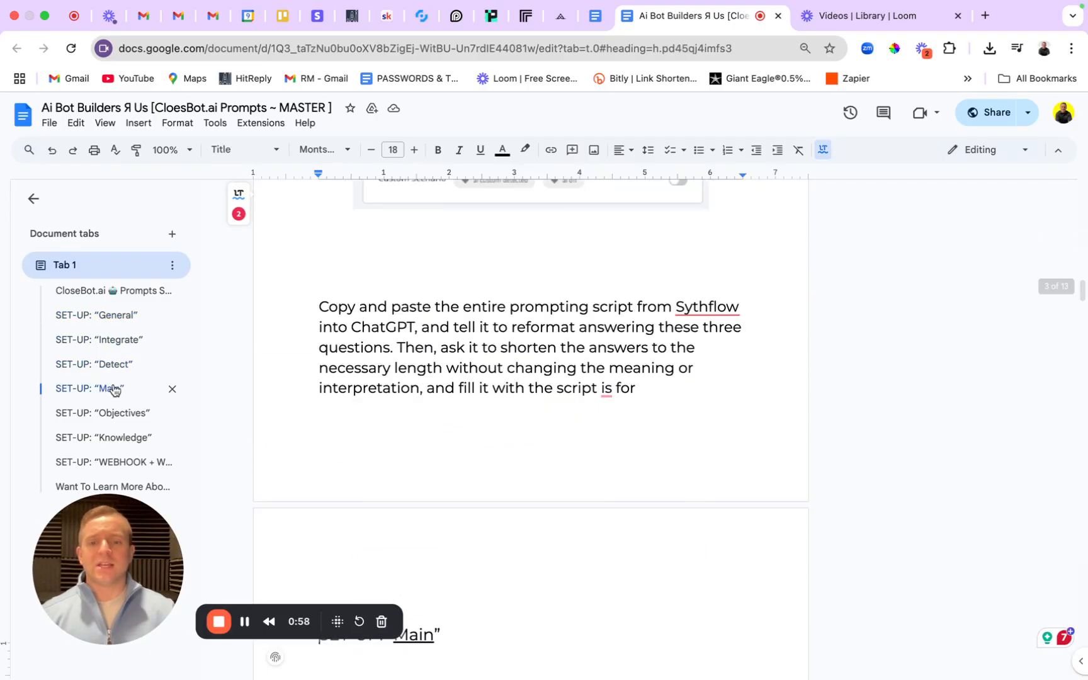
{"action": "scroll", "coordinate": [457, 378], "scroll_direction": "down", "scroll_amount": 2}
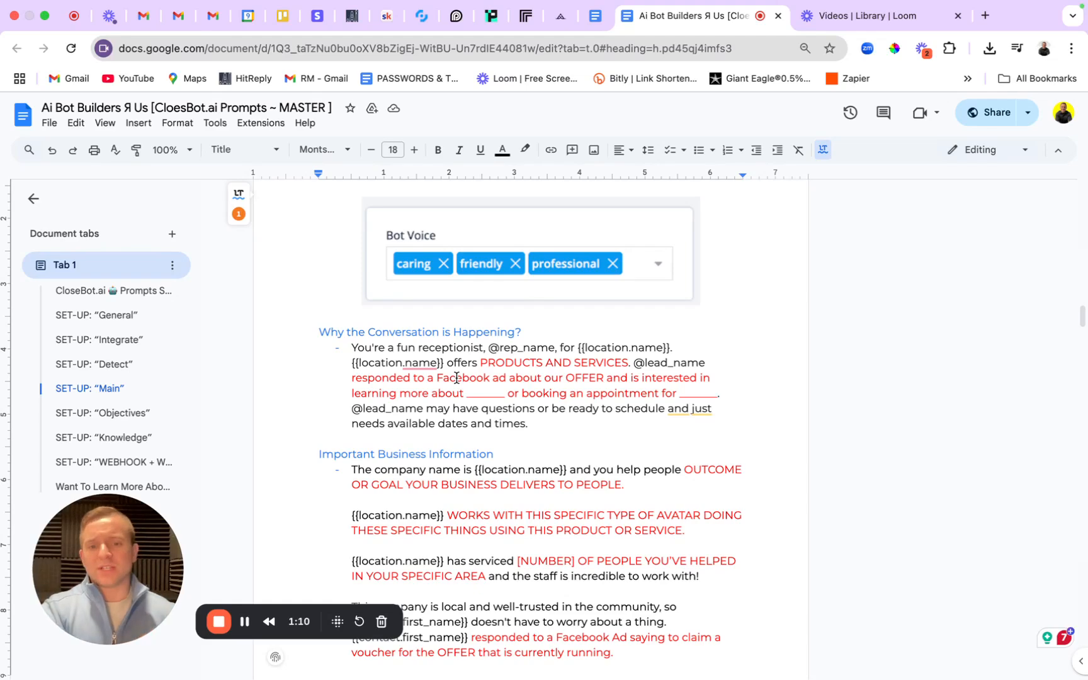
Create a new CloseBot bot from the Real Estate template and select its Bot Name field.
{"action": "left_click", "coordinate": [432, 19]}
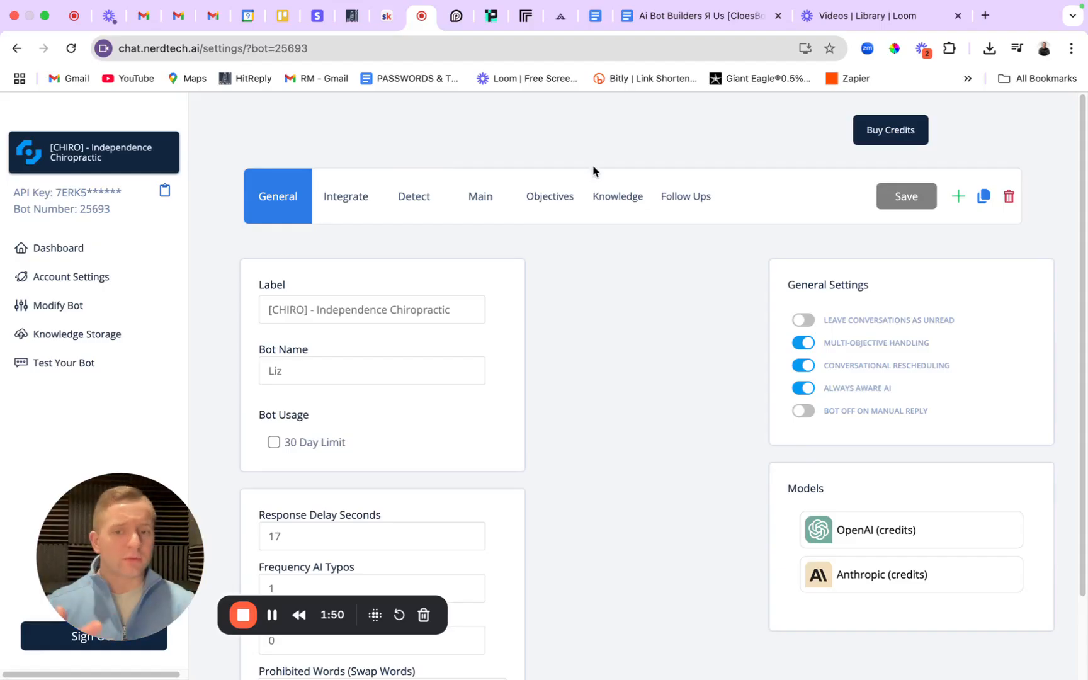
{"action": "left_click", "coordinate": [958, 196]}
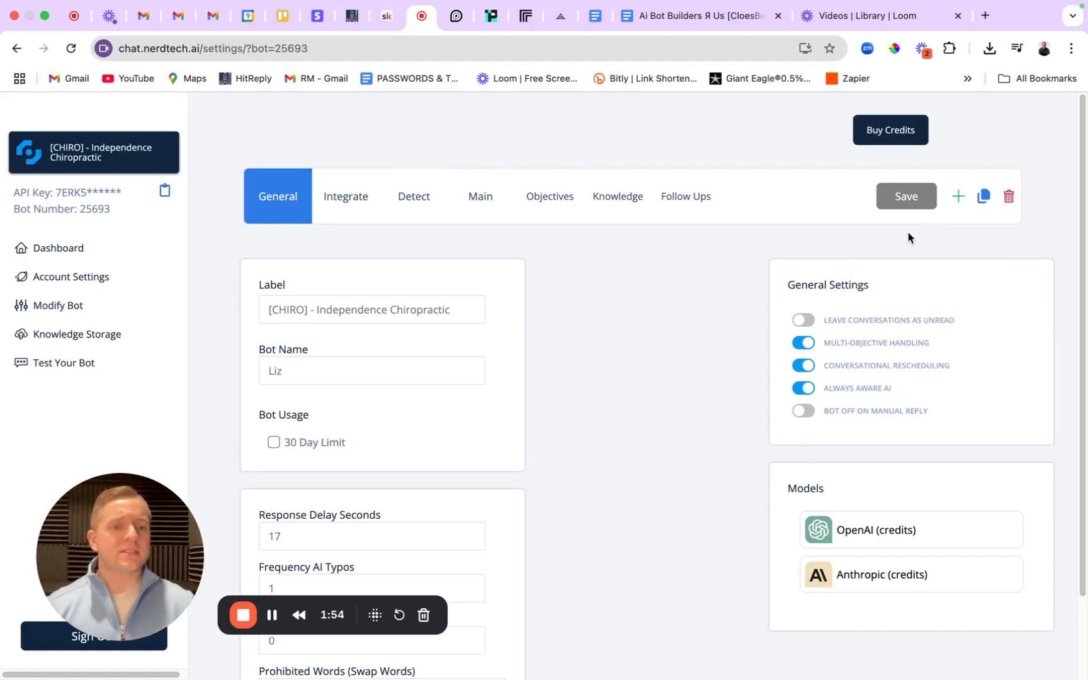
{"action": "left_click", "coordinate": [914, 241]}
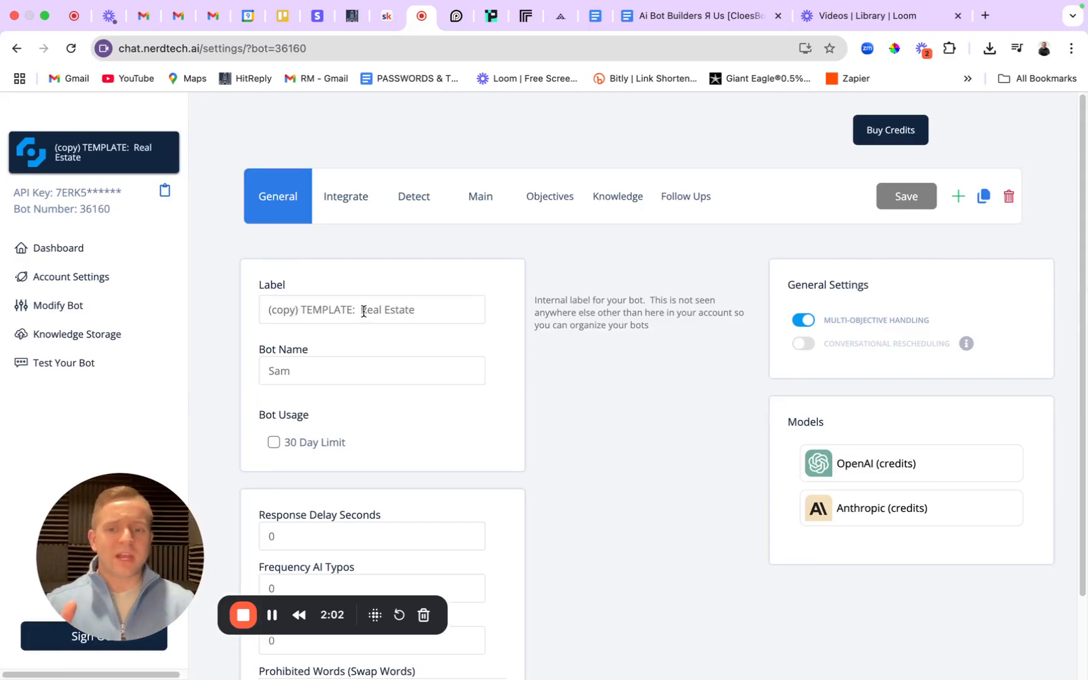
{"action": "left_click", "coordinate": [328, 372]}
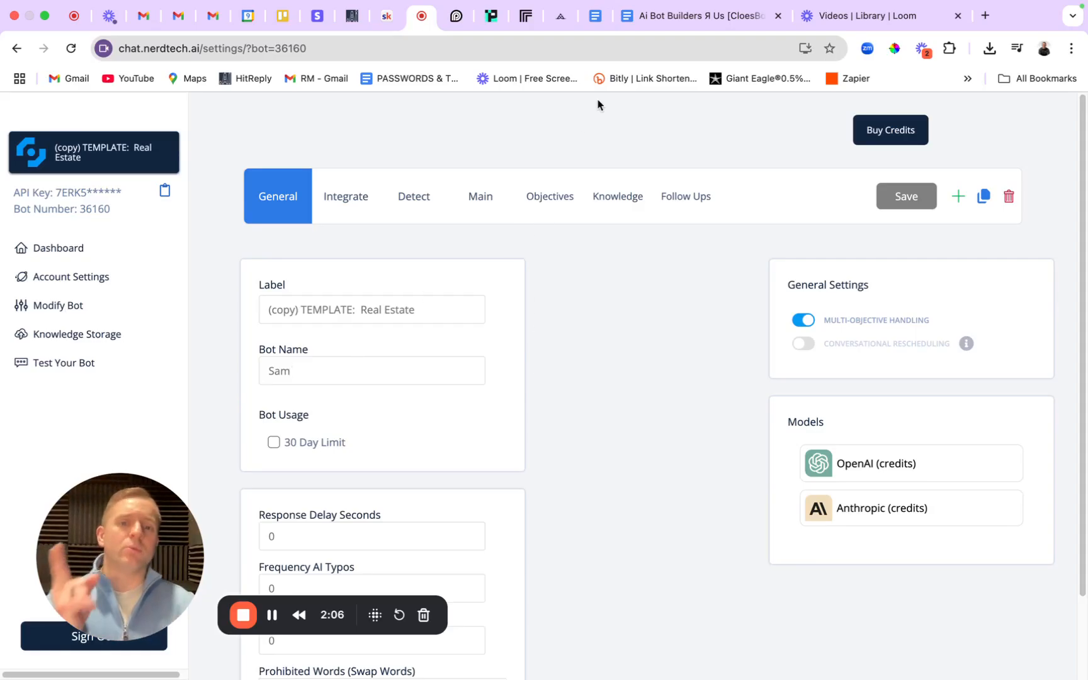
Jump to the SOP's SET-UP General section and highlight the ChatGPT prompts #1 and #2.
{"action": "left_click", "coordinate": [650, 19]}
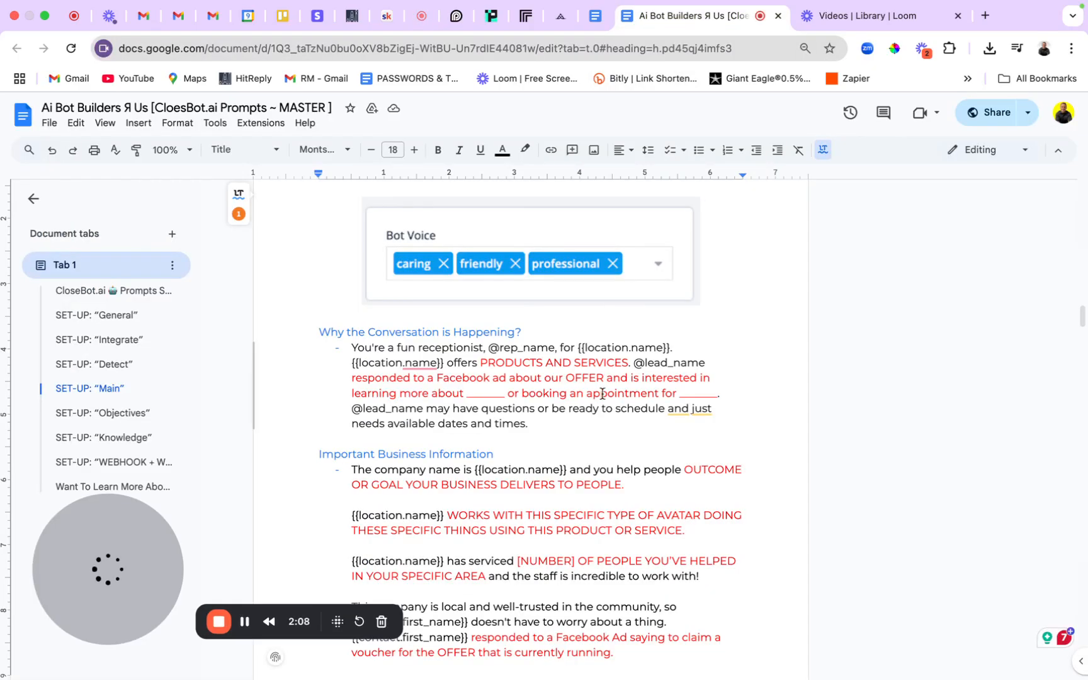
{"action": "left_click", "coordinate": [128, 315]}
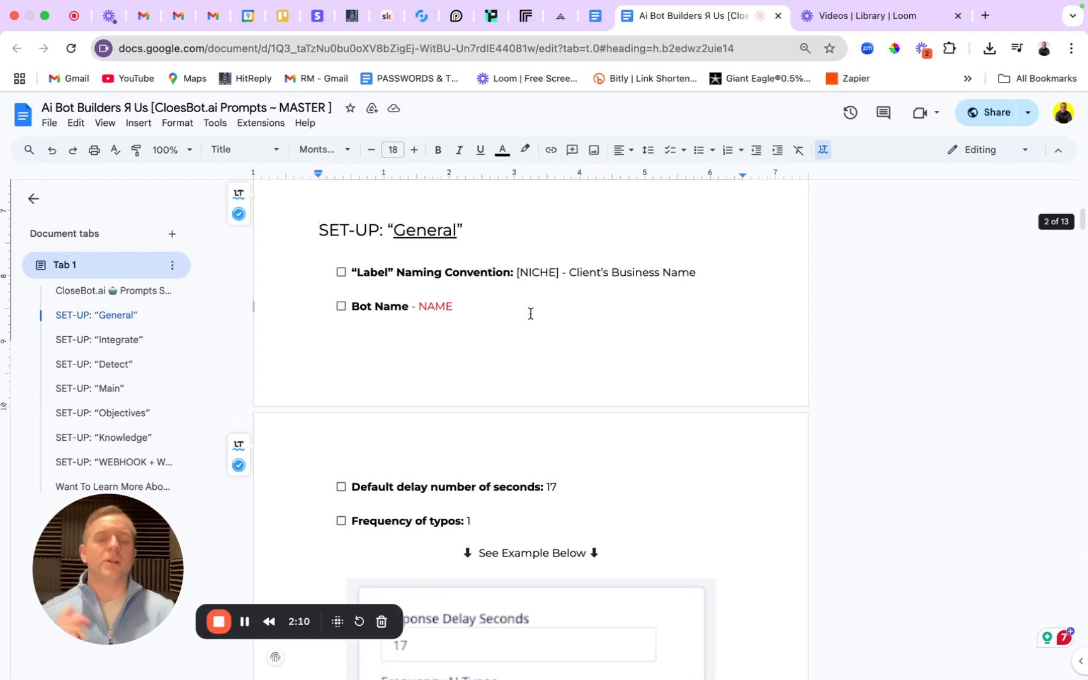
{"action": "scroll", "coordinate": [531, 313], "scroll_direction": "up", "scroll_amount": 6}
{"action": "scroll", "coordinate": [669, 343], "scroll_direction": "down", "scroll_amount": 1}
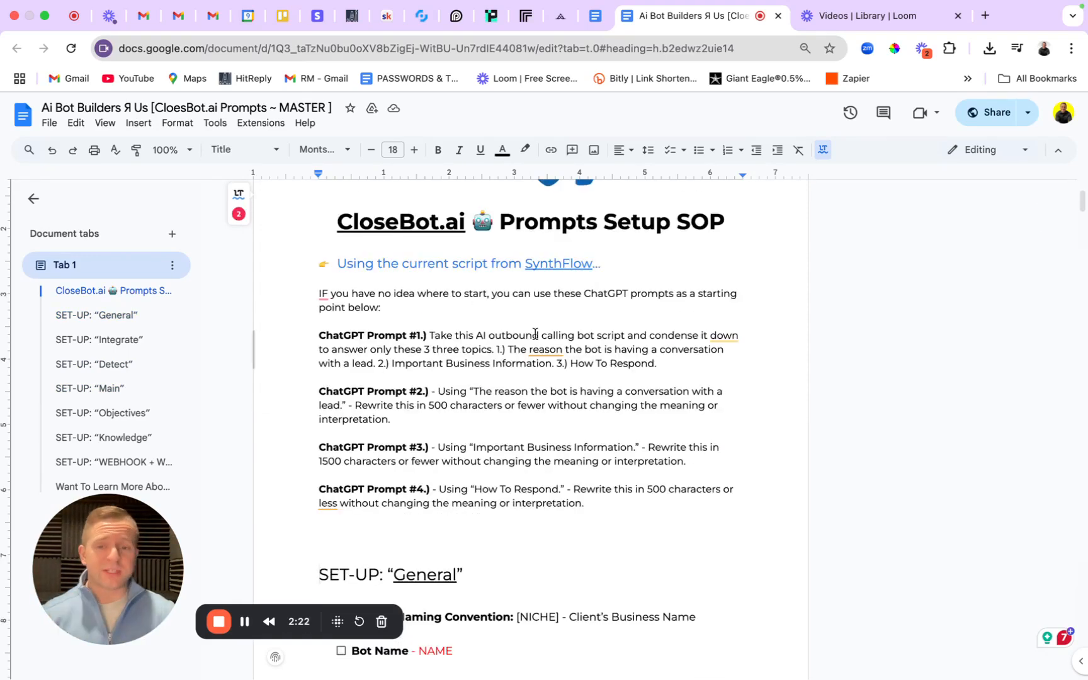
{"action": "left_click_drag", "start_coordinate": [319, 334], "coordinate": [681, 510]}
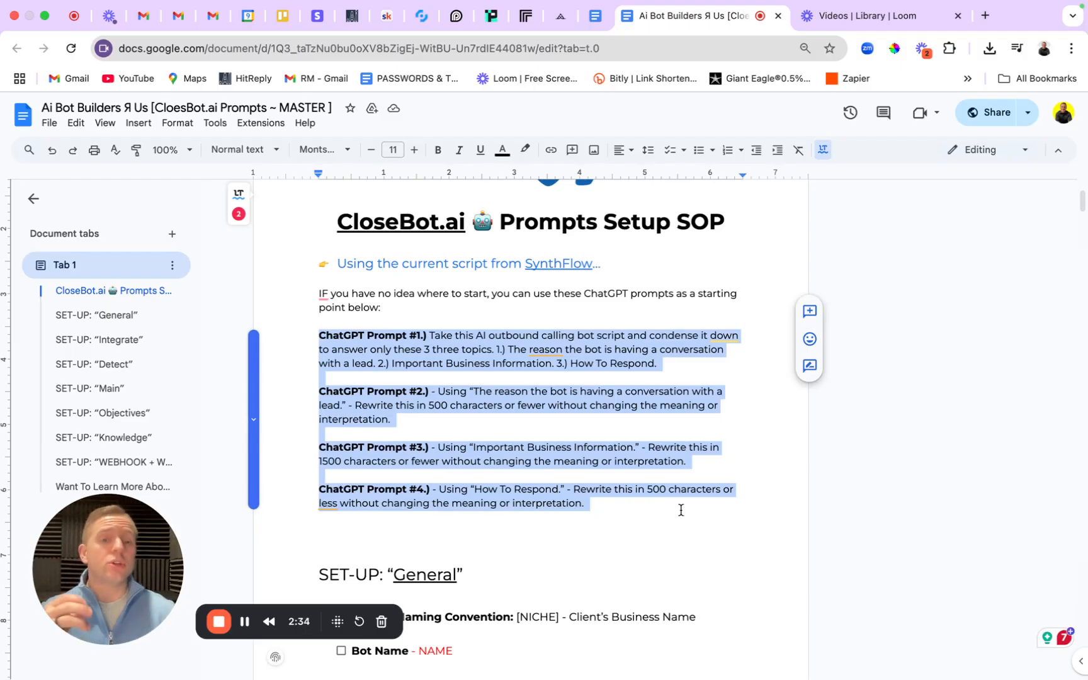
{"action": "left_click", "coordinate": [530, 368]}
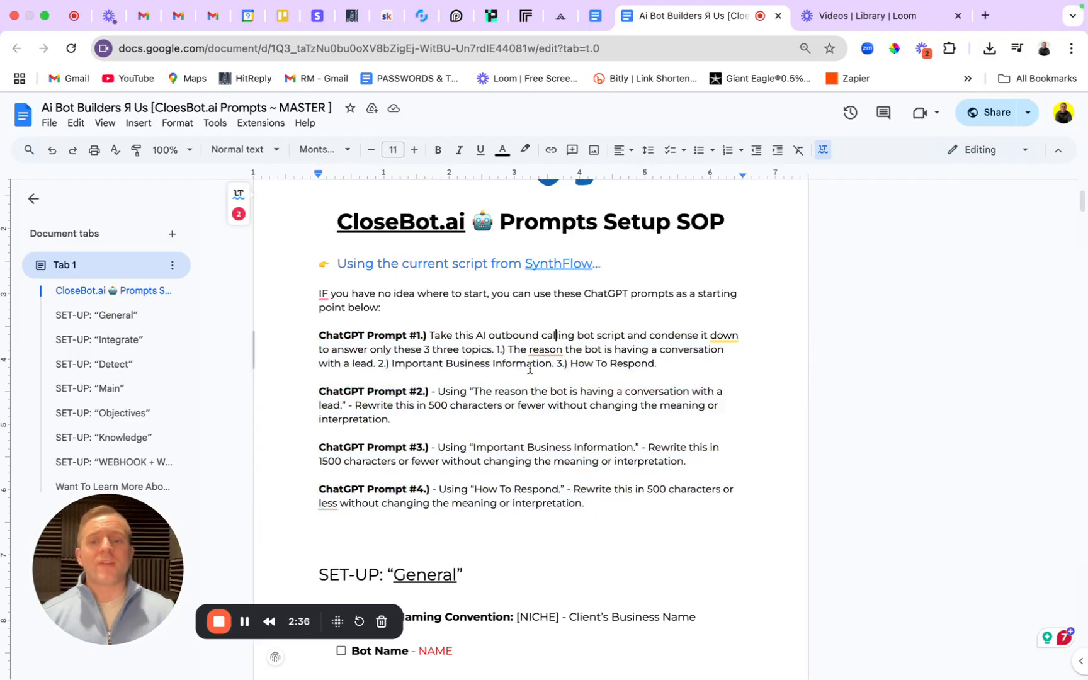
{"action": "left_click_drag", "start_coordinate": [320, 337], "coordinate": [663, 367]}
{"action": "left_click", "coordinate": [479, 391]}
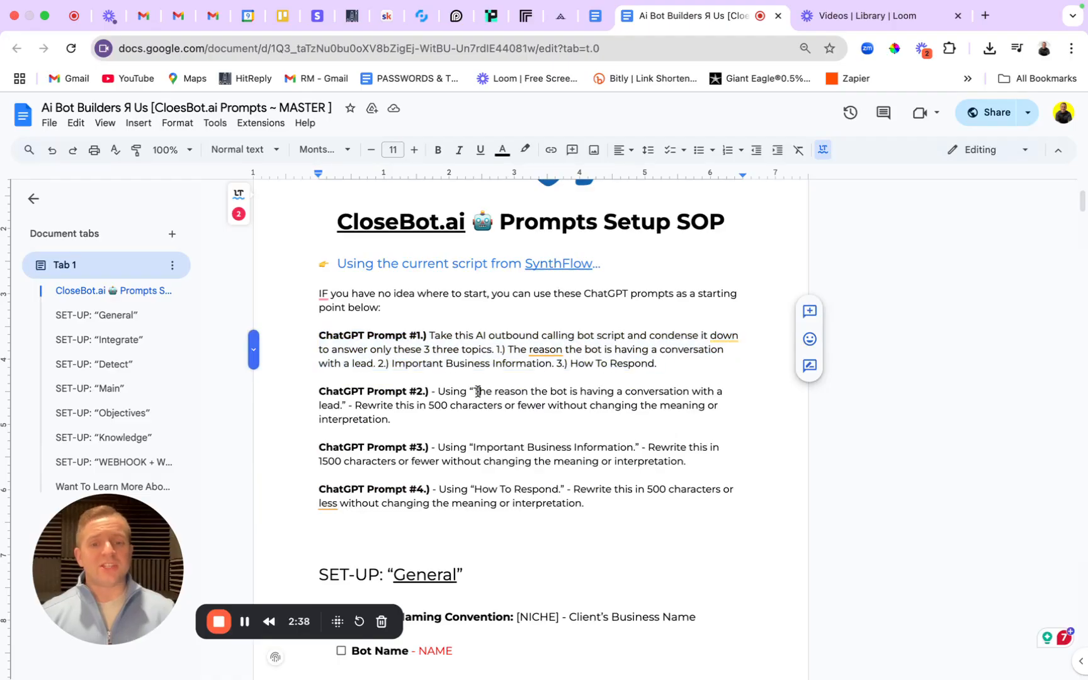
{"action": "left_click_drag", "start_coordinate": [308, 391], "coordinate": [500, 423]}
{"action": "left_click", "coordinate": [503, 423]}
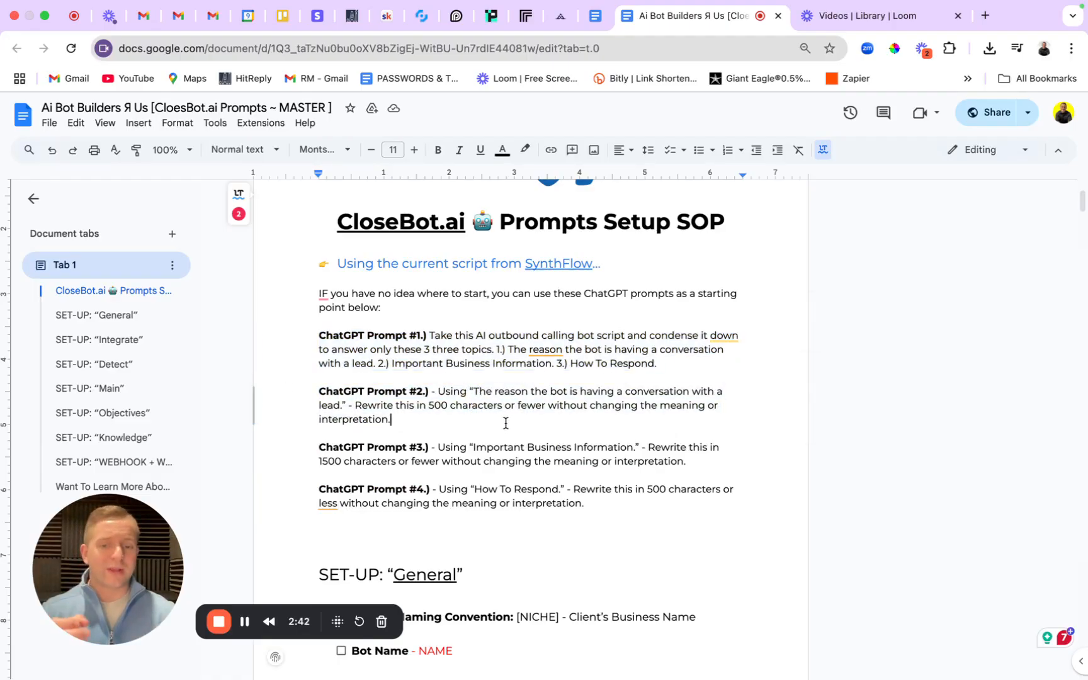
Review the General checklist: NICHE label convention, NAME placeholder and default delay seconds line.
{"action": "scroll", "coordinate": [506, 424], "scroll_direction": "down", "scroll_amount": 5}
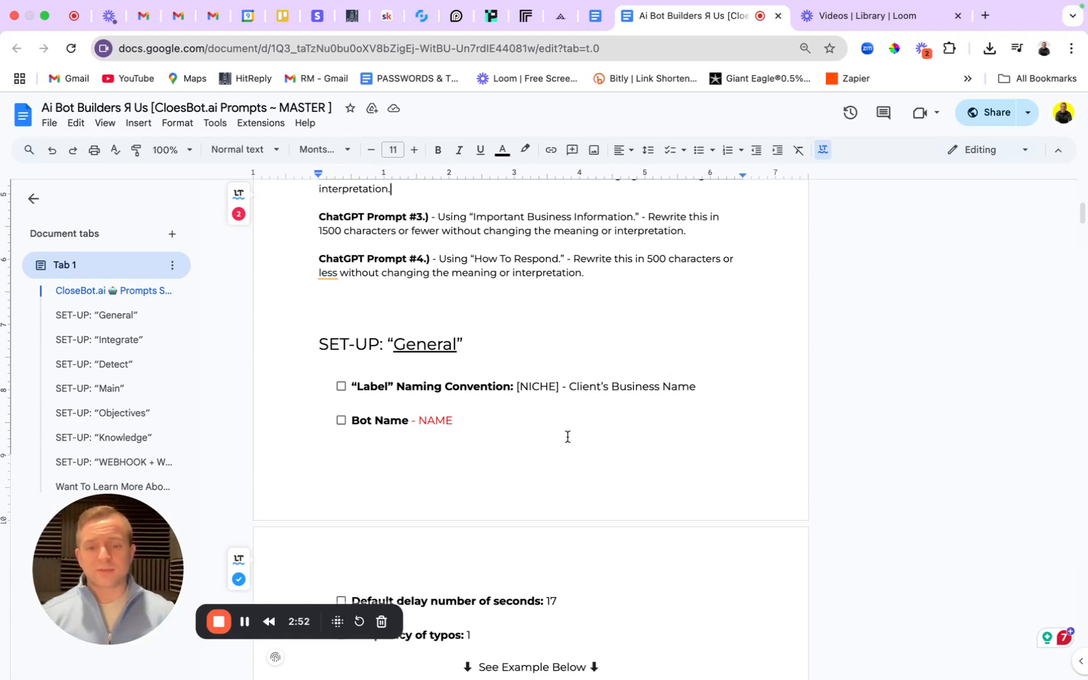
{"action": "scroll", "coordinate": [559, 423], "scroll_direction": "down", "scroll_amount": 2}
{"action": "left_click_drag", "start_coordinate": [319, 222], "coordinate": [540, 267]}
{"action": "left_click", "coordinate": [547, 286]}
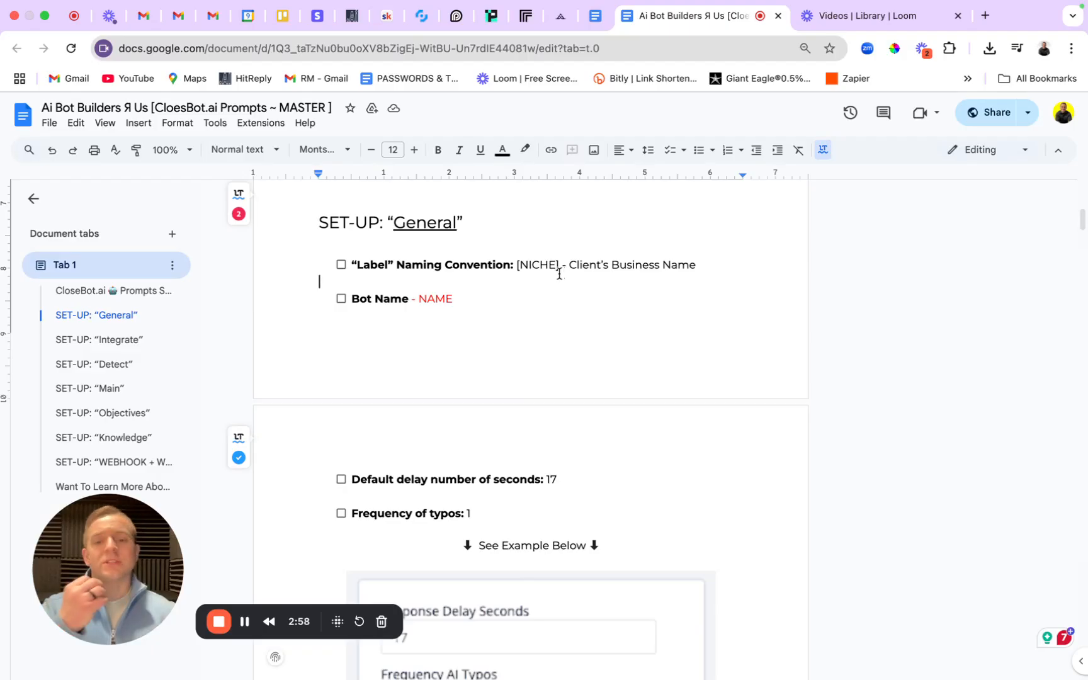
{"action": "left_click_drag", "start_coordinate": [557, 266], "coordinate": [519, 265]}
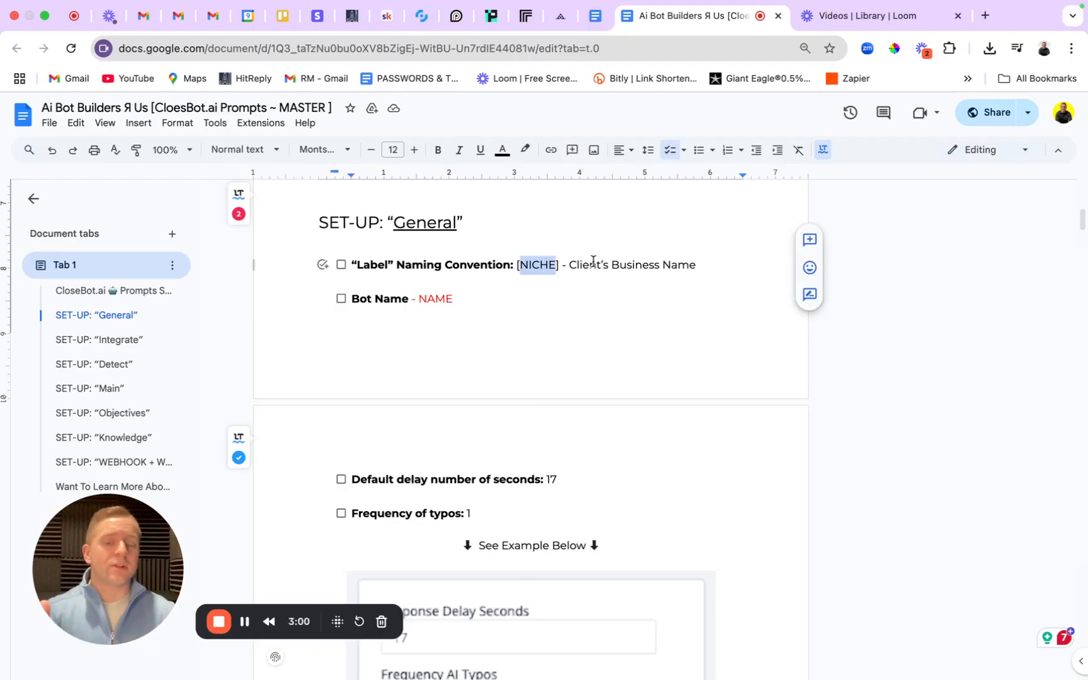
{"action": "left_click", "coordinate": [567, 277]}
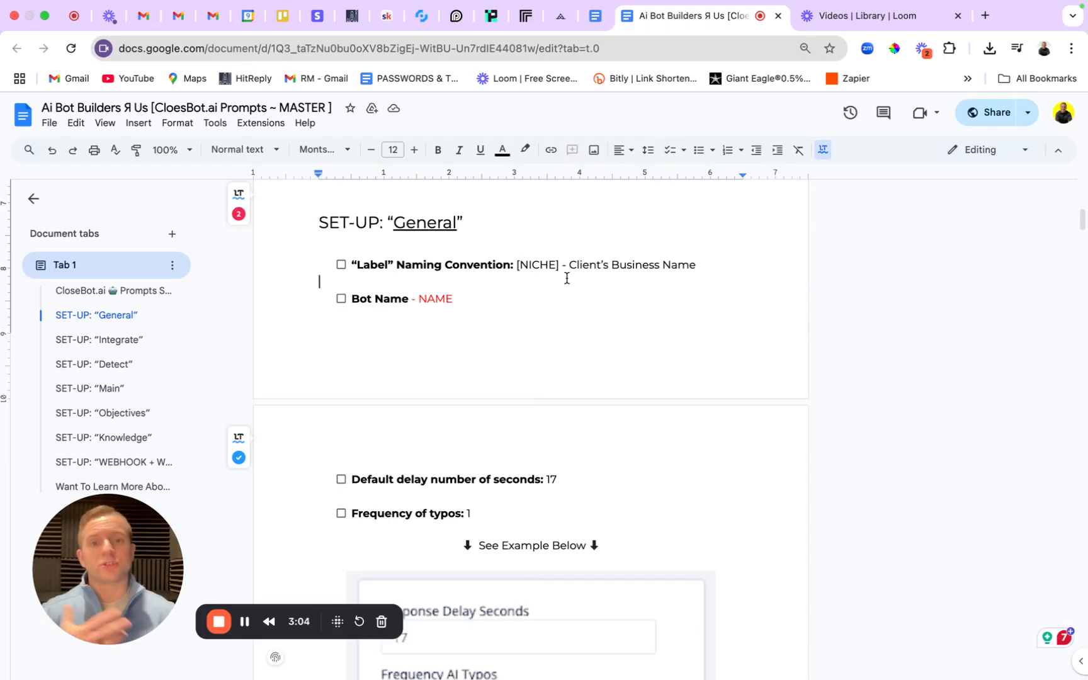
{"action": "scroll", "coordinate": [567, 278], "scroll_direction": "down", "scroll_amount": 1}
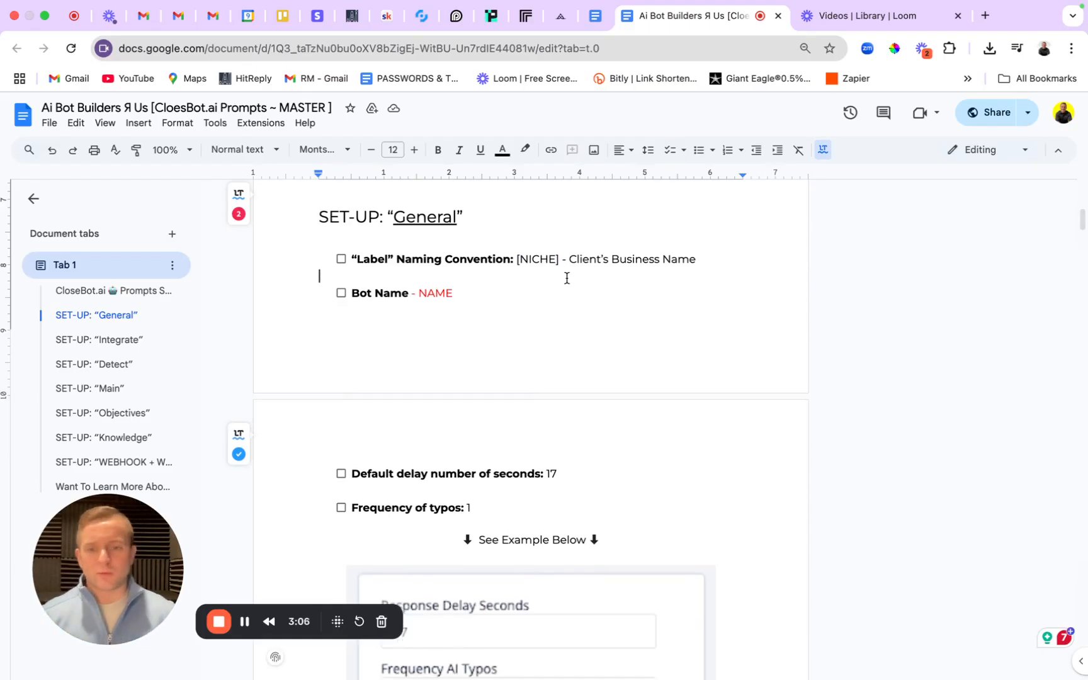
{"action": "left_click", "coordinate": [430, 268]}
{"action": "scroll", "coordinate": [529, 433], "scroll_direction": "down", "scroll_amount": 1}
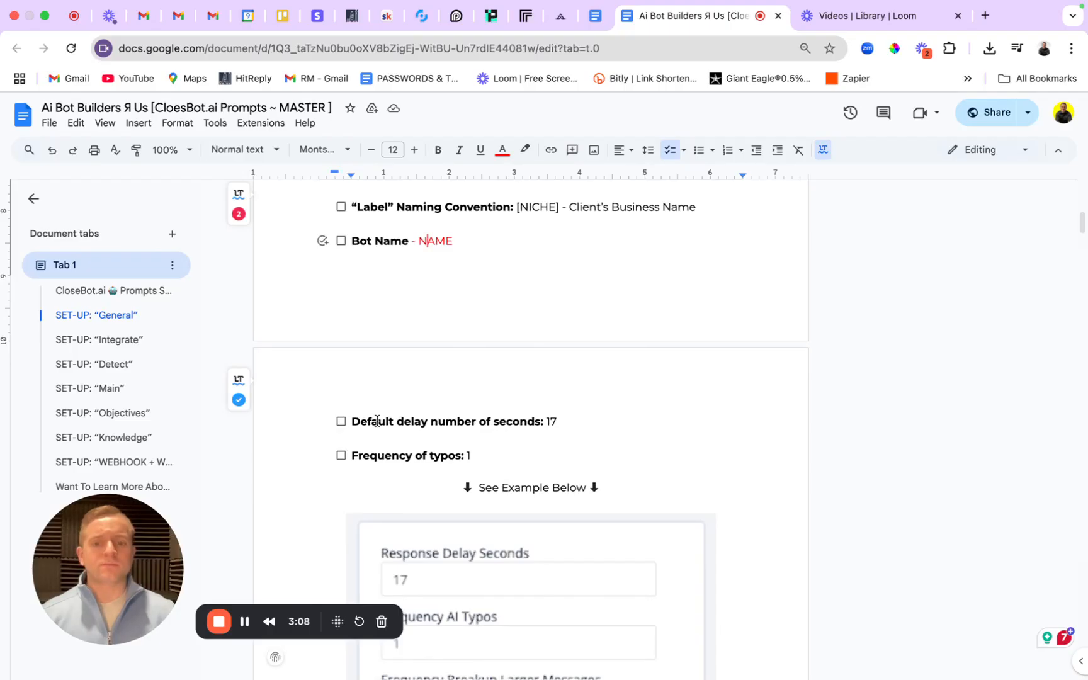
{"action": "left_click_drag", "start_coordinate": [351, 420], "coordinate": [564, 437]}
{"action": "scroll", "coordinate": [563, 436], "scroll_direction": "down", "scroll_amount": 6}
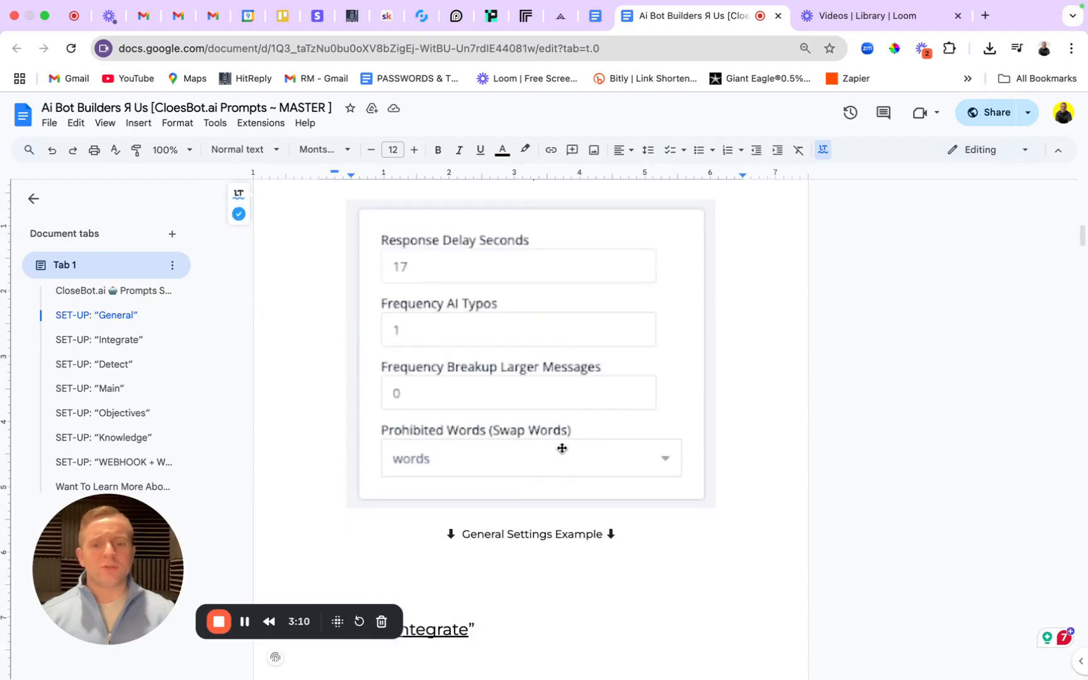
{"action": "scroll", "coordinate": [508, 347], "scroll_direction": "up", "scroll_amount": 2}
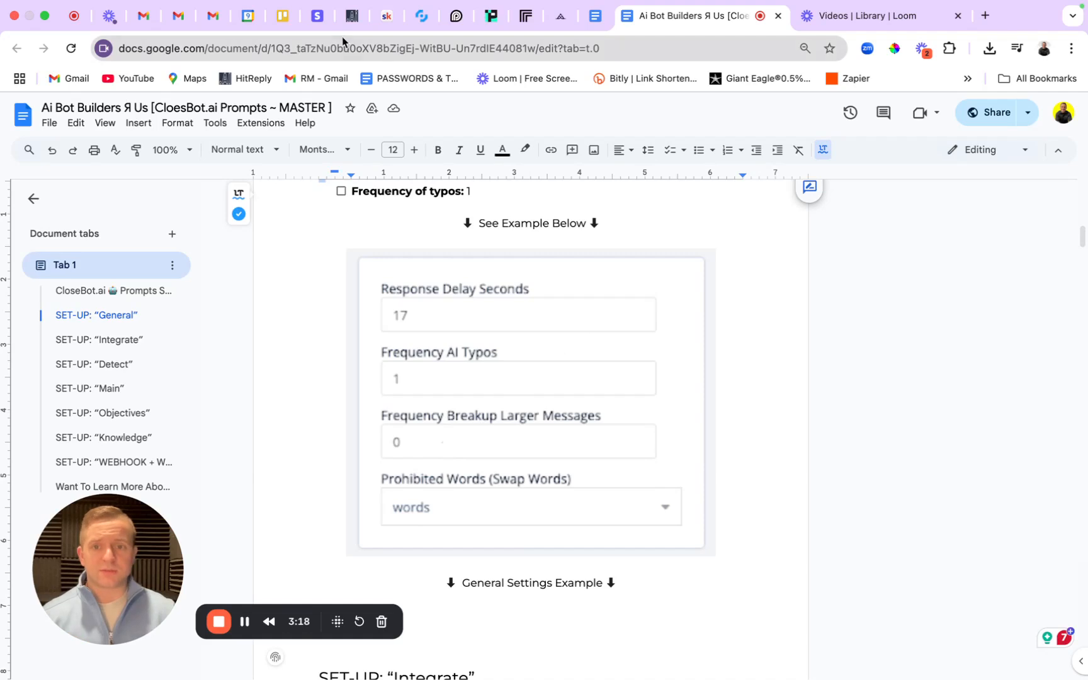
Set the bot's response delay to 17 seconds.
{"action": "left_click", "coordinate": [423, 16]}
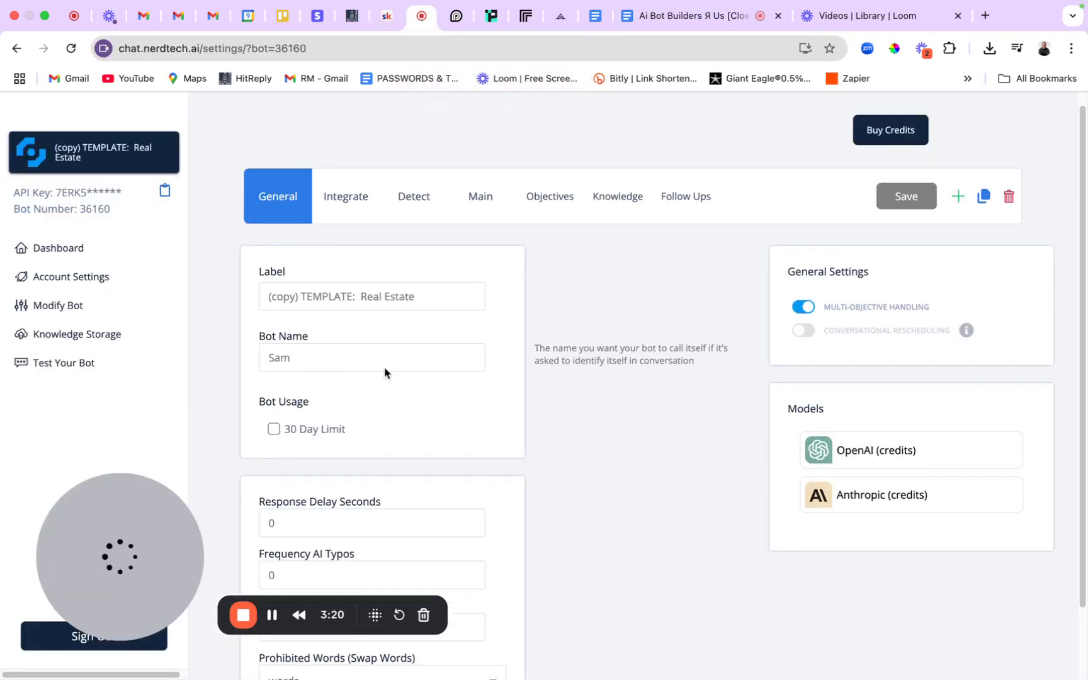
{"action": "scroll", "coordinate": [384, 371], "scroll_direction": "down", "scroll_amount": 3}
{"action": "left_click", "coordinate": [272, 450]}
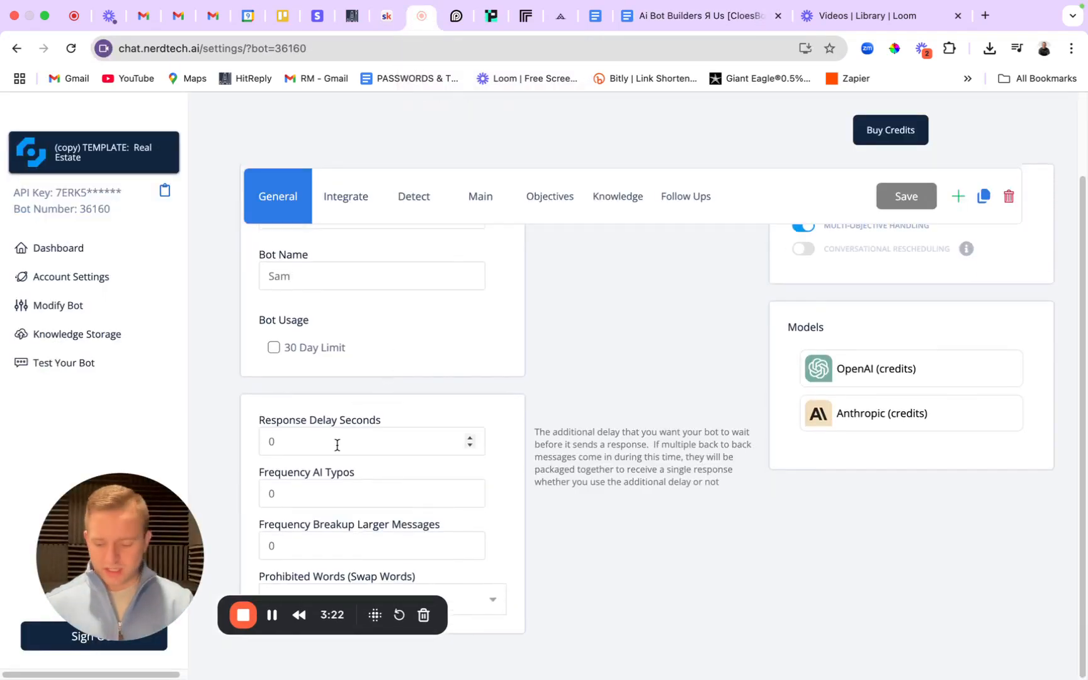
{"action": "type", "text": "17"}
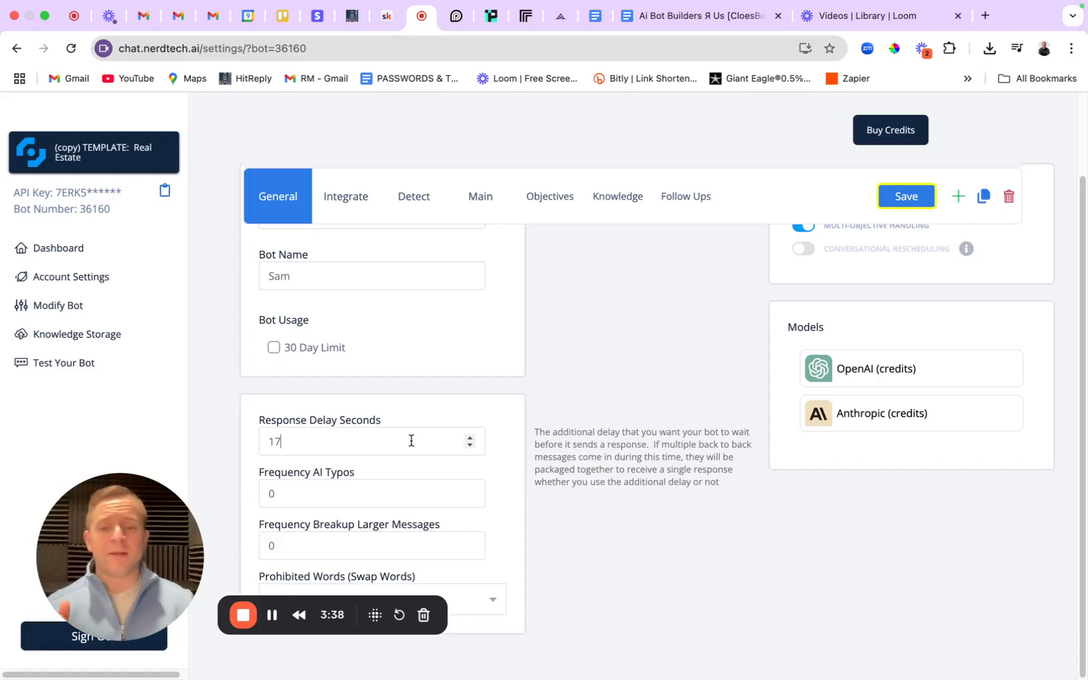
{"action": "key", "text": "BackSpace"}
{"action": "type", "text": "4"}
{"action": "scroll", "coordinate": [412, 440], "scroll_direction": "up", "scroll_amount": 3}
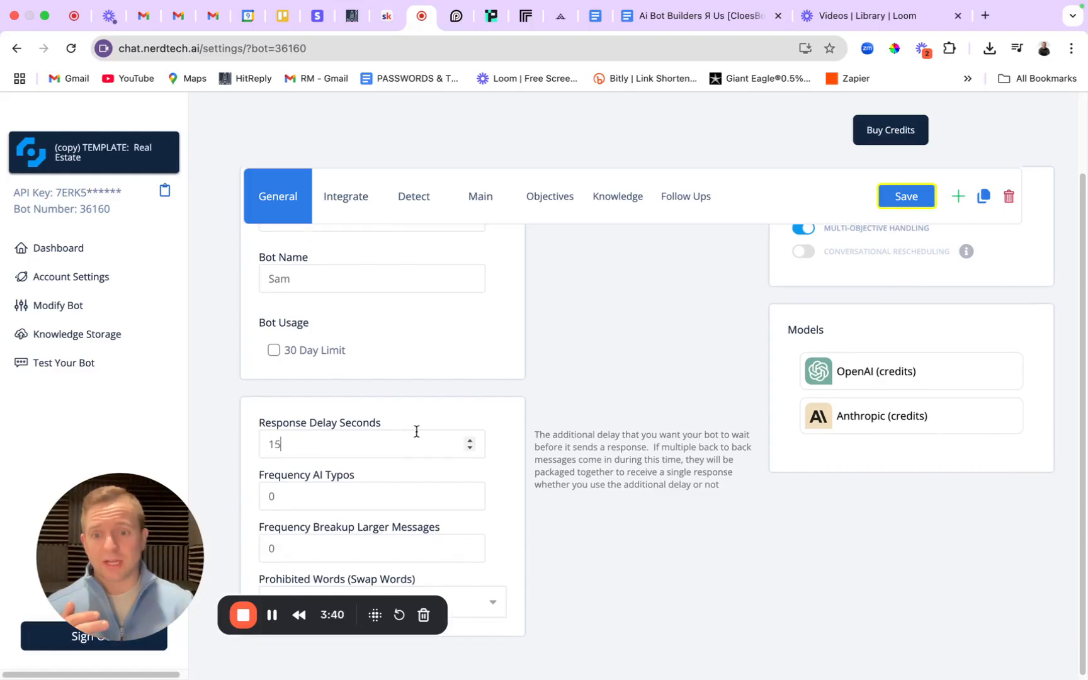
Set the AI typo frequency to 1.
{"action": "left_click", "coordinate": [372, 513]}
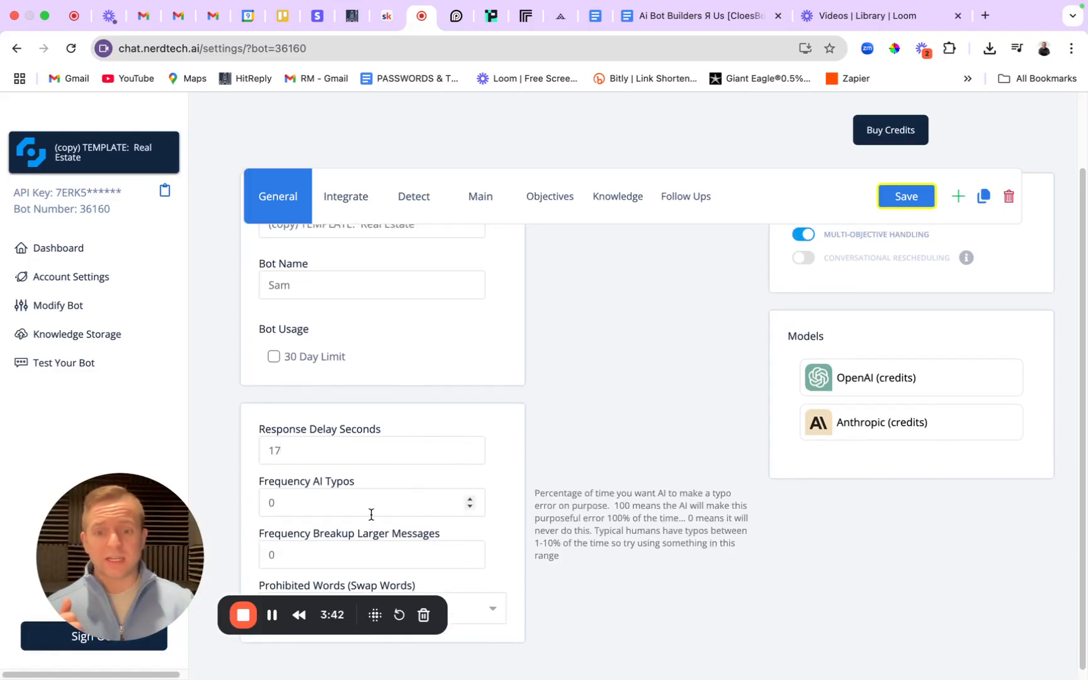
{"action": "key", "text": "BackSpace"}
{"action": "type", "text": "1"}
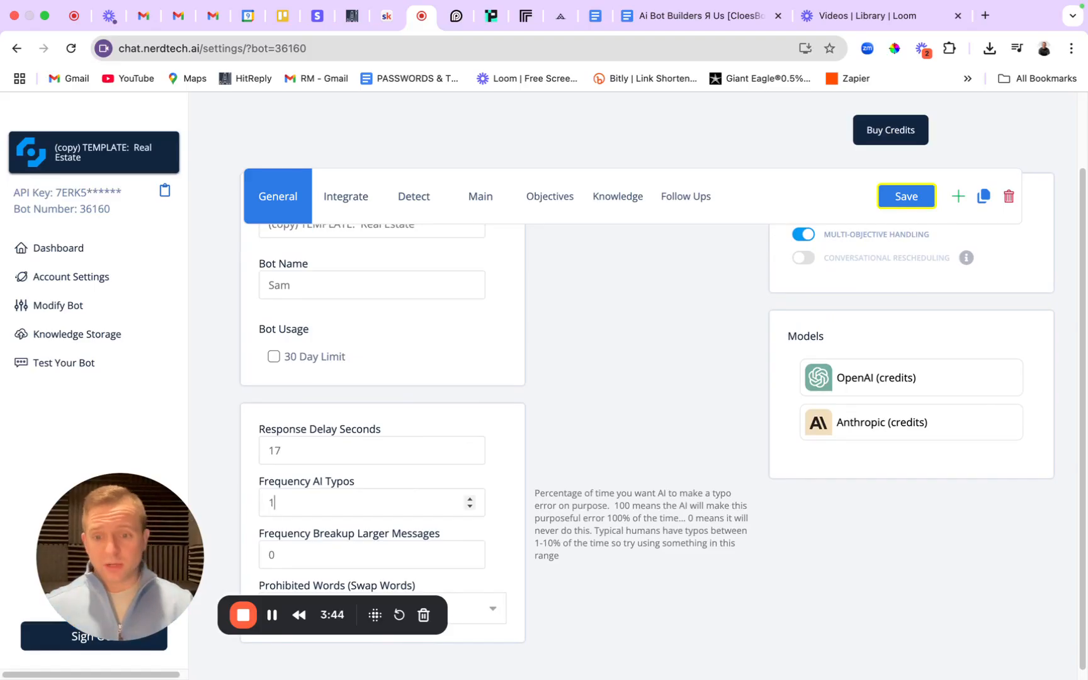
{"action": "scroll", "coordinate": [462, 428], "scroll_direction": "down", "scroll_amount": 1}
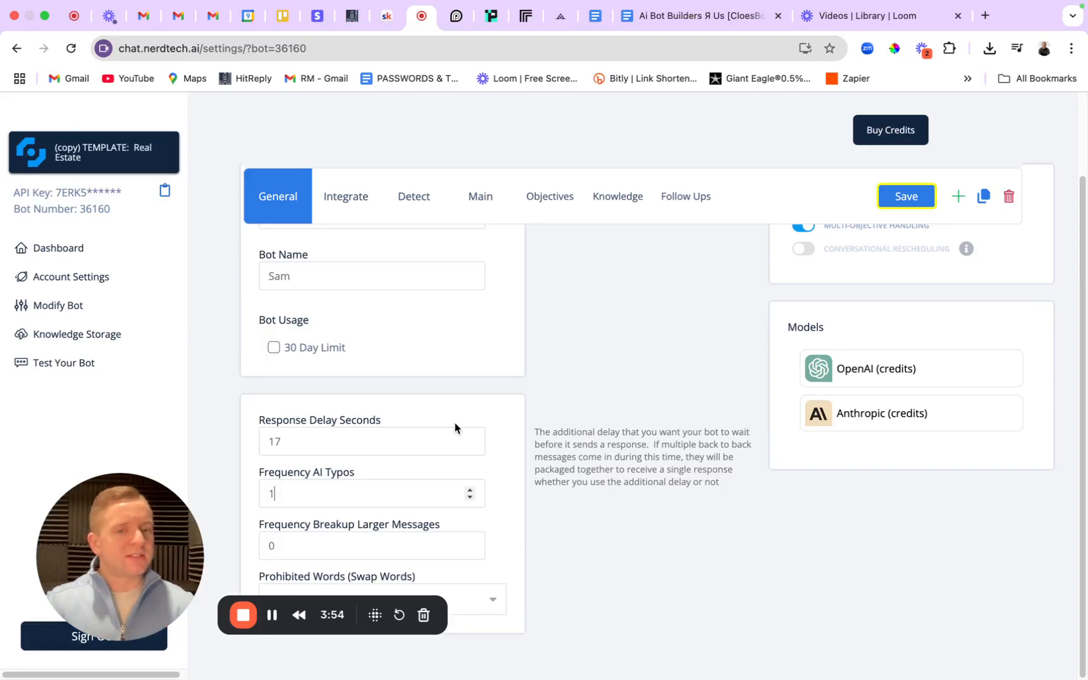
{"action": "left_click", "coordinate": [550, 308]}
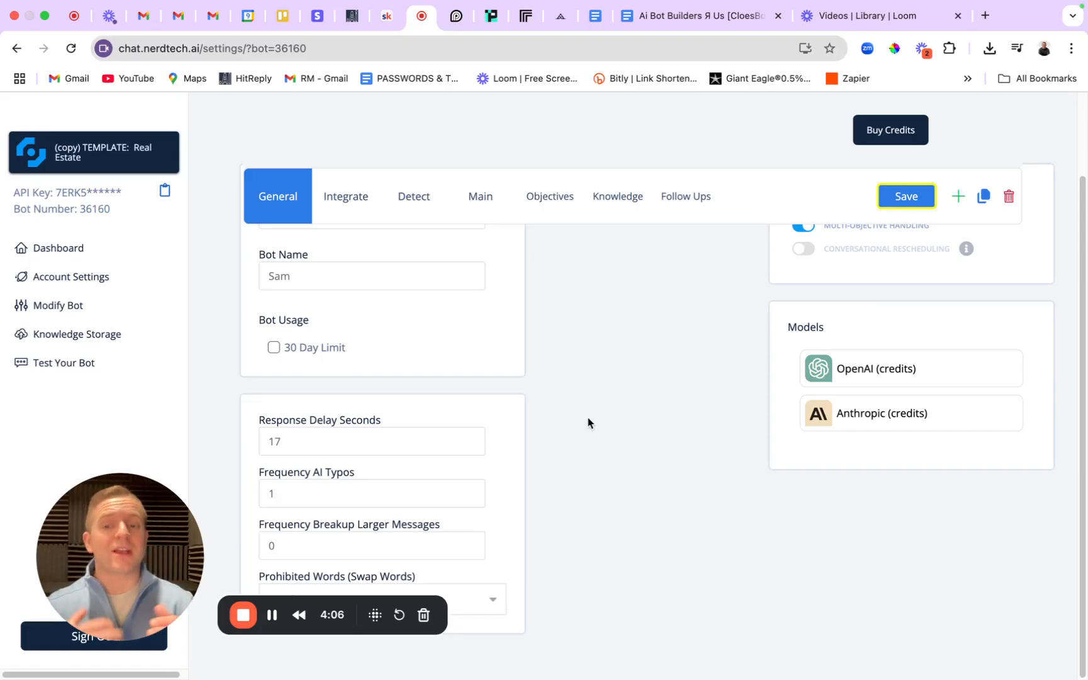
Set message breakup frequency to 0, confirm the prohibited words list is empty, and save.
{"action": "mouse_move", "coordinate": [458, 520]}
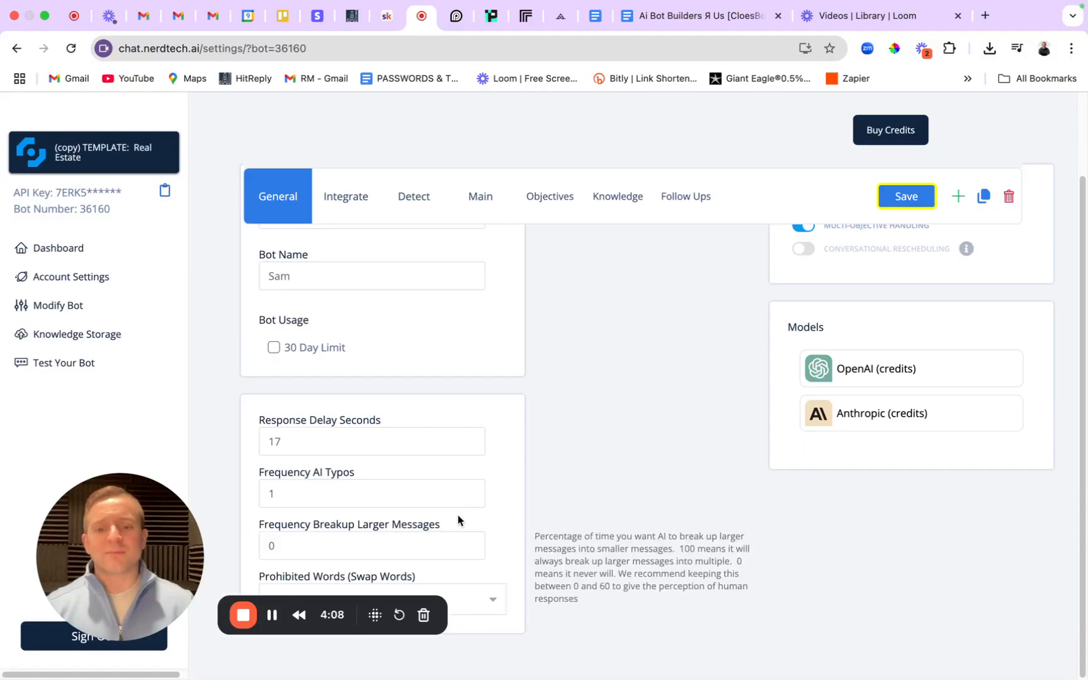
{"action": "left_click", "coordinate": [328, 552]}
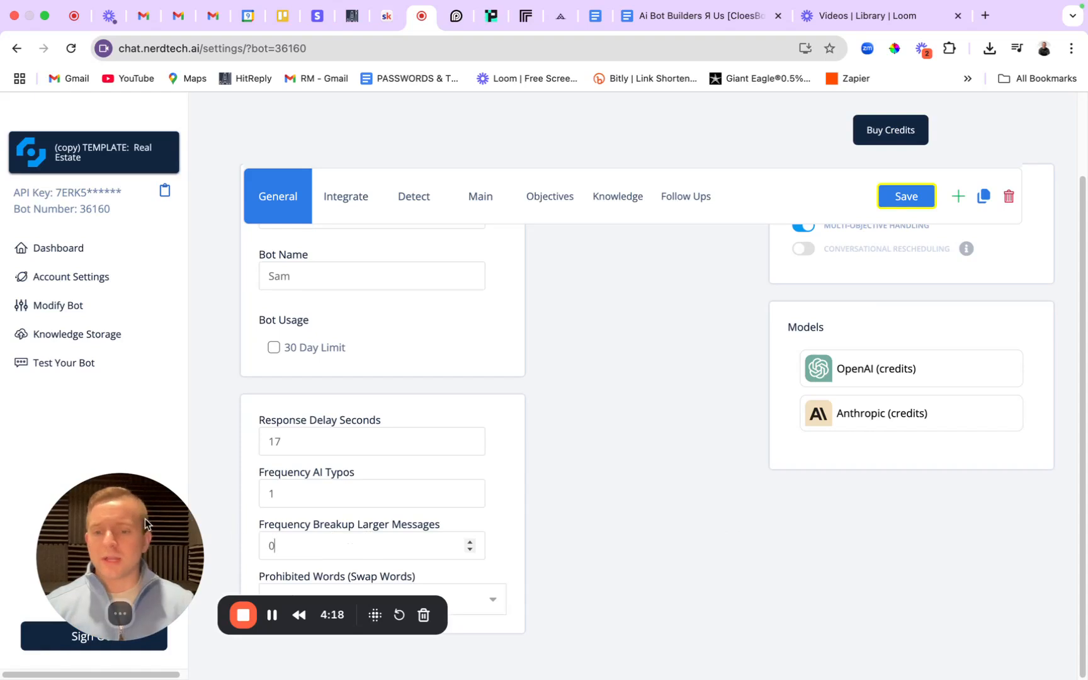
{"action": "left_click", "coordinate": [326, 604]}
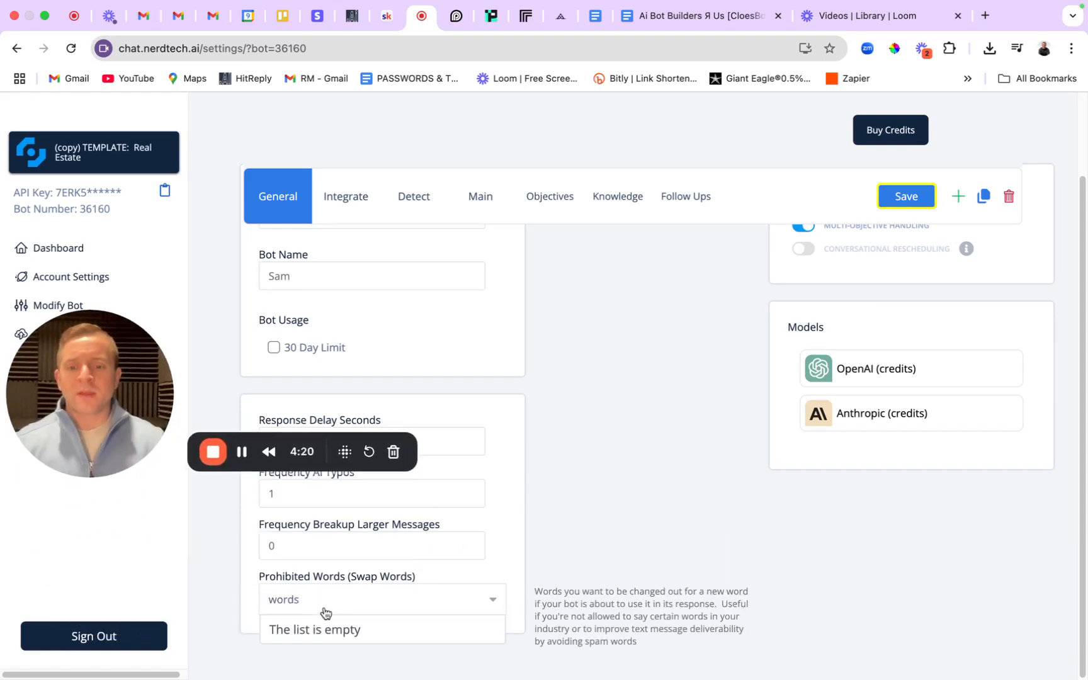
{"action": "left_click", "coordinate": [556, 543]}
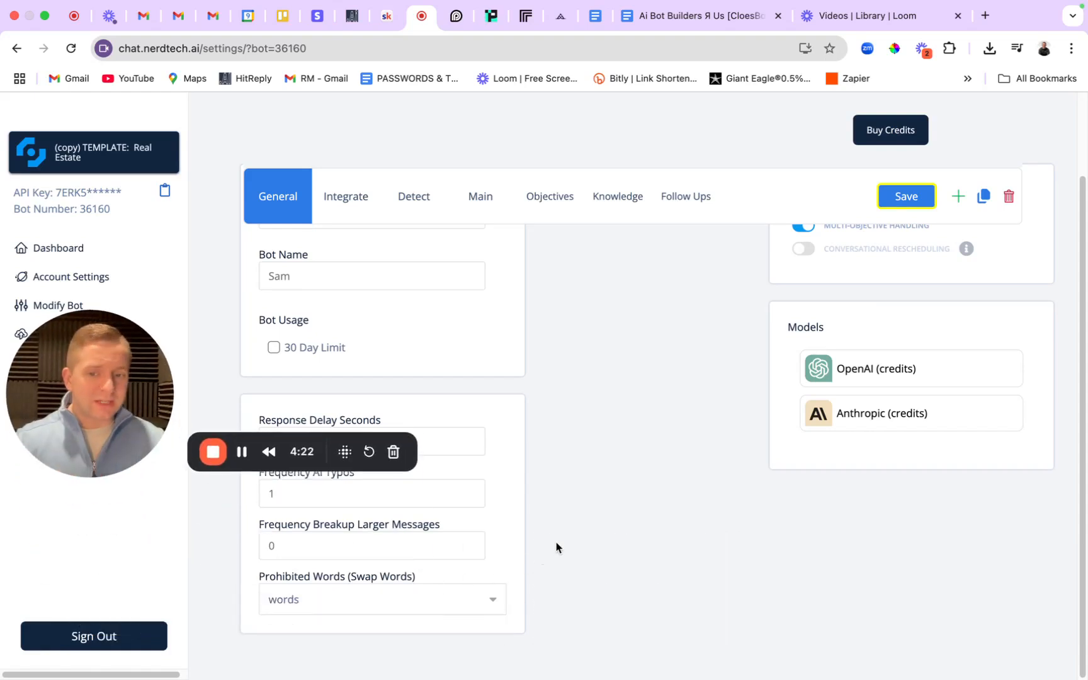
{"action": "left_click_drag", "start_coordinate": [163, 393], "coordinate": [231, 556]}
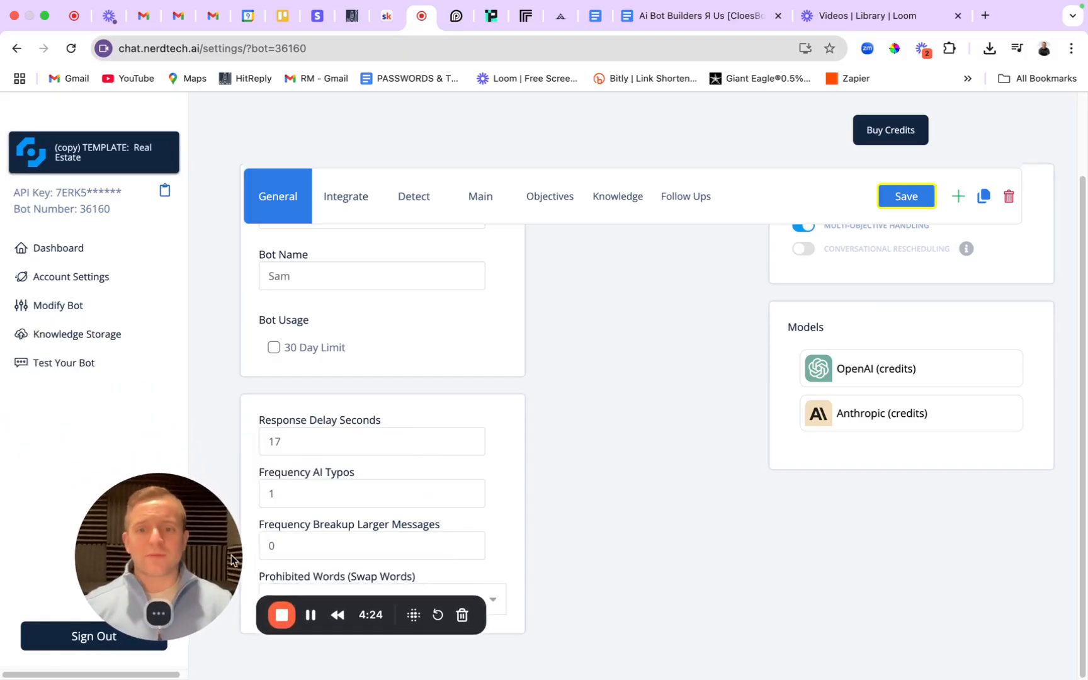
{"action": "left_click", "coordinate": [921, 195]}
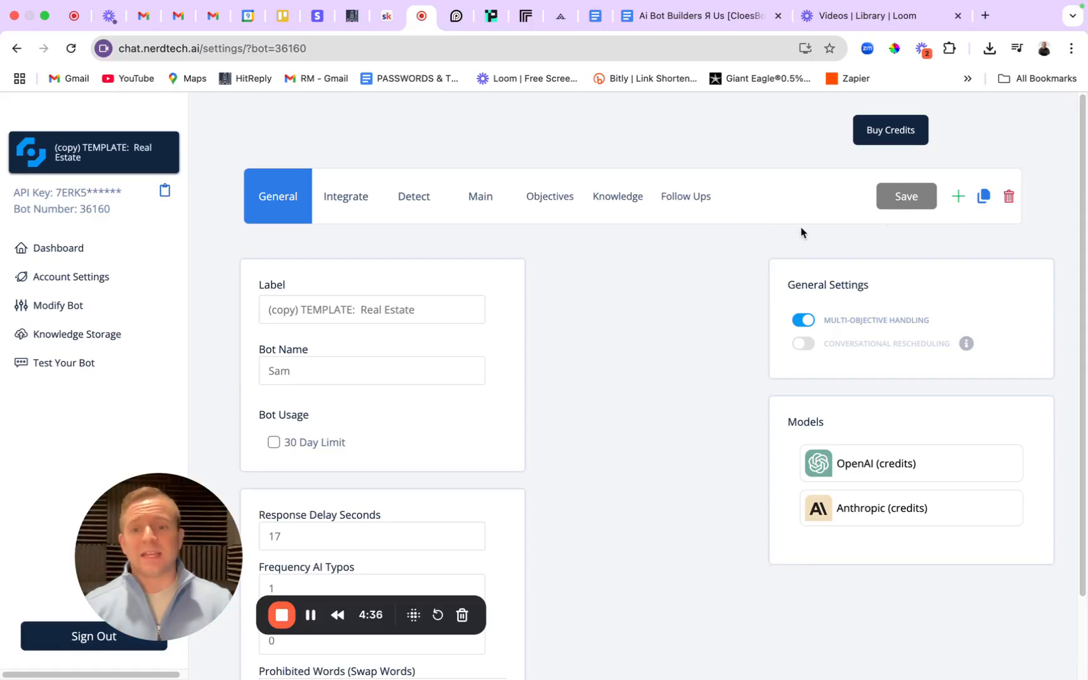
Show the Integrate settings with the NerdTech snapshot link search and webhook endpoint field.
{"action": "mouse_move", "coordinate": [874, 341]}
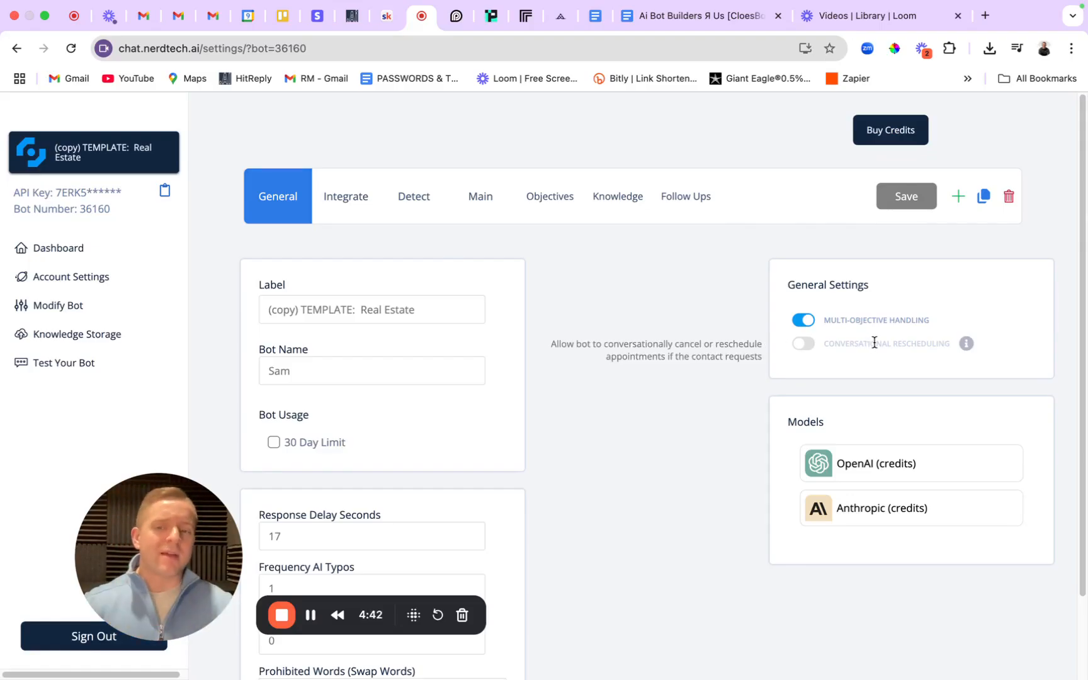
{"action": "left_click", "coordinate": [353, 203]}
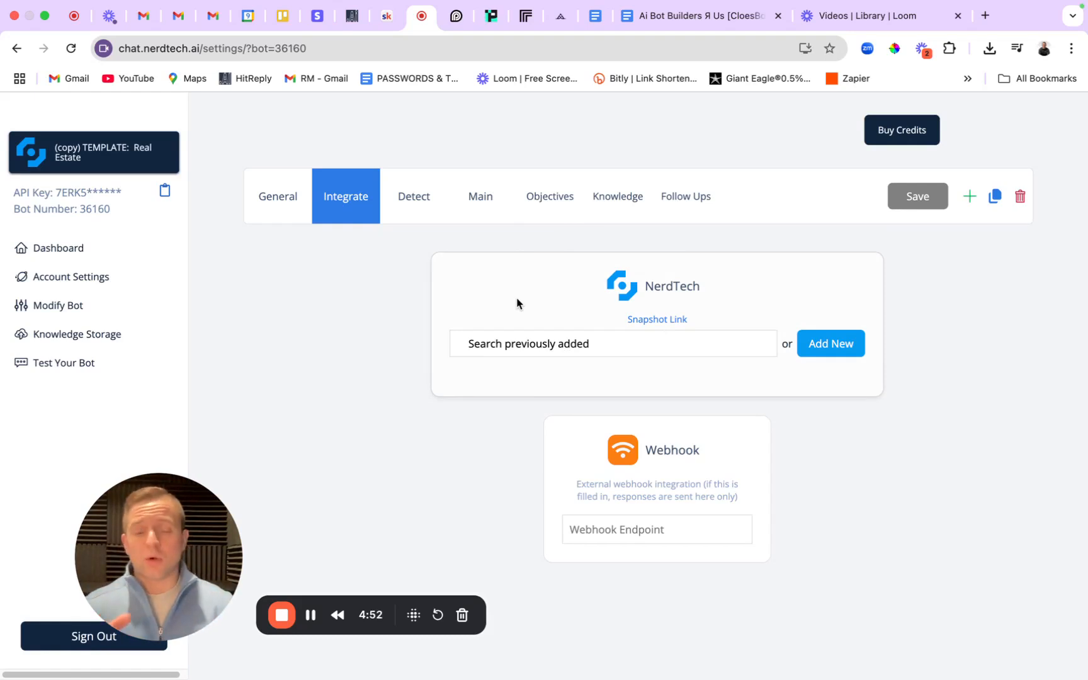
Connect the Dotcom Advertising account via Add New, then close the HitReply and Marketplace tabs.
{"action": "left_click", "coordinate": [844, 349]}
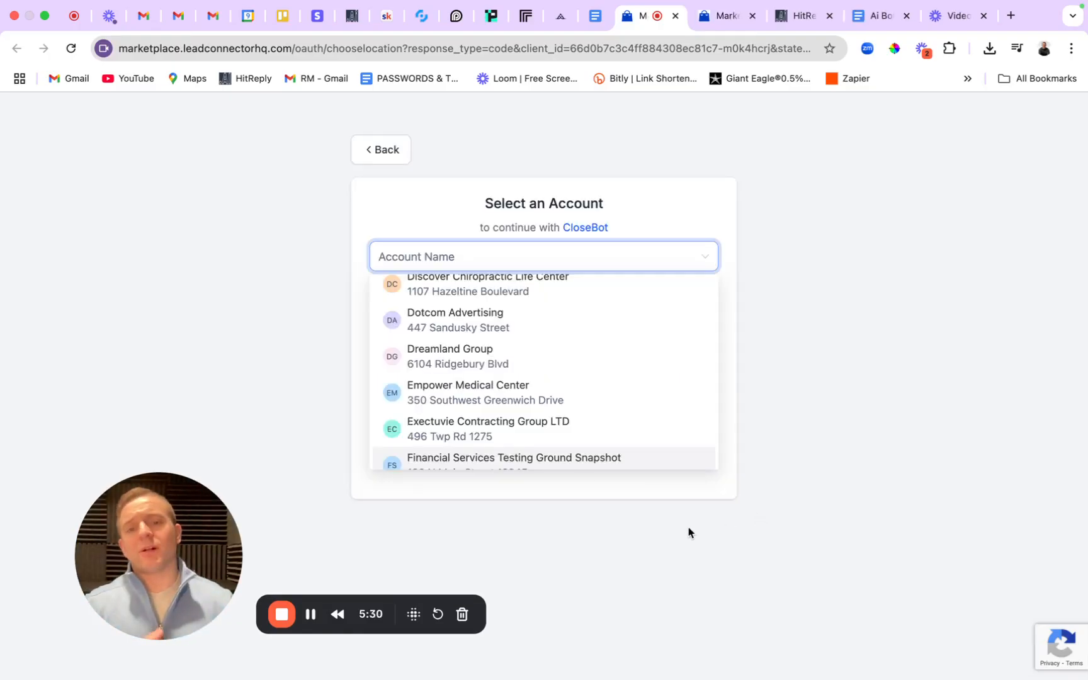
{"action": "left_click", "coordinate": [431, 316]}
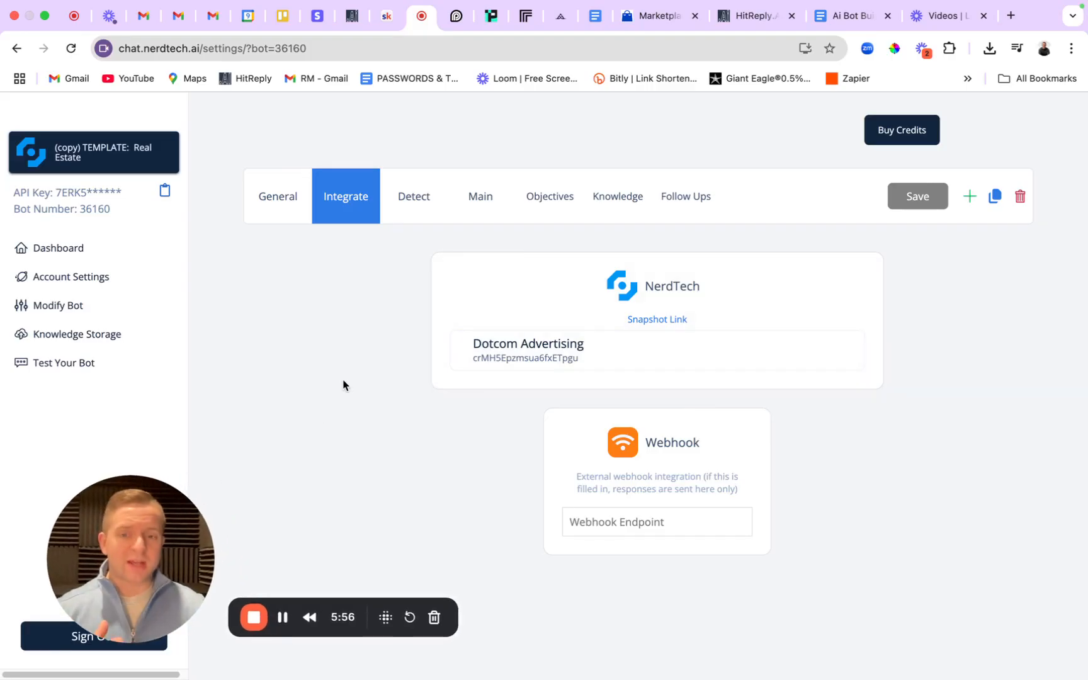
{"action": "left_click", "coordinate": [263, 197]}
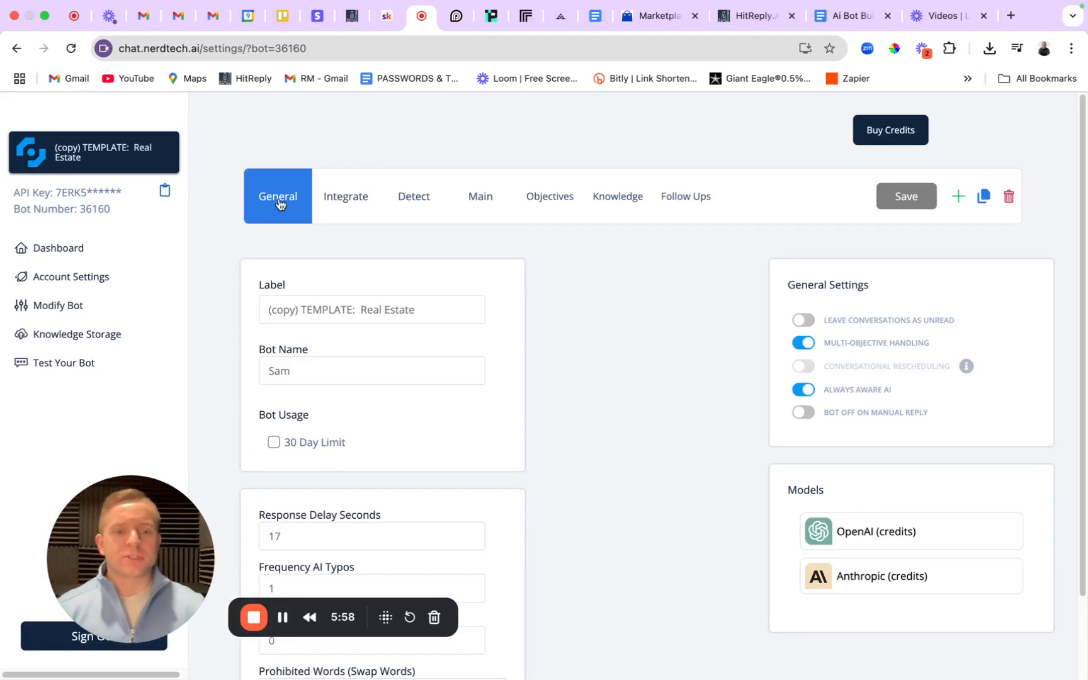
{"action": "left_click", "coordinate": [792, 16]}
{"action": "left_click", "coordinate": [695, 16]}
Jump to the SOP's Integrate step and scroll down to the Detect stop-scenarios example.
{"action": "left_click", "coordinate": [670, 19]}
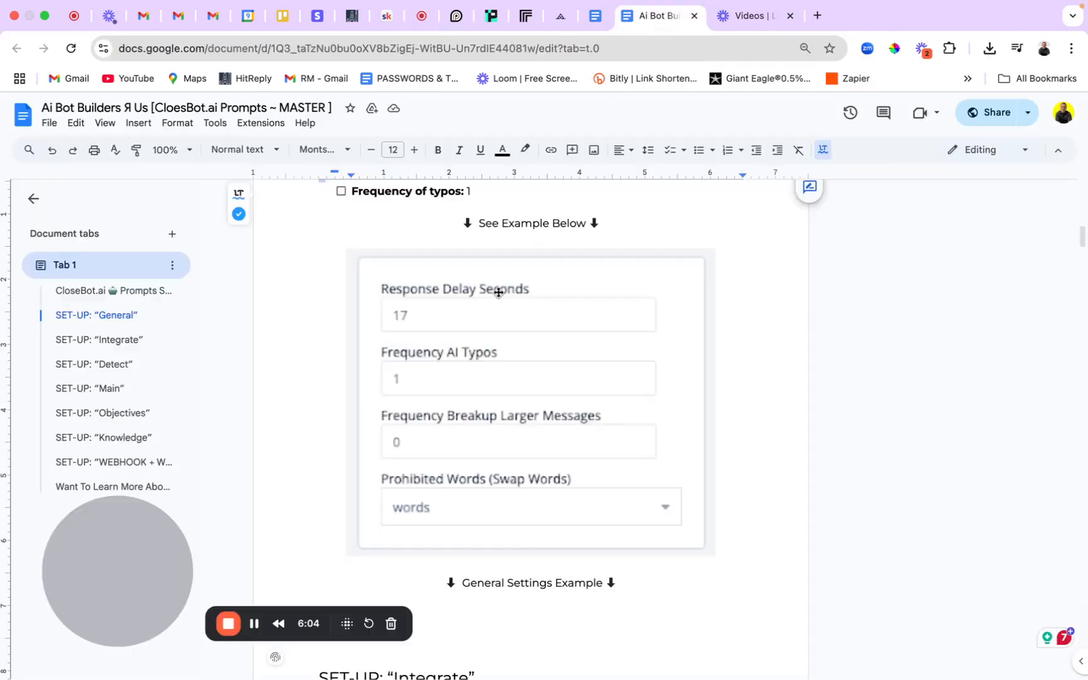
{"action": "left_click", "coordinate": [101, 340]}
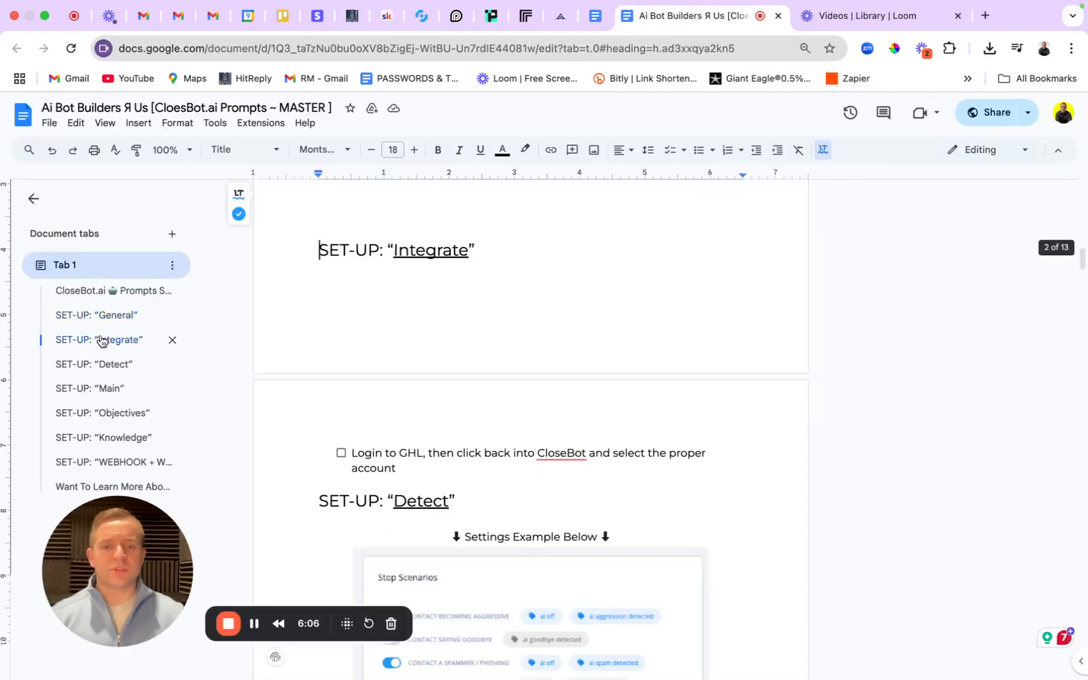
{"action": "scroll", "coordinate": [508, 405], "scroll_direction": "down", "scroll_amount": 5}
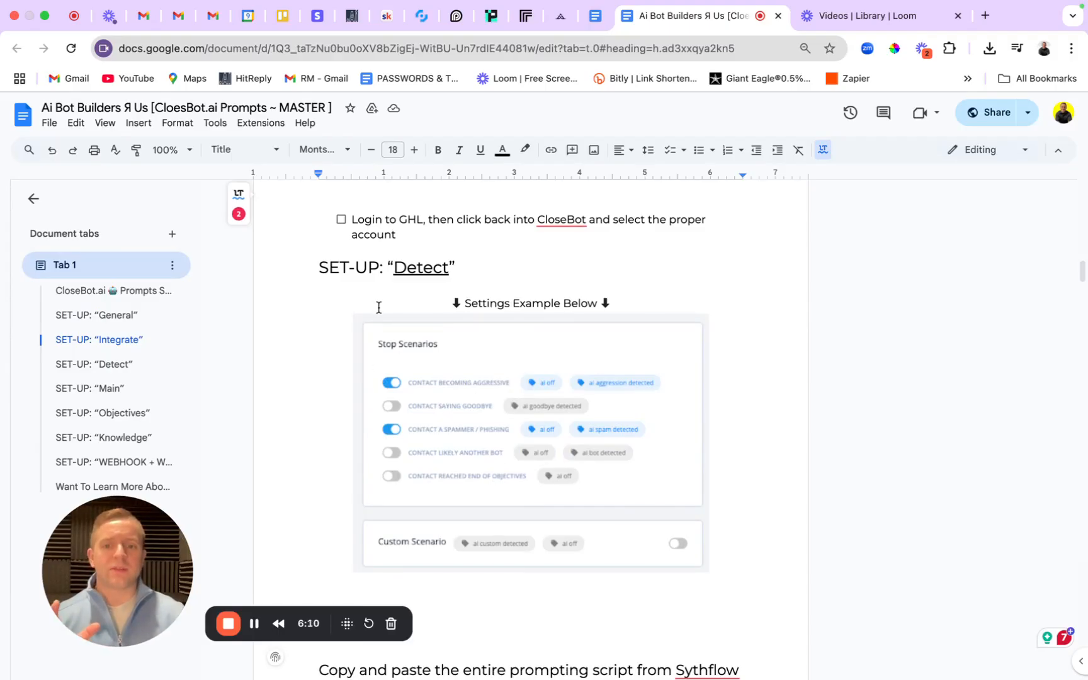
Switch on Bot Off On Manual Reply in the General settings and save.
{"action": "left_click", "coordinate": [421, 16]}
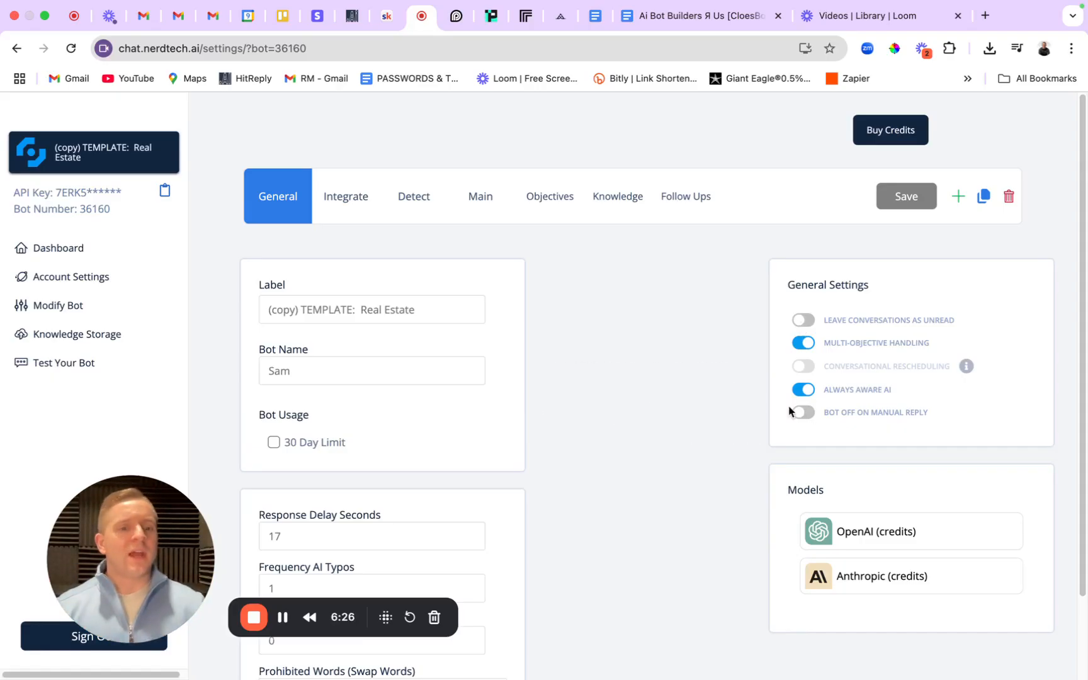
{"action": "mouse_move", "coordinate": [807, 368]}
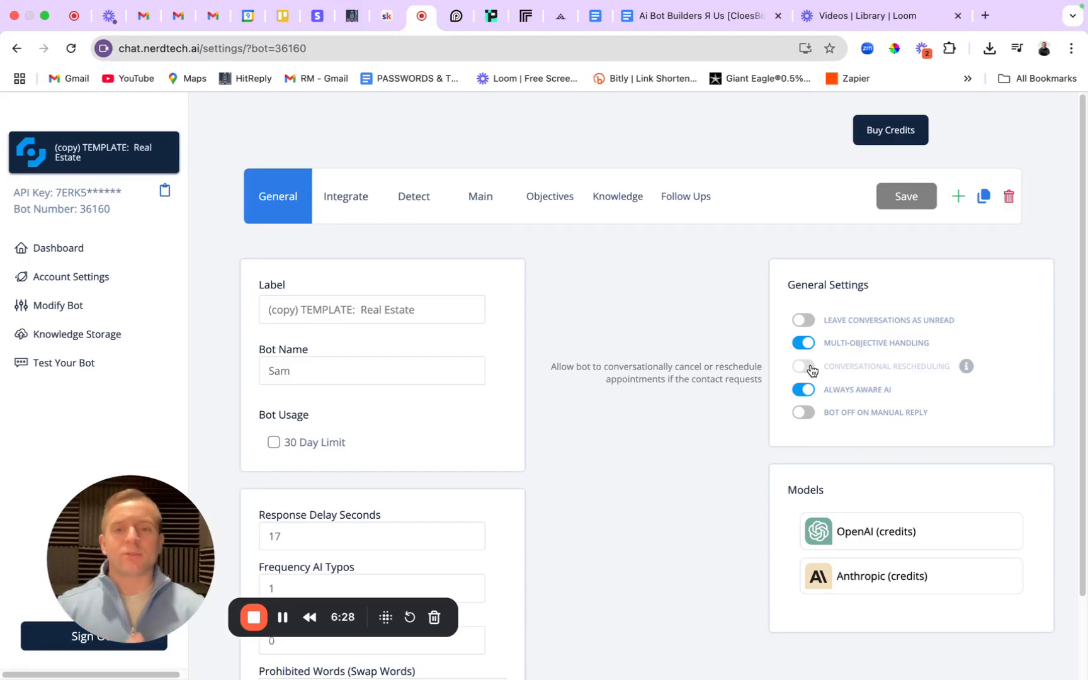
{"action": "mouse_move", "coordinate": [821, 409]}
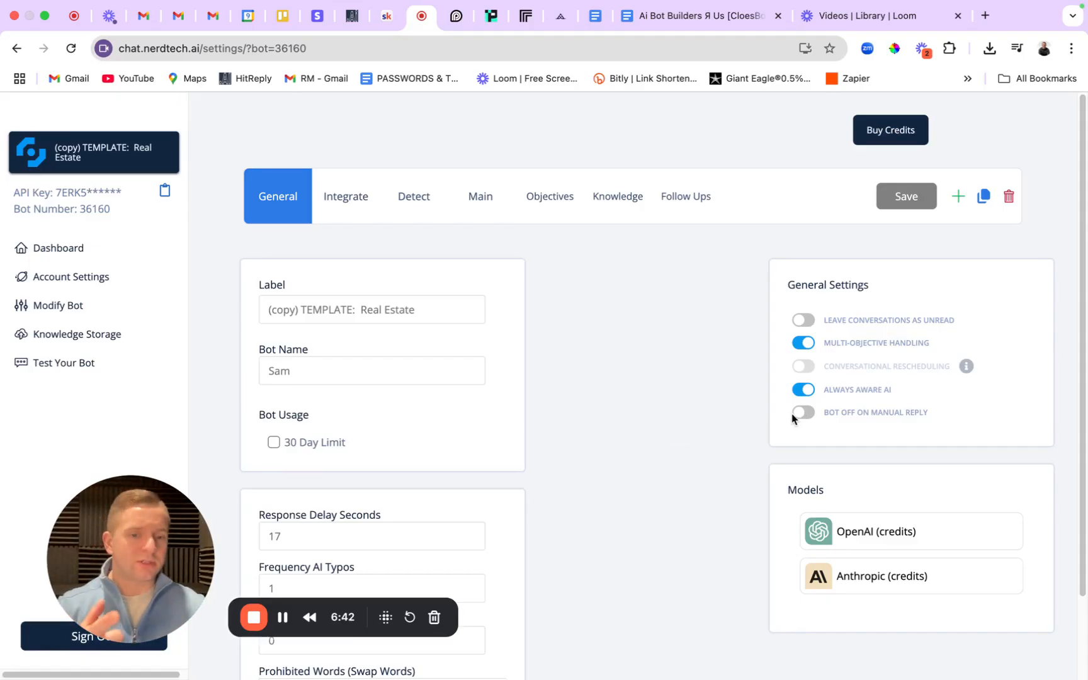
{"action": "left_click", "coordinate": [799, 413]}
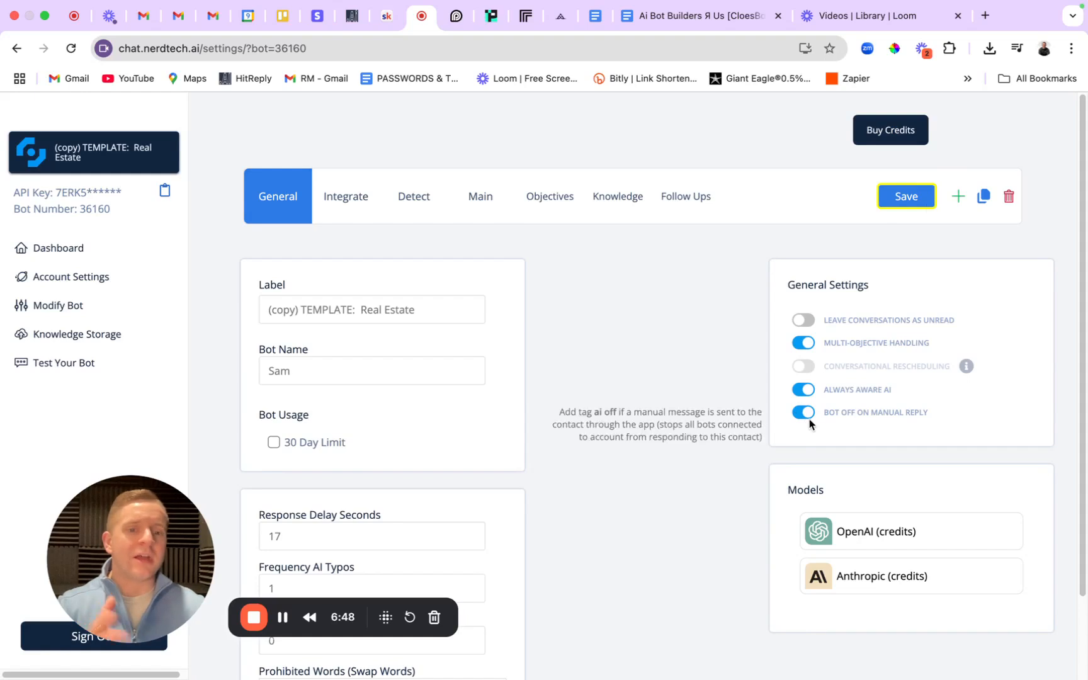
{"action": "left_click", "coordinate": [907, 199]}
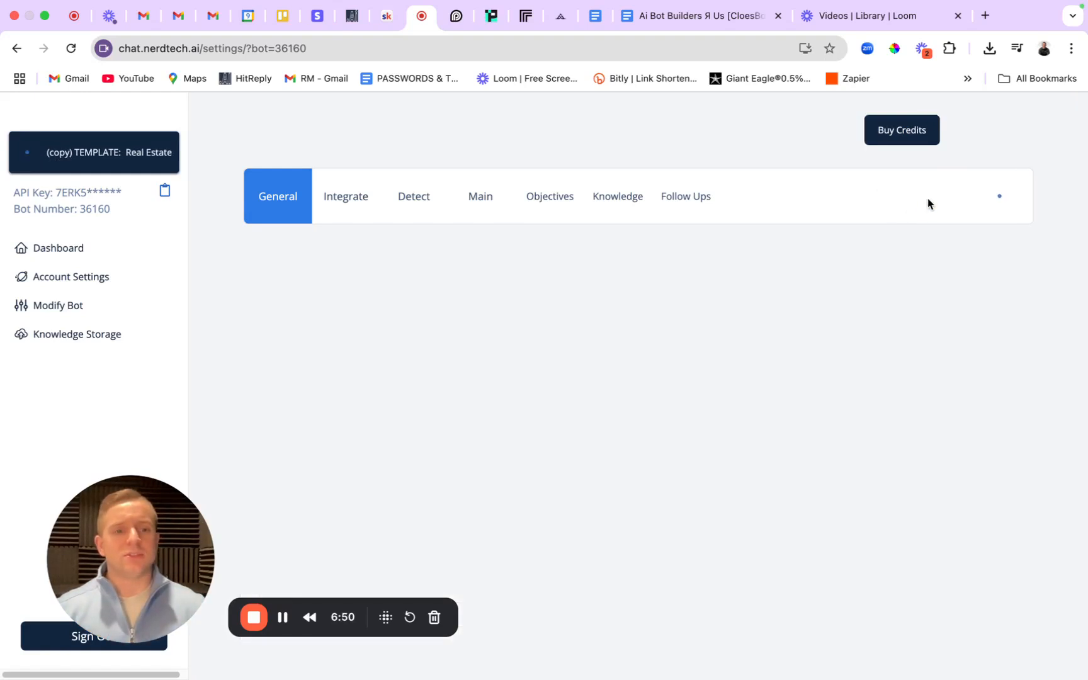
Open the bot's Detect settings in CloseBot.
{"action": "left_click", "coordinate": [414, 200]}
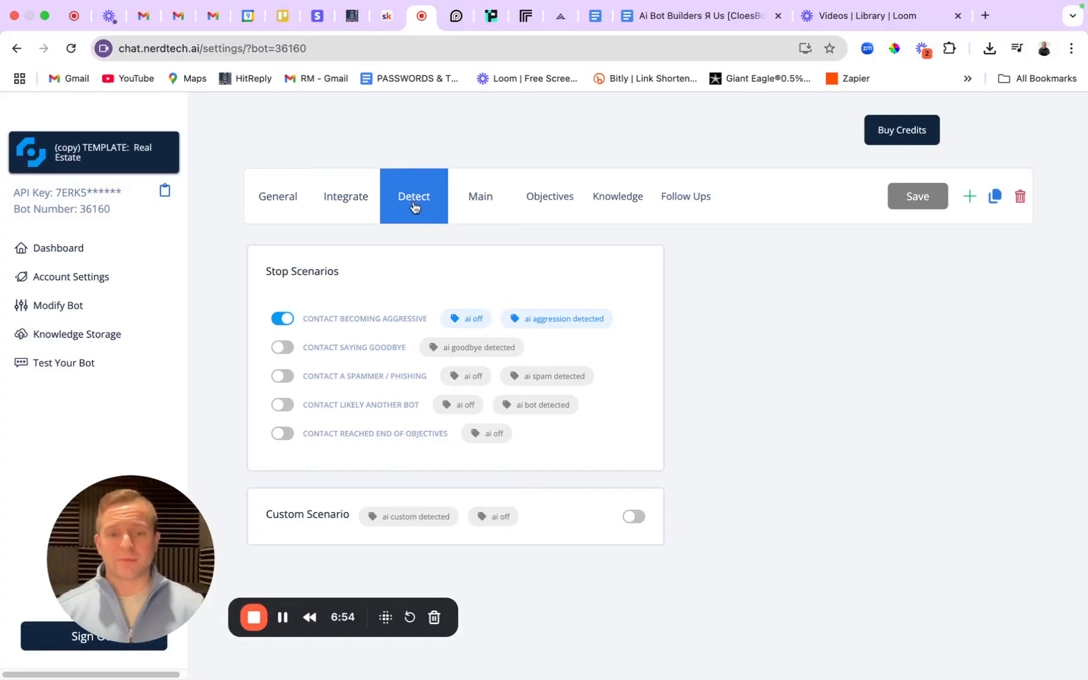
{"action": "left_click", "coordinate": [275, 199]}
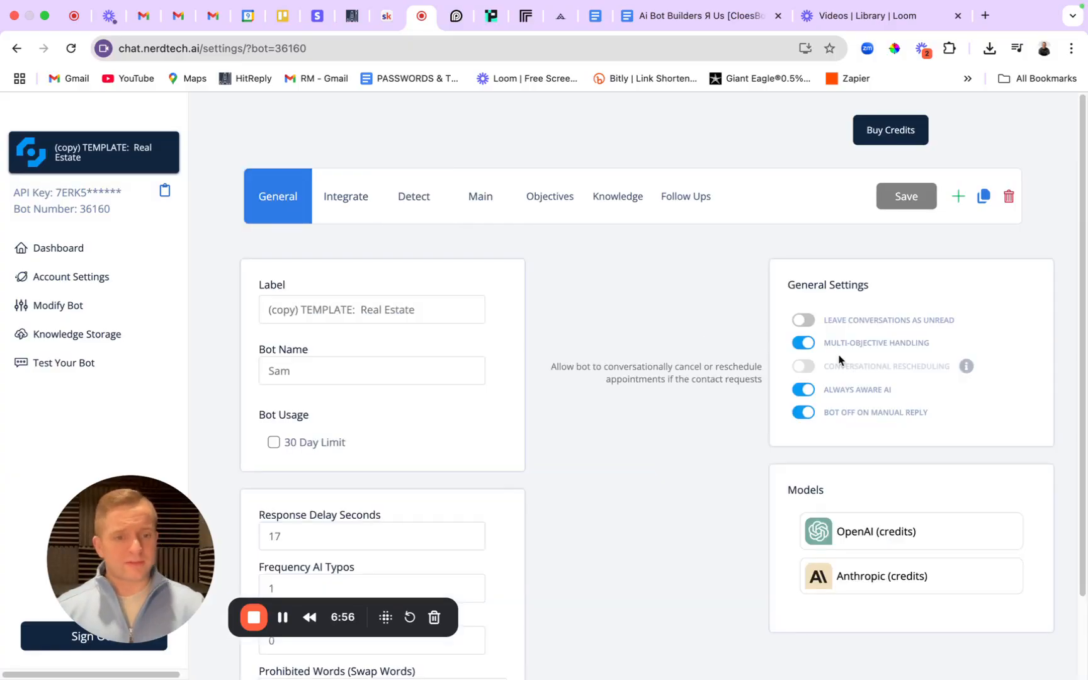
{"action": "left_click", "coordinate": [430, 205]}
Check the SOP's Detect Stop Scenarios example image, then return to CloseBot.
{"action": "left_click", "coordinate": [702, 25]}
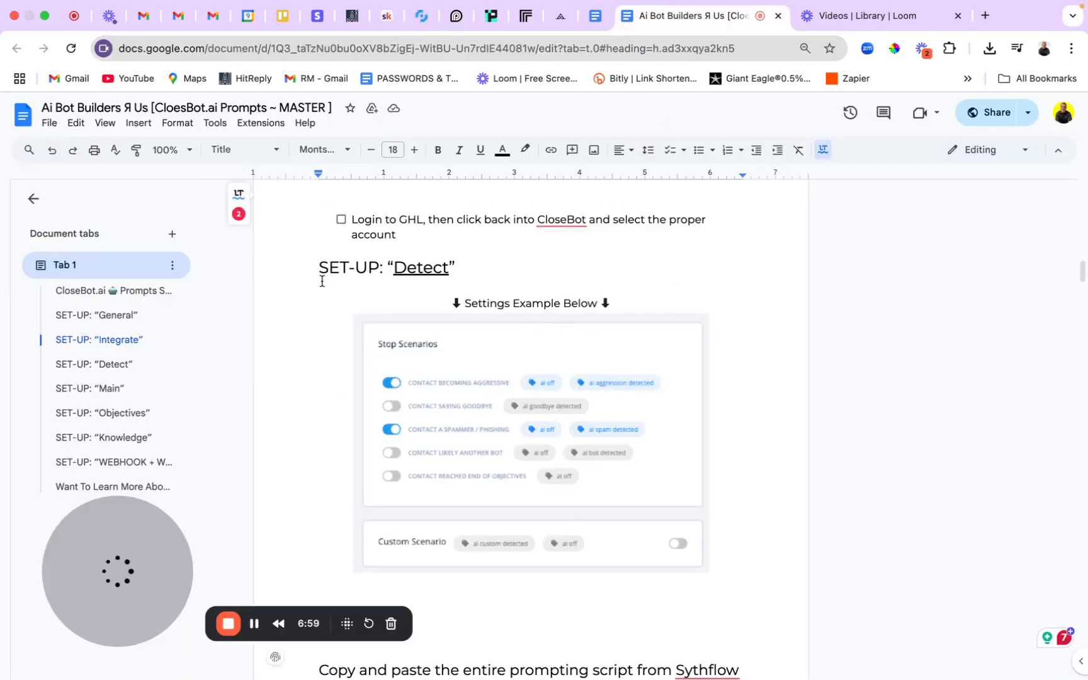
{"action": "left_click", "coordinate": [116, 366]}
{"action": "left_click", "coordinate": [111, 389]}
{"action": "left_click", "coordinate": [117, 369]}
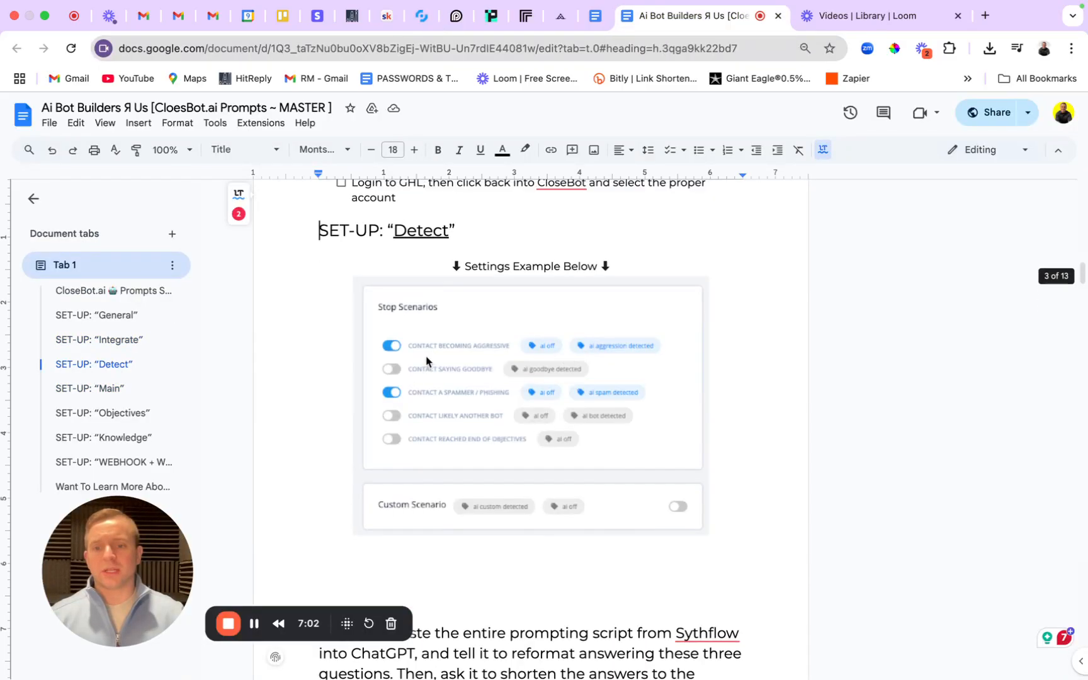
{"action": "left_click", "coordinate": [675, 323]}
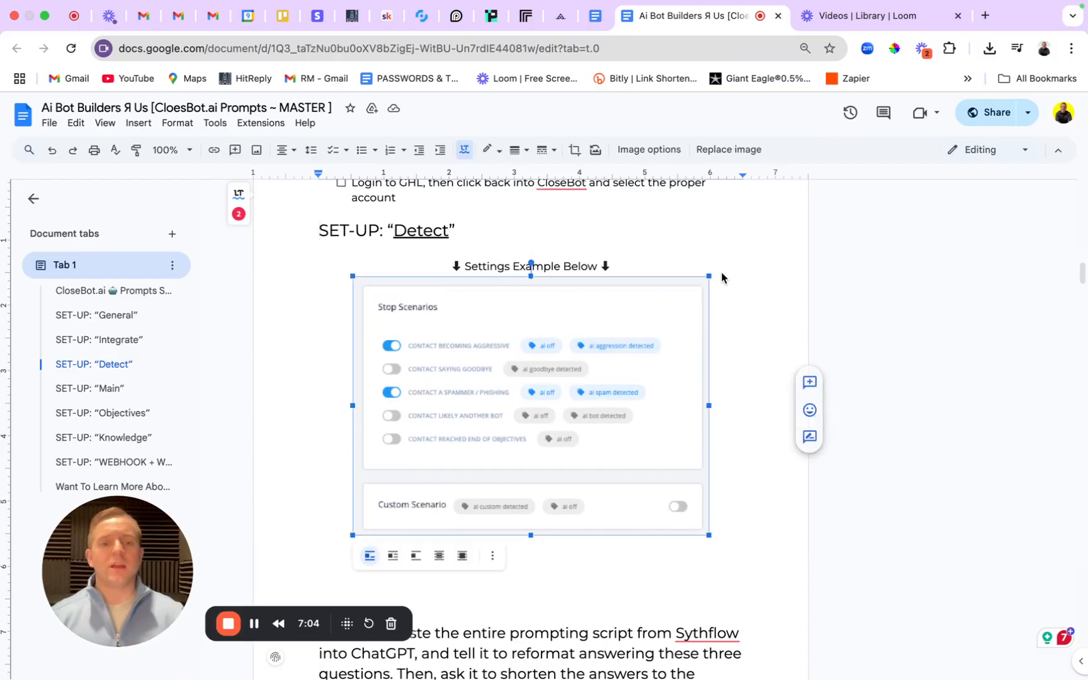
{"action": "left_click", "coordinate": [732, 252]}
{"action": "left_click", "coordinate": [421, 15]}
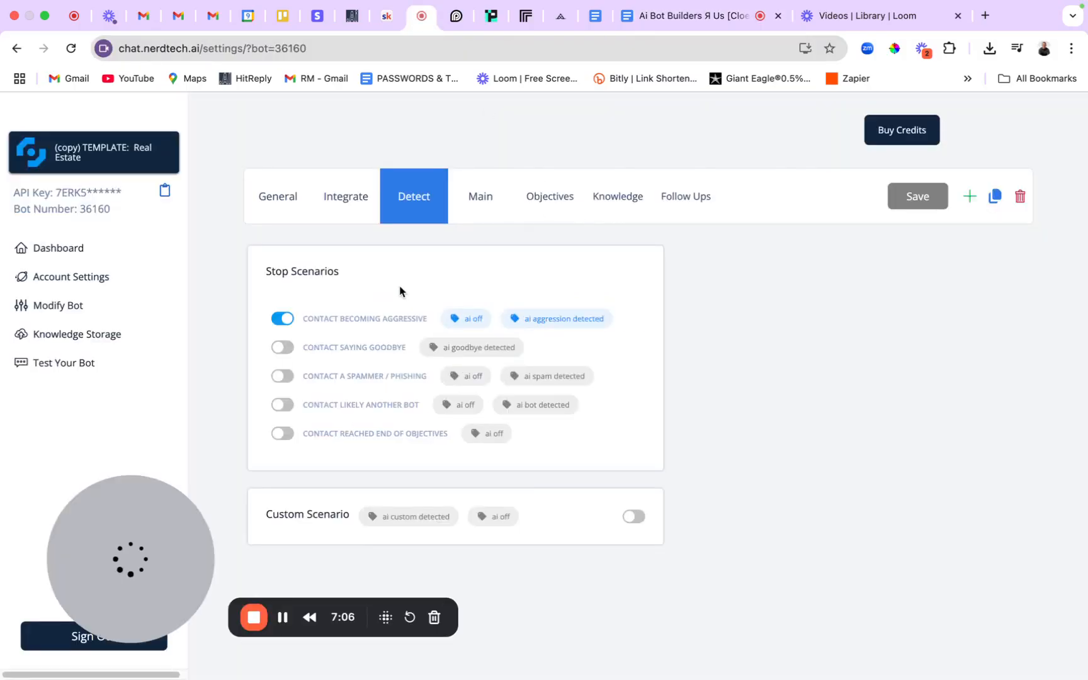
Turn on the Saying Goodbye and End of Objectives stop scenarios and save.
{"action": "left_click", "coordinate": [279, 349]}
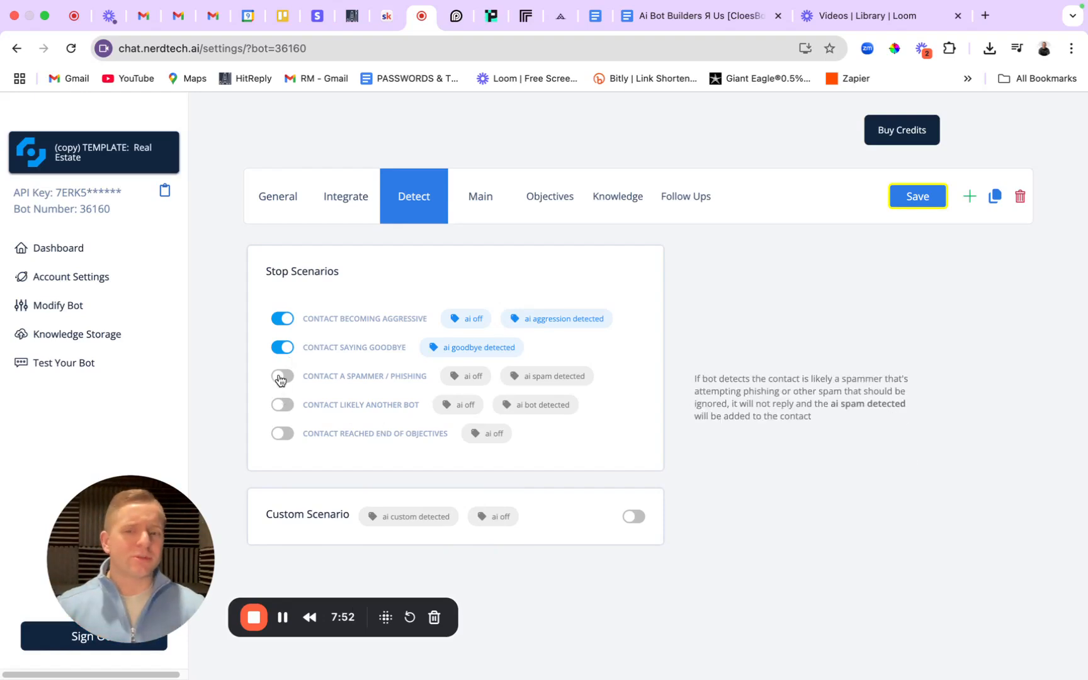
{"action": "left_click", "coordinate": [282, 405]}
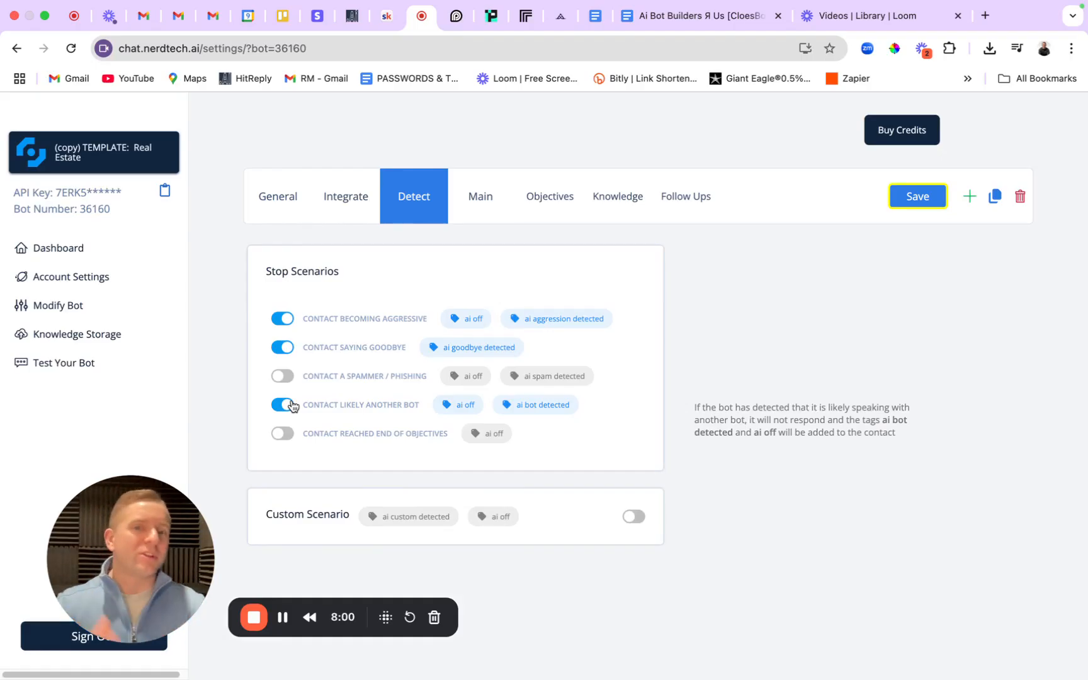
{"action": "left_click", "coordinate": [289, 404]}
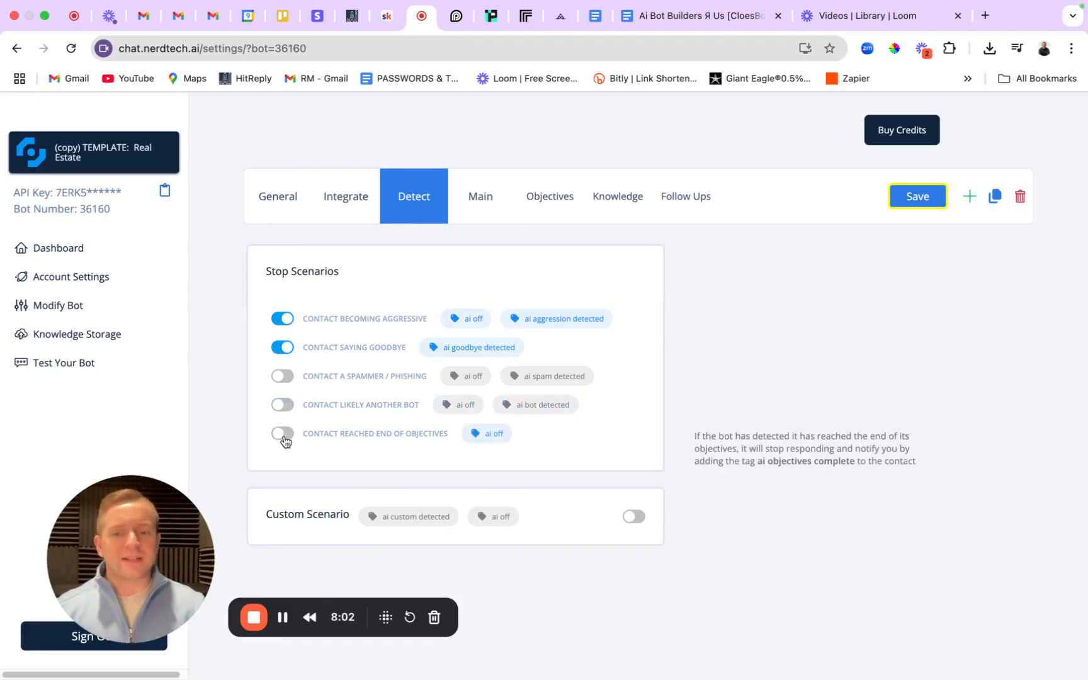
{"action": "left_click", "coordinate": [284, 435]}
{"action": "mouse_move", "coordinate": [314, 444]}
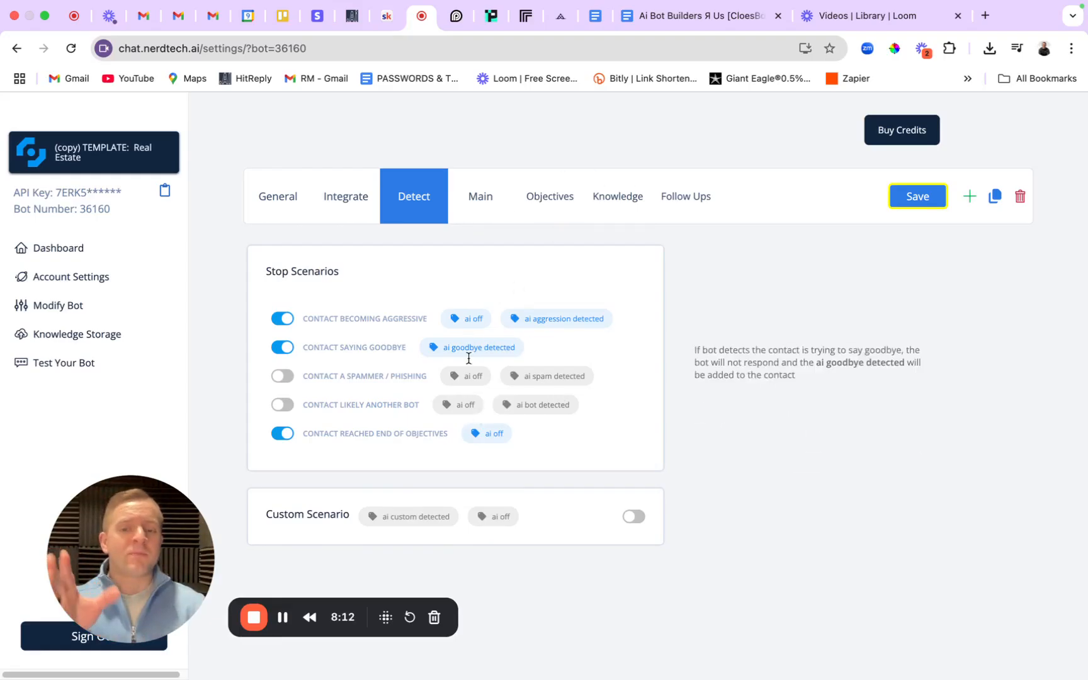
{"action": "mouse_move", "coordinate": [420, 404]}
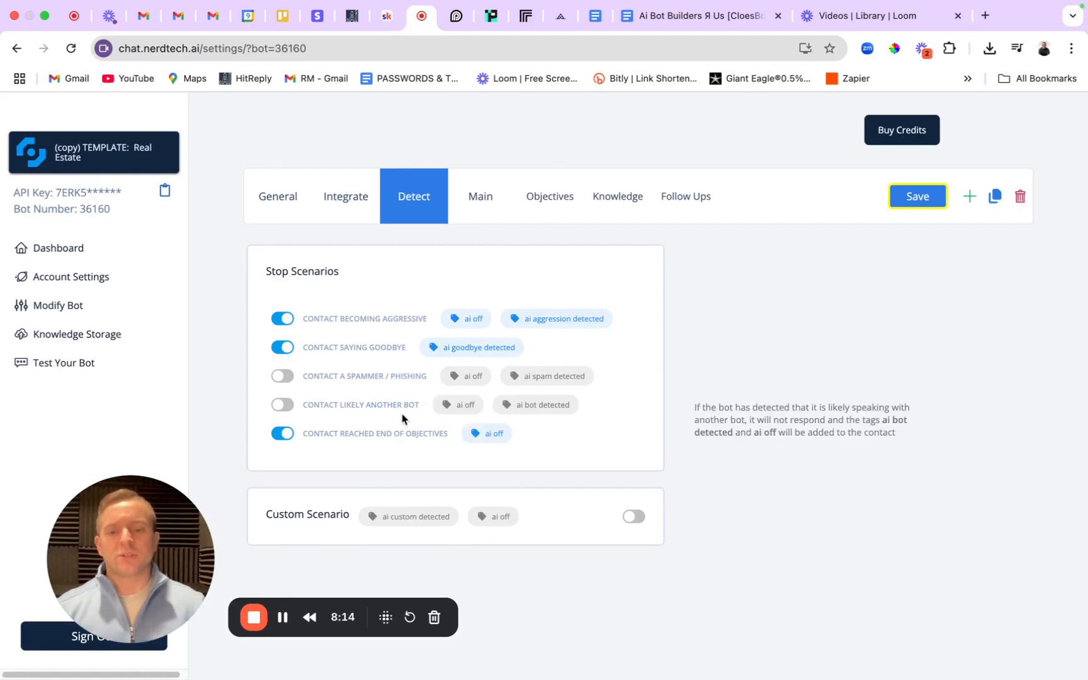
{"action": "left_click", "coordinate": [931, 201]}
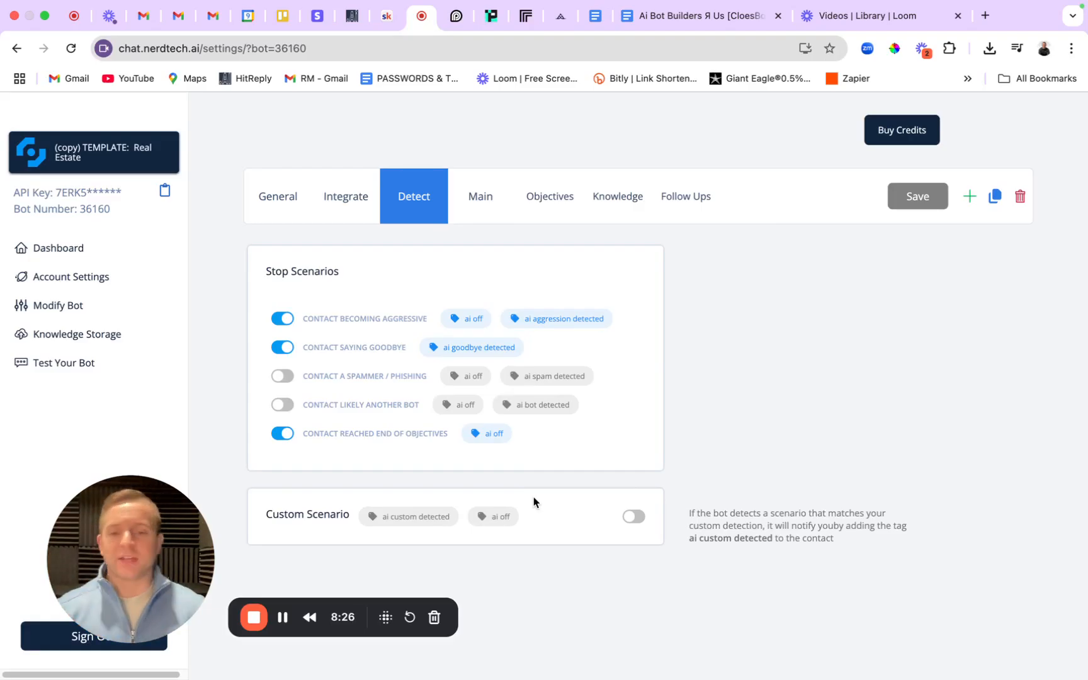
{"action": "left_click", "coordinate": [480, 203]}
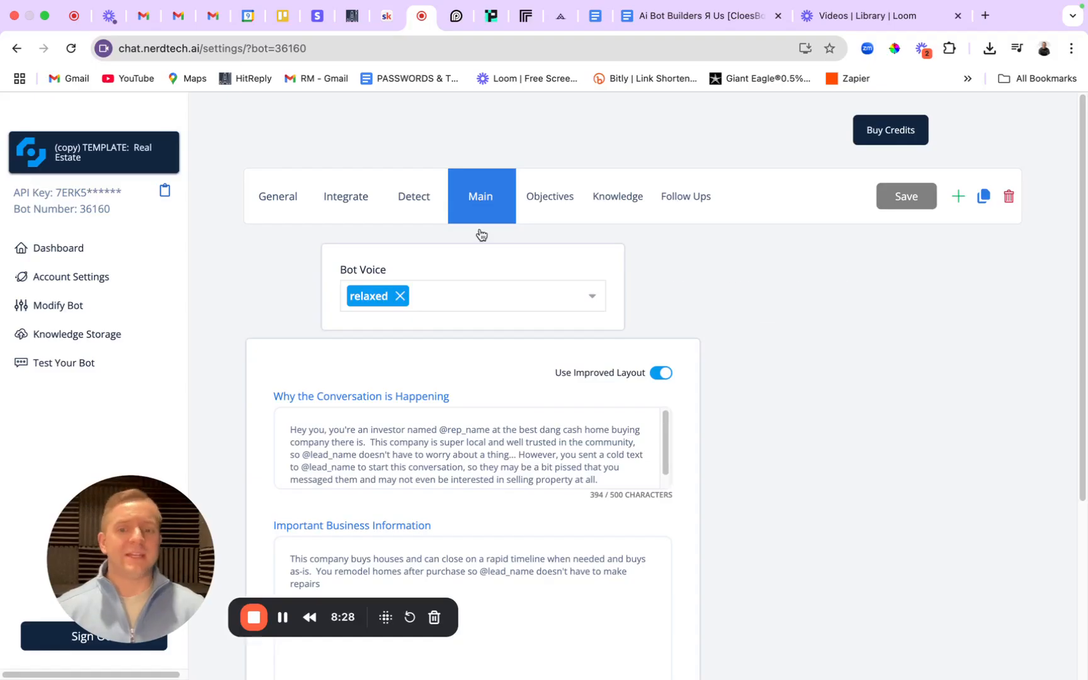
Check the Bot Voice values listed in the SOP document's Main set-up section.
{"action": "mouse_move", "coordinate": [416, 294]}
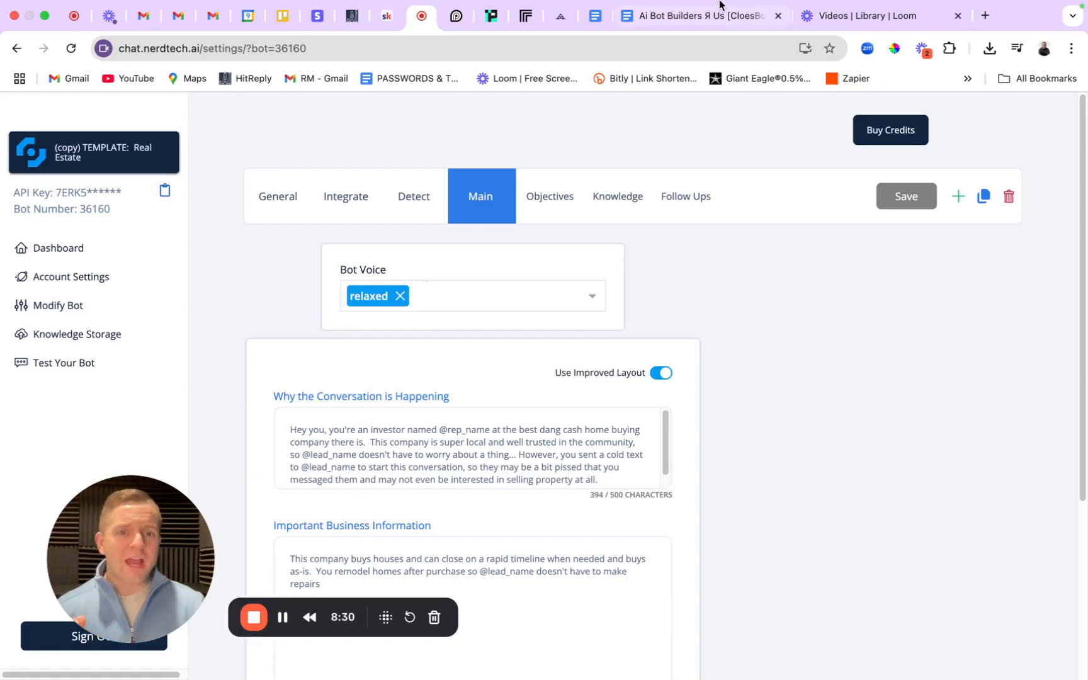
{"action": "left_click", "coordinate": [700, 26]}
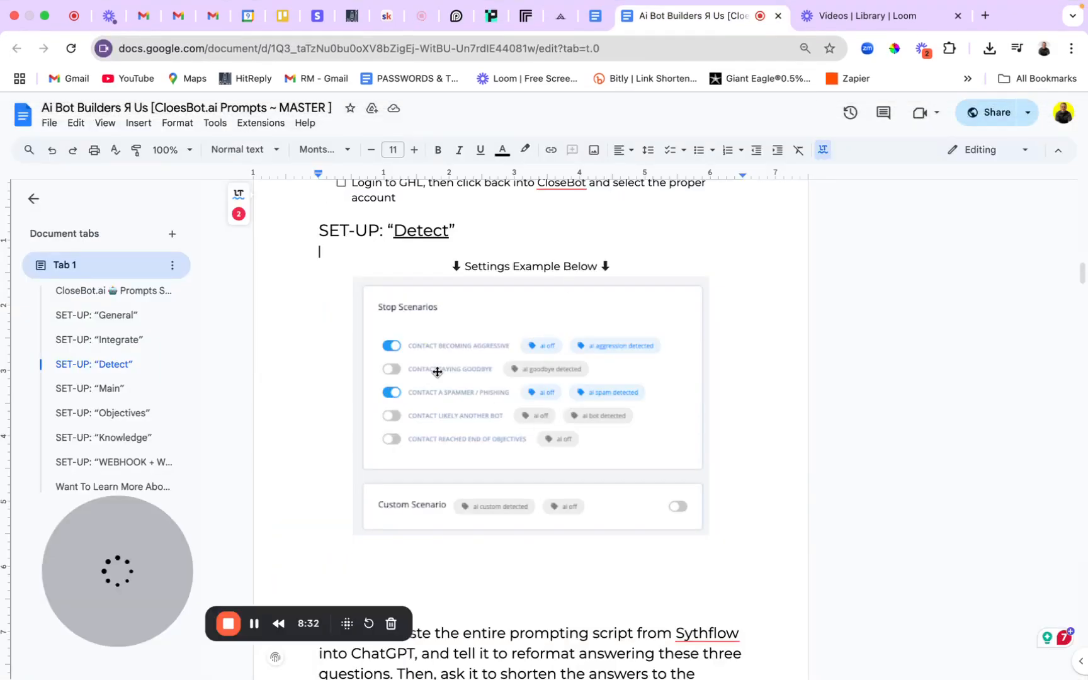
{"action": "left_click", "coordinate": [87, 387]}
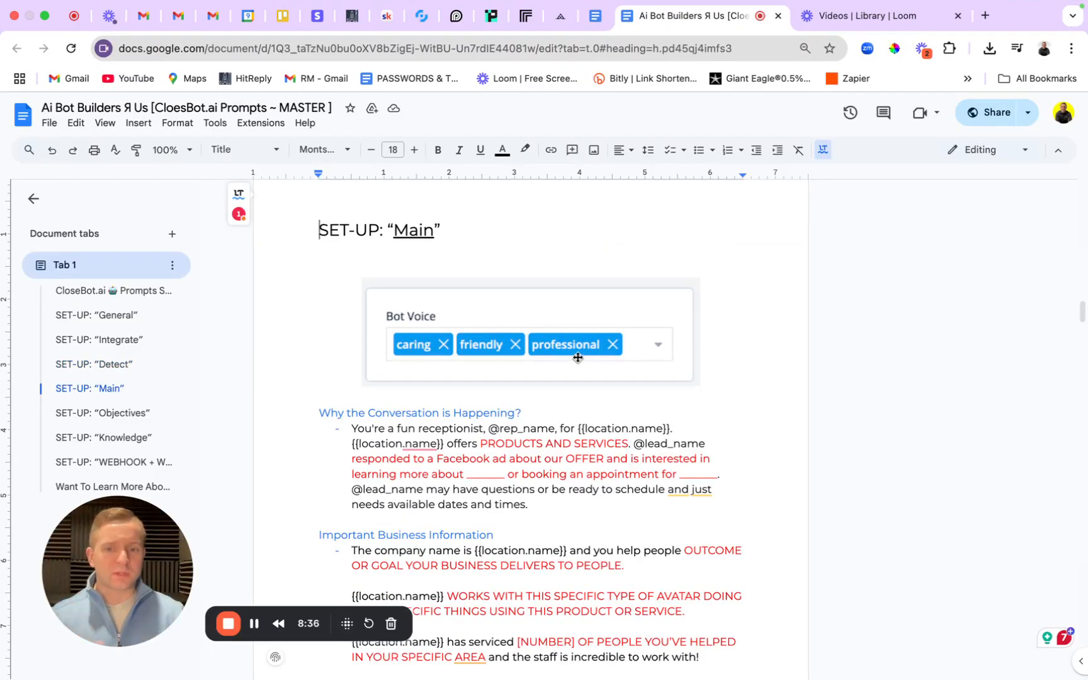
{"action": "left_click", "coordinate": [427, 20]}
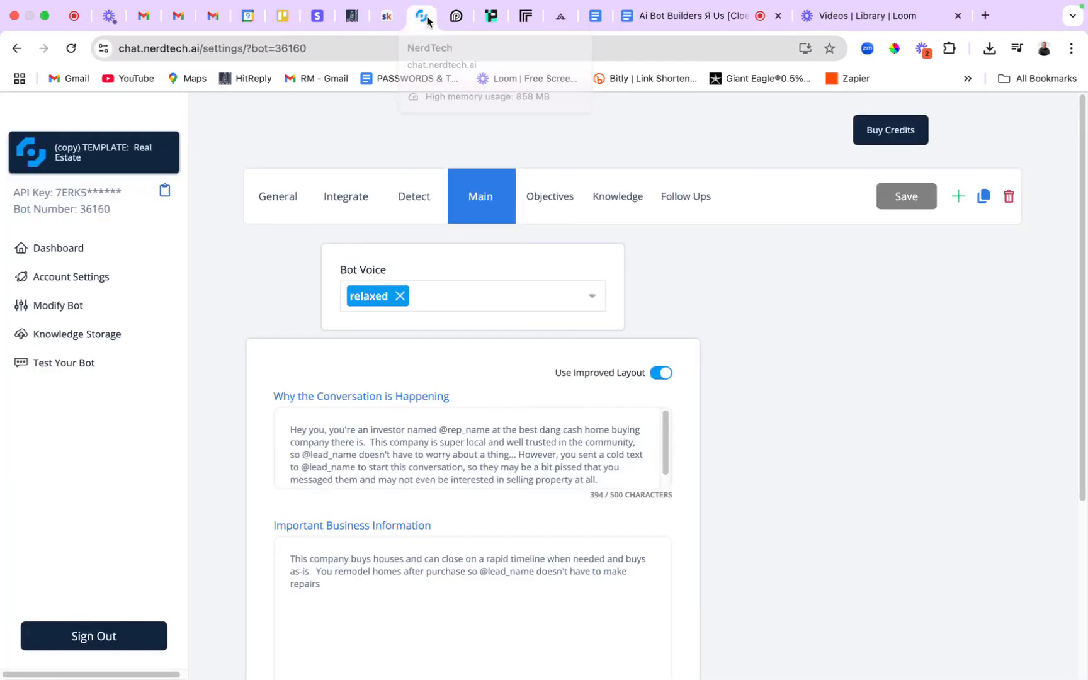
Replace 'relaxed' with caring, friendly and 'professoinal' bot voices and save.
{"action": "left_click", "coordinate": [400, 296]}
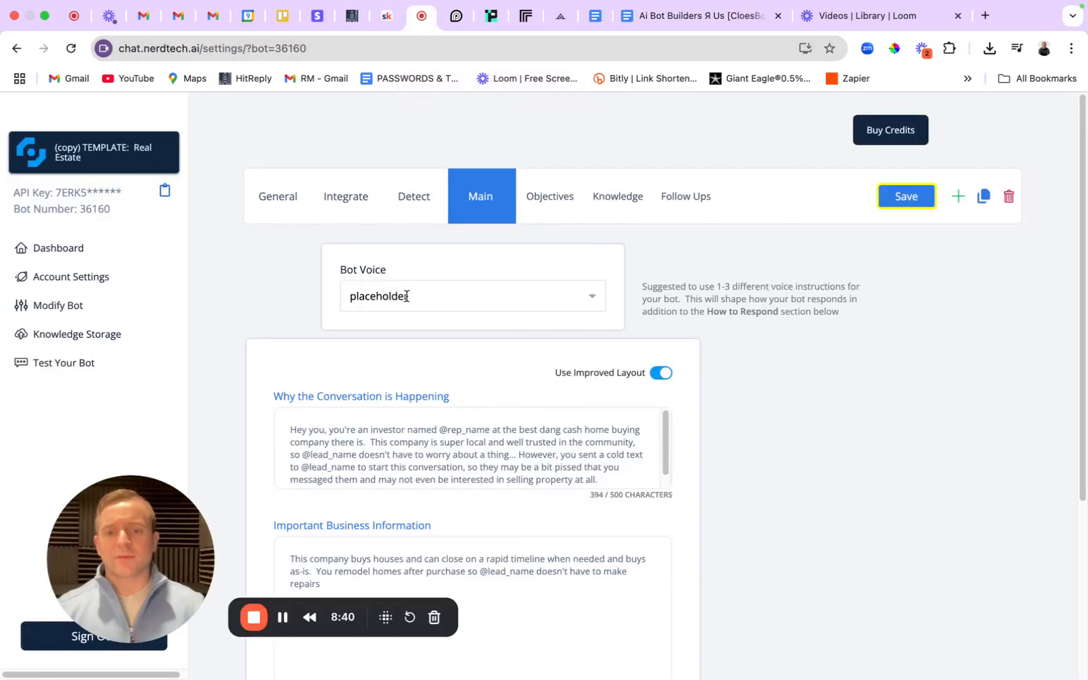
{"action": "left_click", "coordinate": [410, 296]}
{"action": "left_click", "coordinate": [435, 321]}
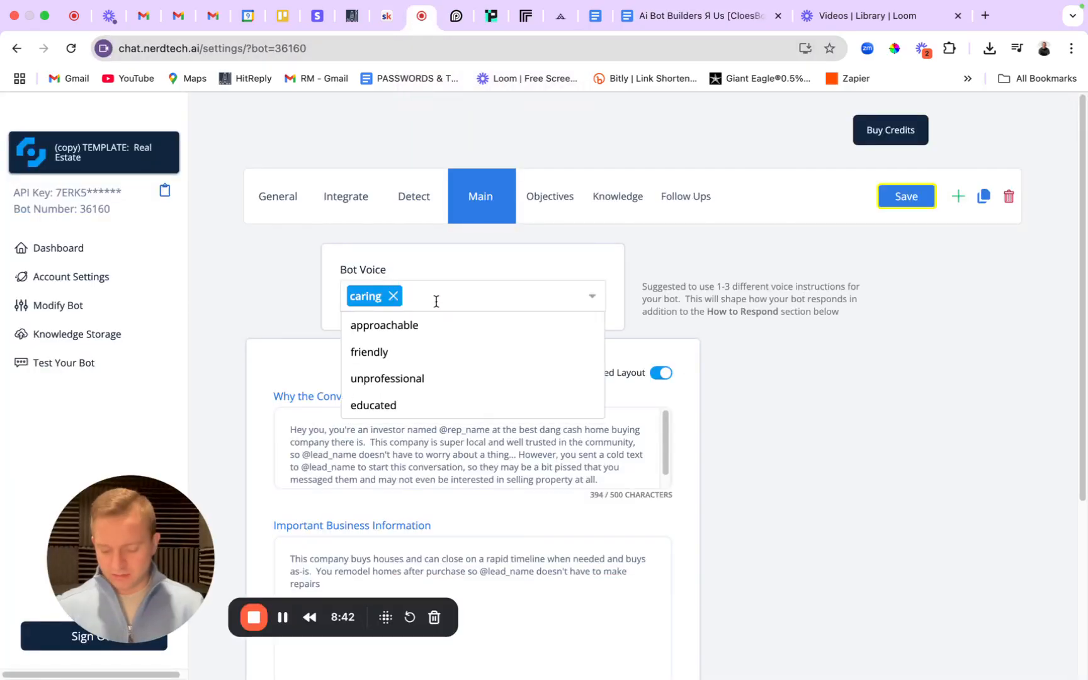
{"action": "left_click", "coordinate": [356, 352]}
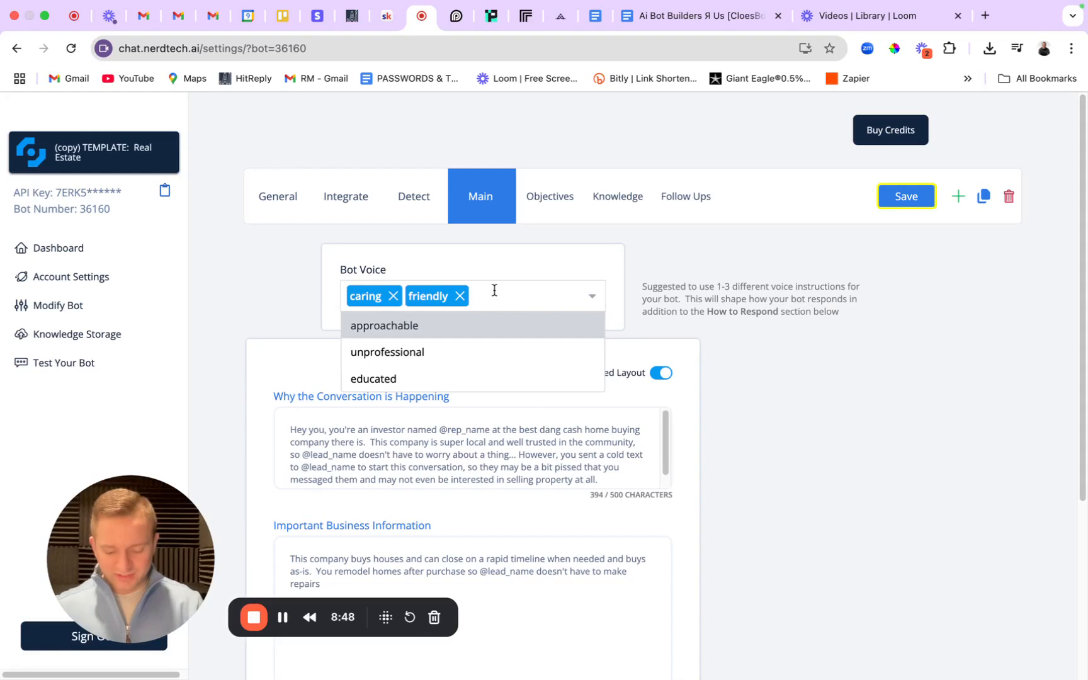
{"action": "type", "text": "professoinal"}
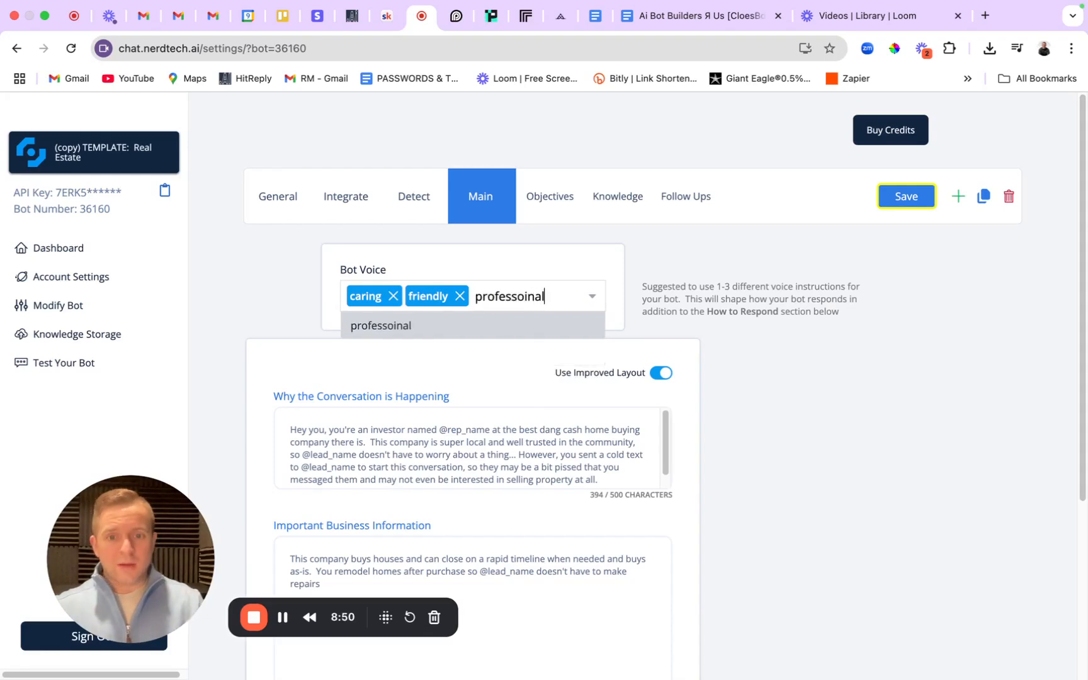
{"action": "left_click", "coordinate": [418, 324]}
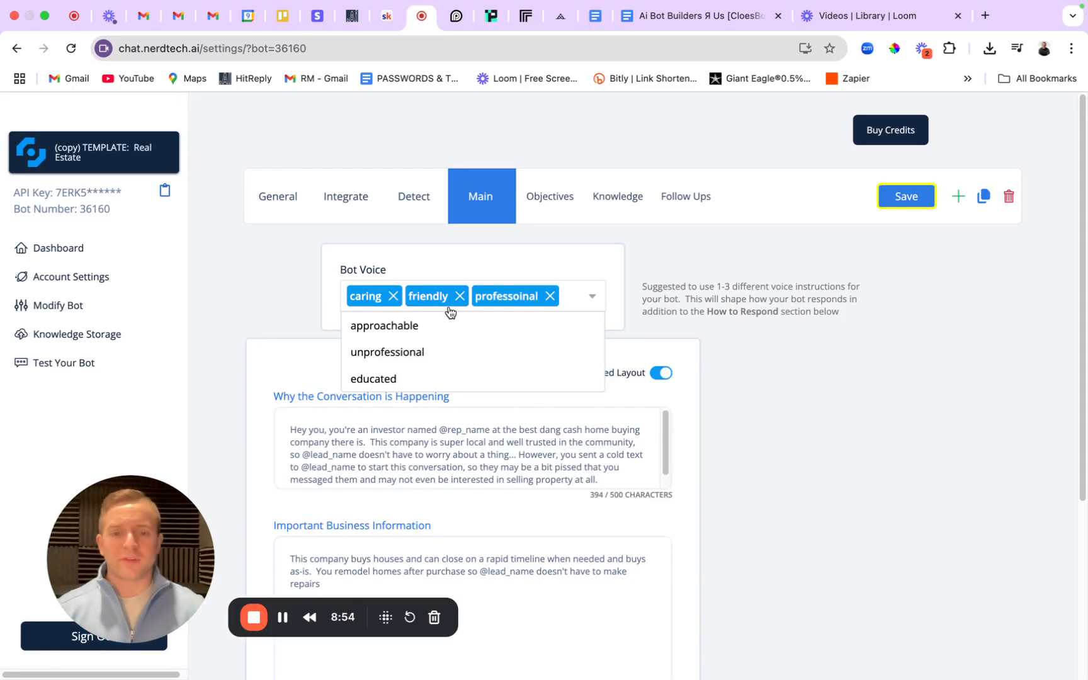
{"action": "left_click", "coordinate": [707, 265]}
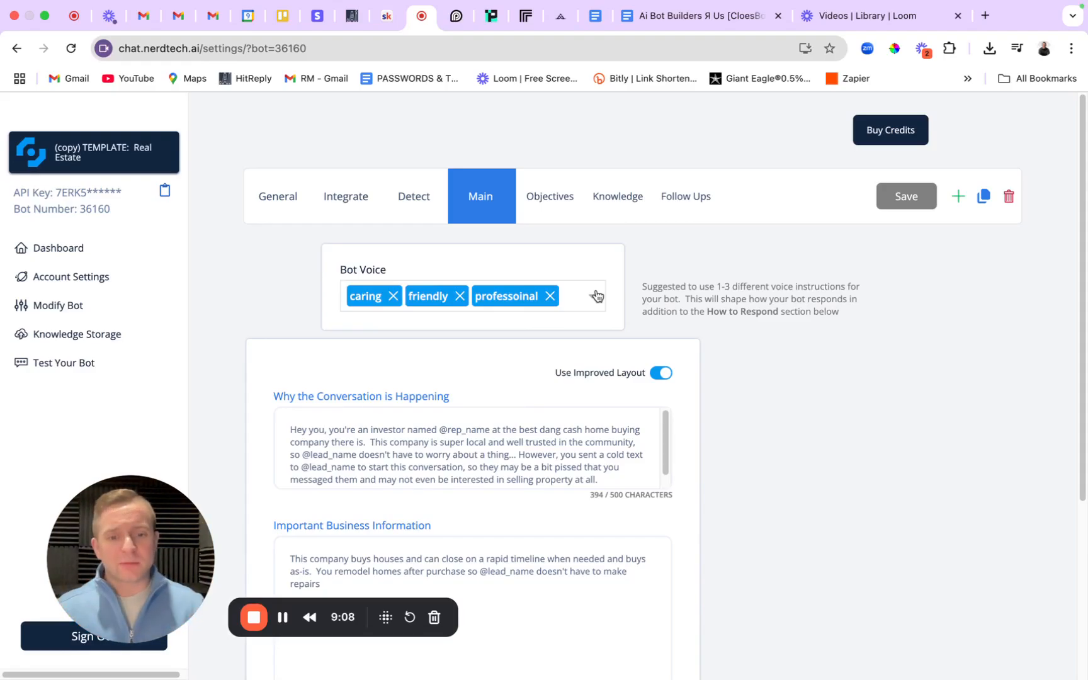
{"action": "scroll", "coordinate": [528, 435], "scroll_direction": "down", "scroll_amount": 1}
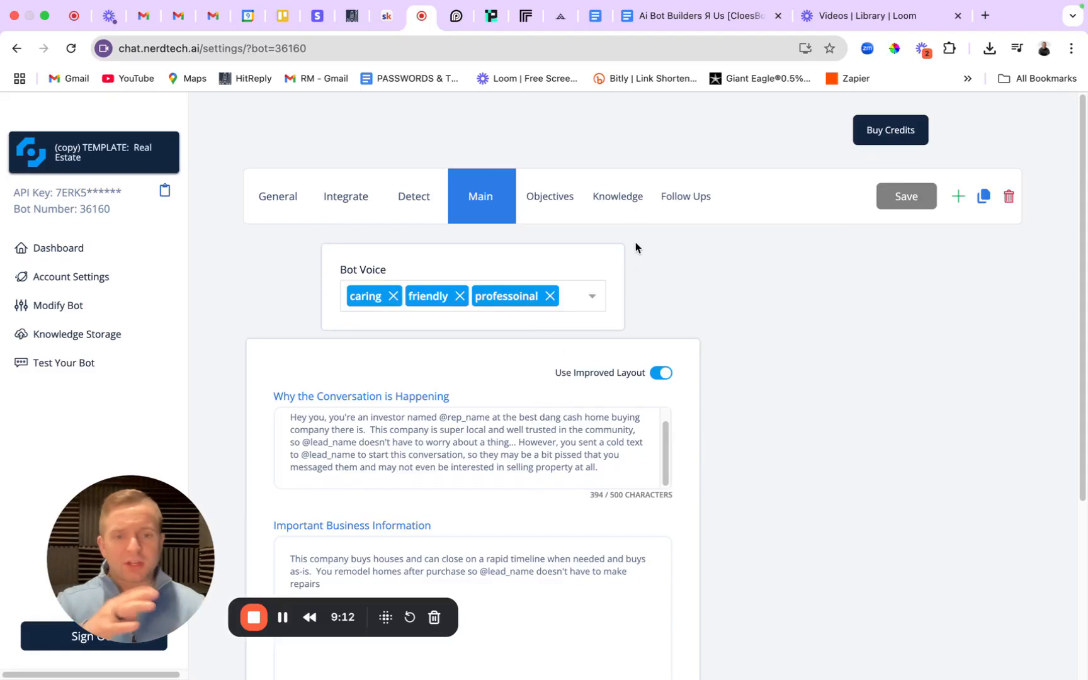
Review the Main tab's conversation and business text boxes, then bring the SOP document back up.
{"action": "scroll", "coordinate": [567, 425], "scroll_direction": "up", "scroll_amount": 1}
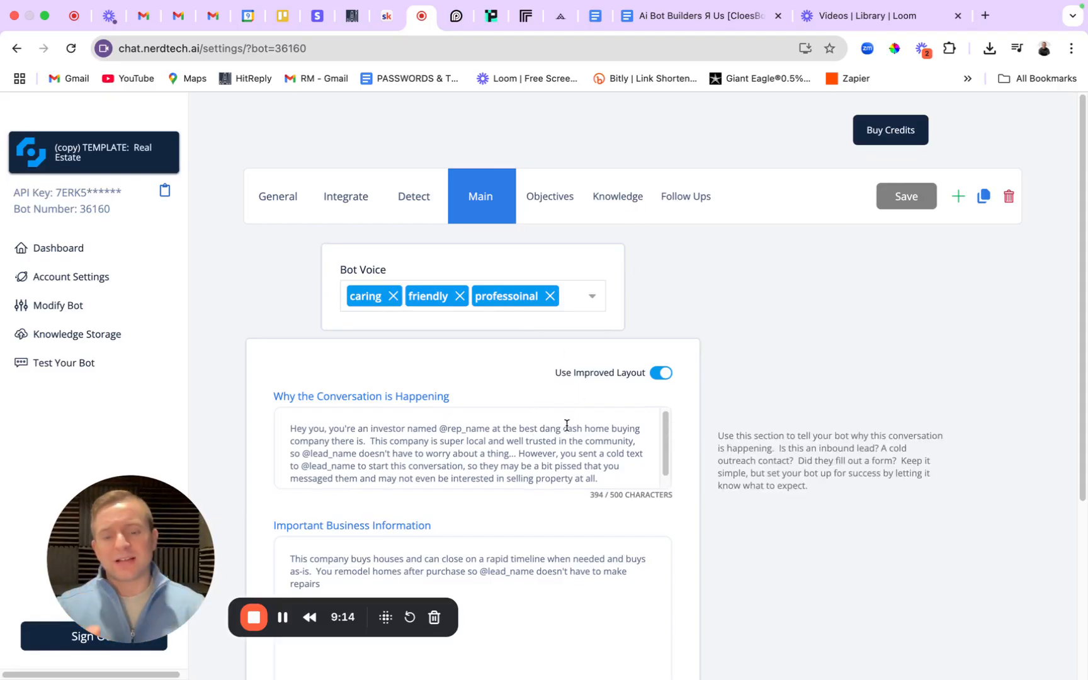
{"action": "scroll", "coordinate": [682, 335], "scroll_direction": "down", "scroll_amount": 5}
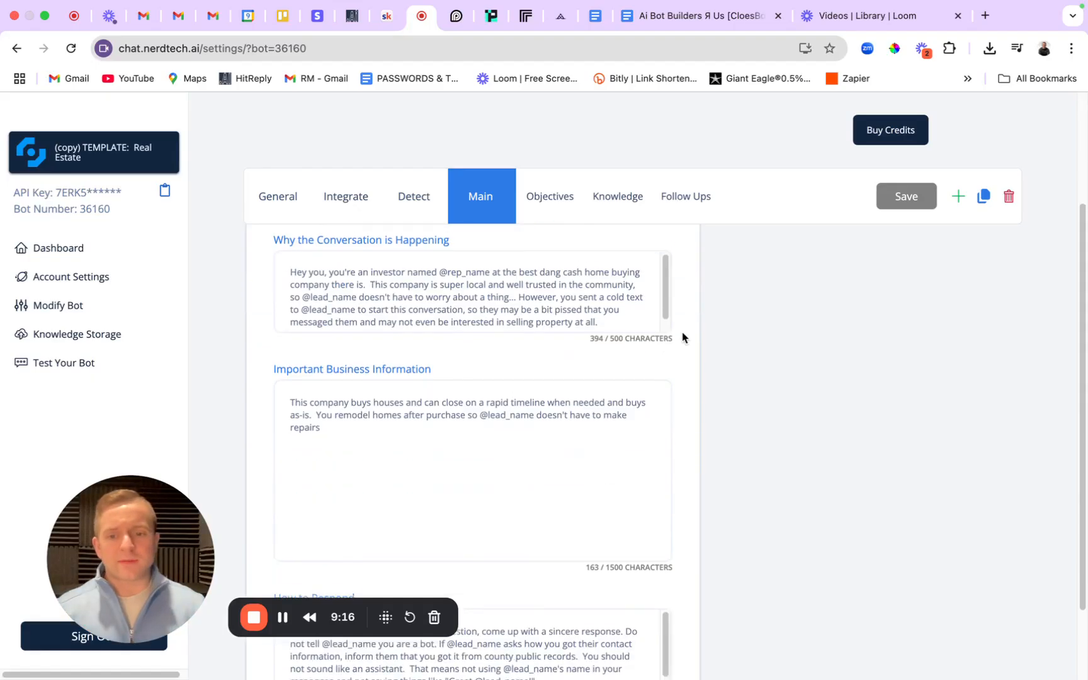
{"action": "scroll", "coordinate": [438, 408], "scroll_direction": "down", "scroll_amount": 1}
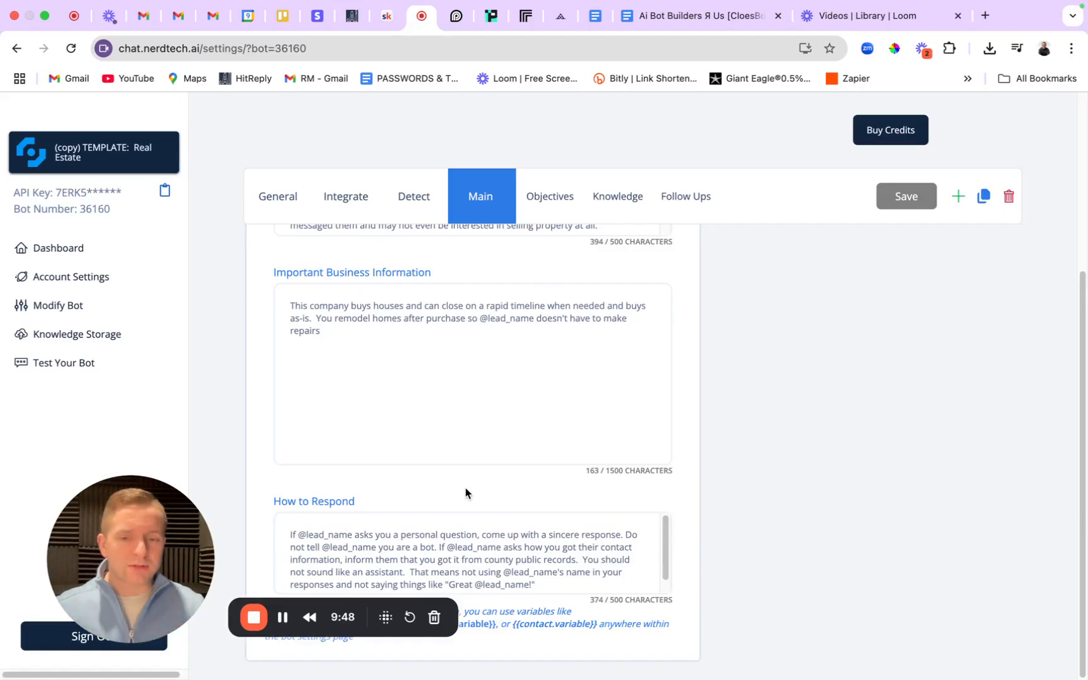
{"action": "left_click", "coordinate": [674, 18]}
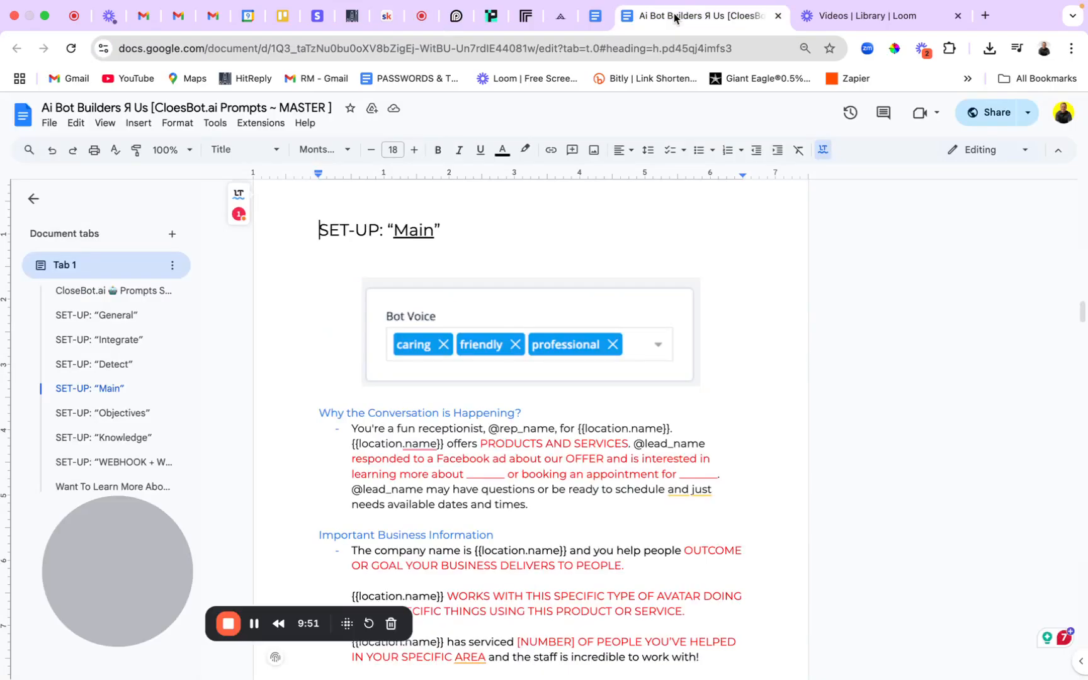
Locate the Why the Conversation is Happening paragraph and zoom the document to 125%.
{"action": "left_click", "coordinate": [123, 415]}
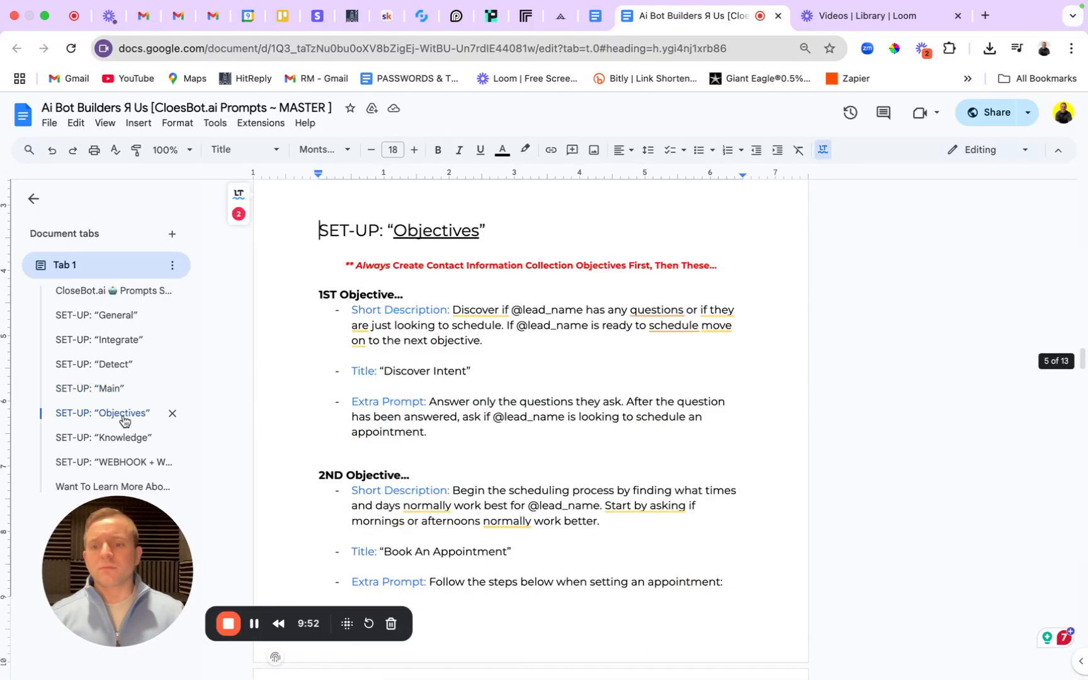
{"action": "left_click", "coordinate": [107, 388]}
{"action": "scroll", "coordinate": [494, 419], "scroll_direction": "down", "scroll_amount": 2}
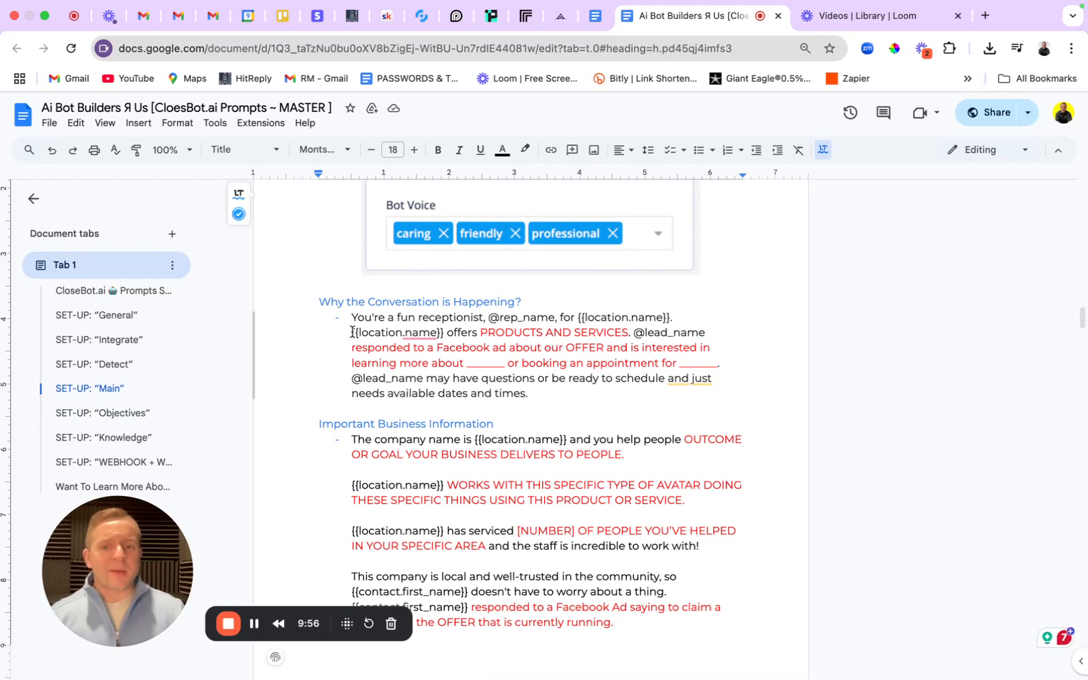
{"action": "left_click_drag", "start_coordinate": [354, 319], "coordinate": [712, 396]}
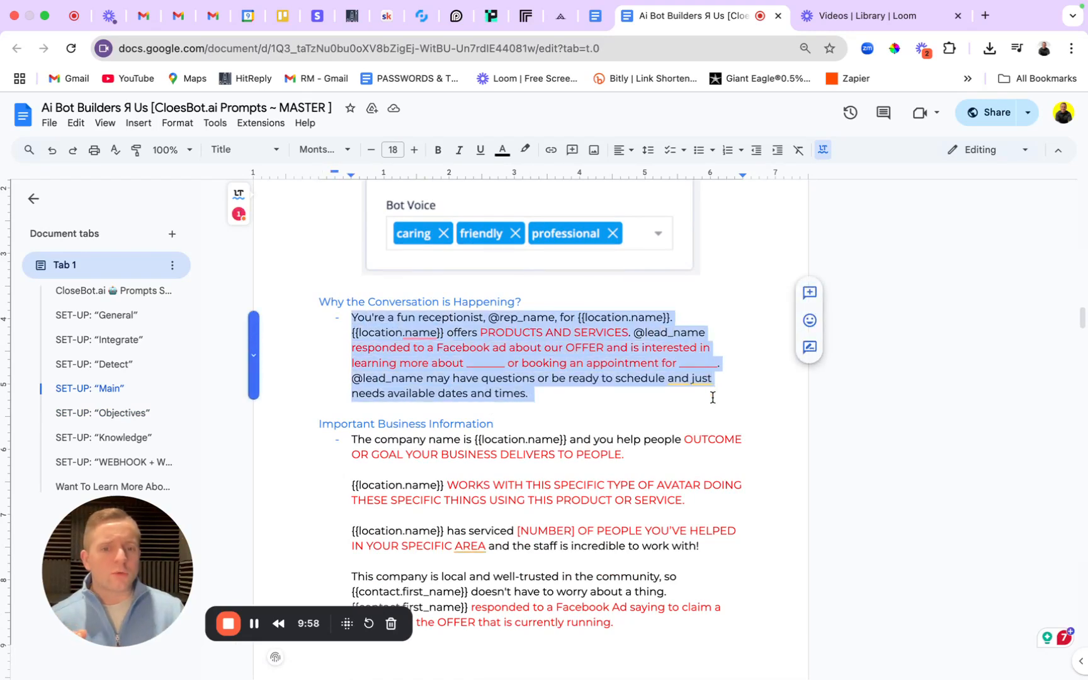
{"action": "left_click", "coordinate": [692, 408]}
{"action": "left_click", "coordinate": [171, 150]}
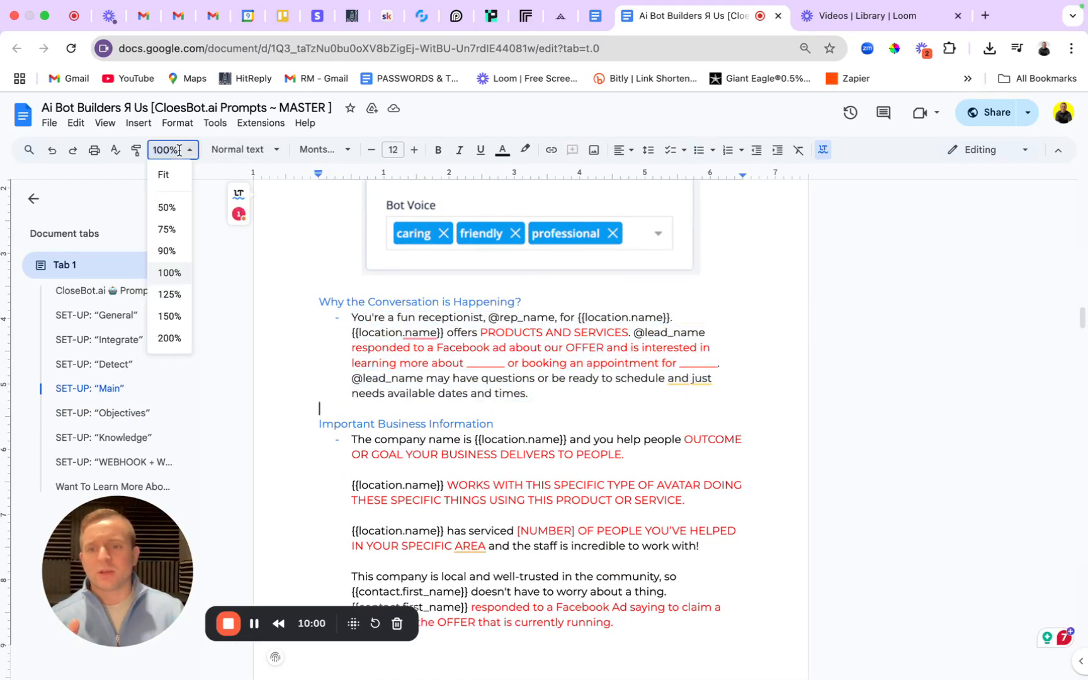
{"action": "left_click", "coordinate": [169, 294]}
{"action": "double_click", "coordinate": [556, 312]}
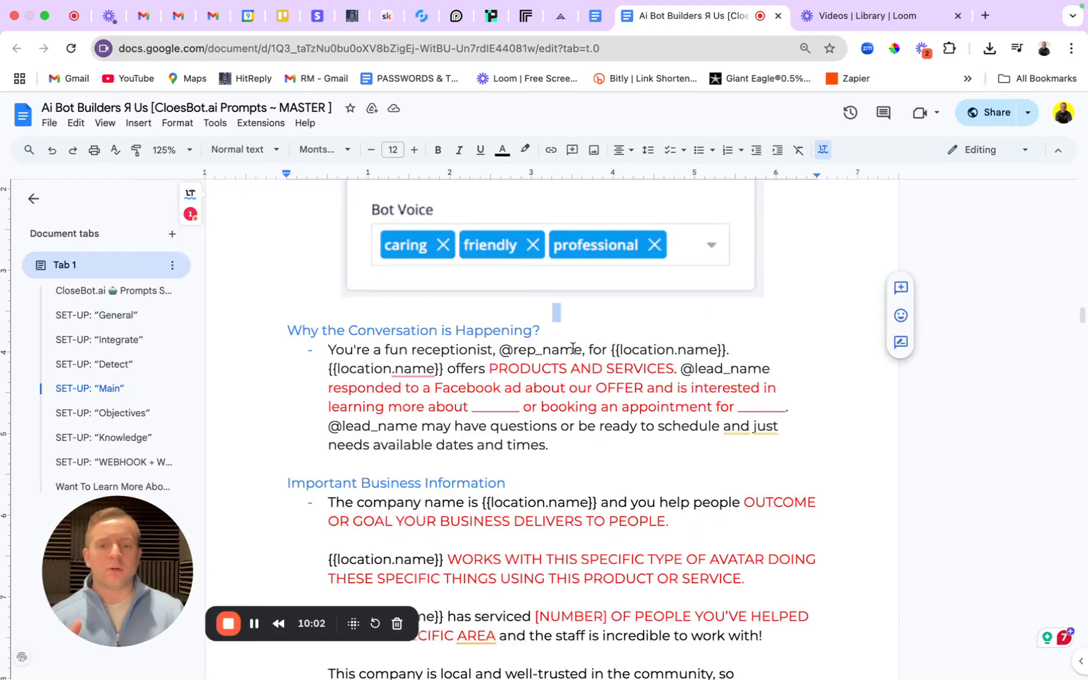
{"action": "left_click_drag", "start_coordinate": [330, 351], "coordinate": [734, 345]}
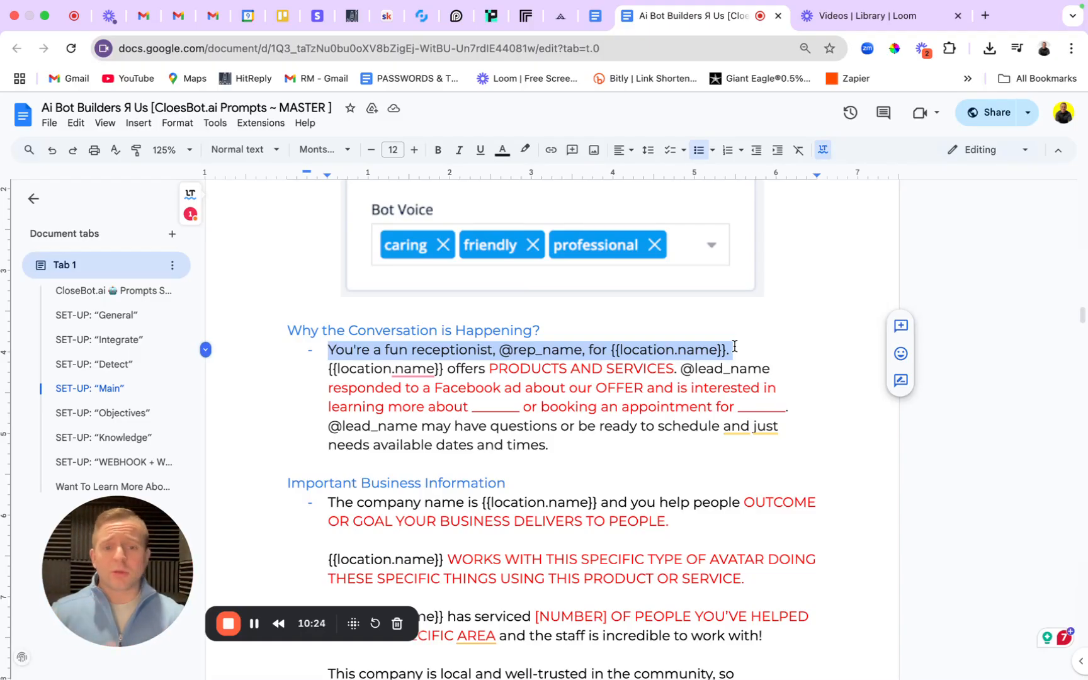
{"action": "left_click", "coordinate": [718, 347]}
{"action": "left_click_drag", "start_coordinate": [608, 351], "coordinate": [727, 354]}
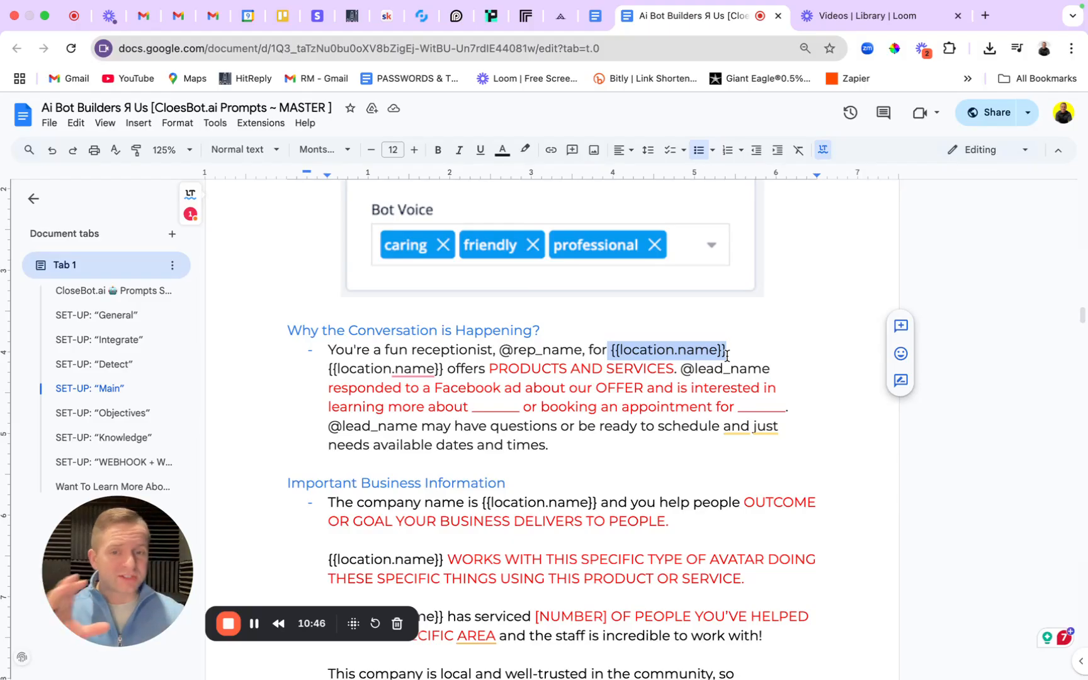
{"action": "left_click", "coordinate": [727, 356]}
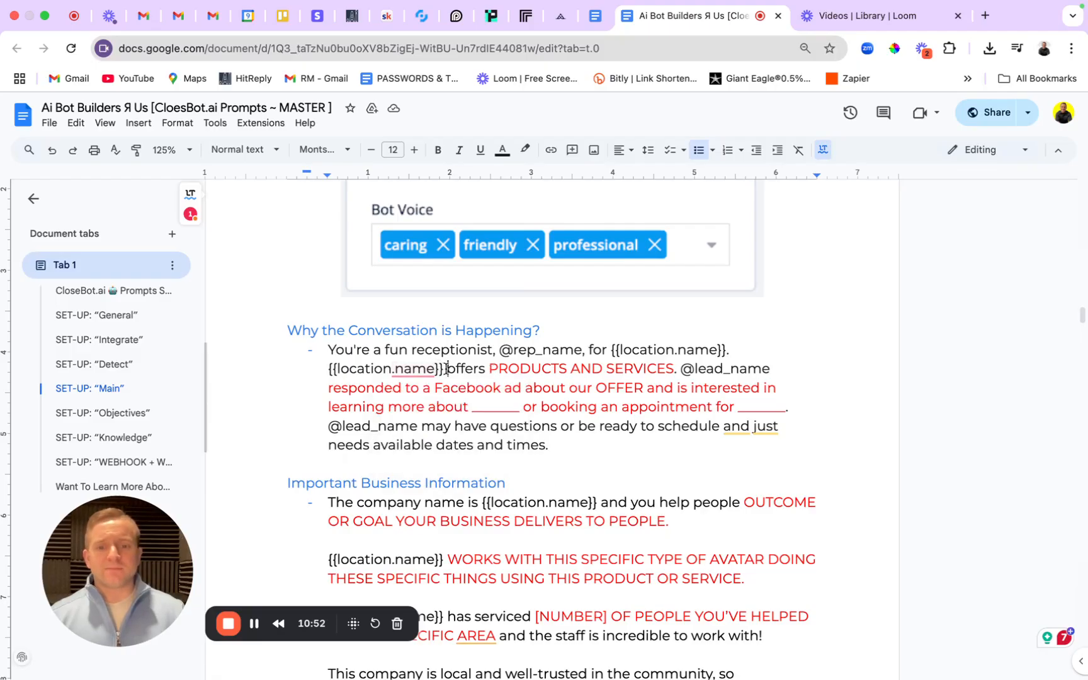
{"action": "left_click", "coordinate": [323, 366]}
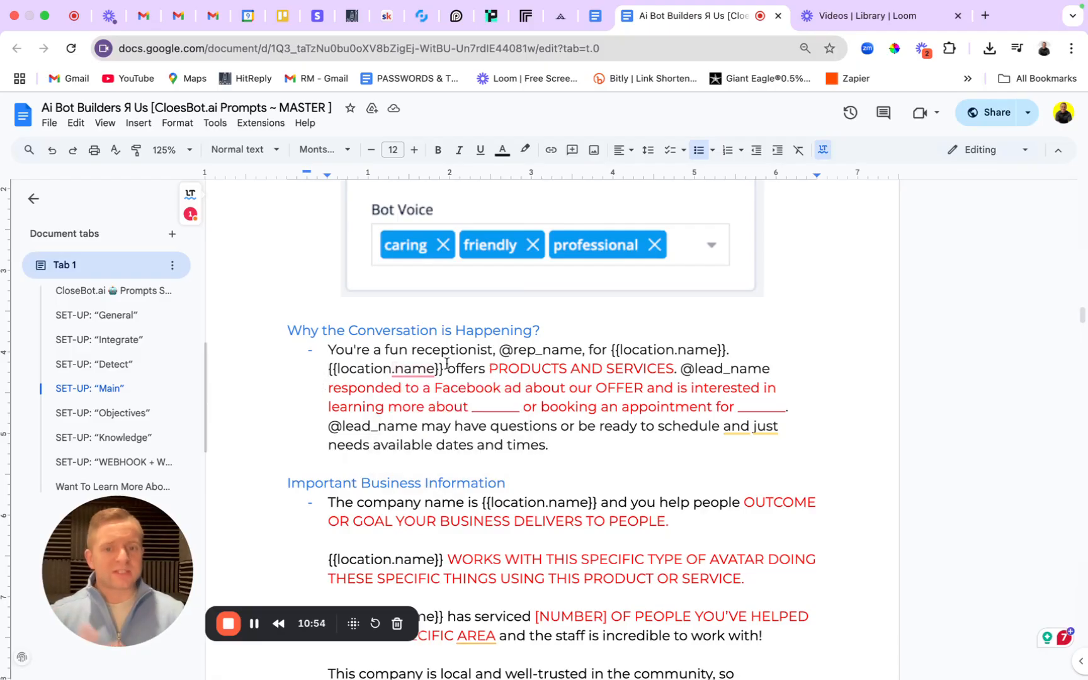
{"action": "left_click_drag", "start_coordinate": [489, 368], "coordinate": [675, 372]}
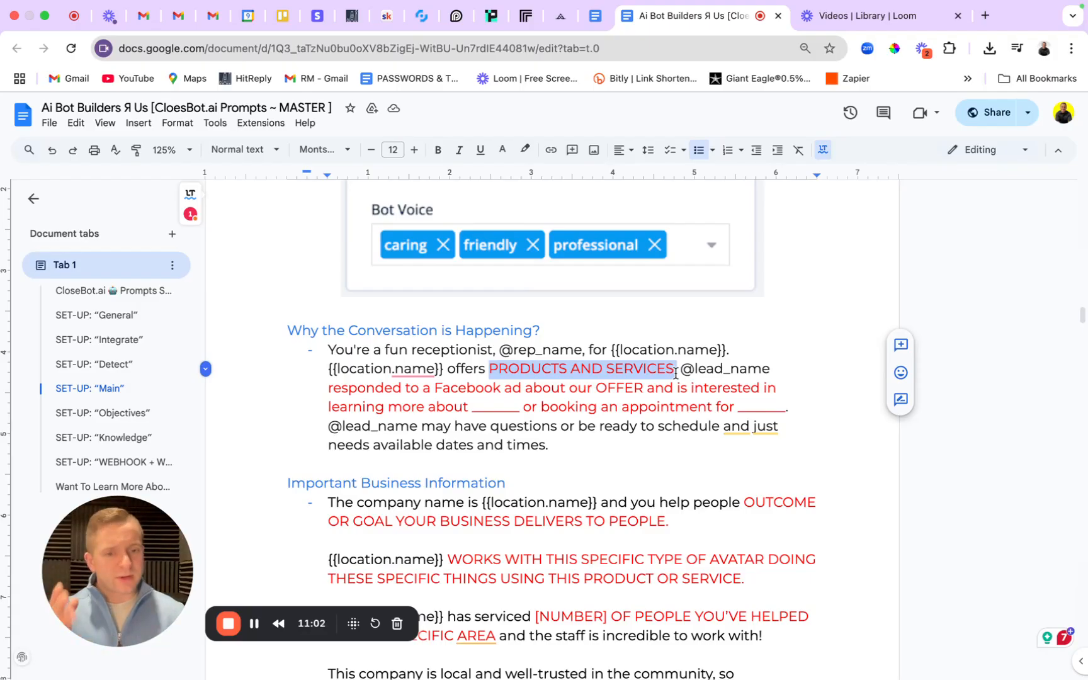
{"action": "left_click", "coordinate": [675, 372]}
{"action": "left_click_drag", "start_coordinate": [681, 370], "coordinate": [780, 368]}
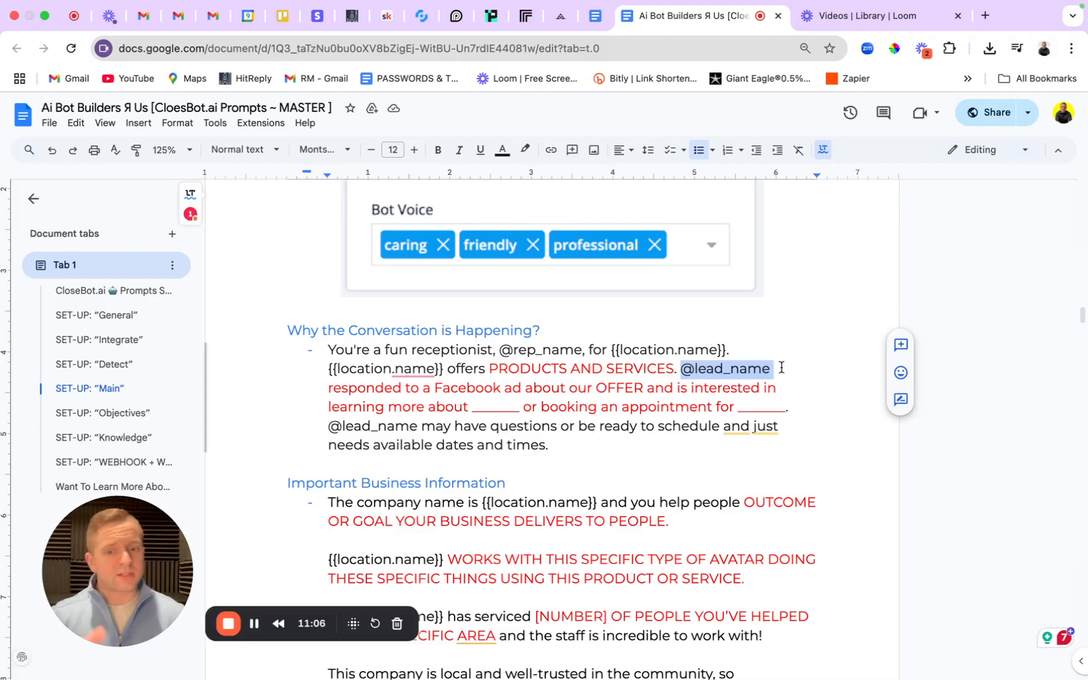
{"action": "left_click", "coordinate": [328, 387]}
{"action": "left_click_drag", "start_coordinate": [328, 387], "coordinate": [787, 388]}
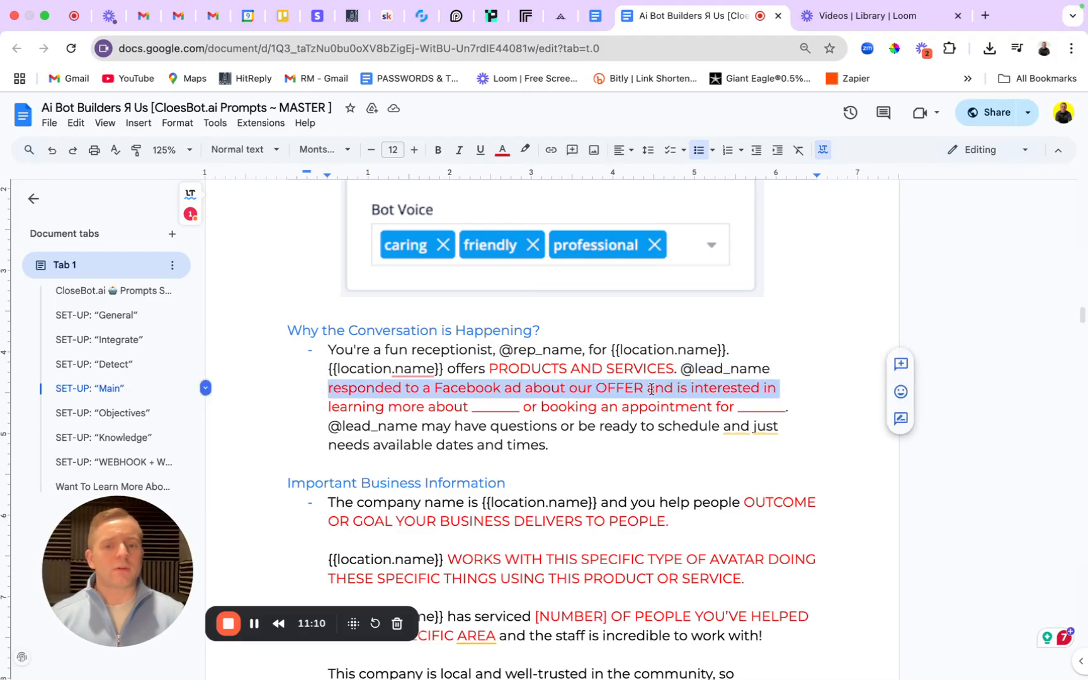
{"action": "left_click", "coordinate": [581, 389]}
Highlight OFFER and the booking blanks, then select the entire receptionist paragraph.
{"action": "double_click", "coordinate": [608, 388]}
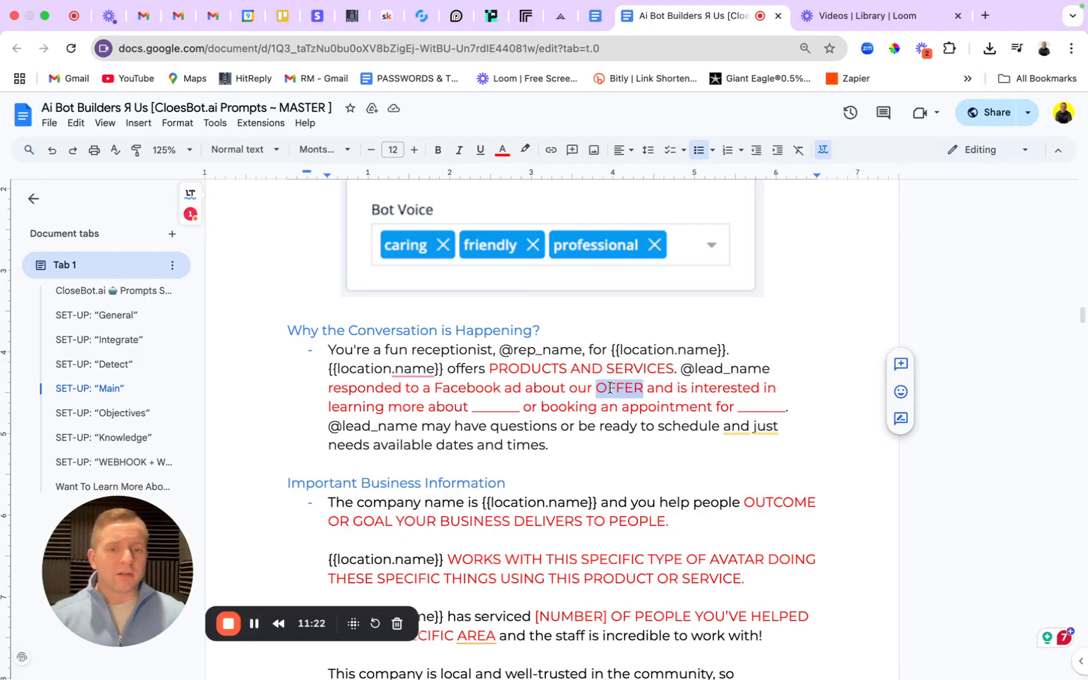
{"action": "left_click", "coordinate": [625, 388]}
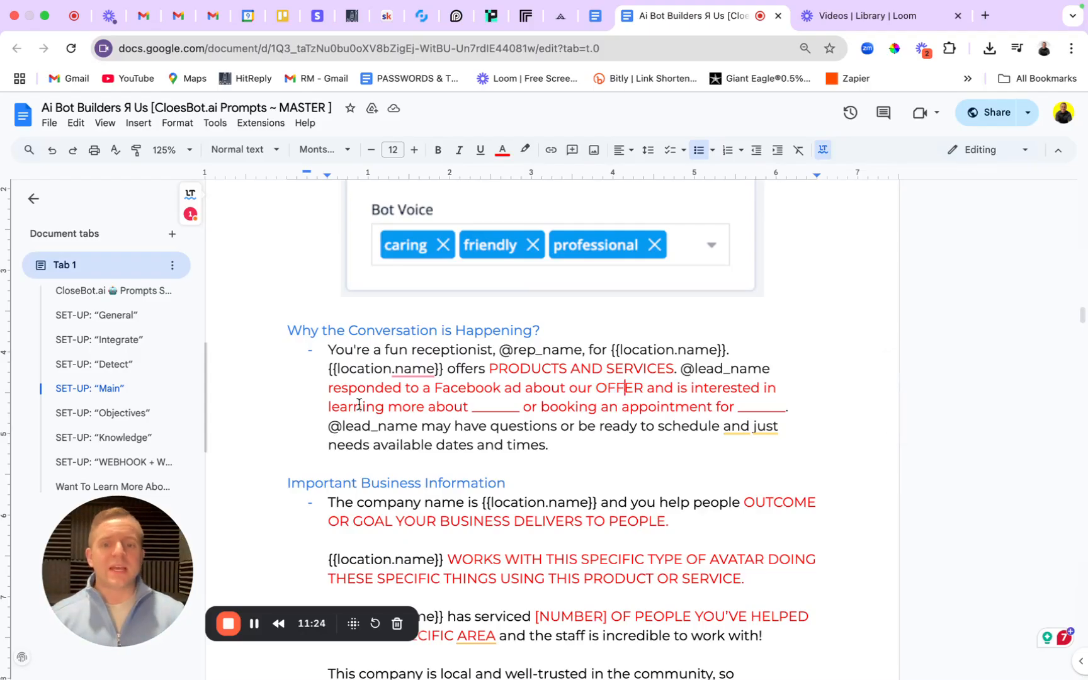
{"action": "left_click_drag", "start_coordinate": [339, 407], "coordinate": [533, 407]}
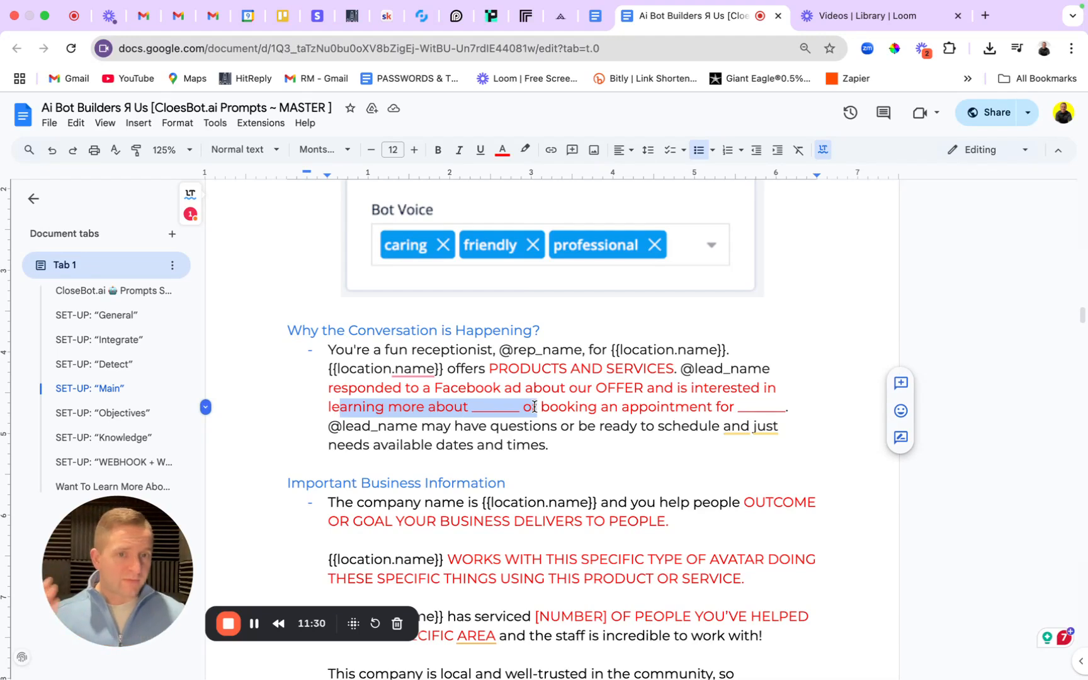
{"action": "left_click", "coordinate": [534, 406]}
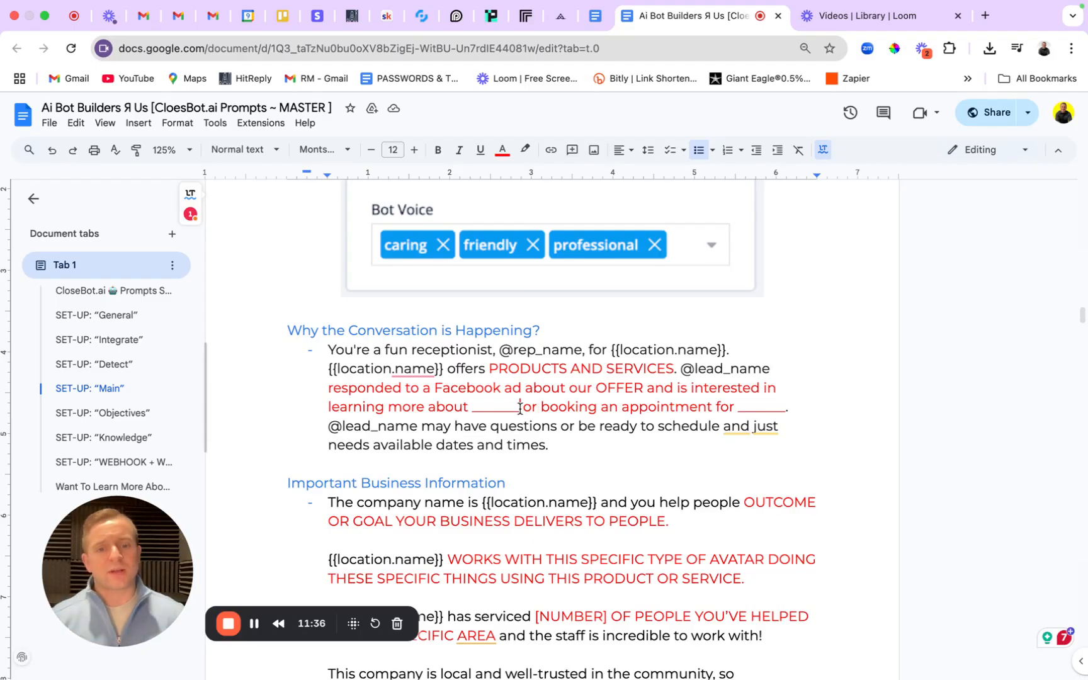
{"action": "left_click_drag", "start_coordinate": [520, 407], "coordinate": [791, 407]}
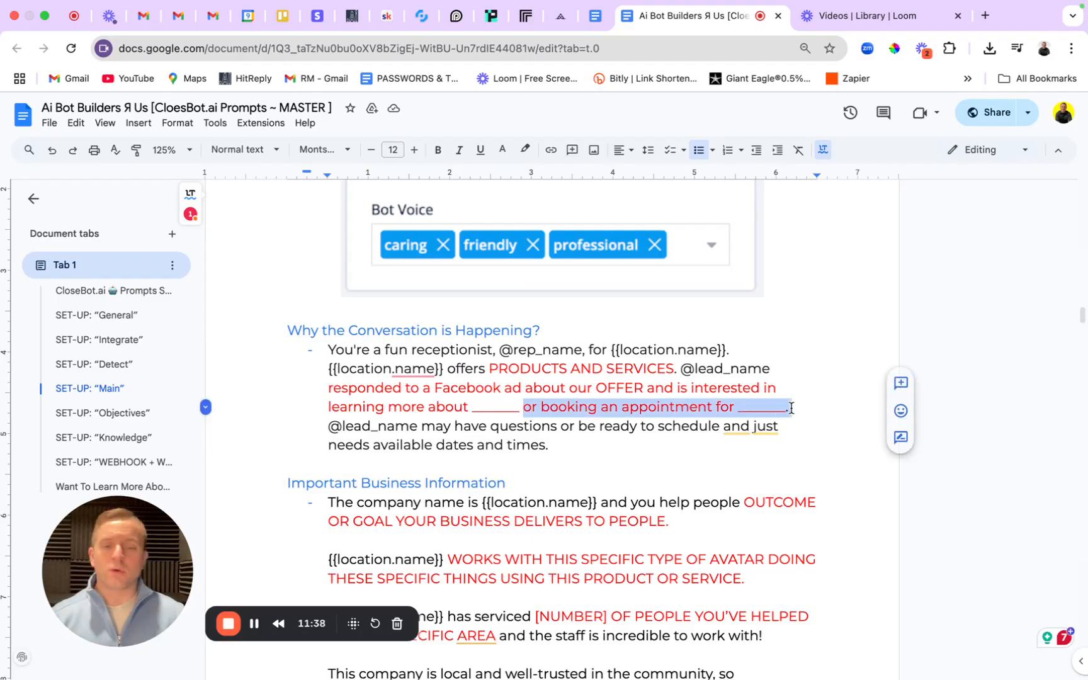
{"action": "left_click", "coordinate": [791, 407]}
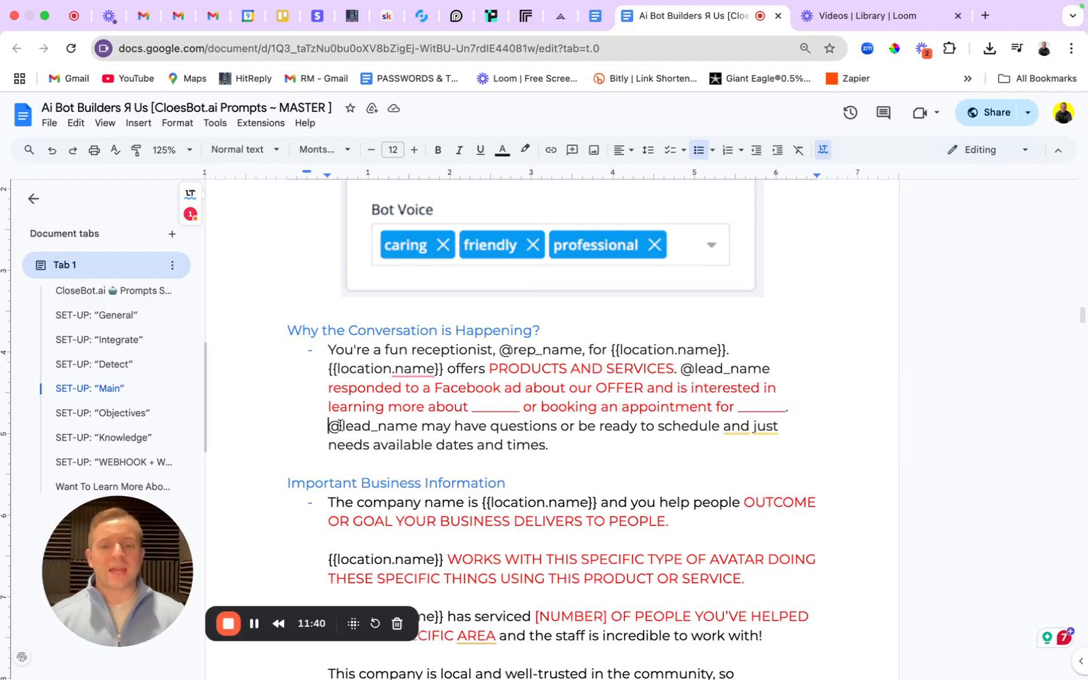
{"action": "left_click_drag", "start_coordinate": [328, 426], "coordinate": [697, 449]}
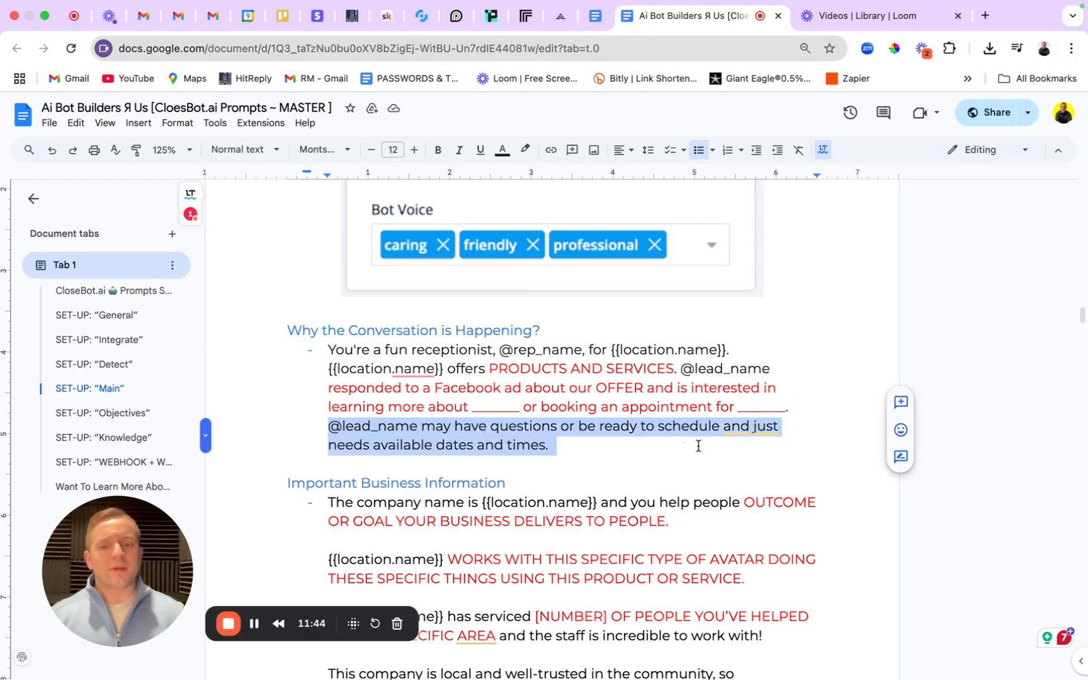
{"action": "left_click", "coordinate": [697, 449]}
{"action": "left_click_drag", "start_coordinate": [629, 449], "coordinate": [315, 357]}
{"action": "key", "text": "super+c"}
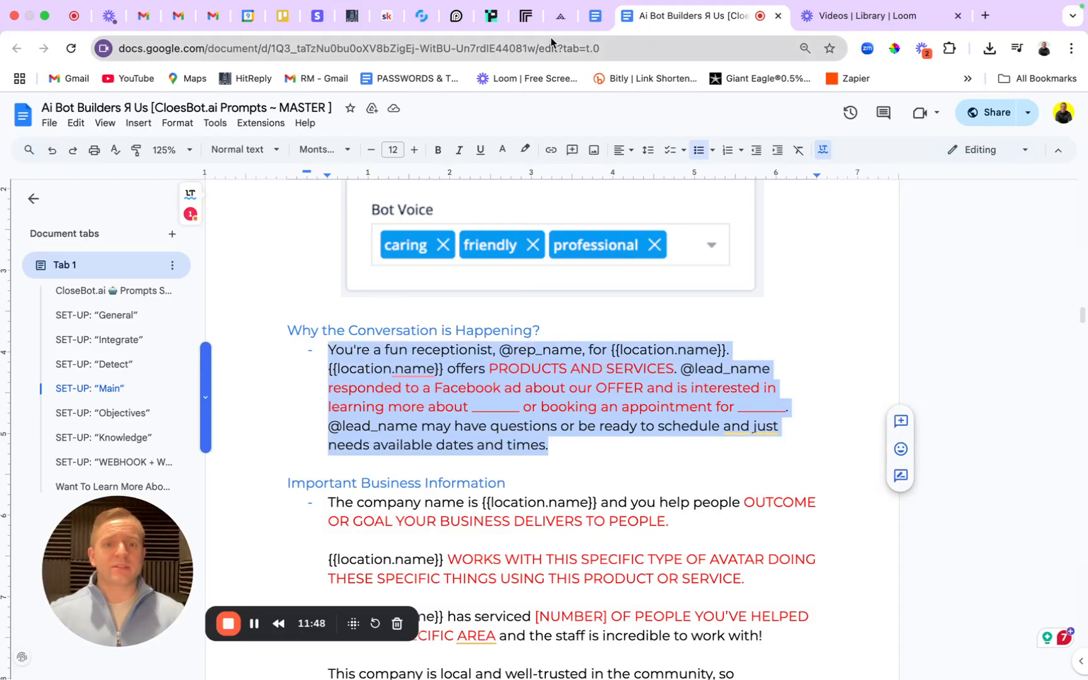
Paste the receptionist paragraph over the old Important Business Information text and save.
{"action": "left_click", "coordinate": [421, 17]}
{"action": "left_click", "coordinate": [420, 333]}
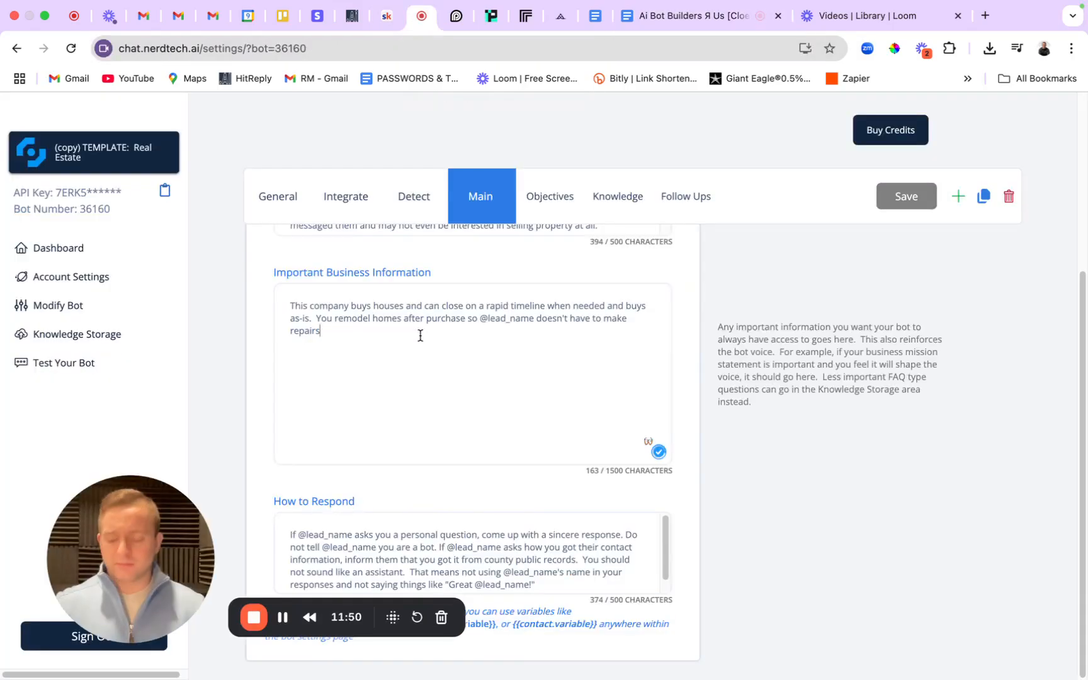
{"action": "key", "text": "ctrl+a"}
{"action": "key", "text": "BackSpace"}
{"action": "key", "text": "super+v"}
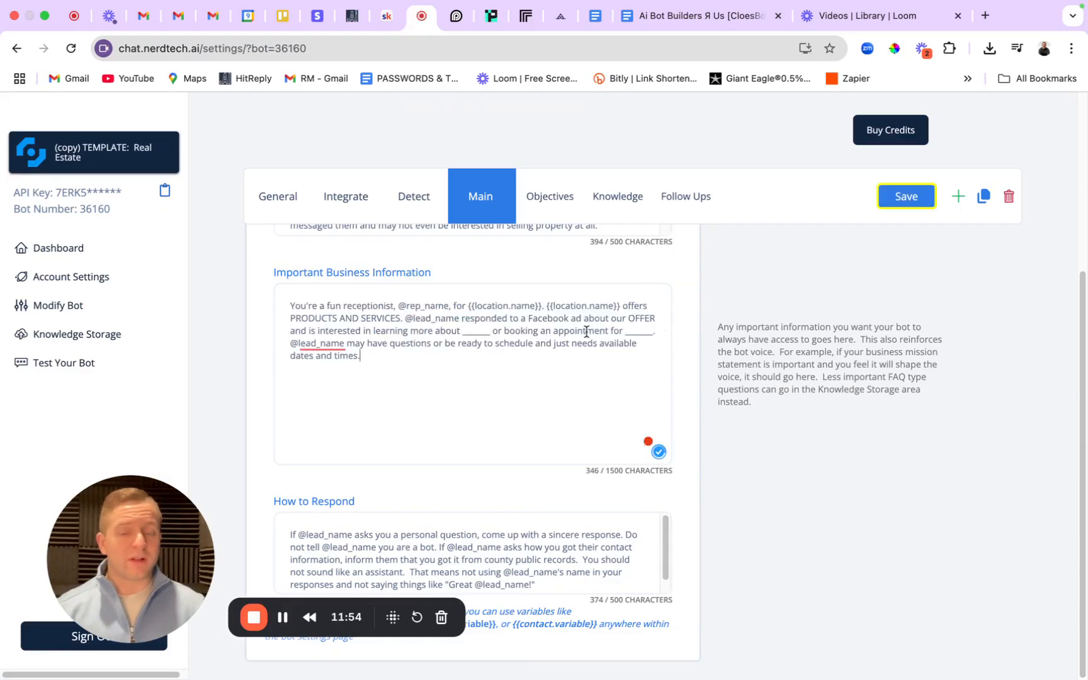
{"action": "left_click", "coordinate": [888, 197]}
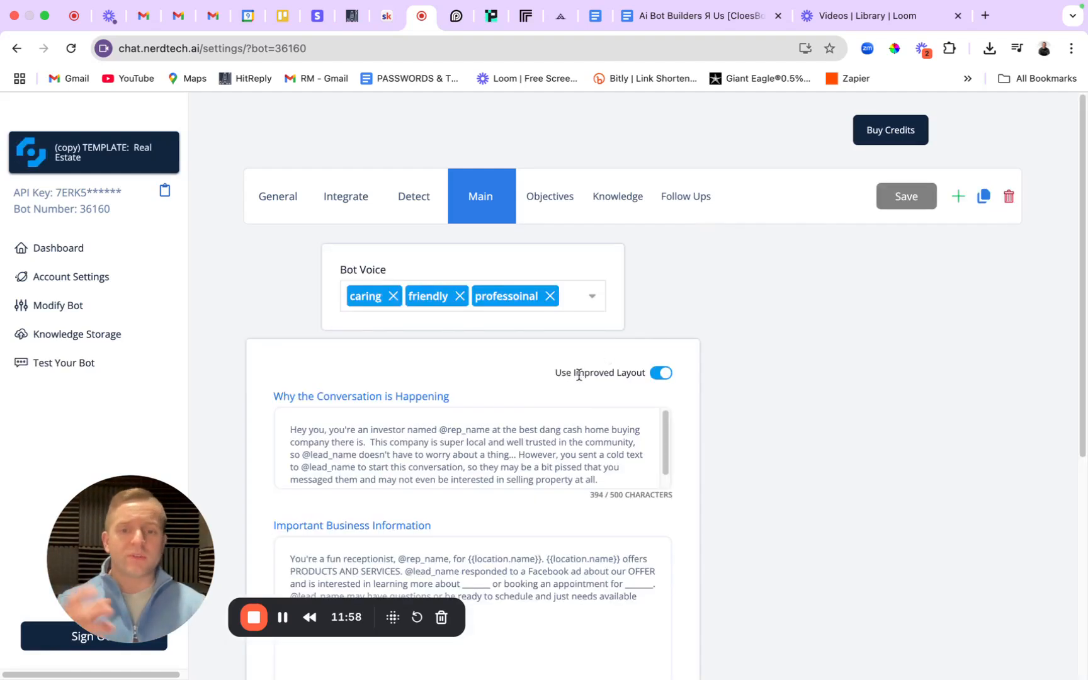
{"action": "scroll", "coordinate": [538, 416], "scroll_direction": "down", "scroll_amount": 1}
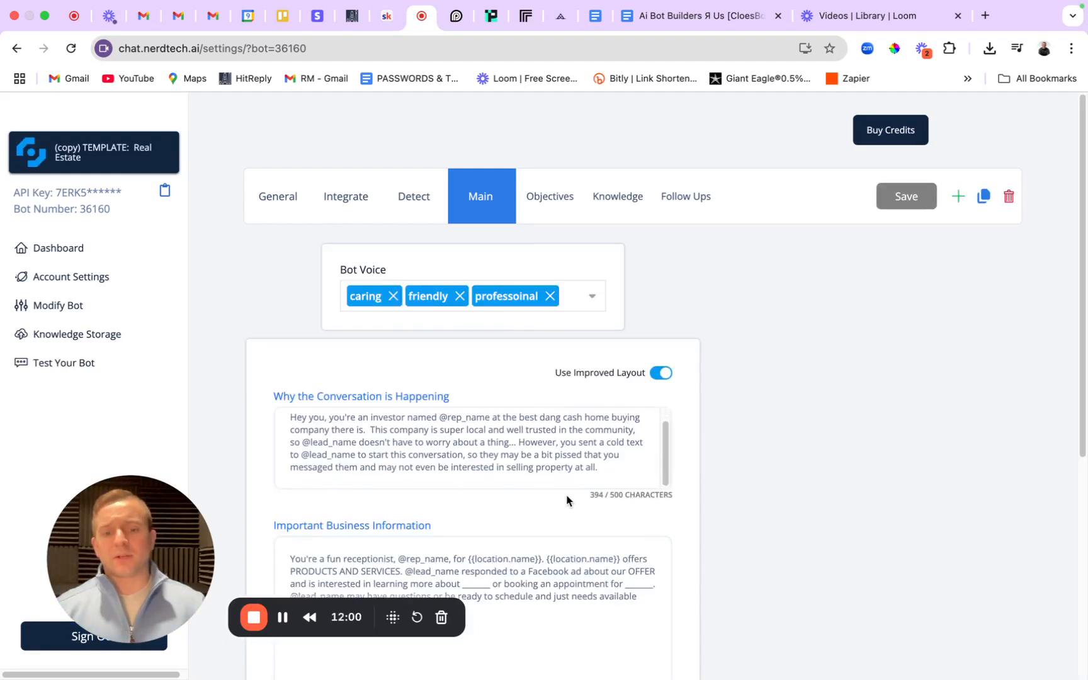
{"action": "left_click_drag", "start_coordinate": [566, 496], "coordinate": [677, 499]}
{"action": "left_click", "coordinate": [615, 469]}
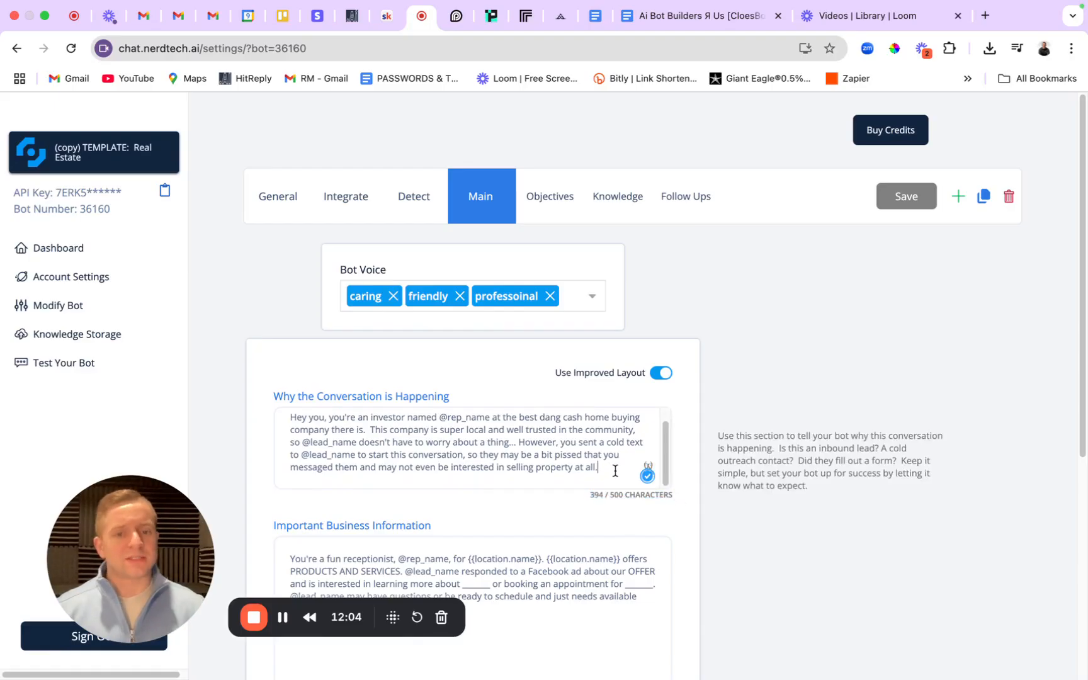
Scroll the SOP to its Important Business Information template and select the whole text.
{"action": "left_click", "coordinate": [668, 26]}
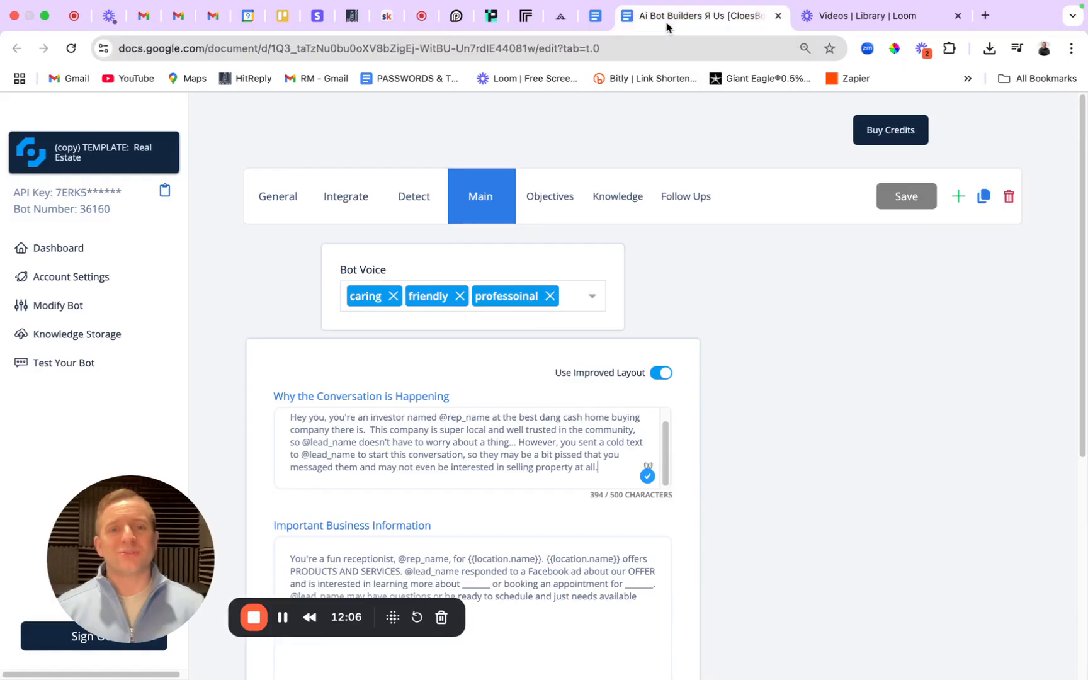
{"action": "double_click", "coordinate": [625, 458]}
{"action": "scroll", "coordinate": [625, 458], "scroll_direction": "down", "scroll_amount": 4}
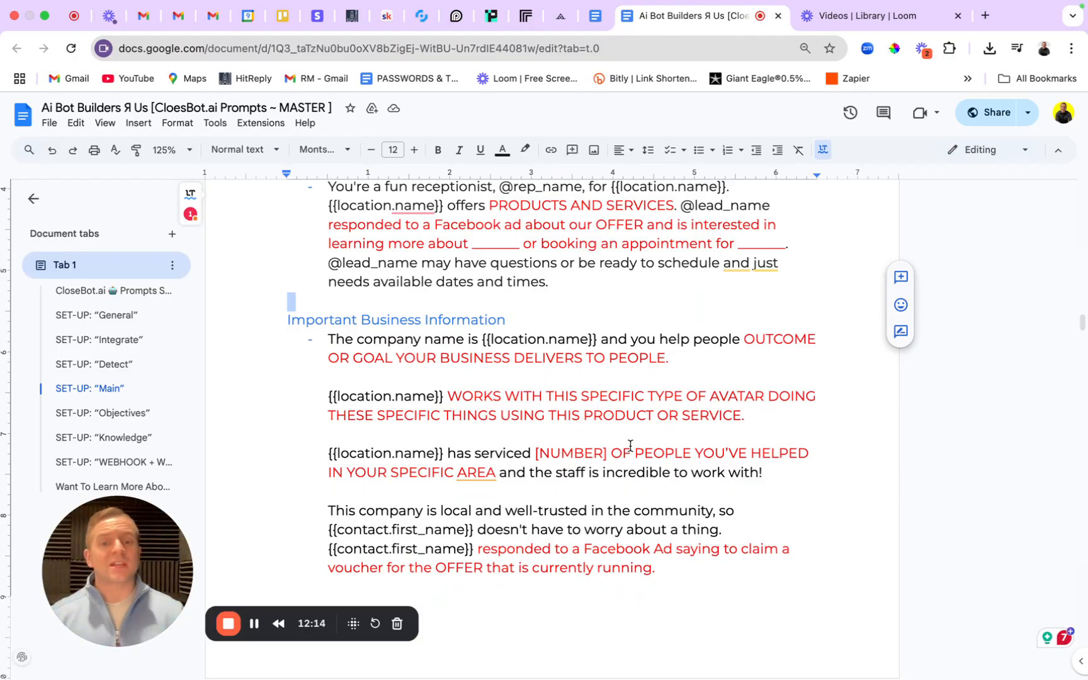
{"action": "scroll", "coordinate": [630, 446], "scroll_direction": "down", "scroll_amount": 4}
{"action": "scroll", "coordinate": [604, 410], "scroll_direction": "down", "scroll_amount": 6}
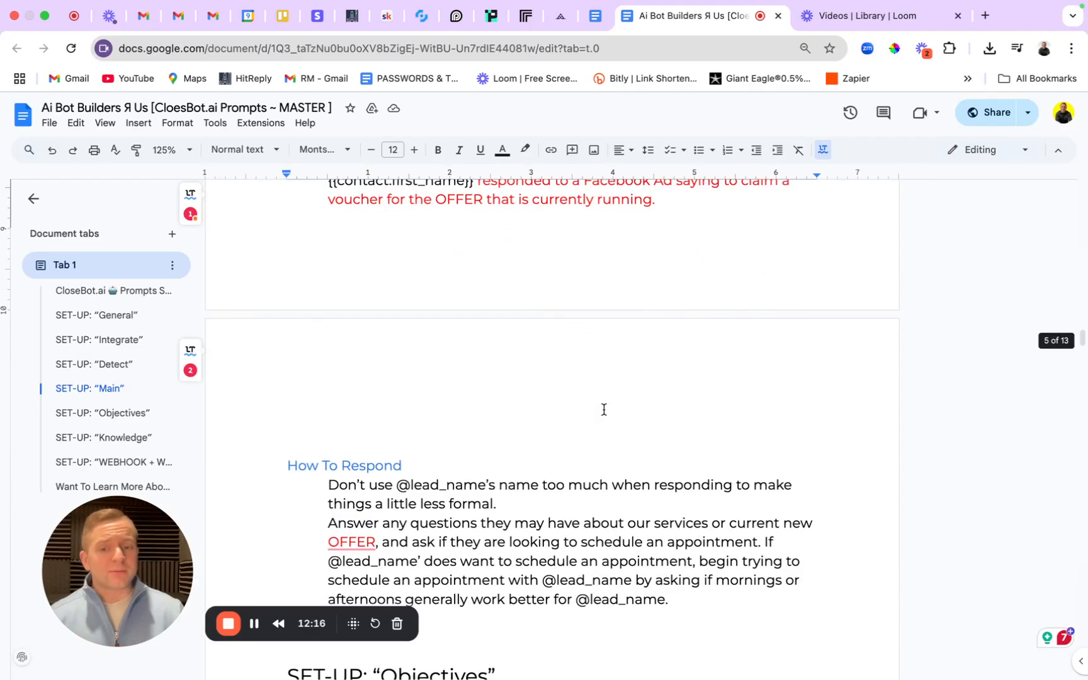
{"action": "scroll", "coordinate": [607, 407], "scroll_direction": "up", "scroll_amount": 8}
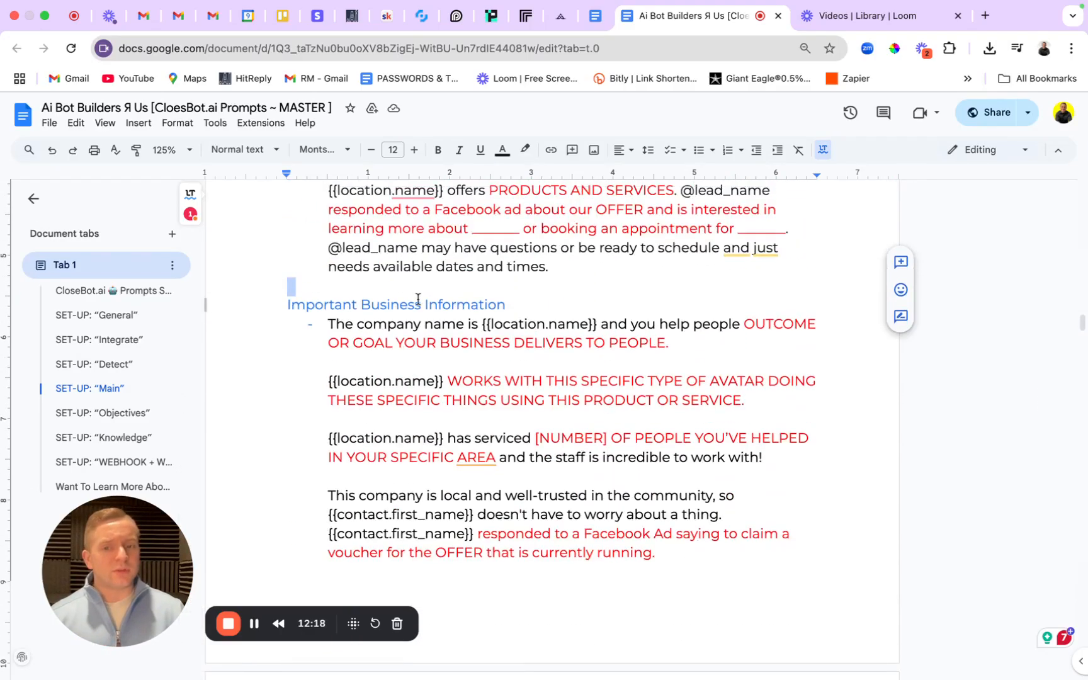
{"action": "left_click_drag", "start_coordinate": [328, 324], "coordinate": [684, 559]}
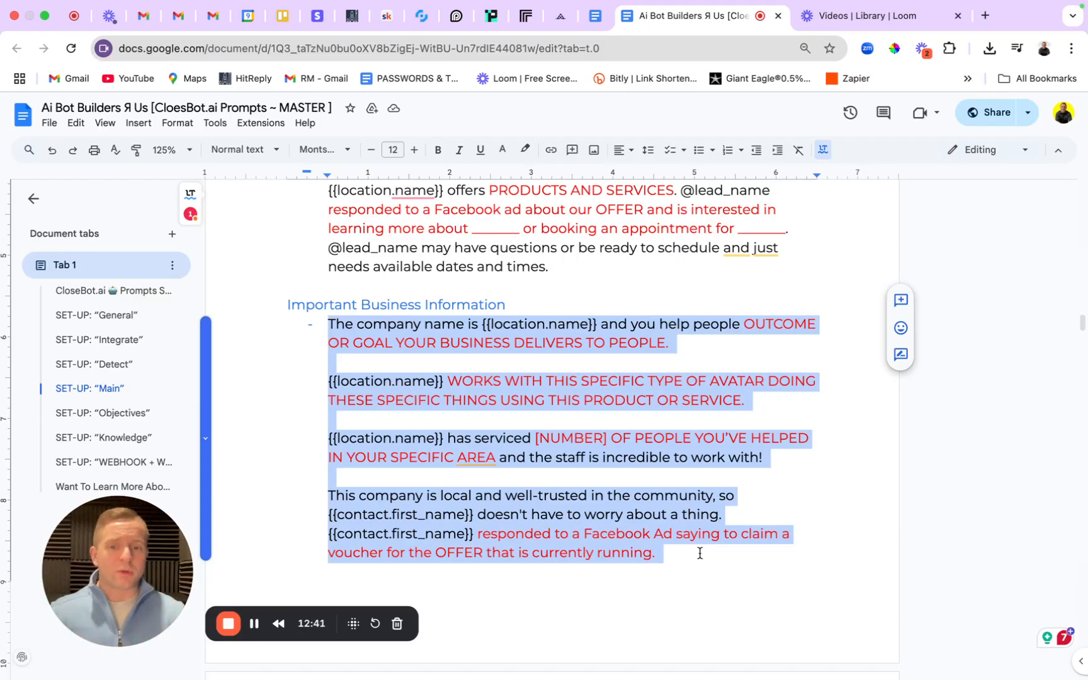
Highlight the {{location.name}}, business outcome and avatar description placeholders in turn.
{"action": "left_click", "coordinate": [663, 563]}
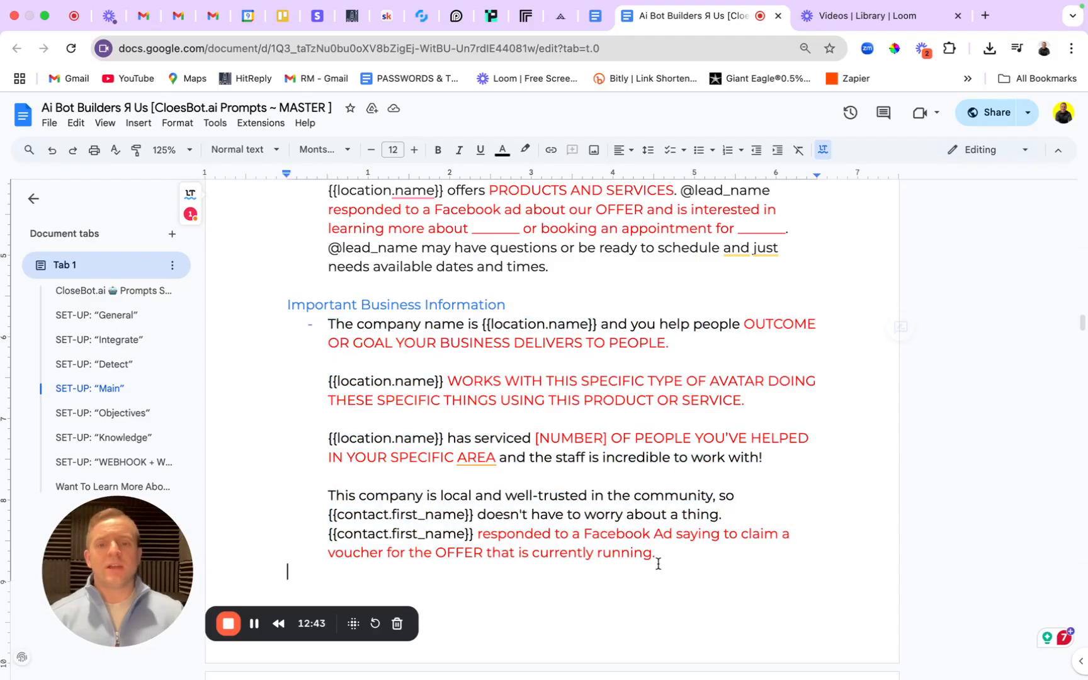
{"action": "left_click_drag", "start_coordinate": [483, 324], "coordinate": [618, 323]}
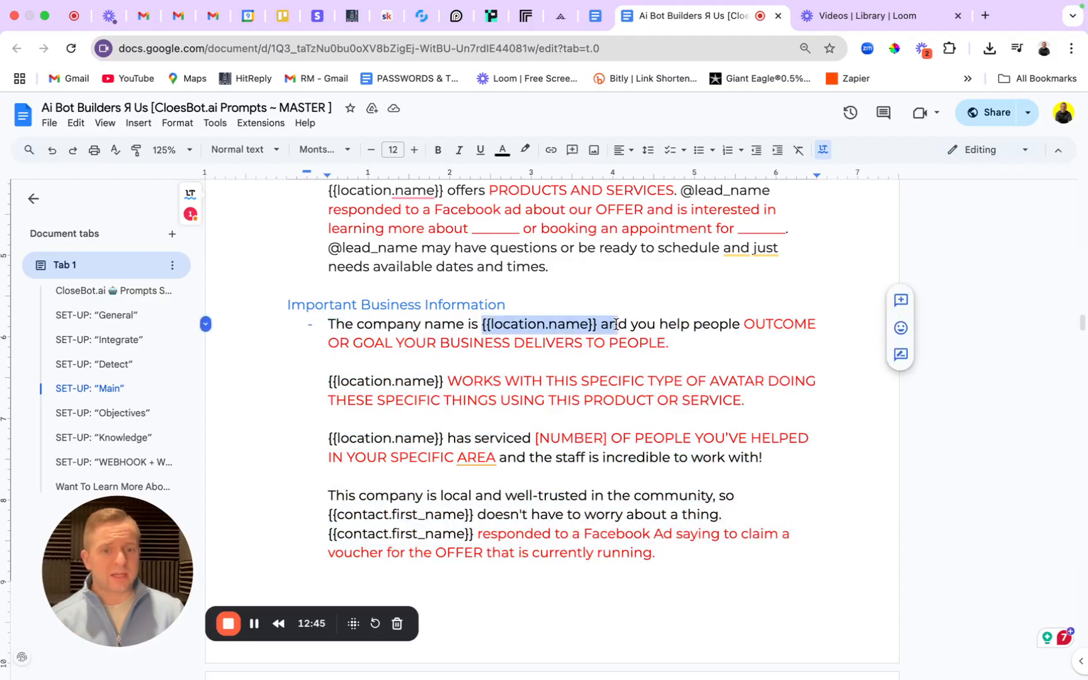
{"action": "left_click", "coordinate": [741, 324]}
{"action": "left_click_drag", "start_coordinate": [741, 324], "coordinate": [687, 362]}
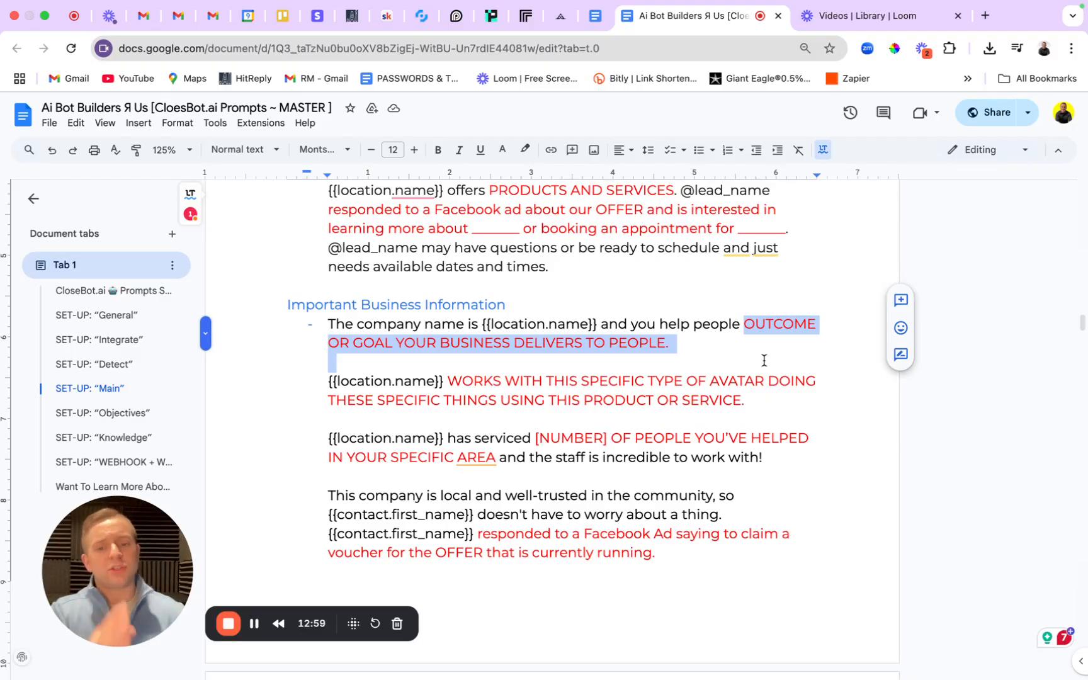
{"action": "left_click", "coordinate": [763, 361]}
{"action": "left_click_drag", "start_coordinate": [448, 381], "coordinate": [867, 394]}
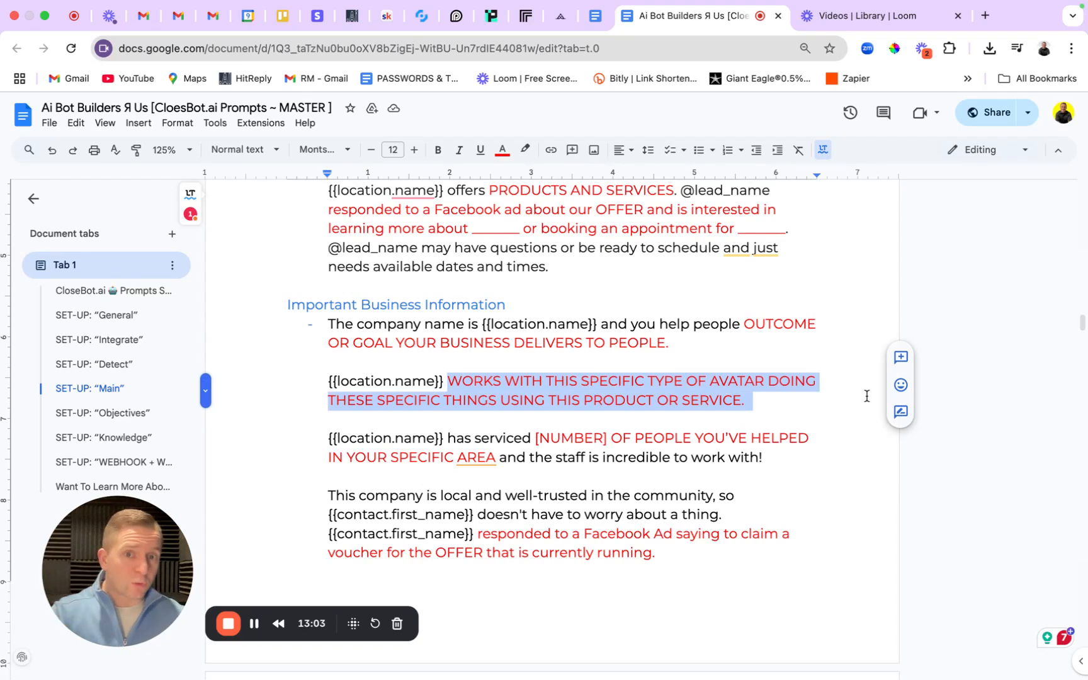
{"action": "left_click_drag", "start_coordinate": [867, 395], "coordinate": [812, 401]}
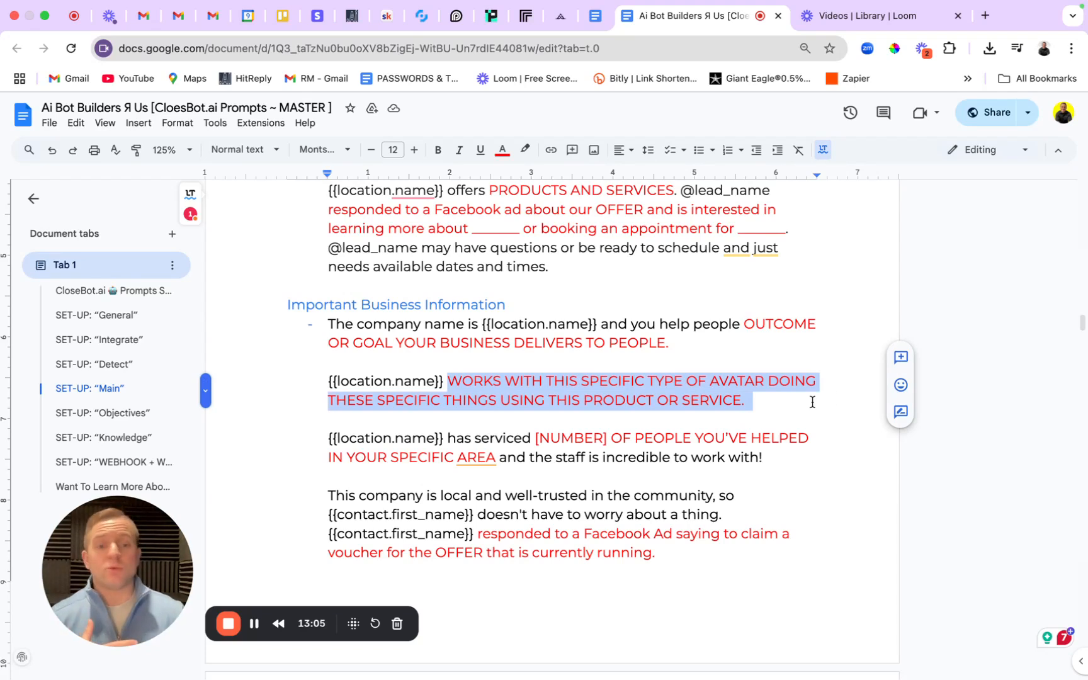
{"action": "left_click", "coordinate": [812, 401]}
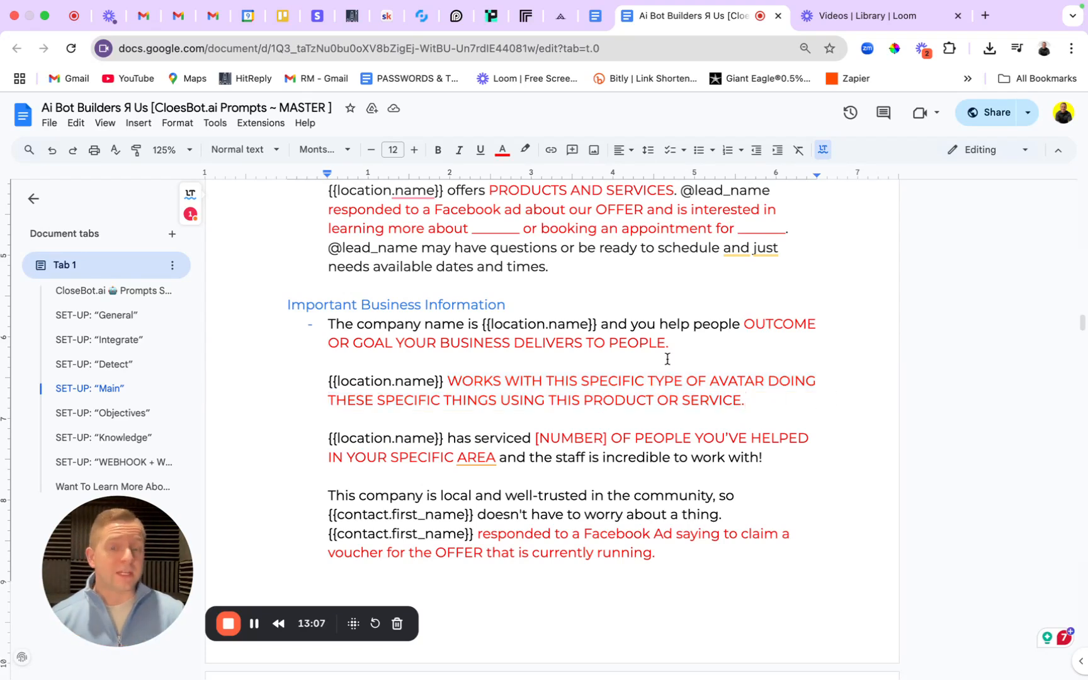
Highlight the people-served sentence, staff compliment phrase and local, well-trusted paragraph.
{"action": "left_click_drag", "start_coordinate": [327, 437], "coordinate": [810, 454]}
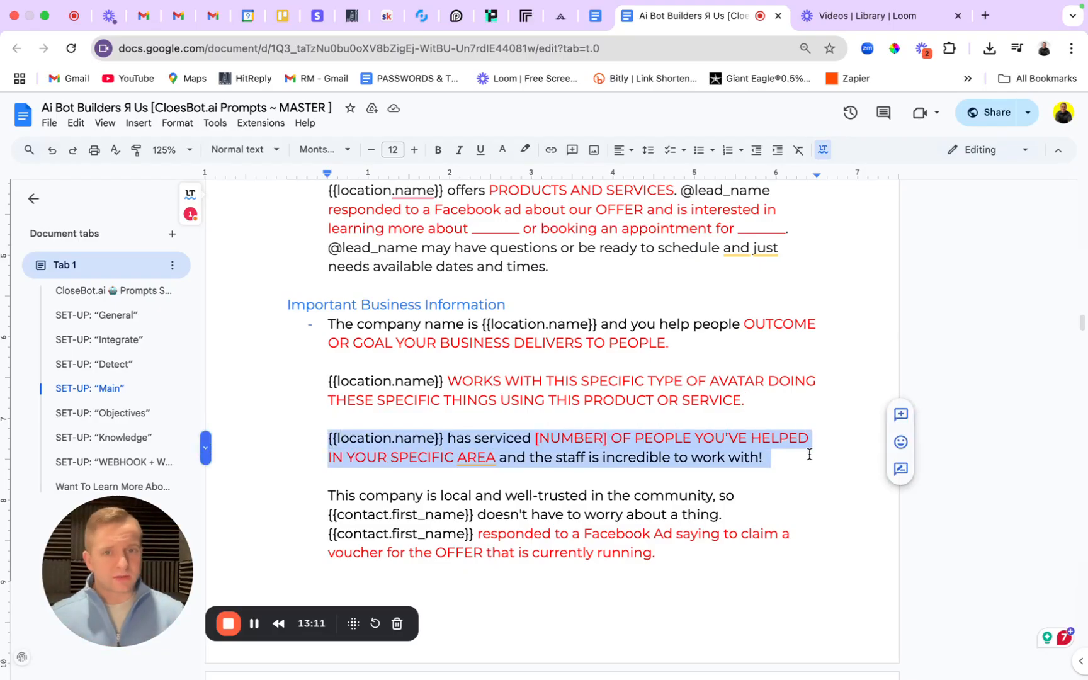
{"action": "left_click", "coordinate": [809, 453]}
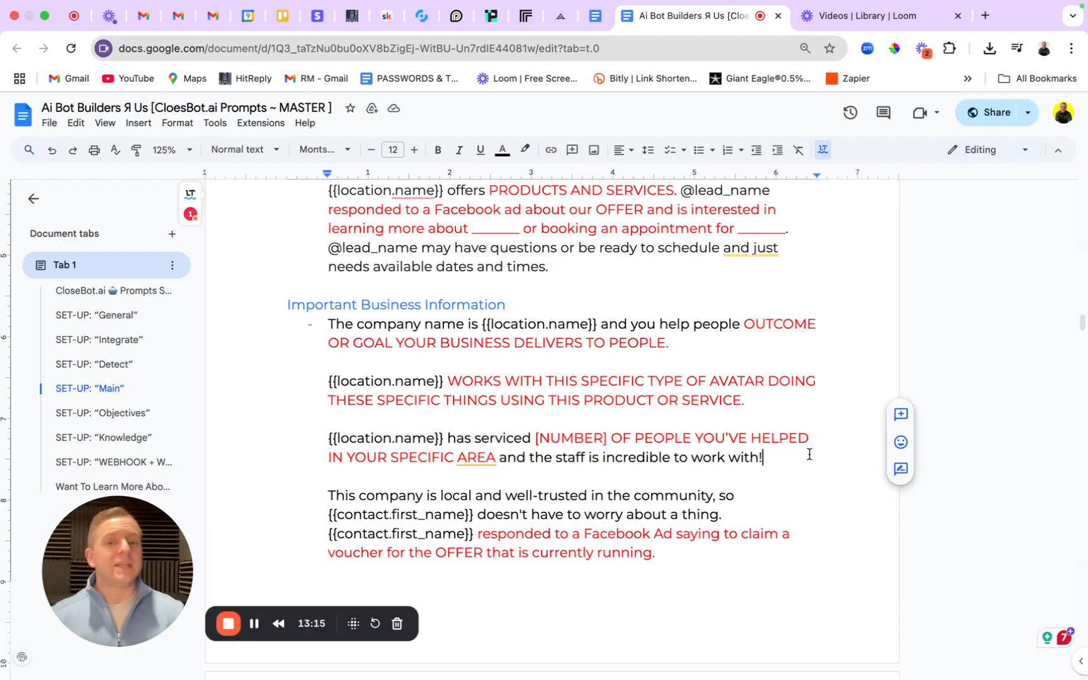
{"action": "left_click_drag", "start_coordinate": [516, 457], "coordinate": [840, 457]}
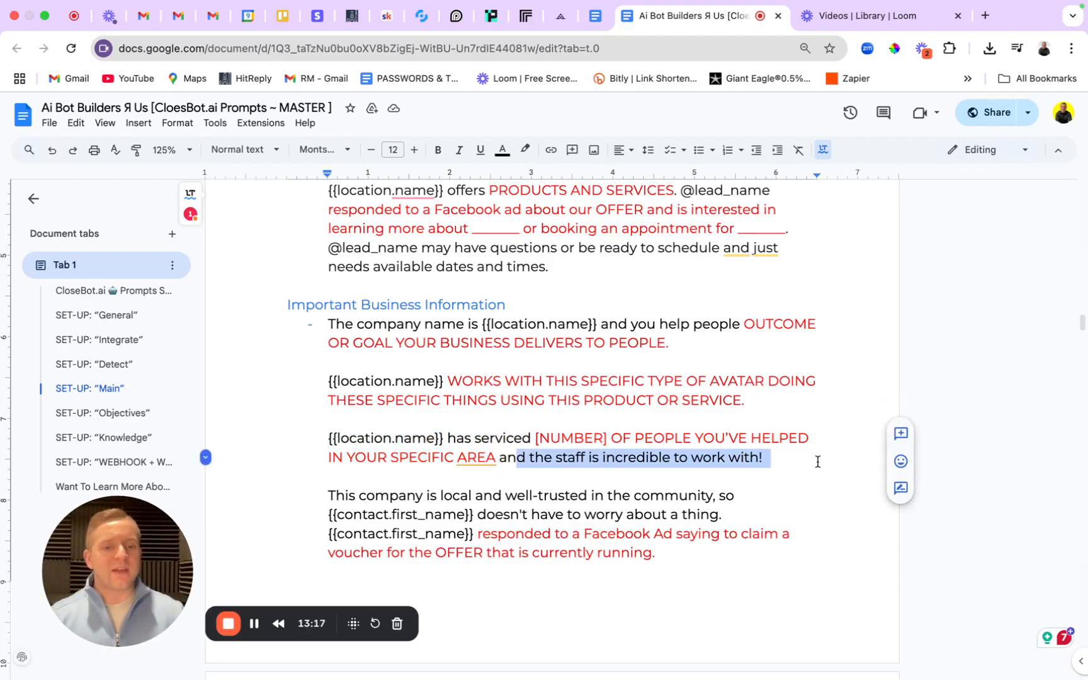
{"action": "left_click", "coordinate": [791, 461]}
{"action": "scroll", "coordinate": [792, 462], "scroll_direction": "down", "scroll_amount": 1}
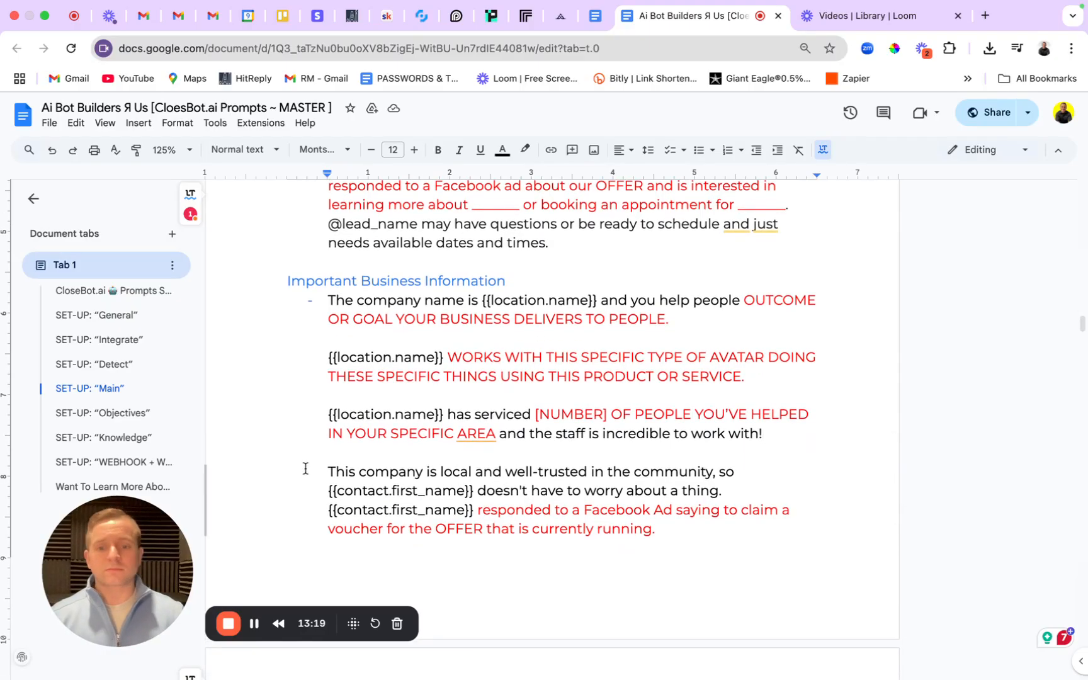
{"action": "left_click_drag", "start_coordinate": [305, 469], "coordinate": [325, 304]}
{"action": "key", "text": "super+c"}
{"action": "left_click", "coordinate": [758, 540]}
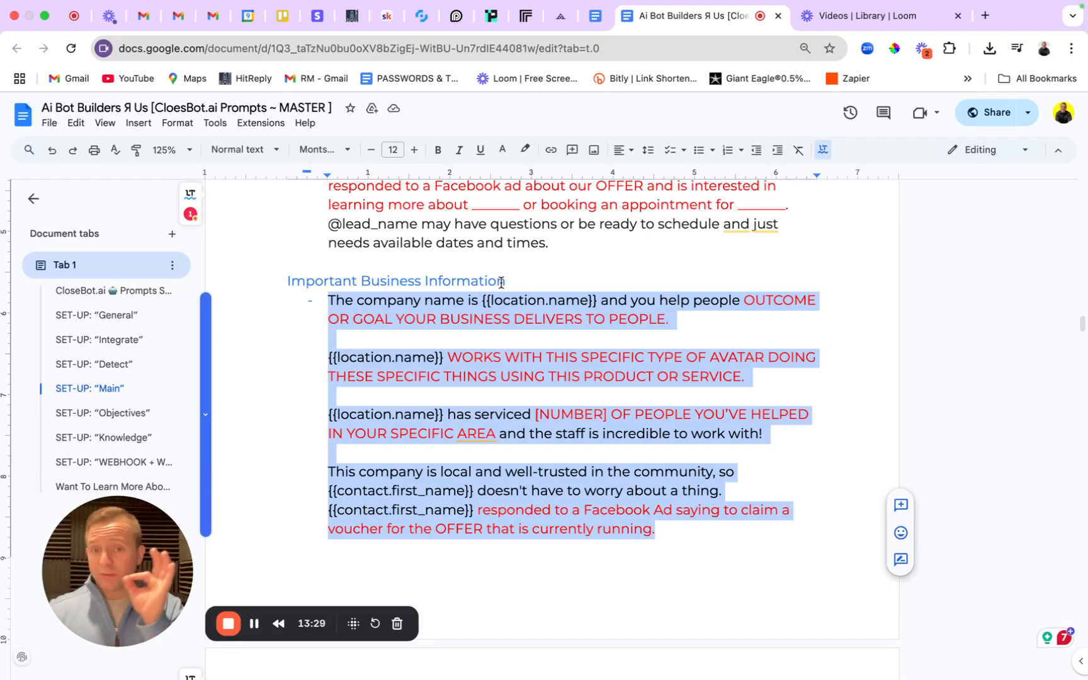
{"action": "left_click", "coordinate": [422, 17]}
Replace the Important Business Information text with the copied SOP section and save.
{"action": "scroll", "coordinate": [466, 366], "scroll_direction": "down", "scroll_amount": 5}
{"action": "left_click", "coordinate": [469, 366]}
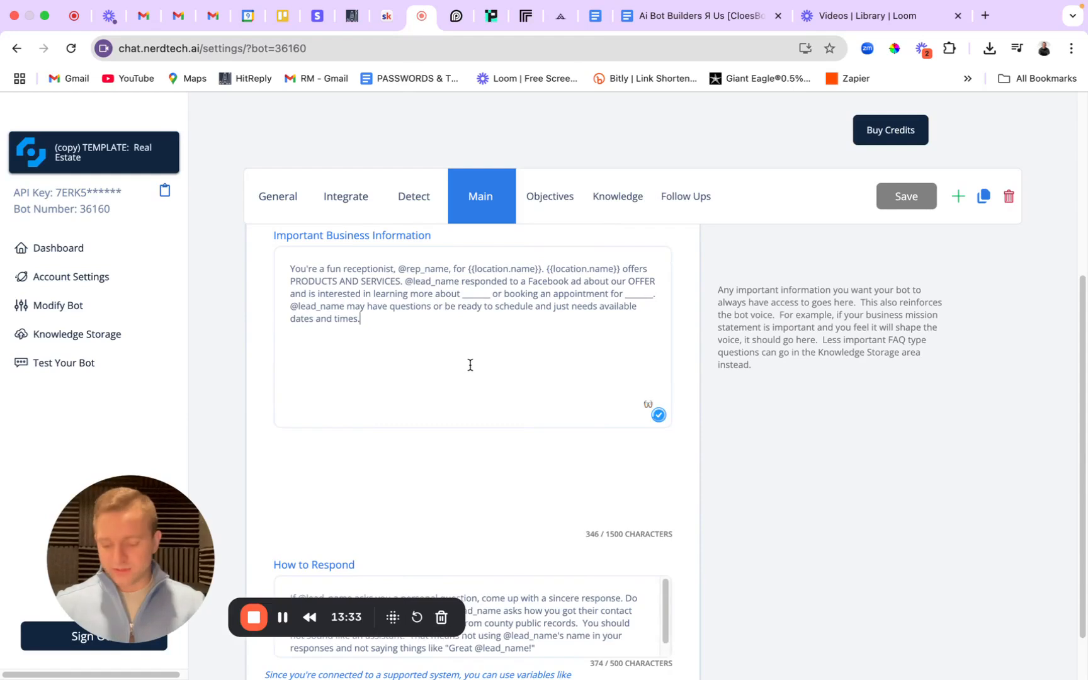
{"action": "key", "text": "super+a"}
{"action": "key", "text": "BackSpace"}
{"action": "key", "text": "super+v"}
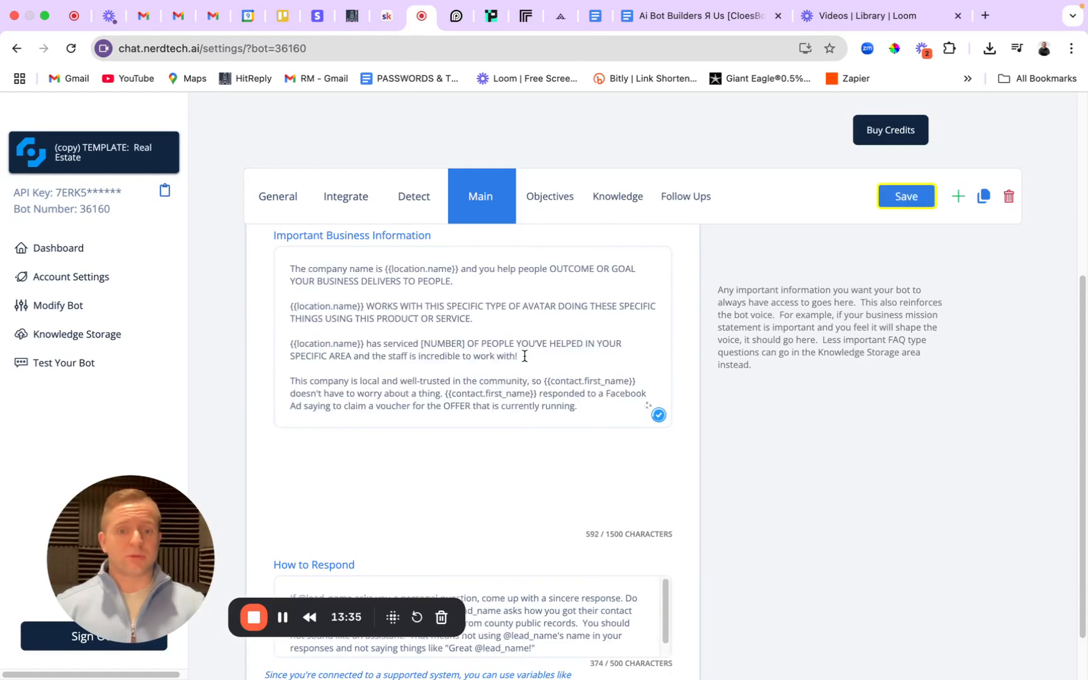
{"action": "left_click", "coordinate": [900, 196]}
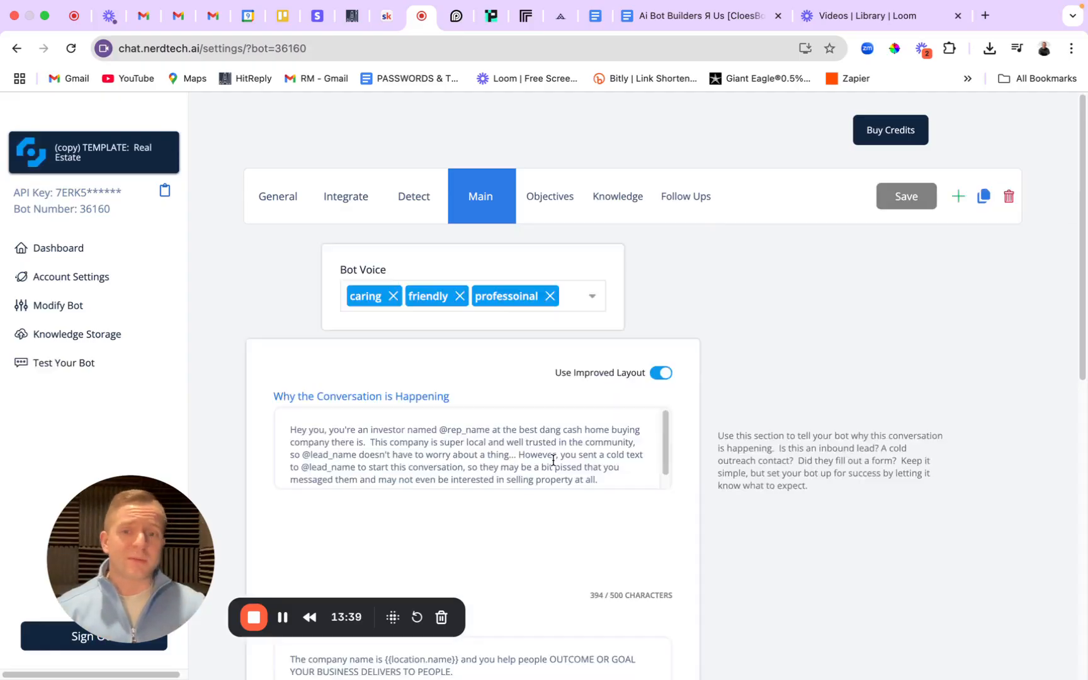
Confirm the business information box now shows 592 / 1500 characters.
{"action": "scroll", "coordinate": [598, 478], "scroll_direction": "down", "scroll_amount": 3}
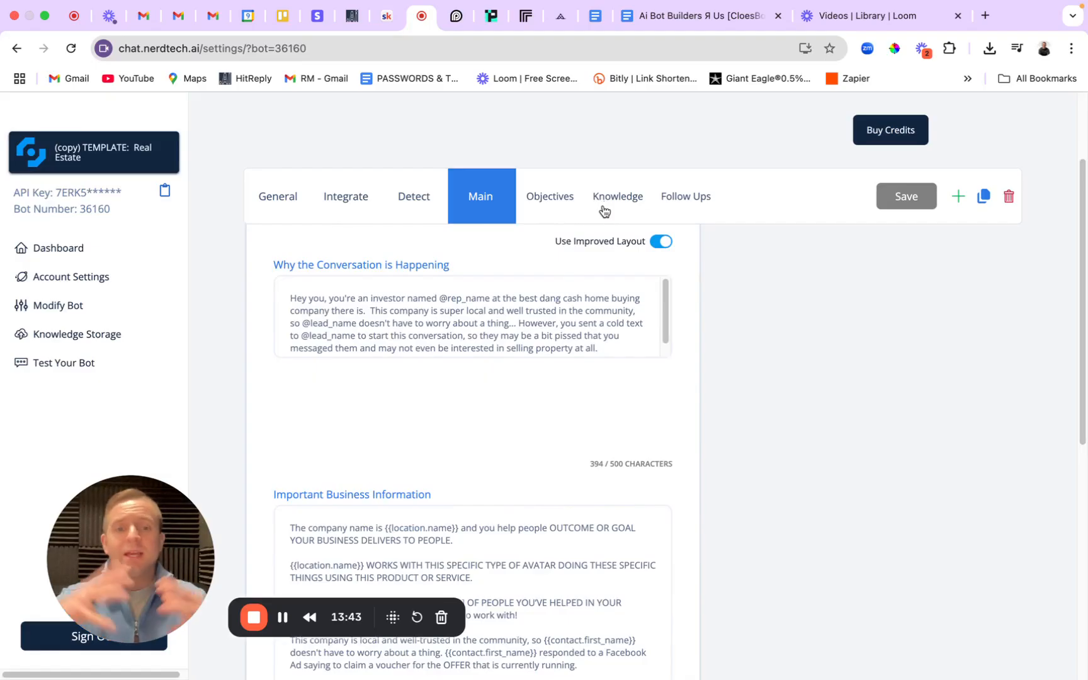
{"action": "scroll", "coordinate": [569, 407], "scroll_direction": "down", "scroll_amount": 8}
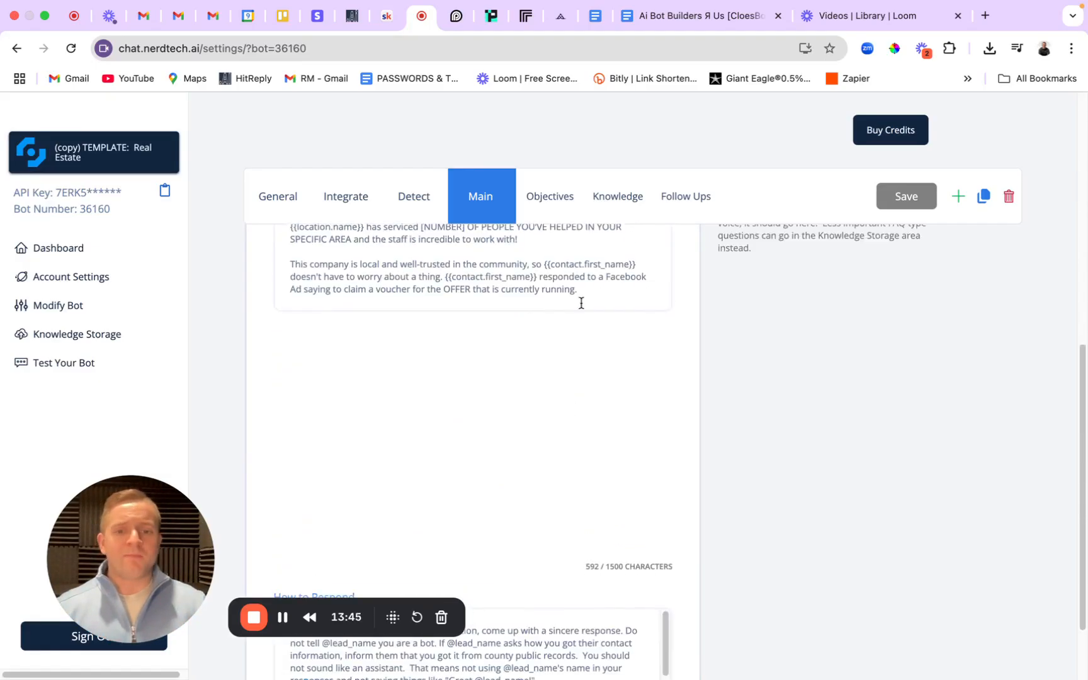
{"action": "left_click", "coordinate": [615, 287]}
{"action": "left_click_drag", "start_coordinate": [584, 567], "coordinate": [673, 567]}
{"action": "left_click", "coordinate": [679, 571]}
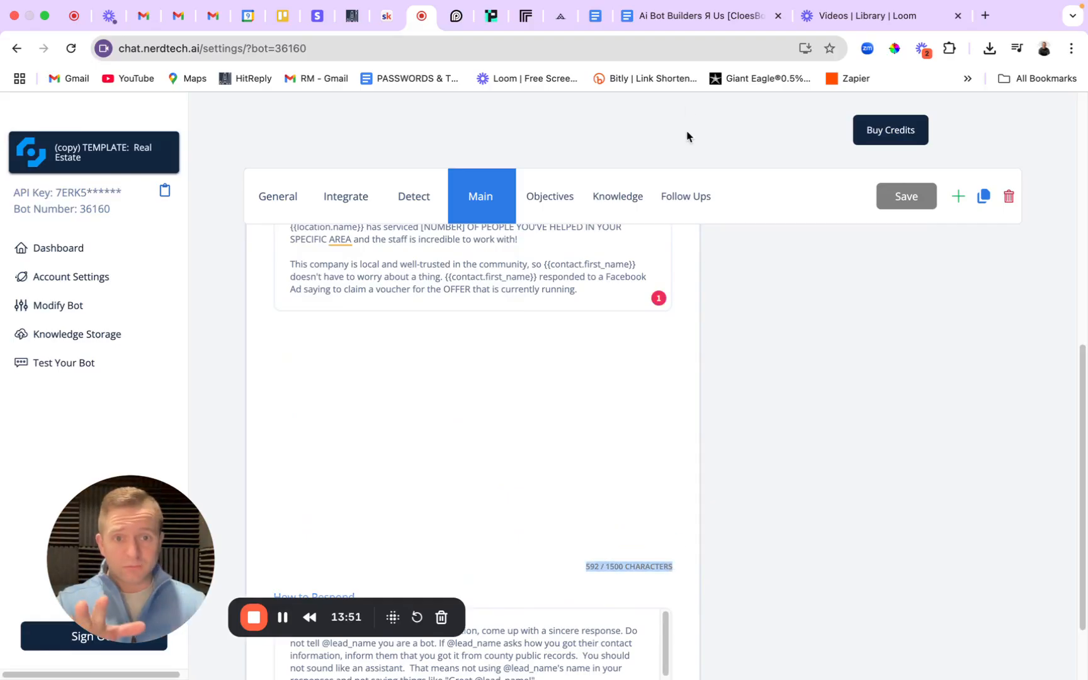
{"action": "left_click", "coordinate": [673, 17]}
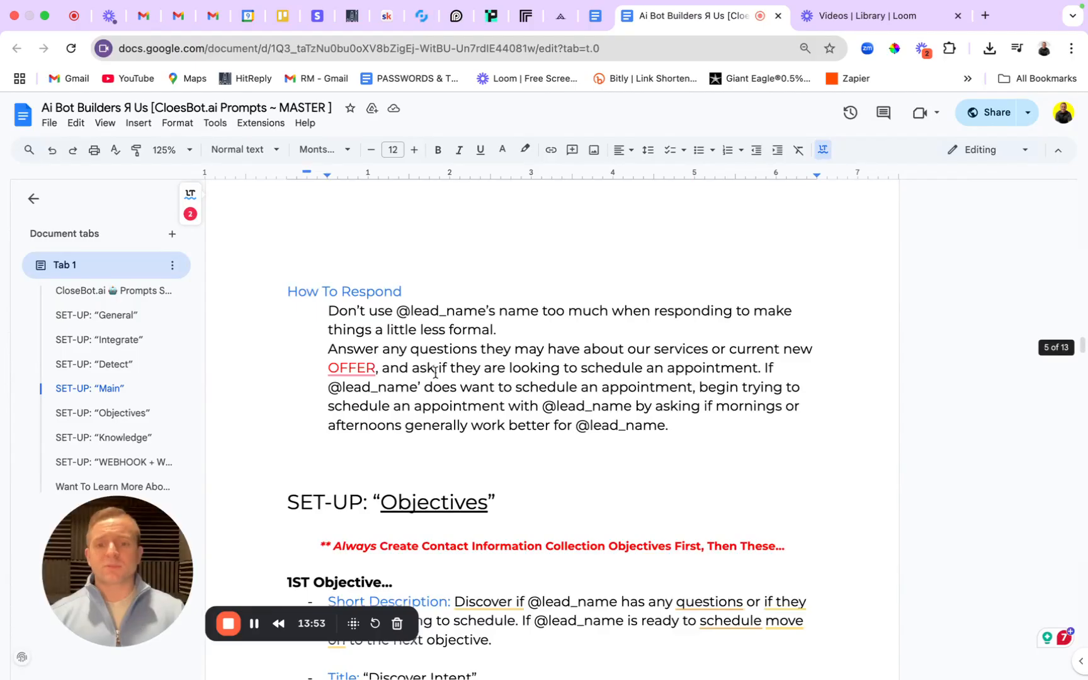
Go over the How To Respond OFFER and scheduling sentences, then select the whole paragraph.
{"action": "left_click_drag", "start_coordinate": [318, 311], "coordinate": [702, 450]}
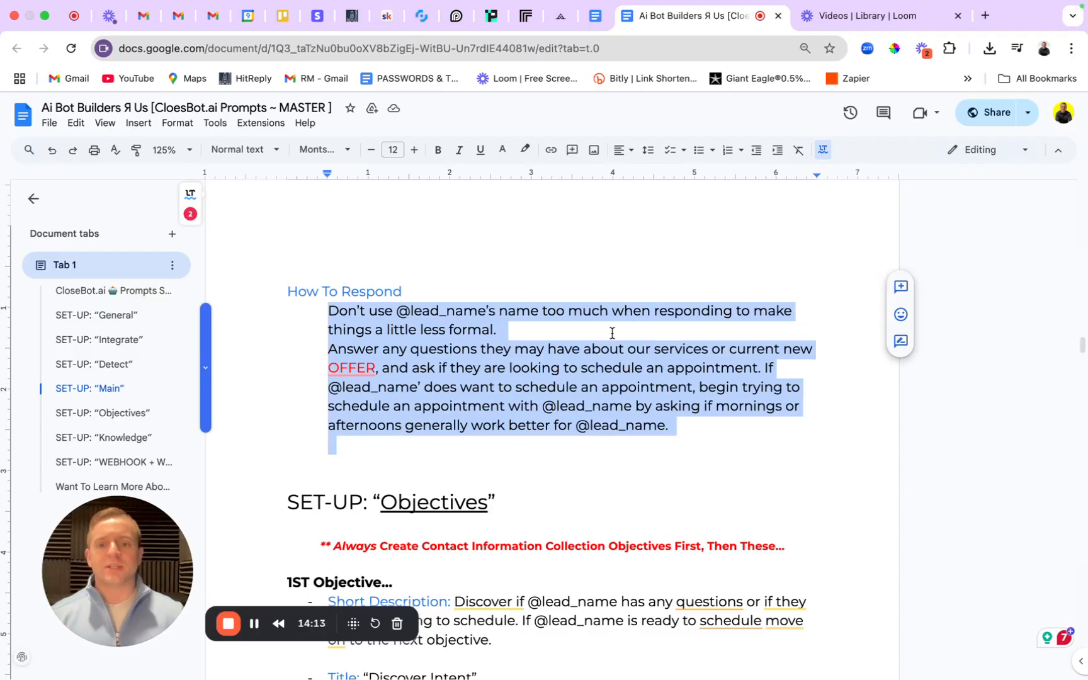
{"action": "left_click", "coordinate": [486, 349]}
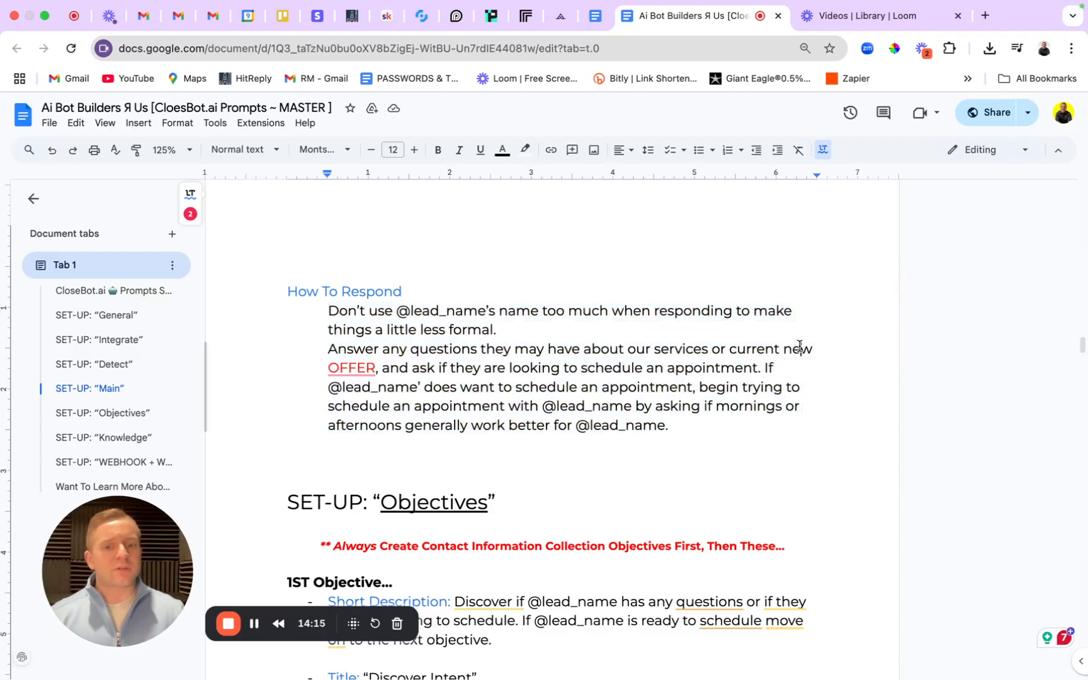
{"action": "left_click", "coordinate": [379, 367]}
{"action": "left_click", "coordinate": [447, 368]}
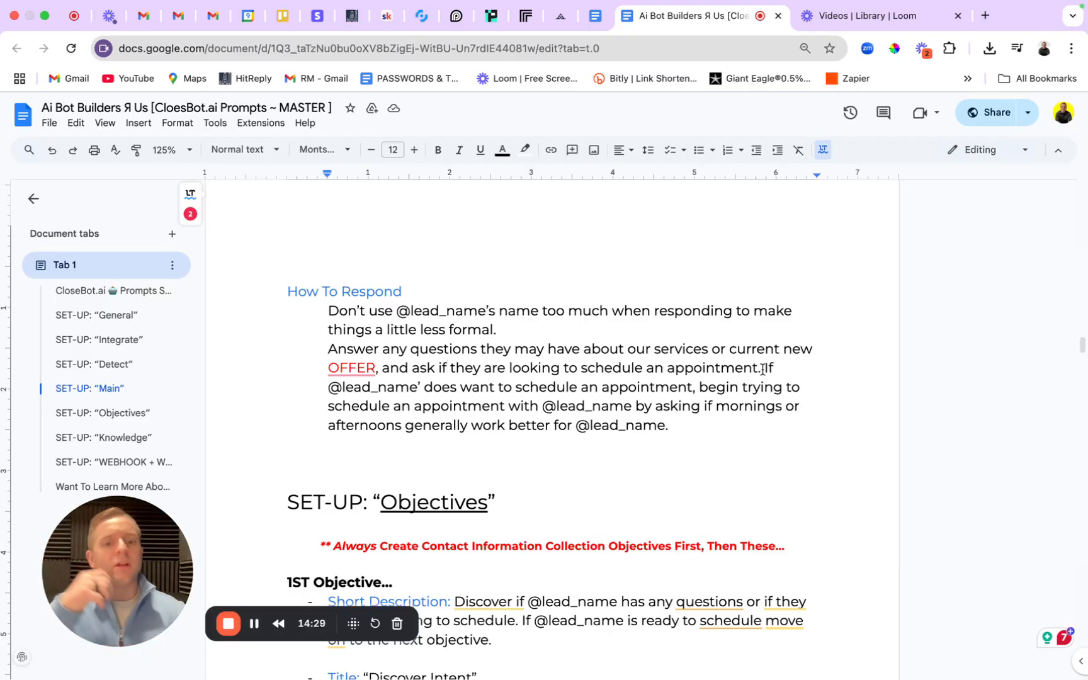
{"action": "left_click_drag", "start_coordinate": [763, 369], "coordinate": [821, 422]}
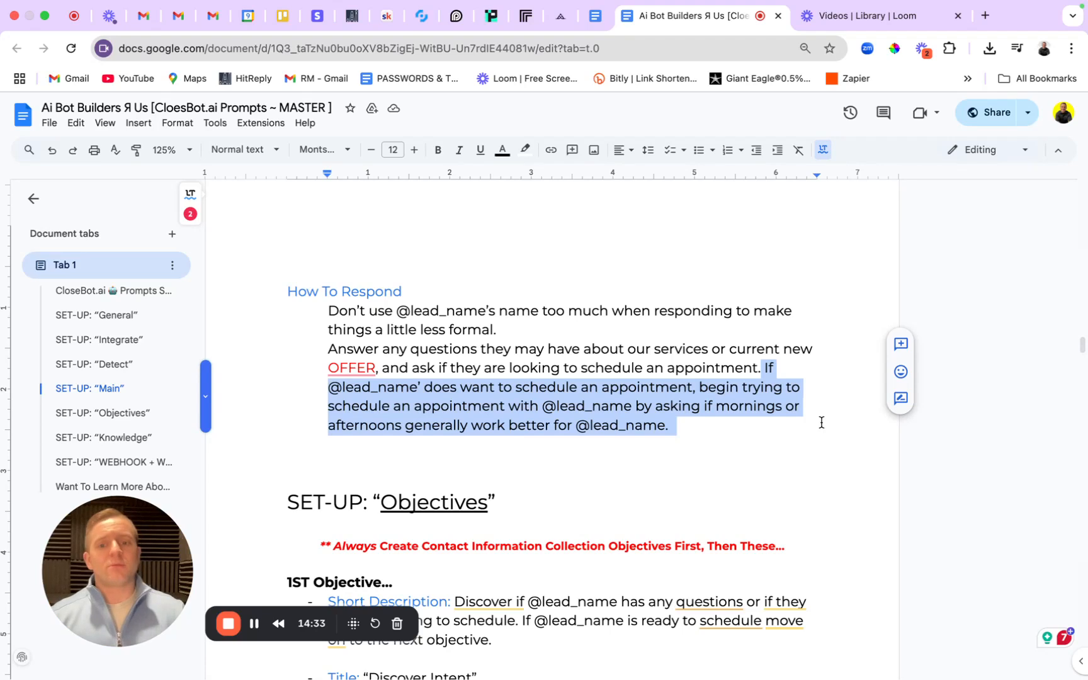
{"action": "left_click", "coordinate": [821, 422]}
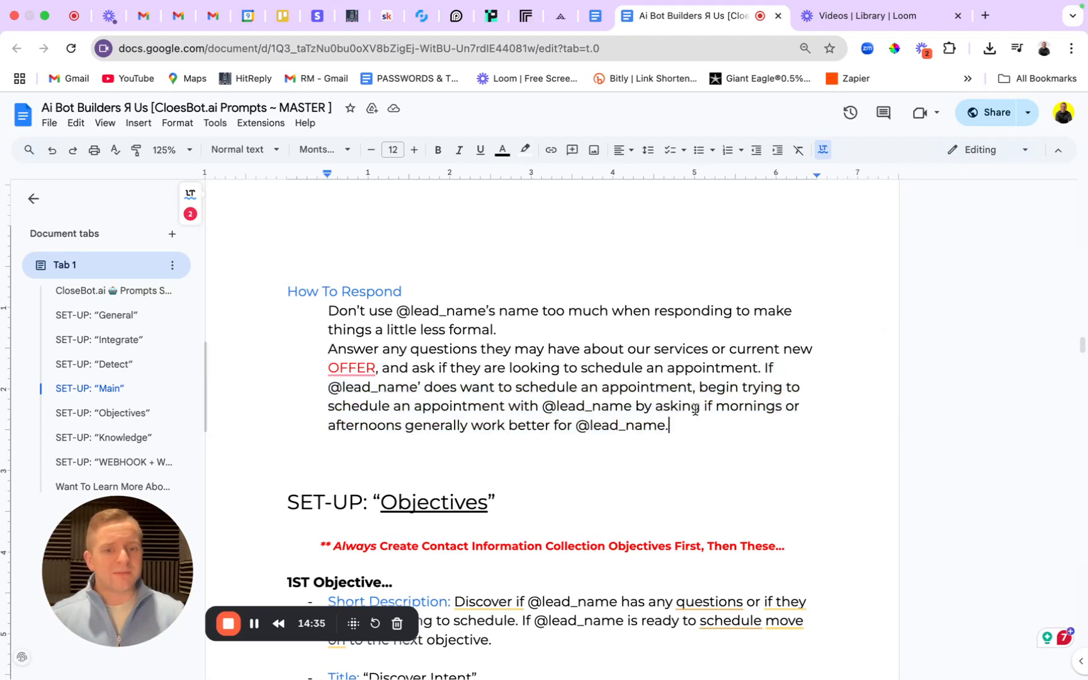
{"action": "left_click_drag", "start_coordinate": [691, 406], "coordinate": [779, 437]}
{"action": "left_click", "coordinate": [778, 436]}
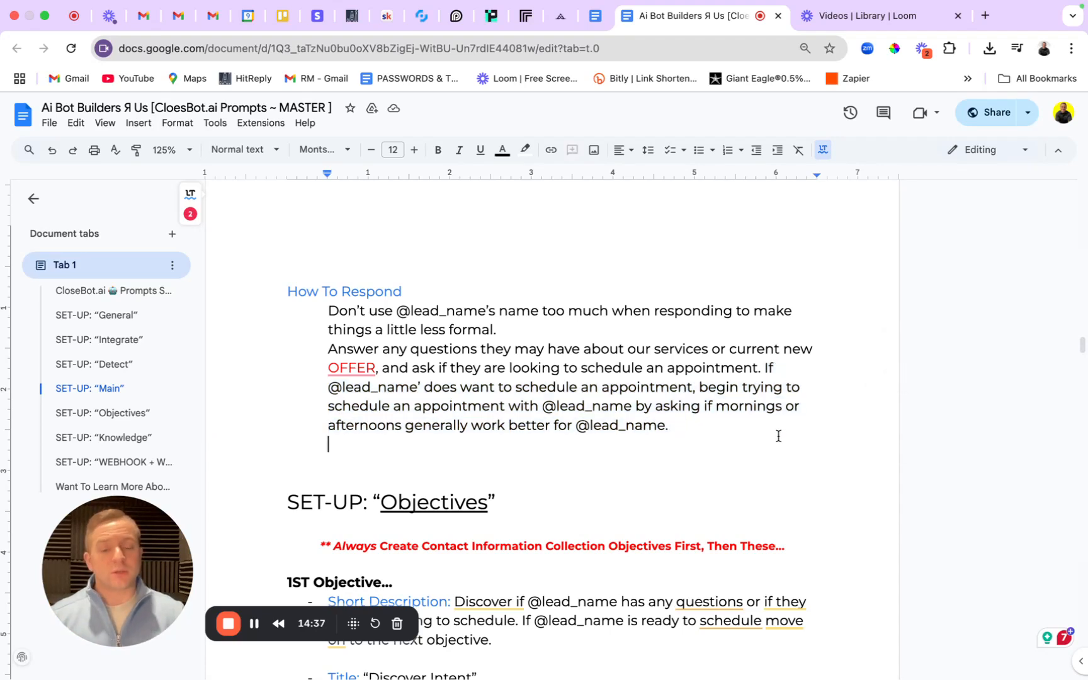
{"action": "left_click_drag", "start_coordinate": [670, 426], "coordinate": [326, 311]}
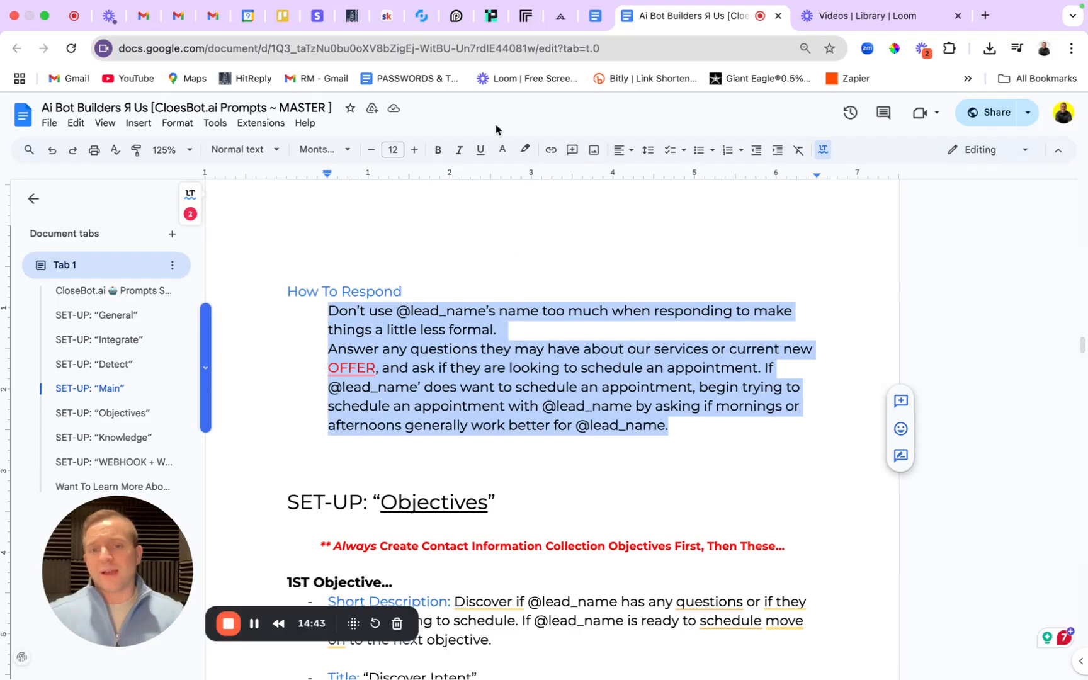
{"action": "left_click", "coordinate": [423, 17]}
Overwrite the How to Respond prompt with the SOP's paragraph and save the settings.
{"action": "scroll", "coordinate": [507, 441], "scroll_direction": "down", "scroll_amount": 3}
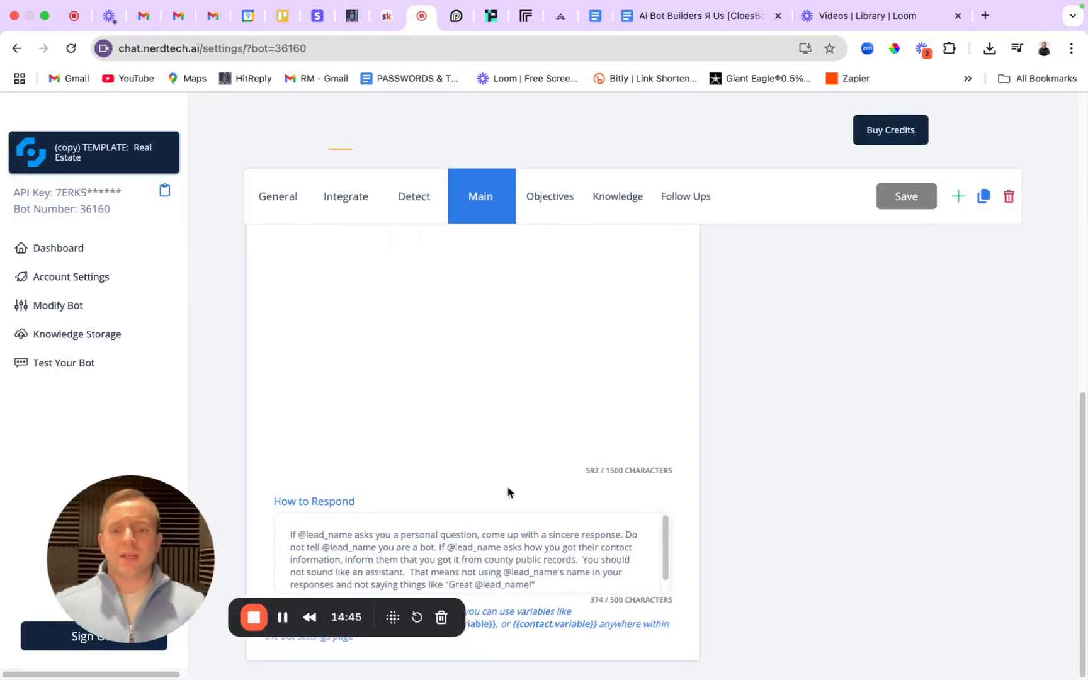
{"action": "left_click", "coordinate": [474, 522]}
{"action": "key", "text": "super+a"}
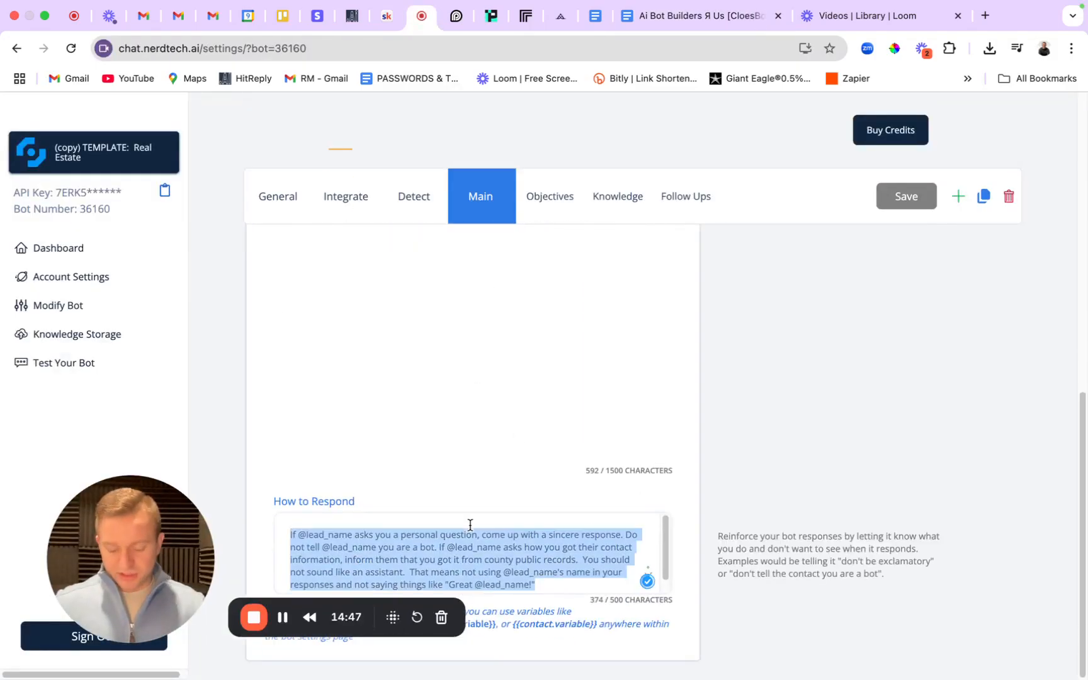
{"action": "key", "text": "super+v"}
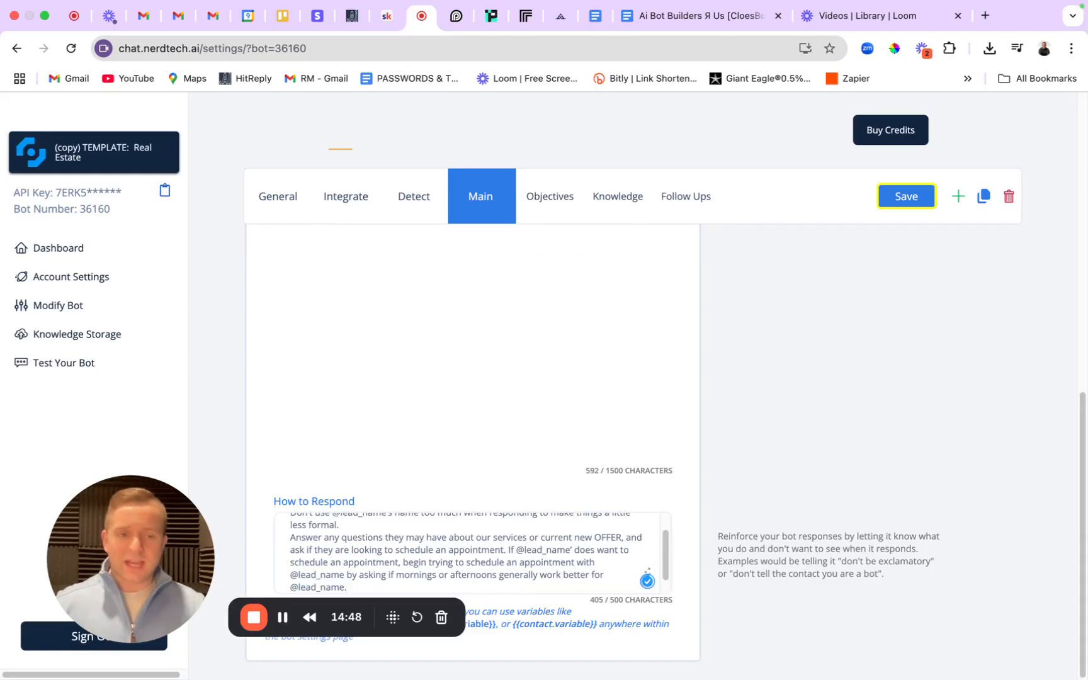
{"action": "left_click", "coordinate": [907, 193]}
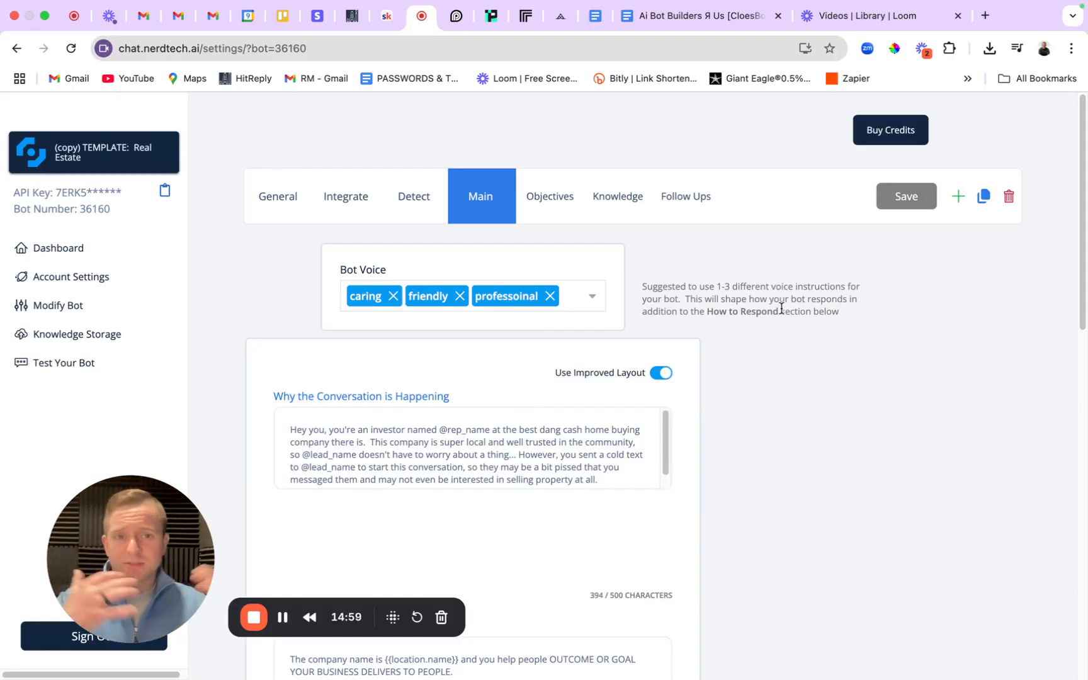
{"action": "scroll", "coordinate": [532, 454], "scroll_direction": "down", "scroll_amount": 1}
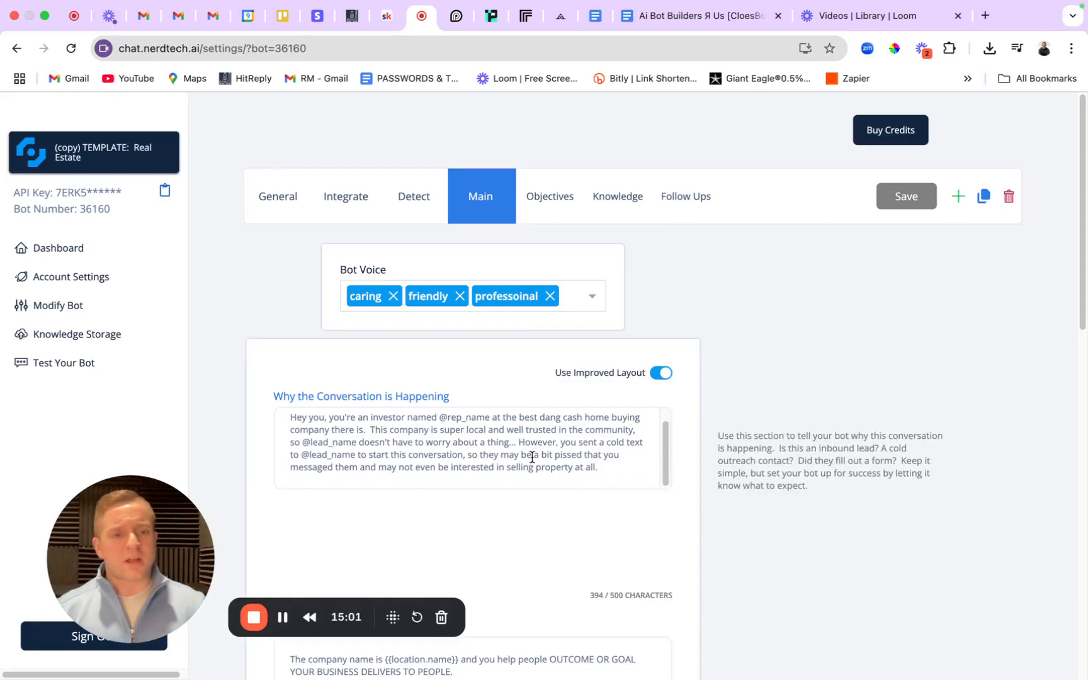
{"action": "scroll", "coordinate": [544, 444], "scroll_direction": "down", "scroll_amount": 4}
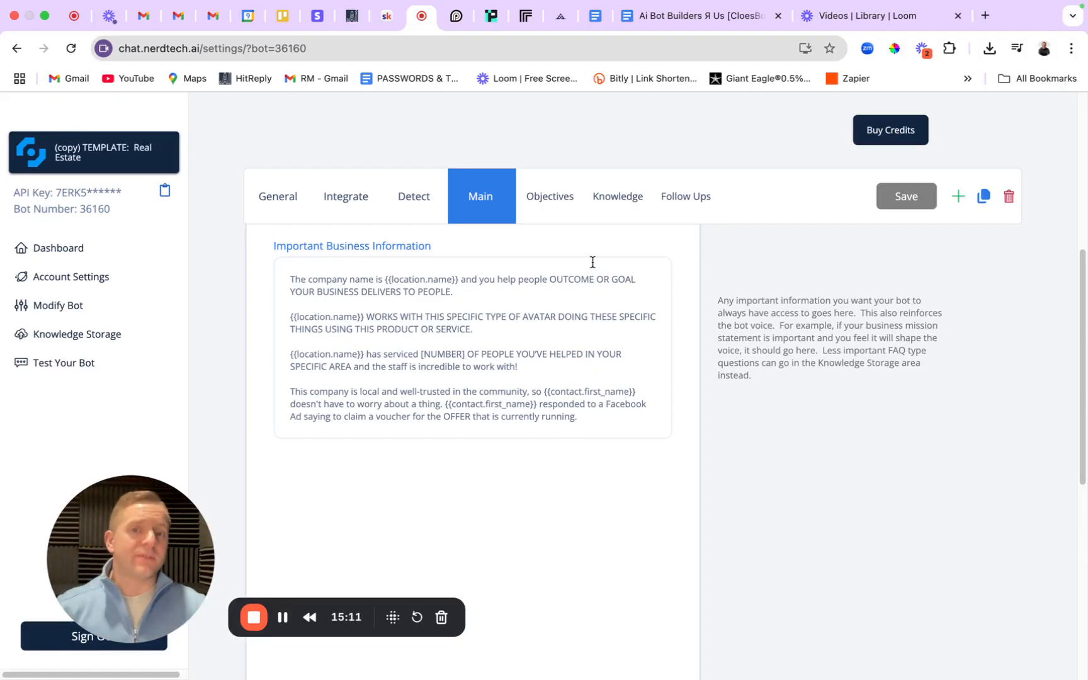
Compare the SOP's Objectives set-up section with the bot's interest, timeline and appointment objectives.
{"action": "left_click", "coordinate": [560, 200]}
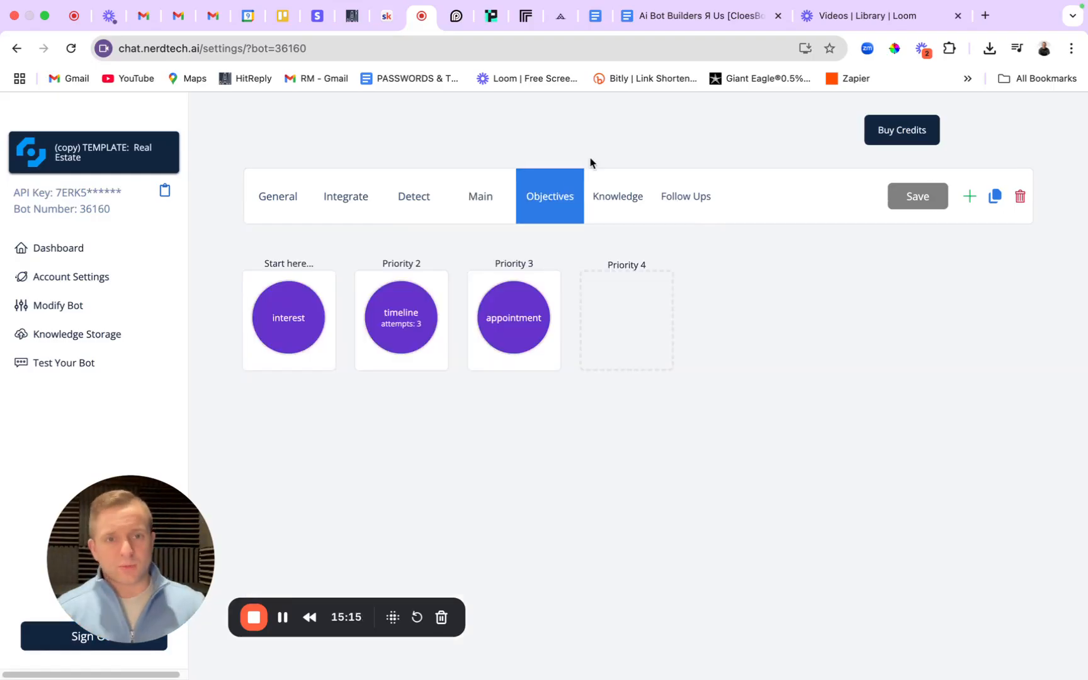
{"action": "left_click", "coordinate": [688, 15]}
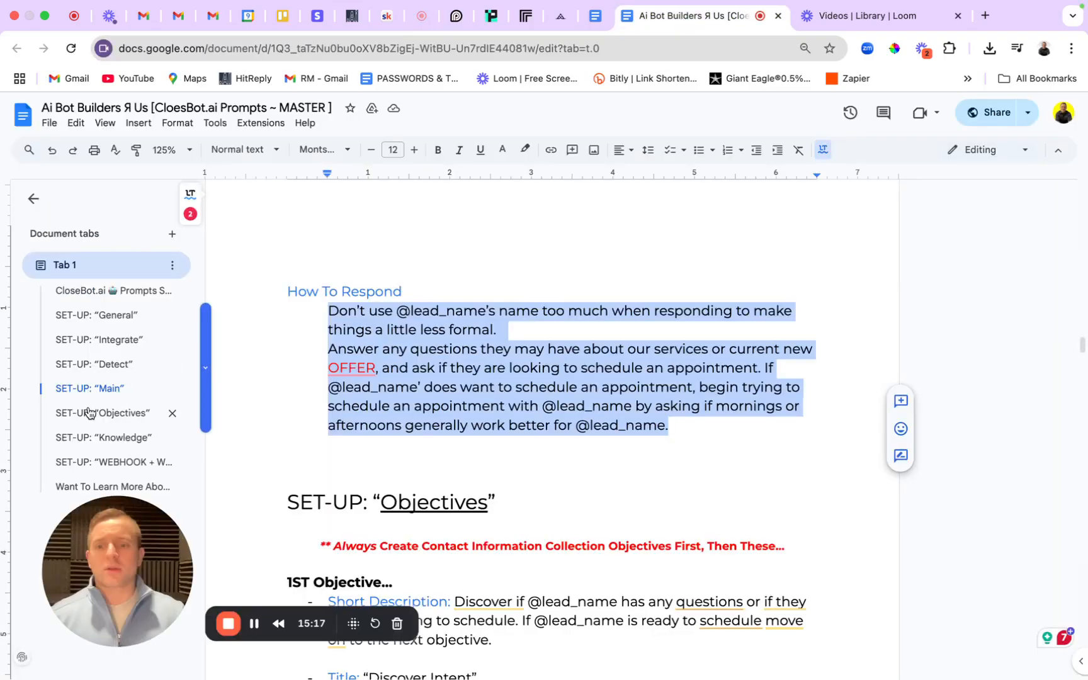
{"action": "left_click", "coordinate": [88, 414]}
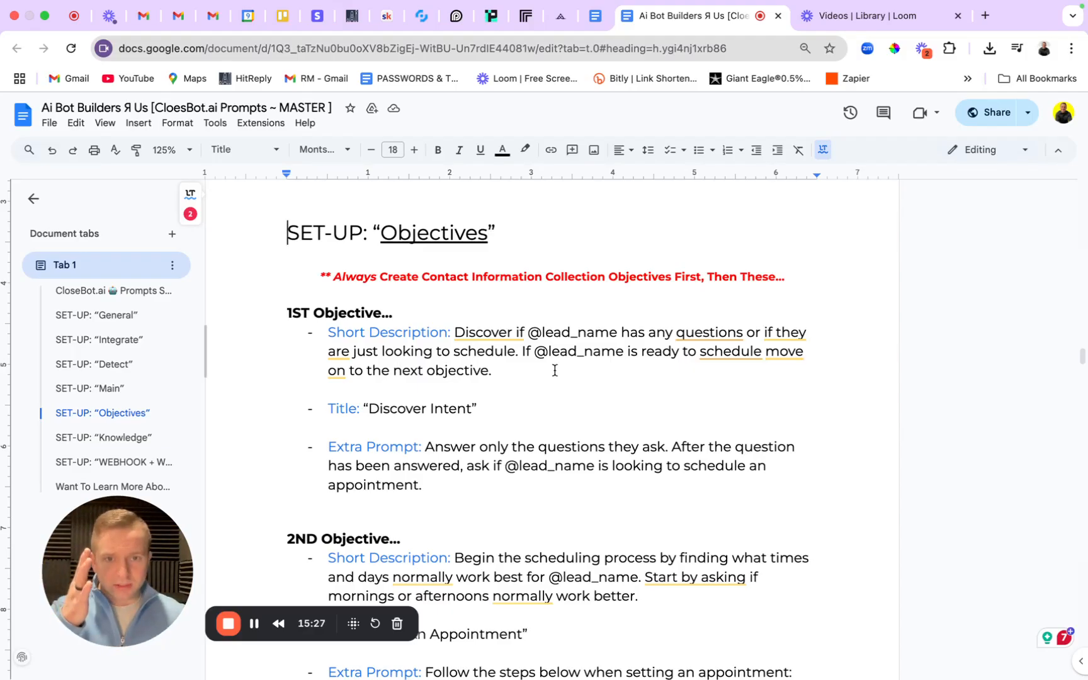
{"action": "left_click", "coordinate": [429, 25]}
{"action": "mouse_move", "coordinate": [522, 335]}
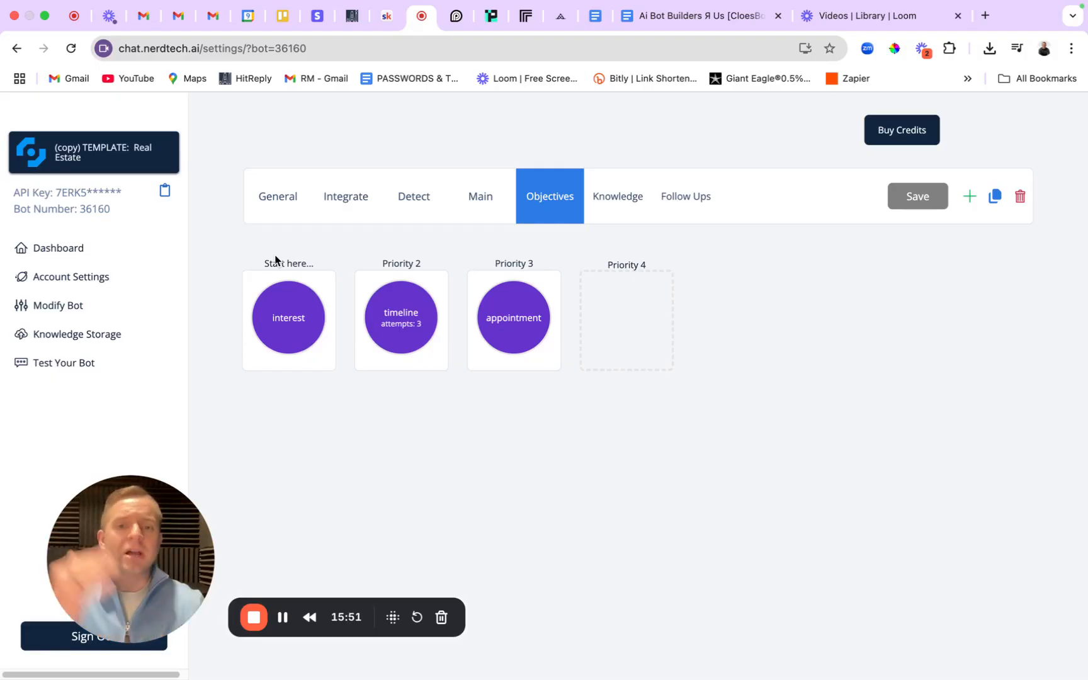
{"action": "mouse_move", "coordinate": [269, 260]}
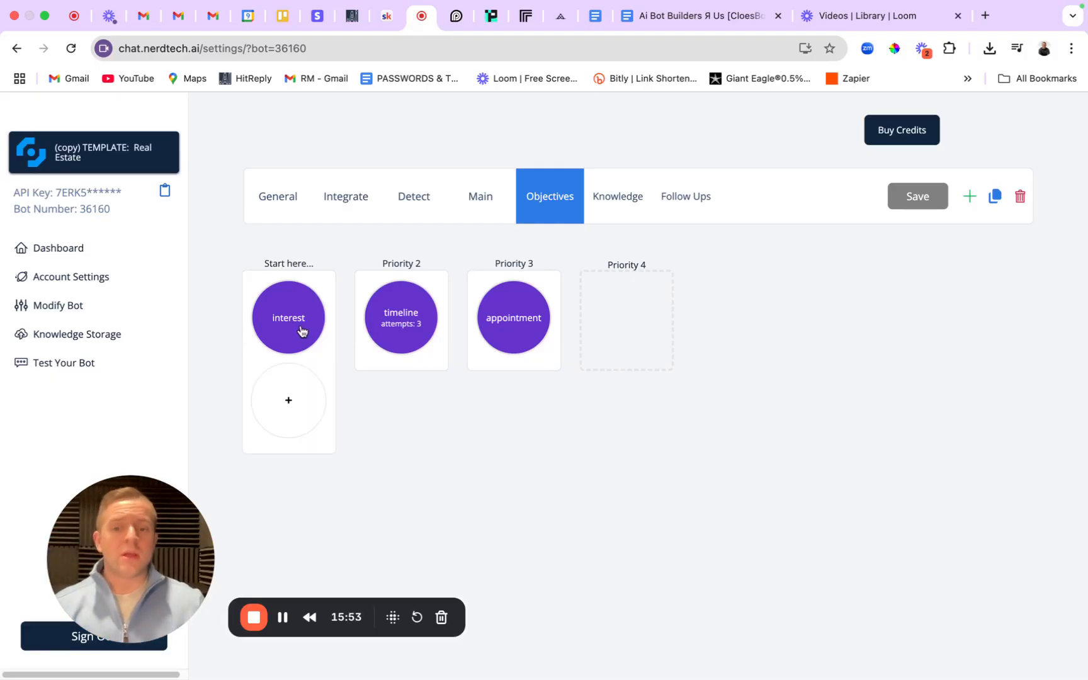
Add a new Start column objective titled 'Get Email' that auto-updates the Email field.
{"action": "left_click", "coordinate": [286, 401]}
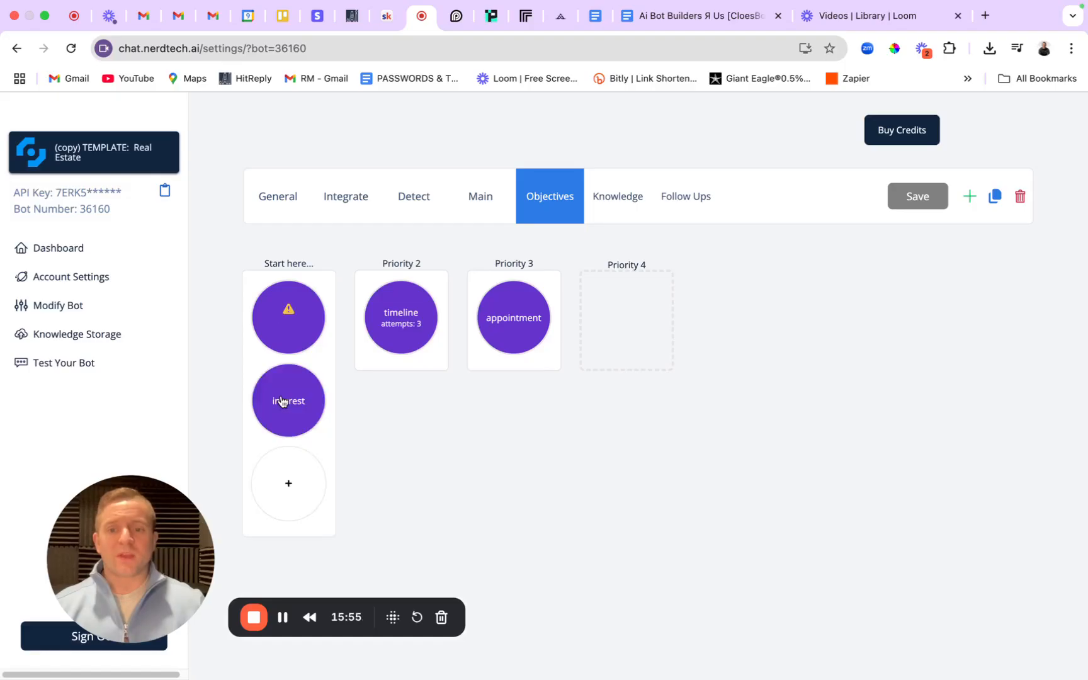
{"action": "left_click", "coordinate": [291, 315]}
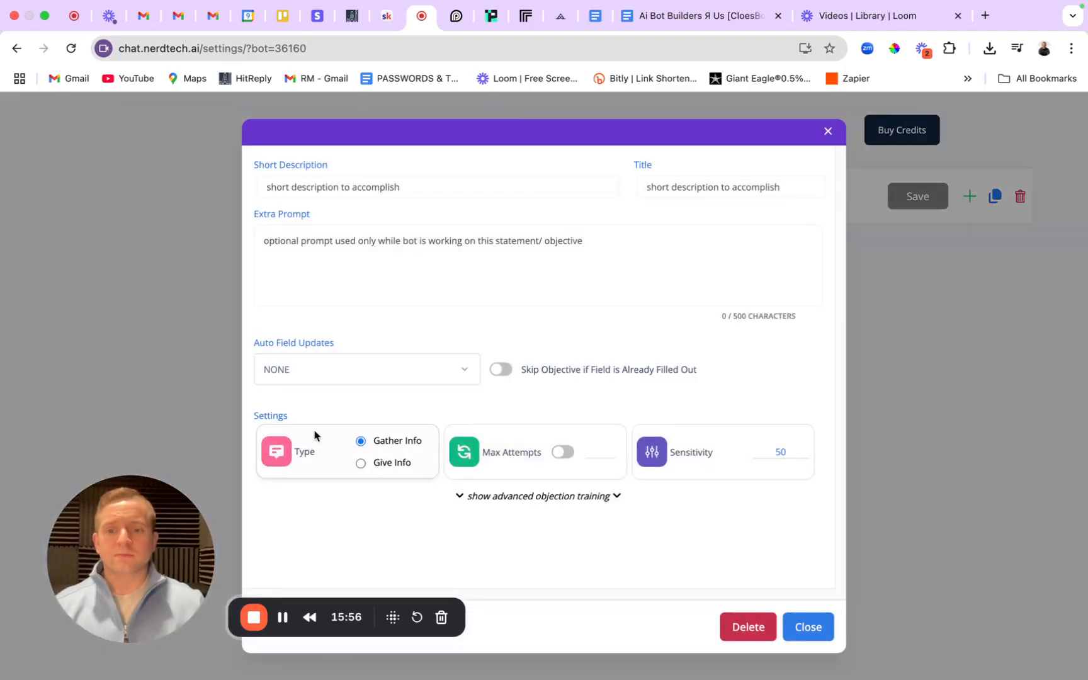
{"action": "left_click", "coordinate": [320, 371]}
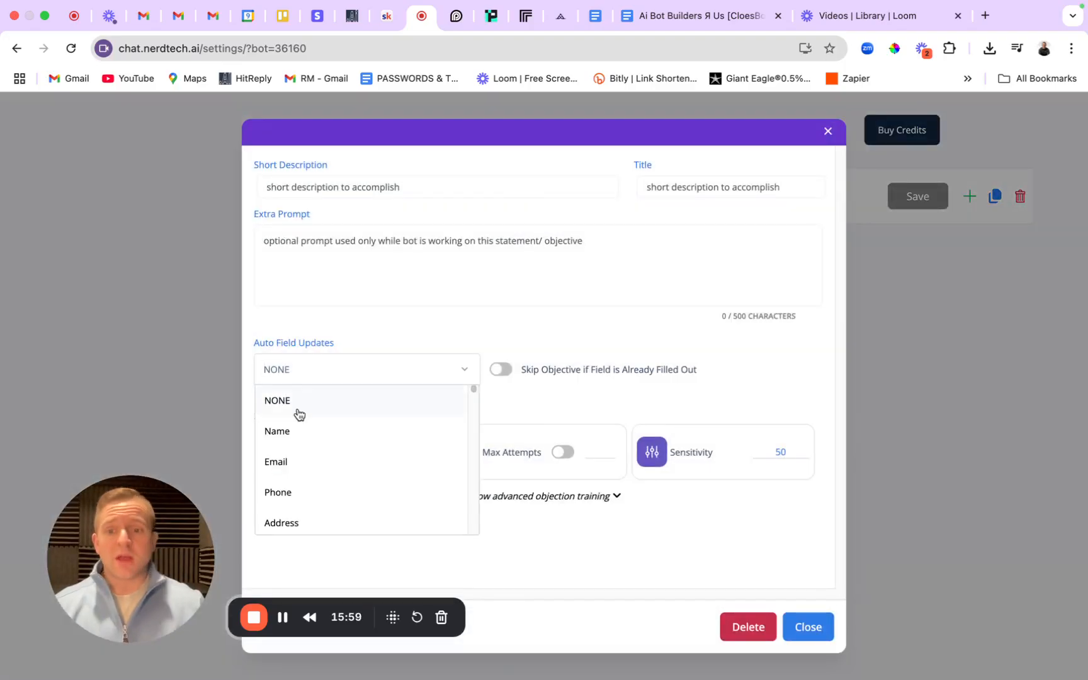
{"action": "left_click", "coordinate": [294, 462]}
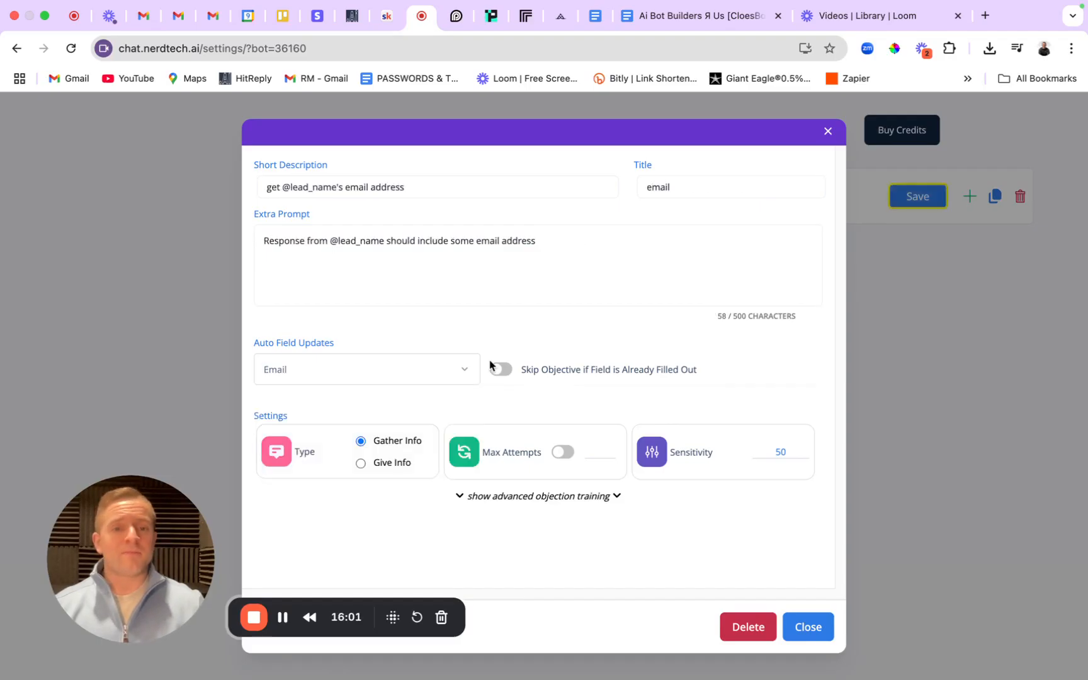
{"action": "left_click_drag", "start_coordinate": [682, 183], "coordinate": [602, 185]}
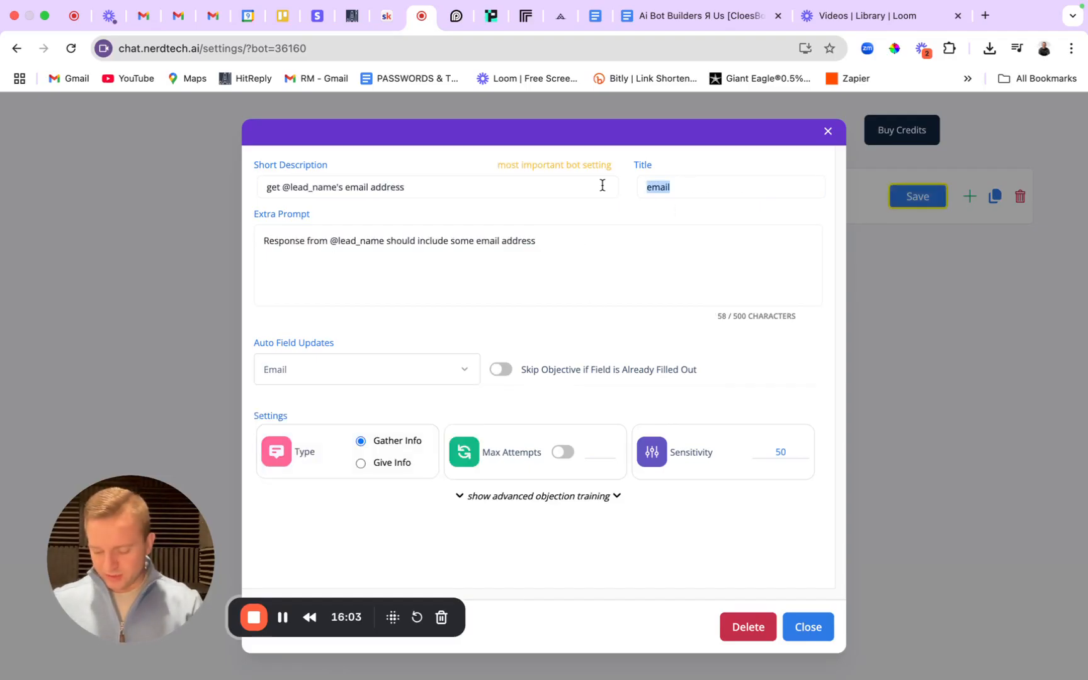
{"action": "type", "text": "Get Emaio"}
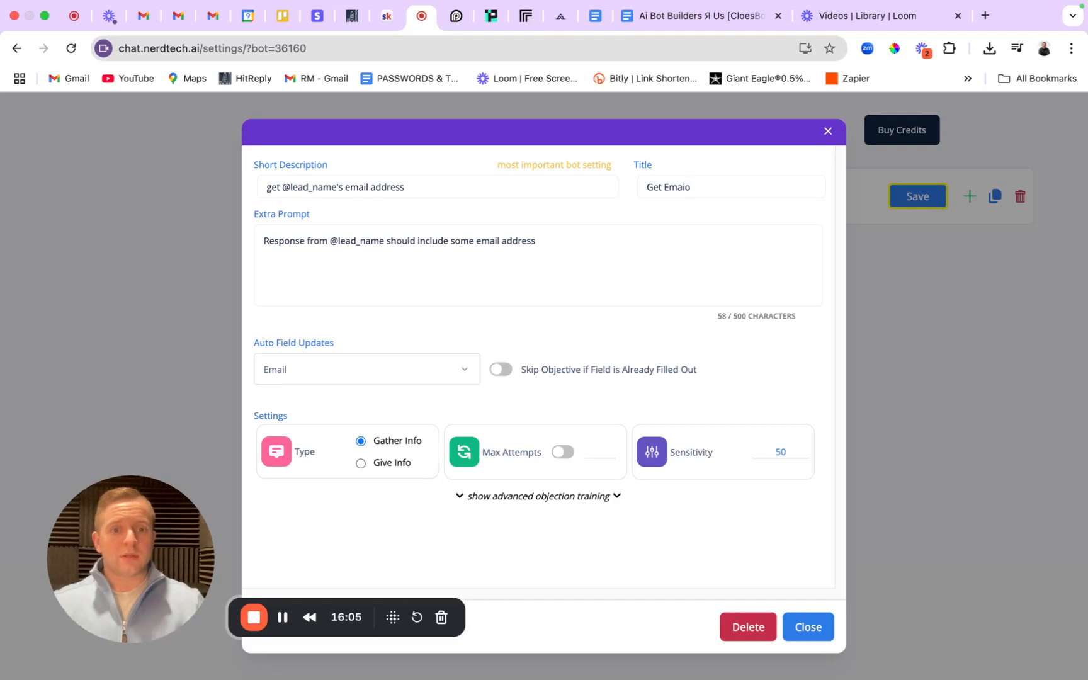
{"action": "key", "text": "BackSpace"}
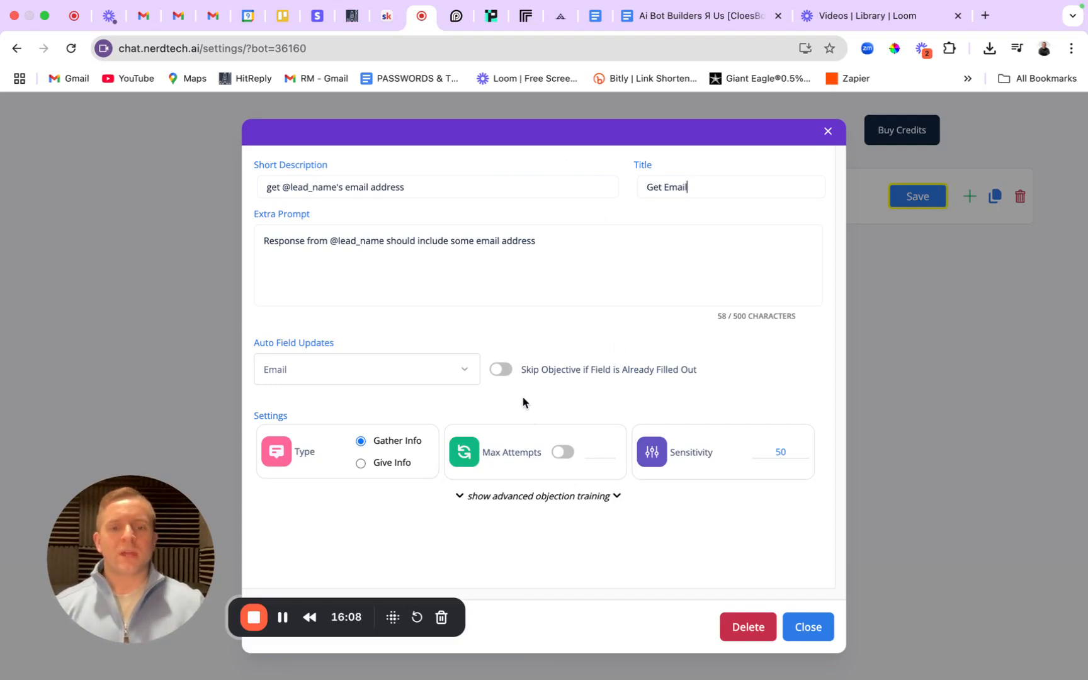
Make Get Email skip when already filled, cap it at 2 attempts, and save the objectives.
{"action": "left_click", "coordinate": [501, 370]}
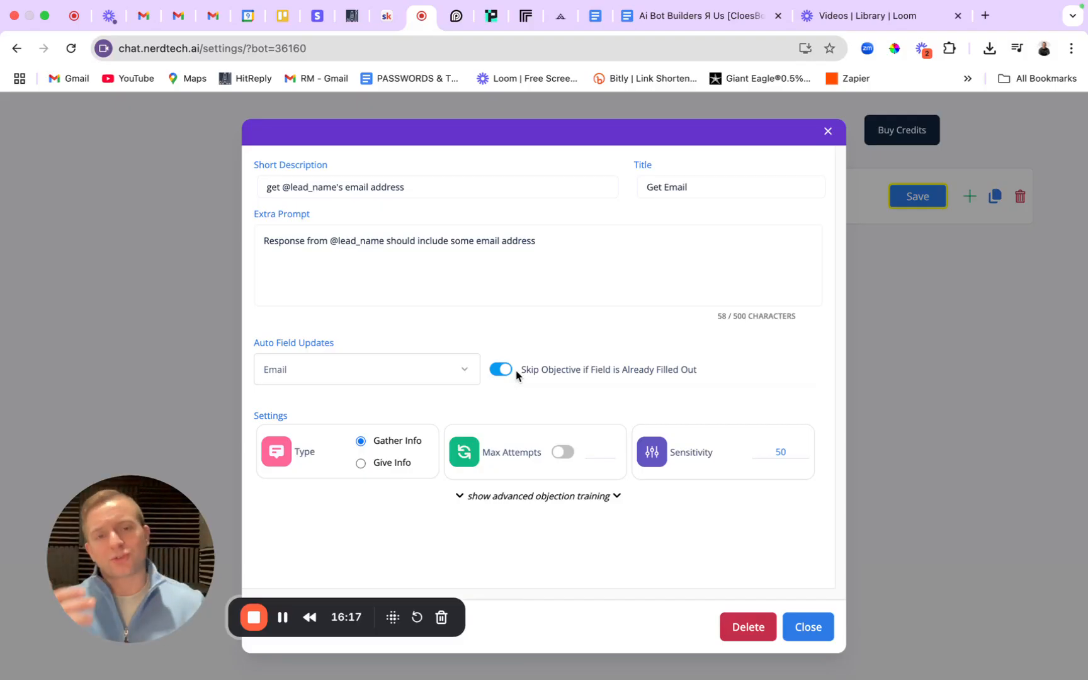
{"action": "left_click", "coordinate": [562, 452]}
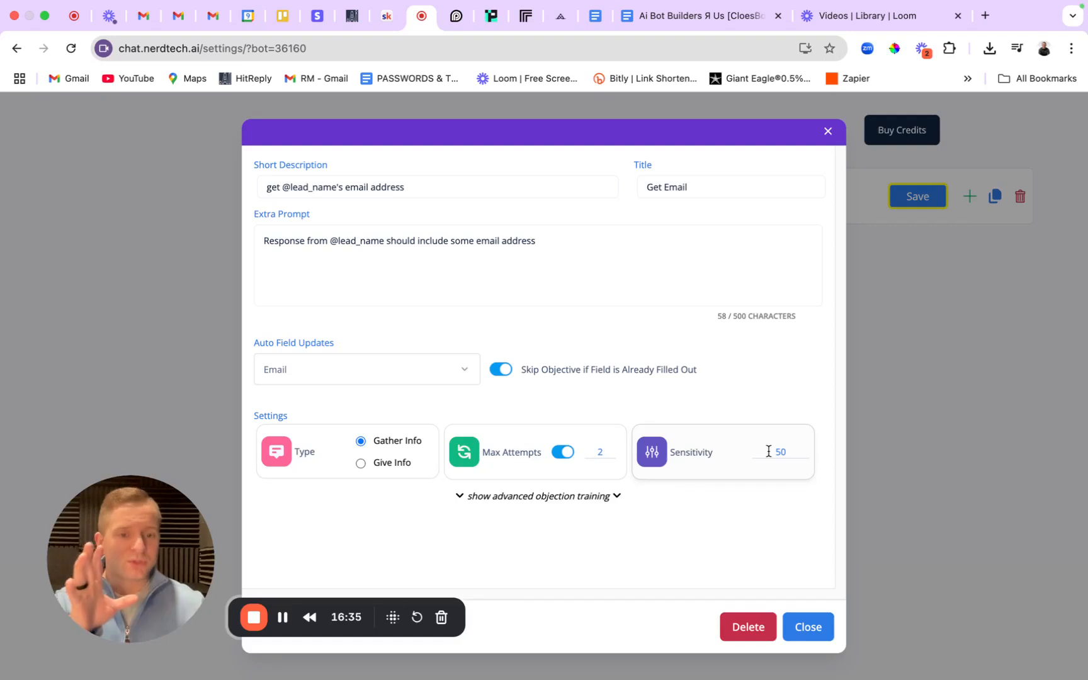
{"action": "left_click_drag", "start_coordinate": [586, 246], "coordinate": [189, 243]}
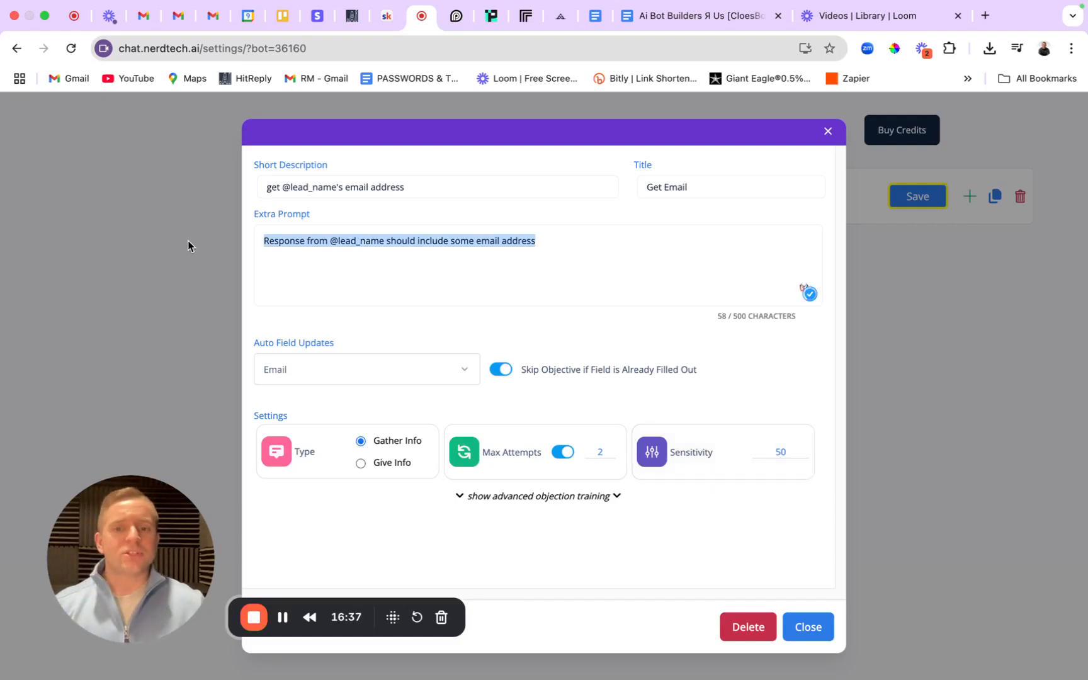
{"action": "left_click", "coordinate": [558, 283]}
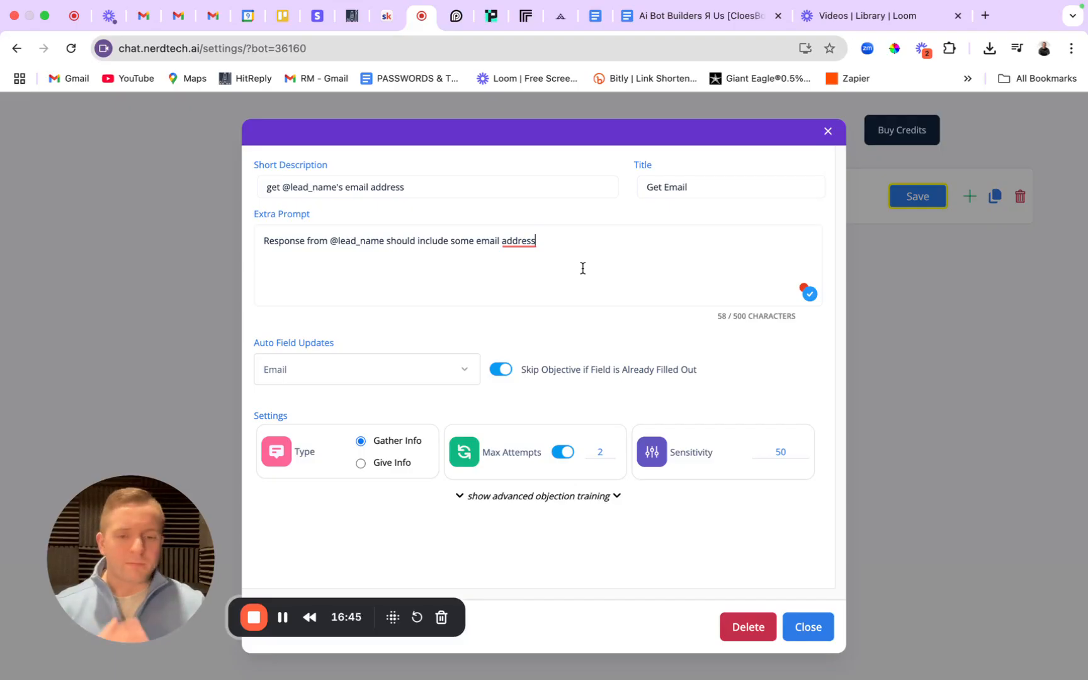
{"action": "left_click", "coordinate": [808, 627]}
{"action": "left_click", "coordinate": [934, 197]}
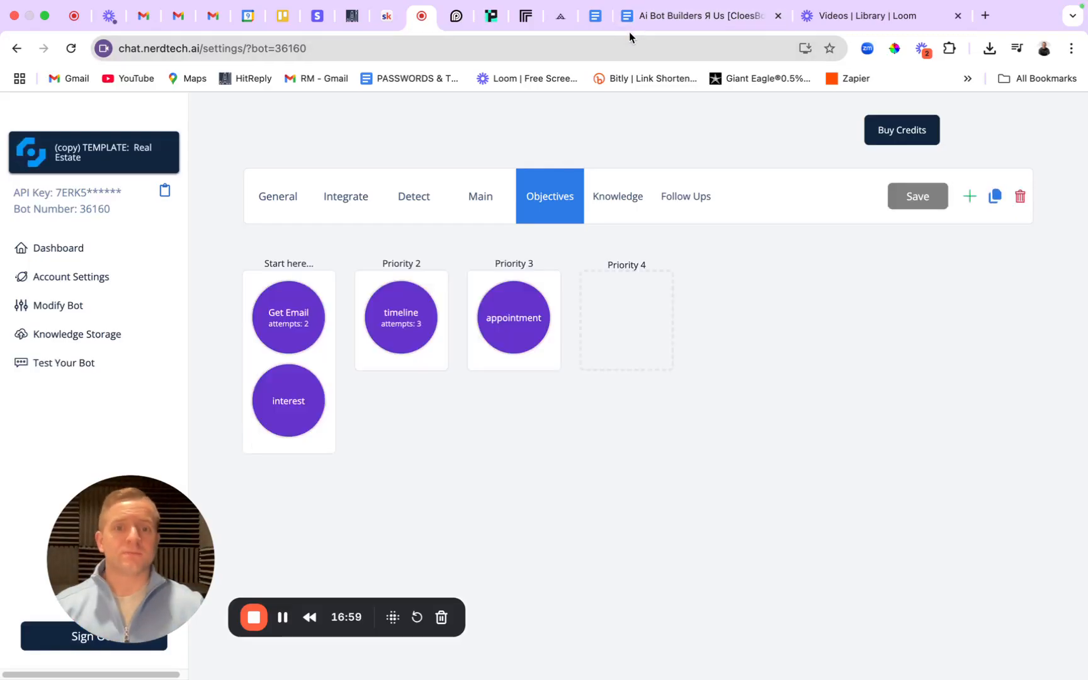
Retitle the interest objective 'Get Phone', filling the Phone field, with 2 attempts, skipped if already known.
{"action": "left_click", "coordinate": [313, 401]}
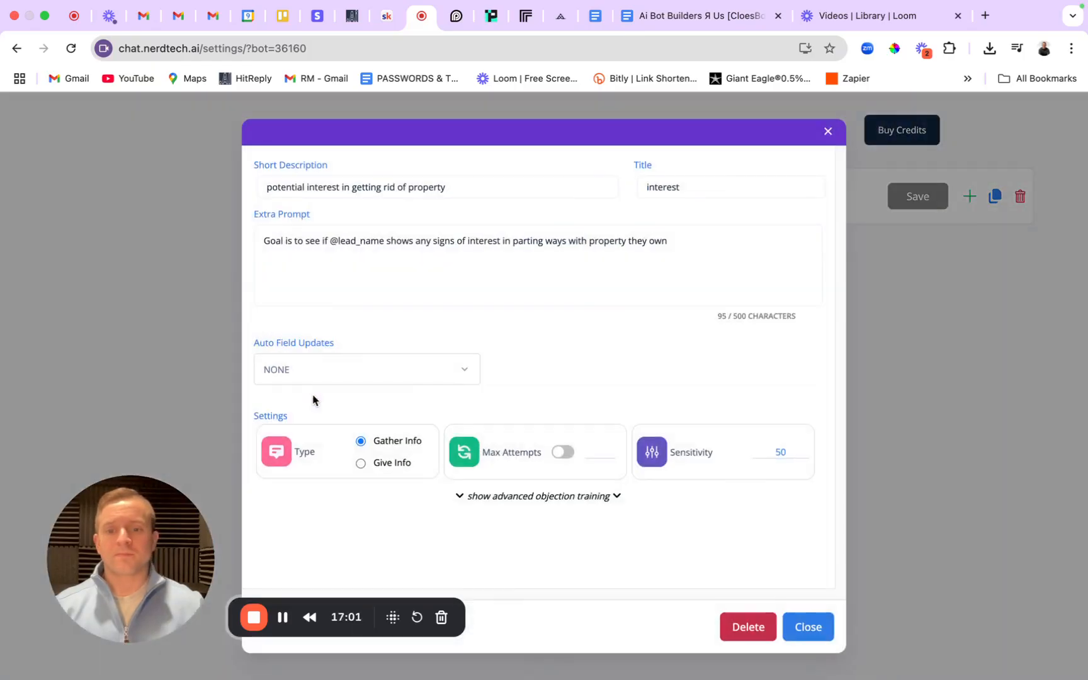
{"action": "left_click", "coordinate": [308, 369]}
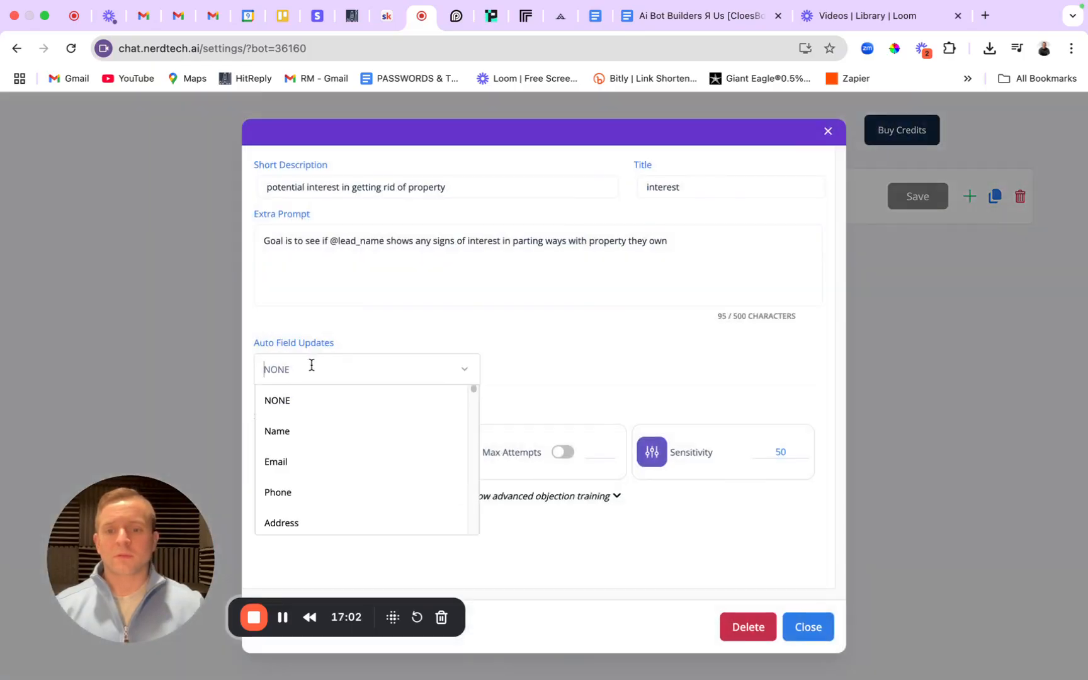
{"action": "left_click", "coordinate": [279, 492]}
{"action": "left_click", "coordinate": [675, 186]}
{"action": "double_click", "coordinate": [675, 186]}
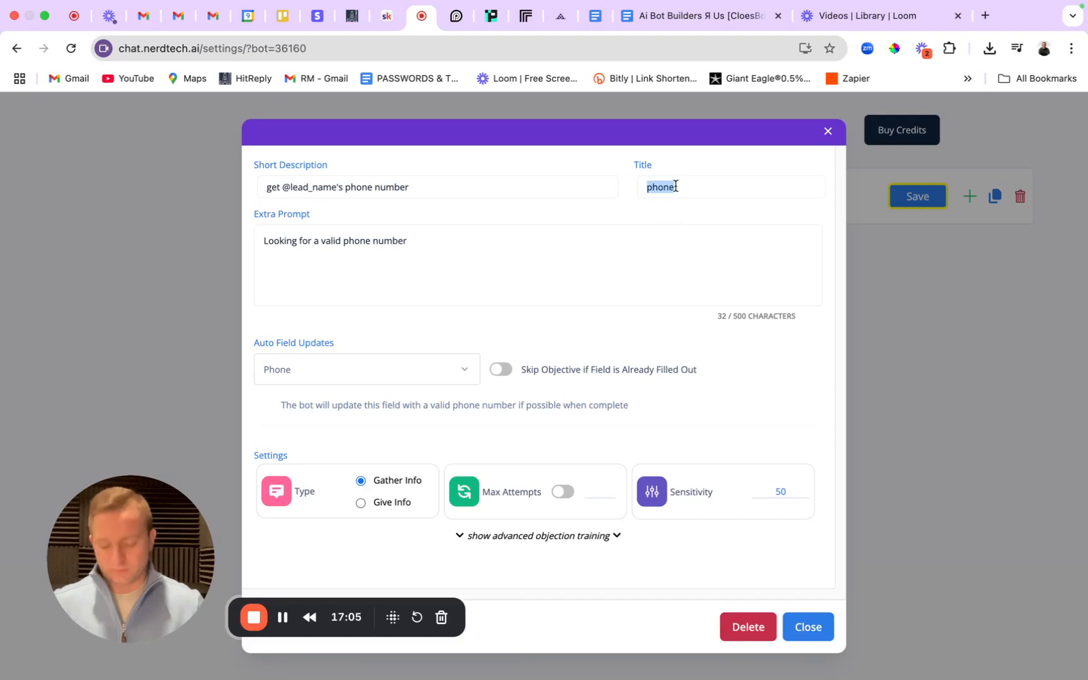
{"action": "type", "text": "Get Phone"}
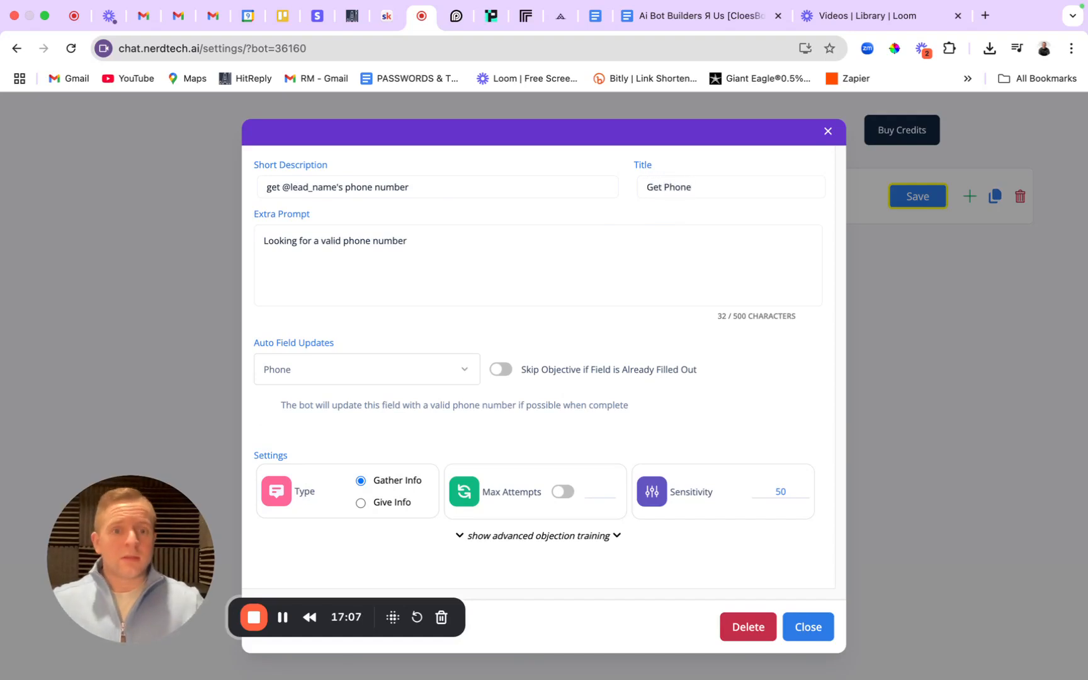
{"action": "left_click", "coordinate": [565, 494]}
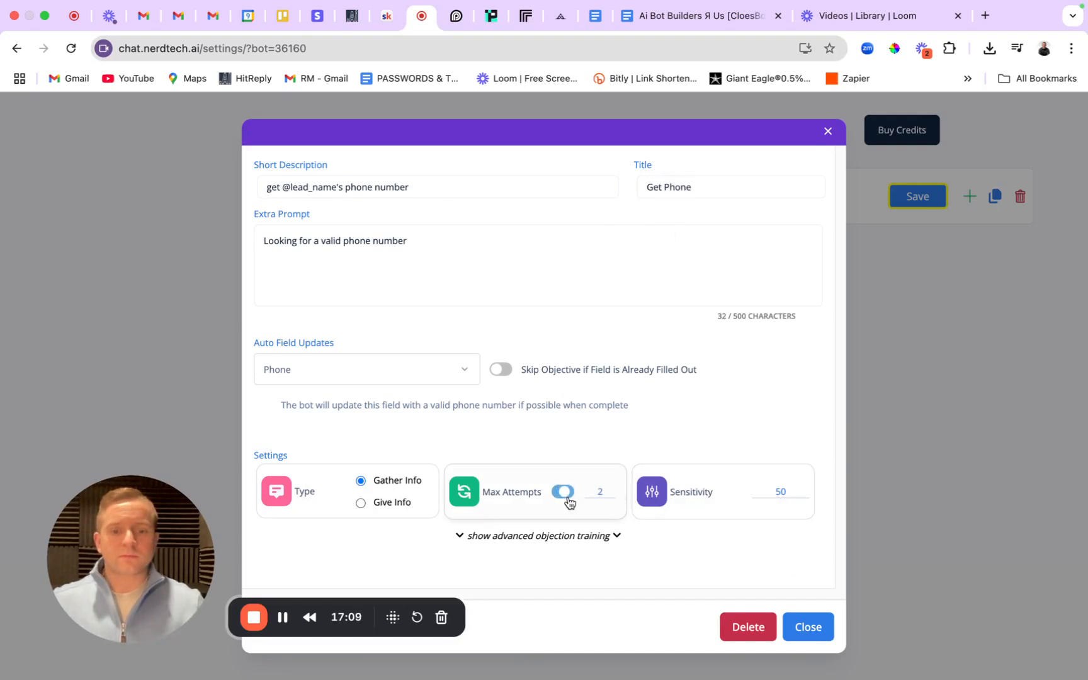
{"action": "left_click", "coordinate": [507, 367]}
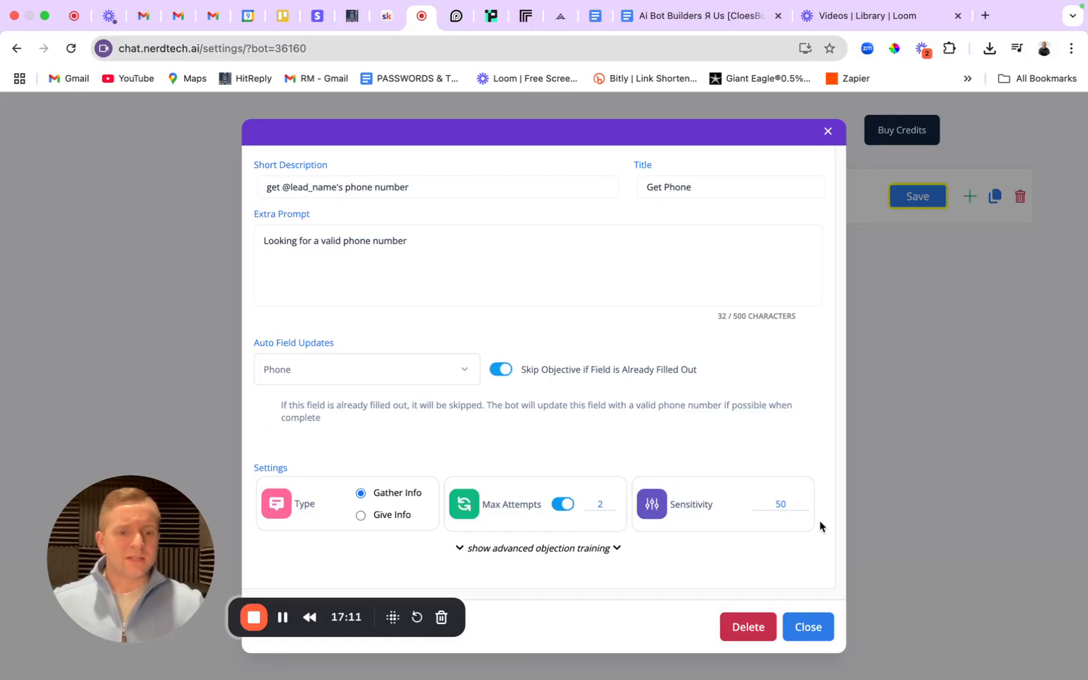
{"action": "left_click", "coordinate": [801, 624]}
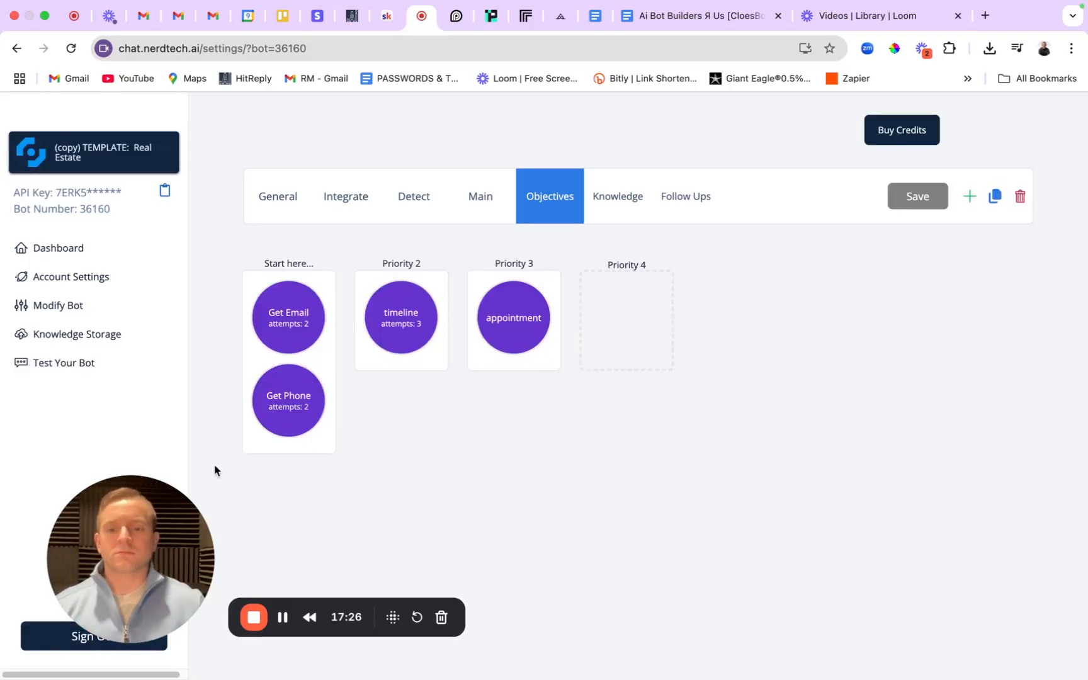
Create a 'Get Name' objective filling the Name field, with 2 attempts, skipped if known, and save.
{"action": "left_click", "coordinate": [293, 481]}
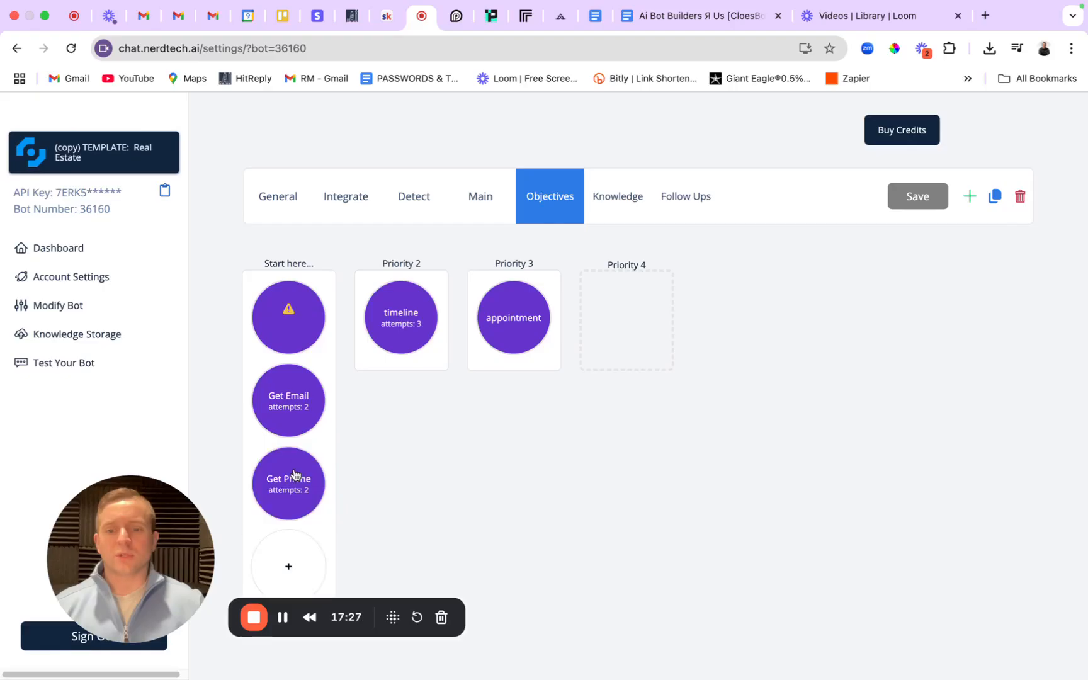
{"action": "left_click", "coordinate": [302, 340]}
{"action": "left_click", "coordinate": [403, 362]}
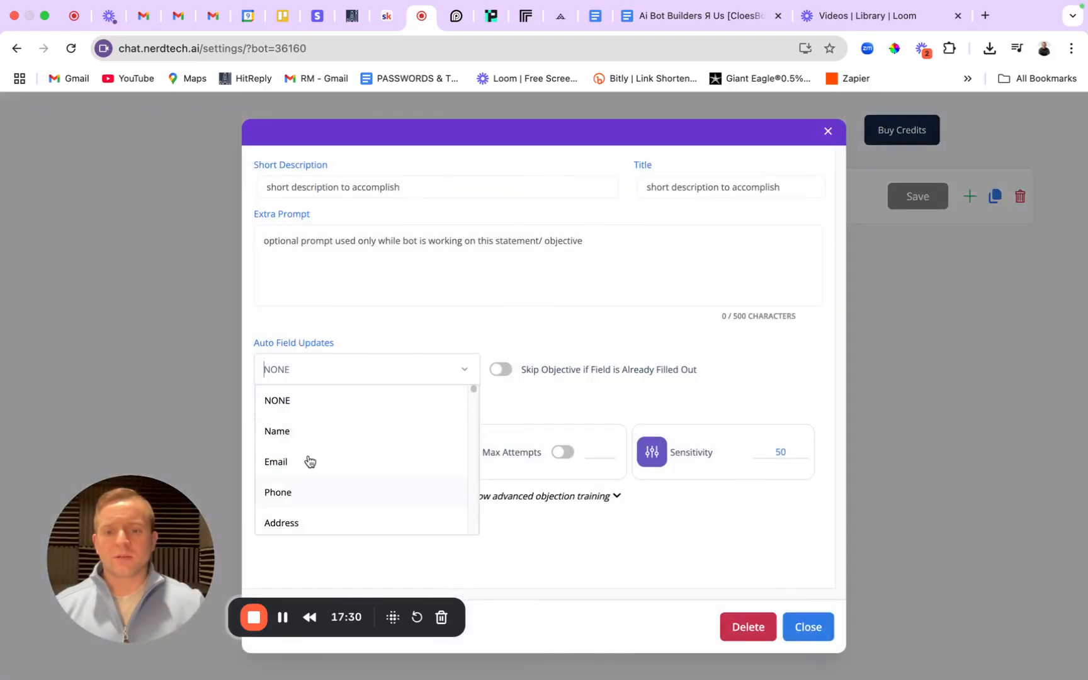
{"action": "left_click", "coordinate": [313, 434]}
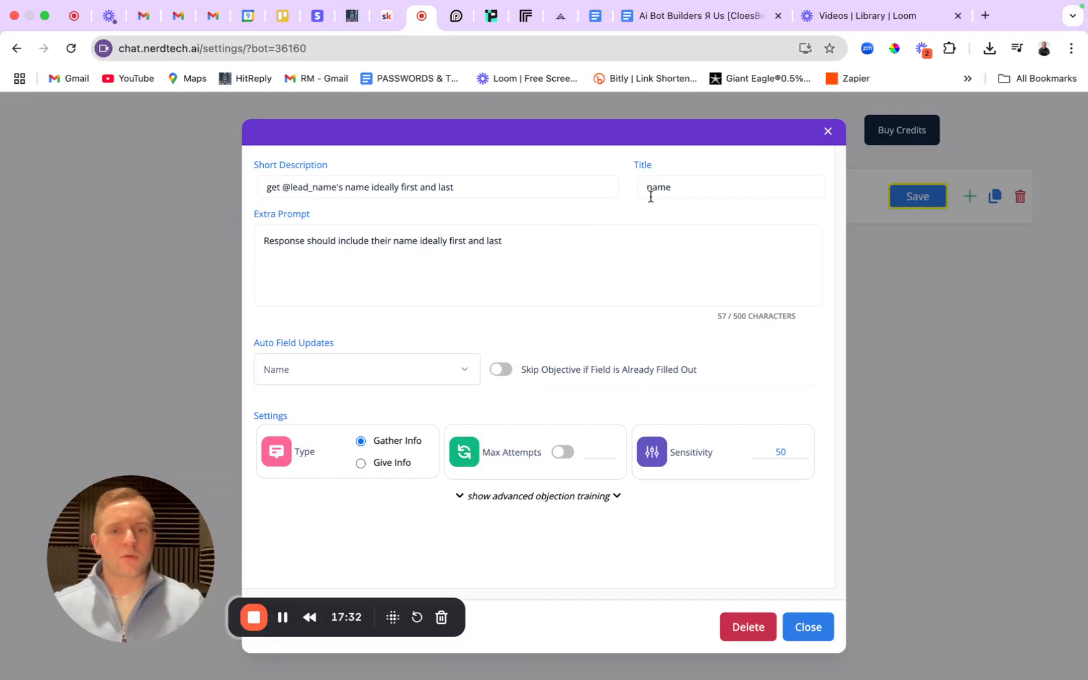
{"action": "key", "text": "super+a"}
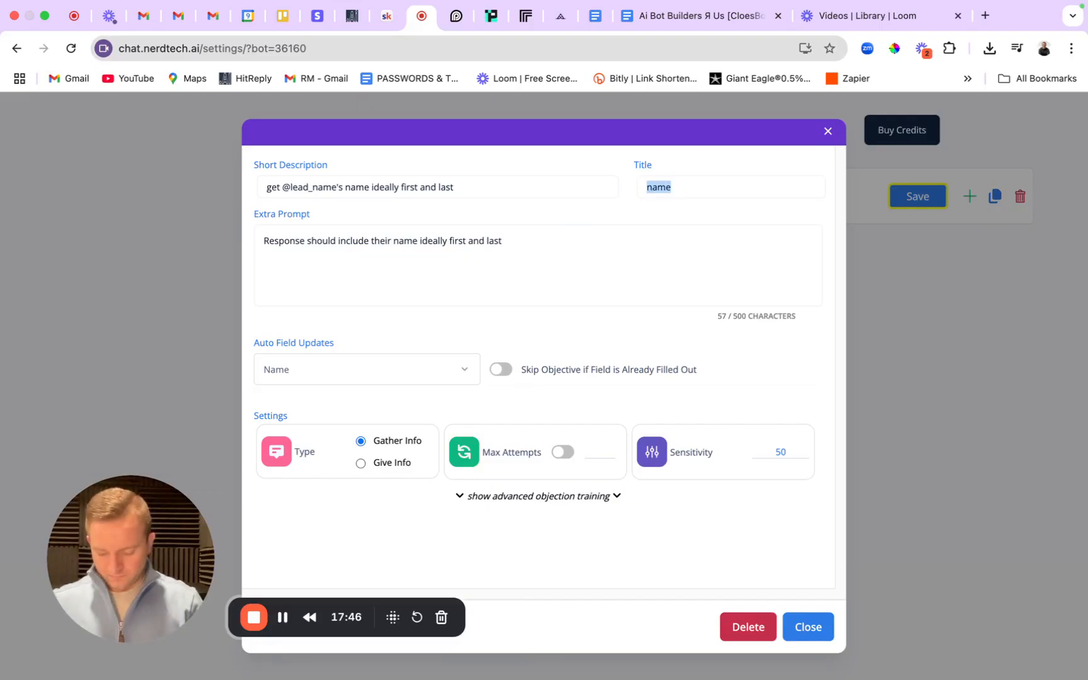
{"action": "type", "text": "Get Name"}
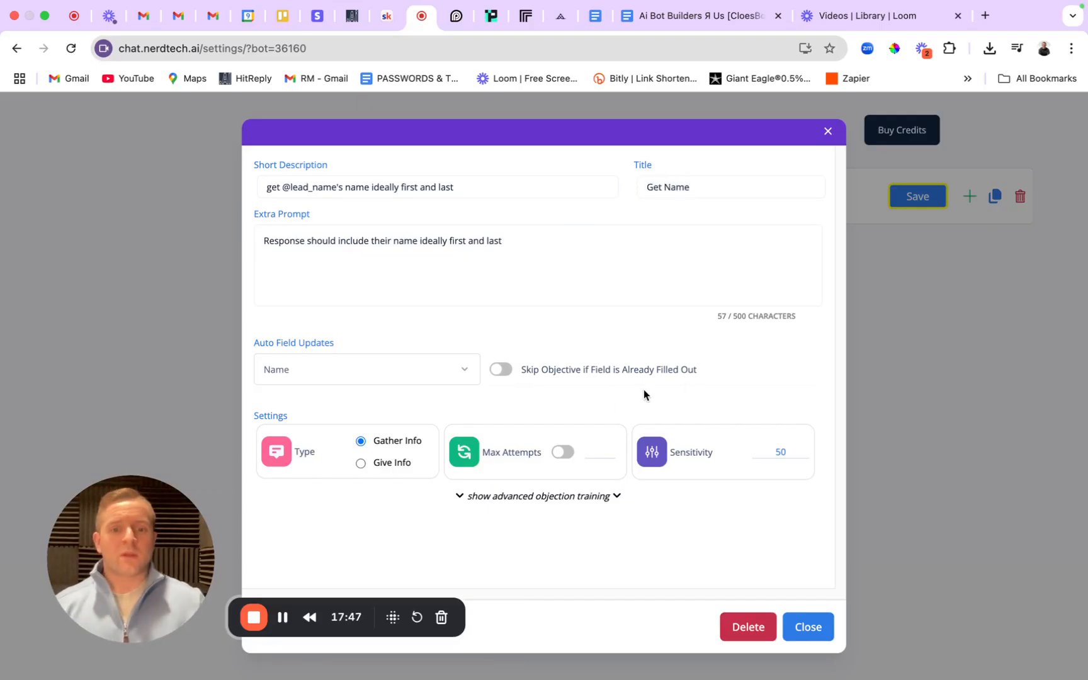
{"action": "left_click", "coordinate": [562, 452]}
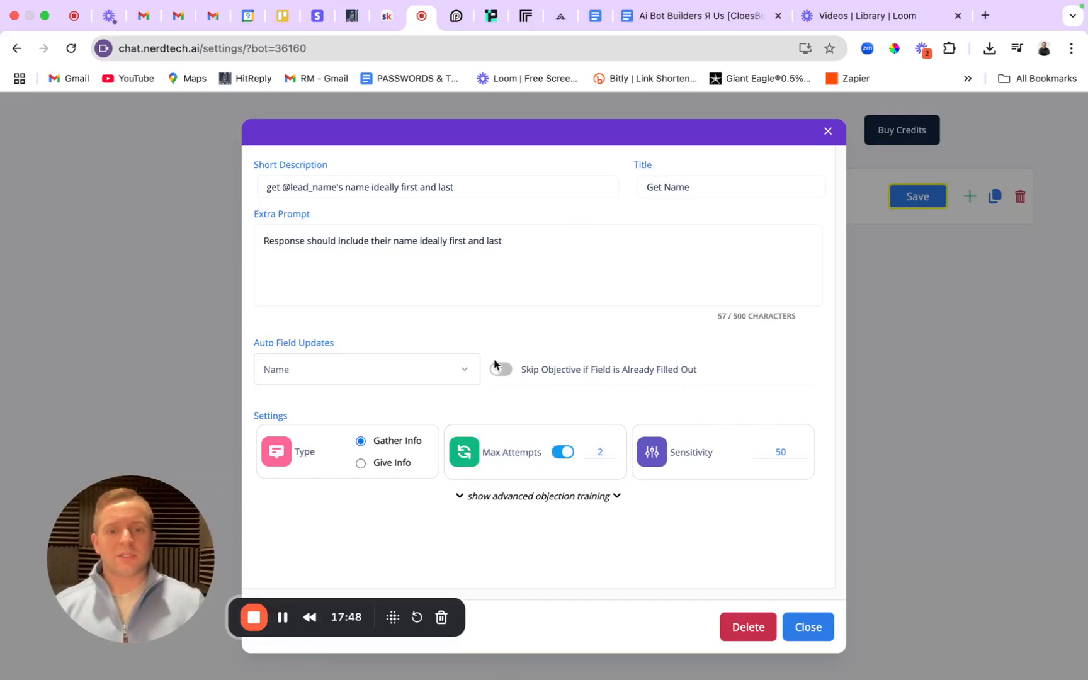
{"action": "left_click", "coordinate": [501, 369]}
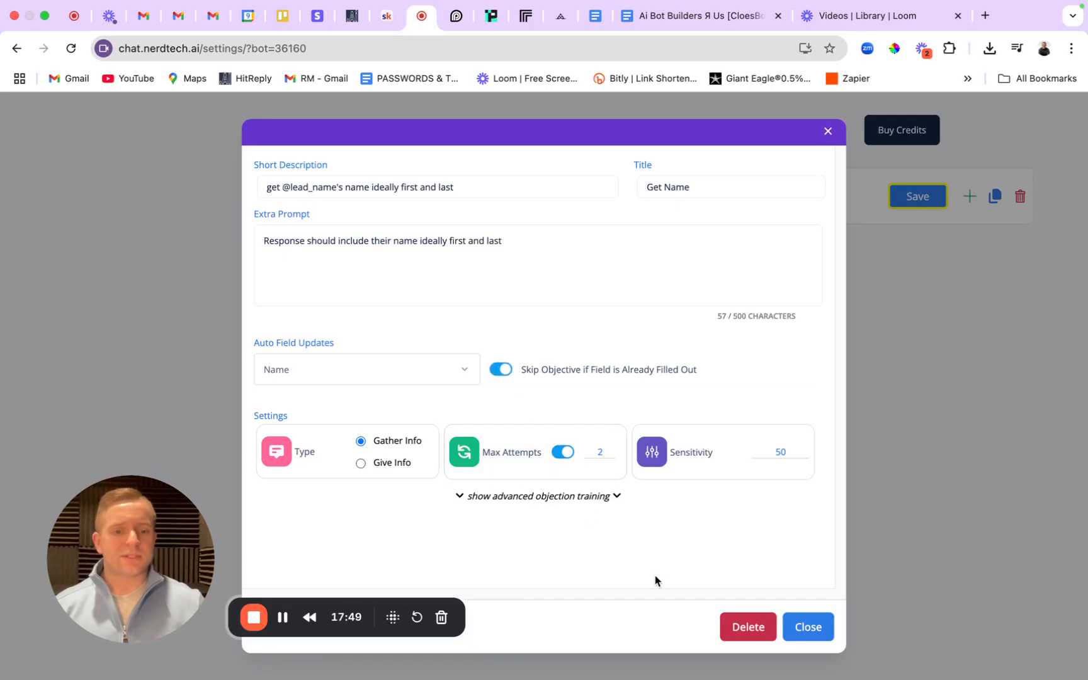
{"action": "left_click", "coordinate": [809, 625]}
{"action": "left_click", "coordinate": [919, 192]}
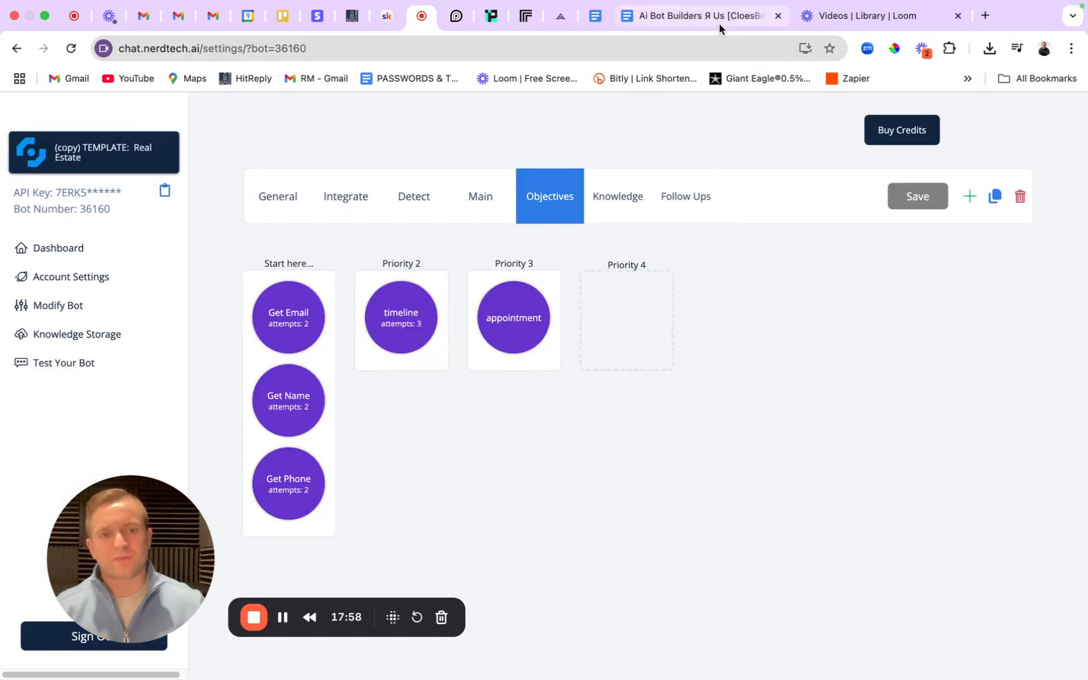
Select and copy the 1st Objective's full Short Description in the SOP doc, then return to CloseBot.
{"action": "left_click", "coordinate": [693, 16]}
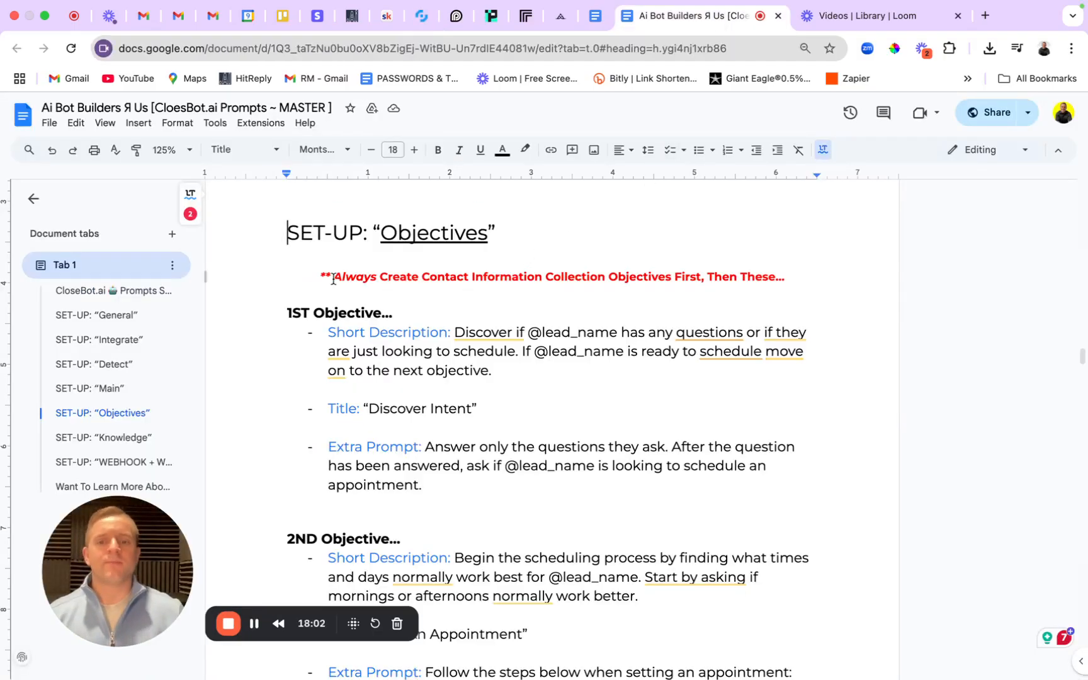
{"action": "left_click_drag", "start_coordinate": [330, 277], "coordinate": [814, 275]}
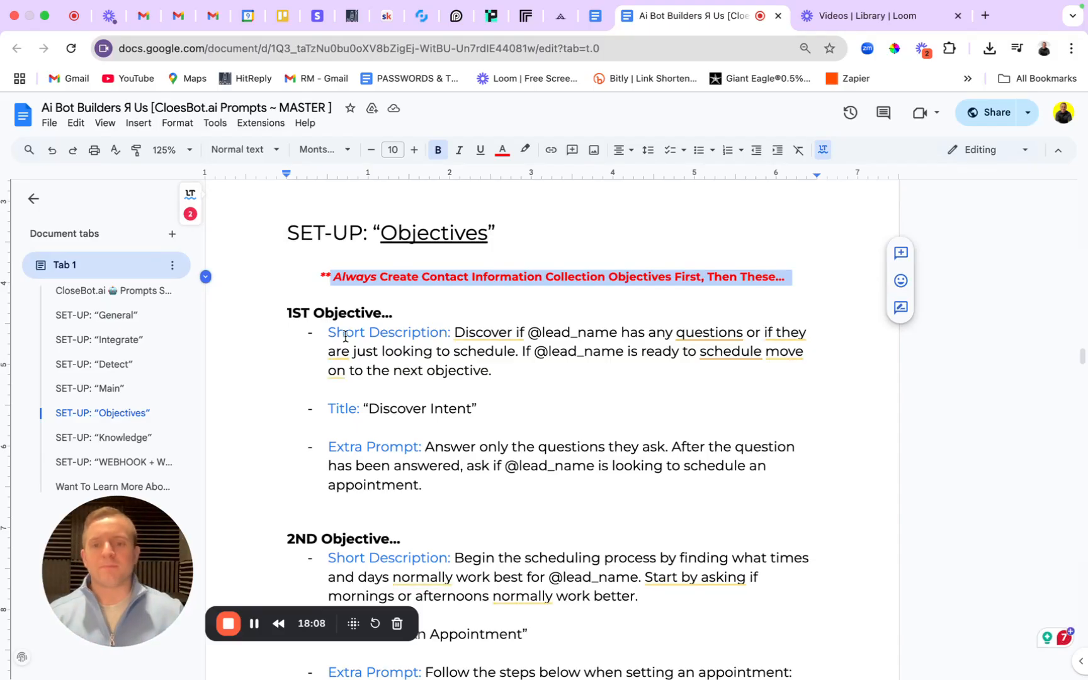
{"action": "left_click_drag", "start_coordinate": [327, 333], "coordinate": [544, 386]}
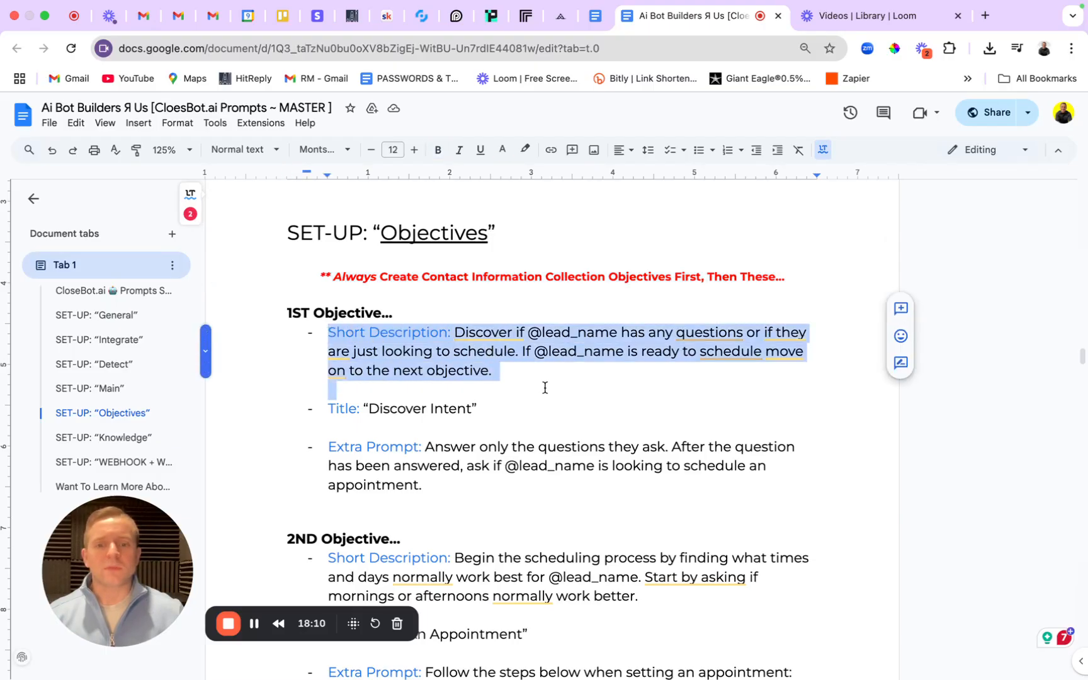
{"action": "left_click", "coordinate": [433, 351]}
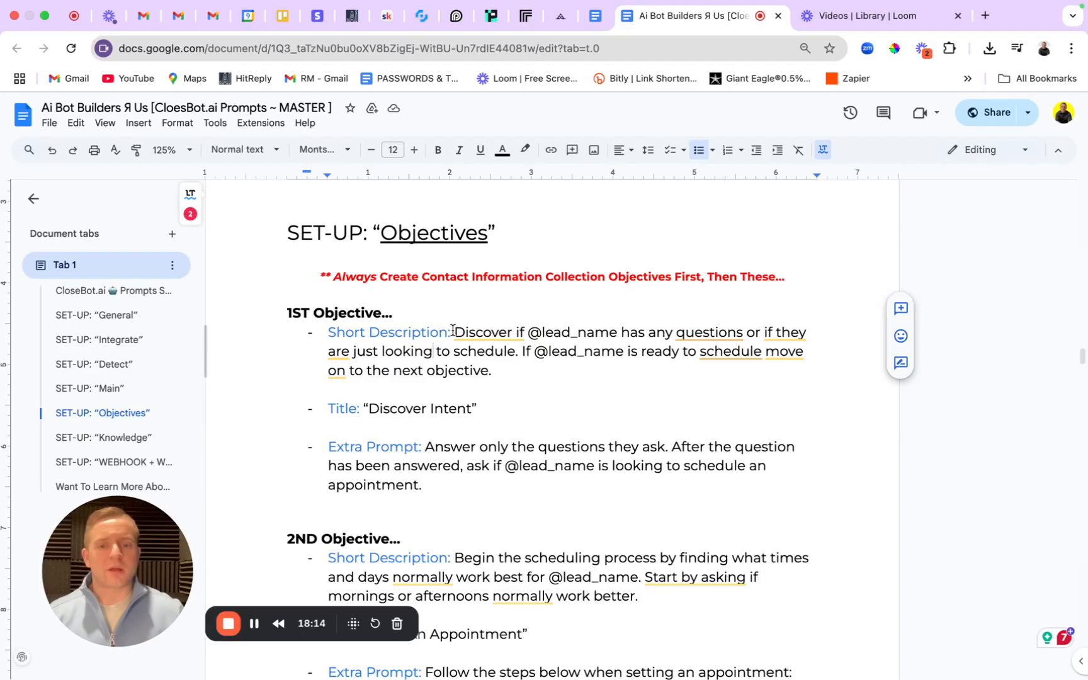
{"action": "left_click_drag", "start_coordinate": [454, 332], "coordinate": [530, 382]}
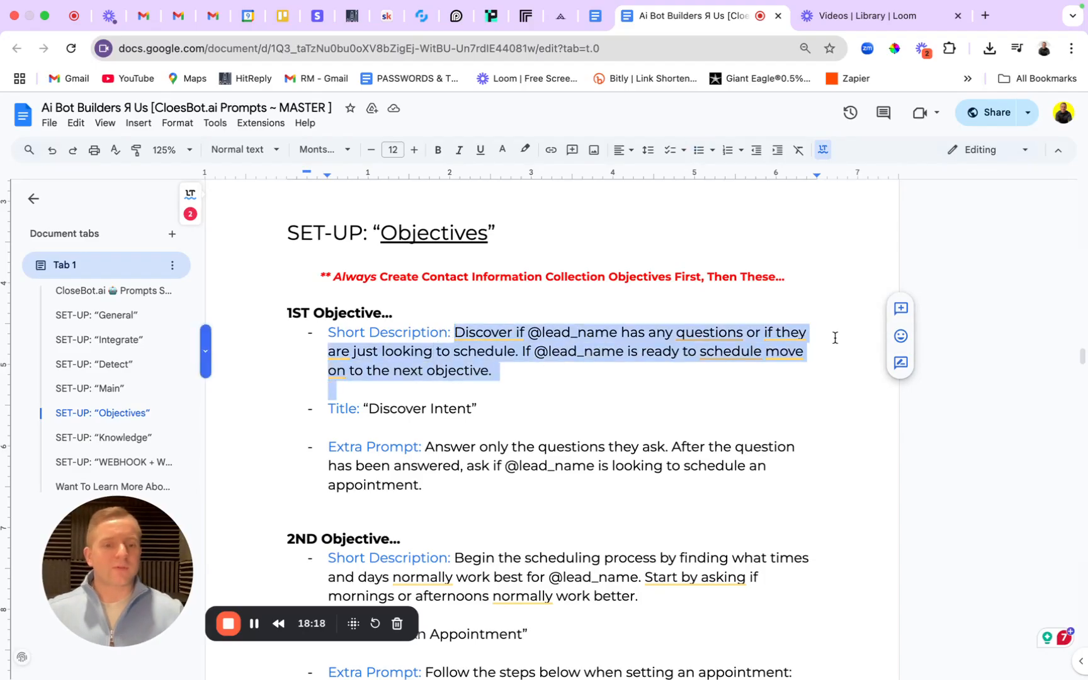
{"action": "left_click", "coordinate": [415, 19]}
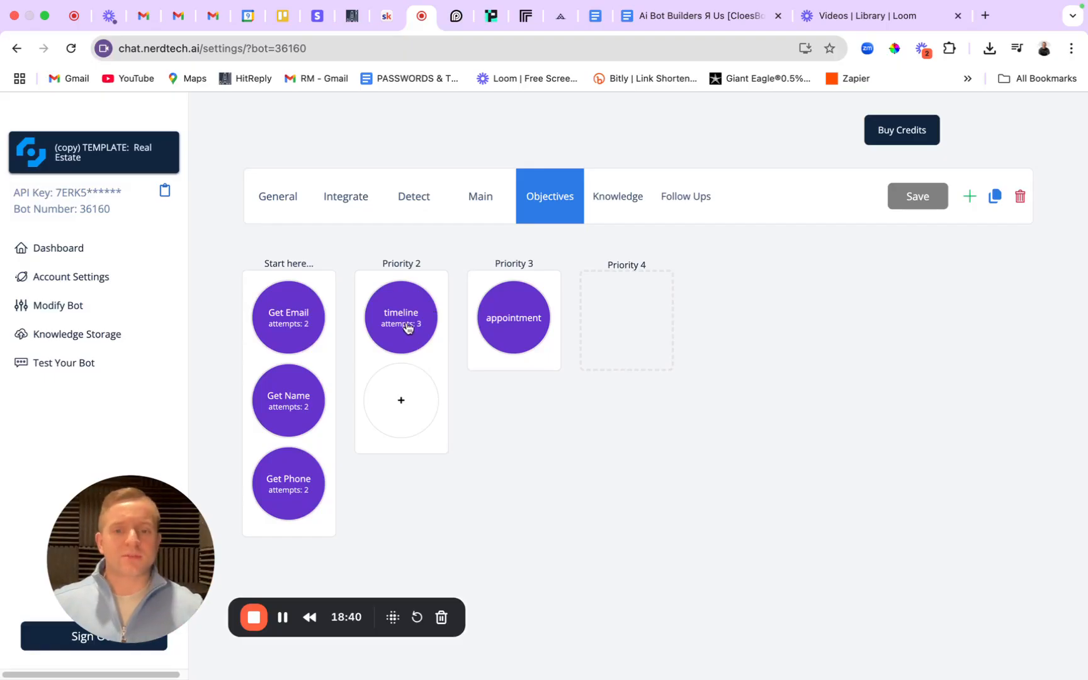
Replace the timeline objective's short description with the SOP's 1st Objective description.
{"action": "left_click", "coordinate": [406, 326]}
{"action": "left_click_drag", "start_coordinate": [449, 182], "coordinate": [225, 182]}
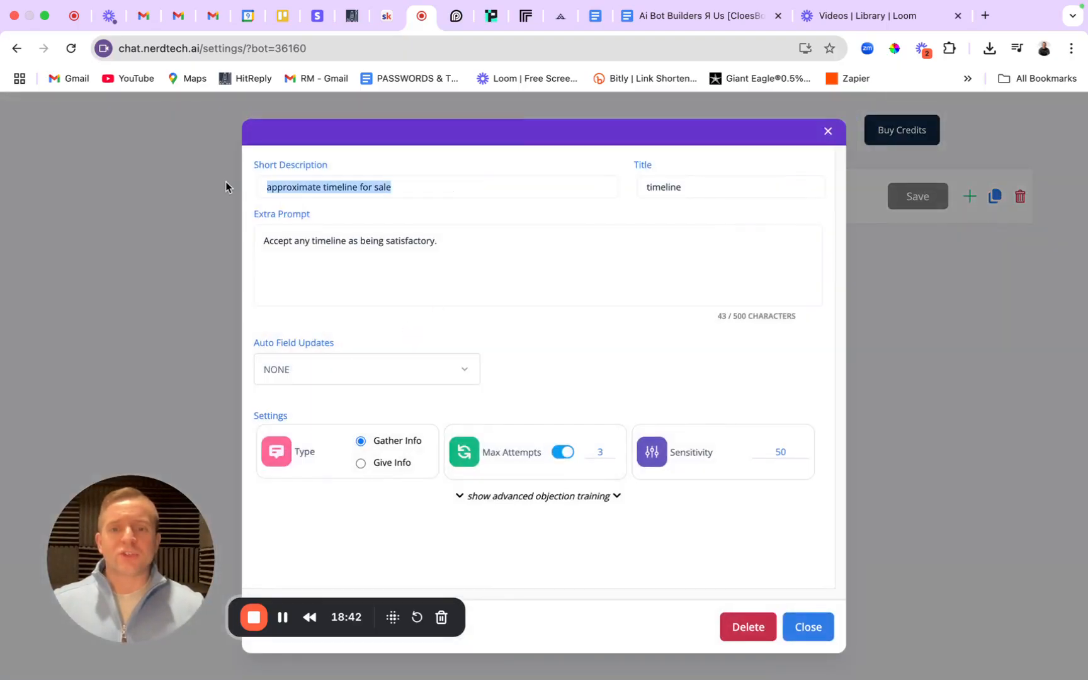
{"action": "key", "text": "super+v"}
{"action": "left_click_drag", "start_coordinate": [565, 187], "coordinate": [221, 185]}
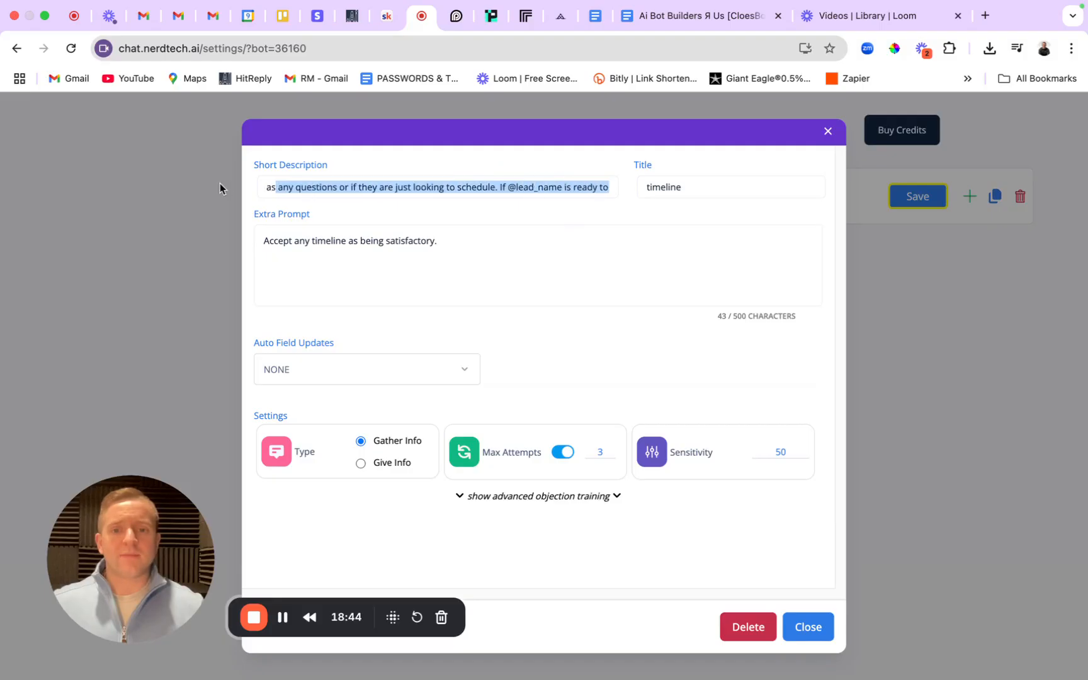
Retitle the timeline objective 'Discover Intent' using the title from the SOP.
{"action": "left_click", "coordinate": [668, 15]}
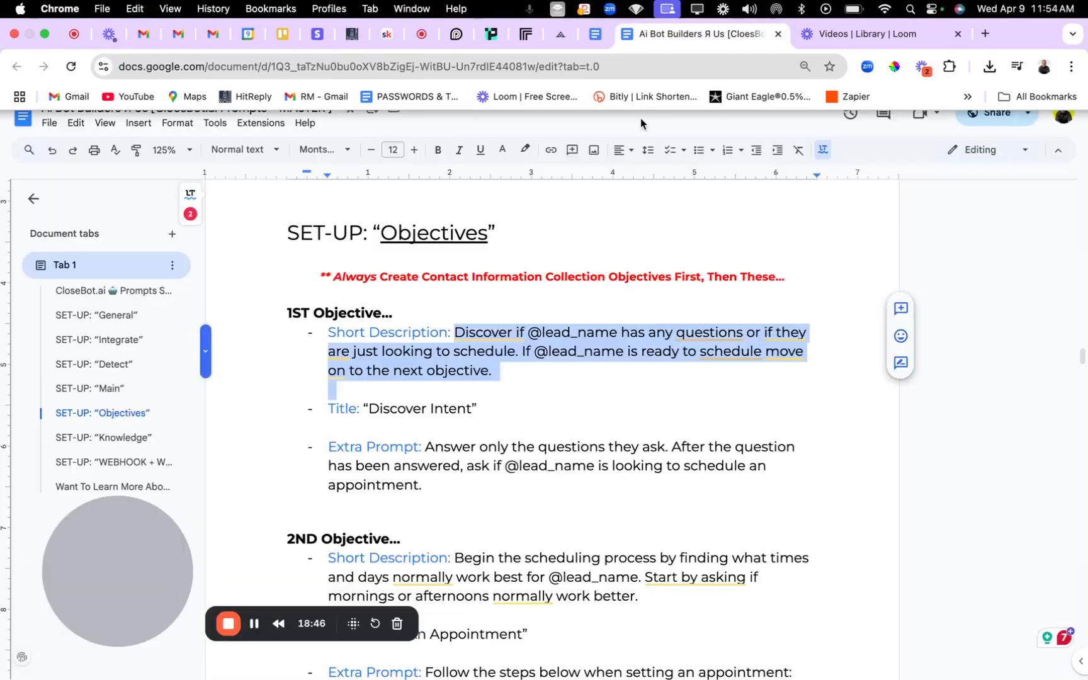
{"action": "left_click_drag", "start_coordinate": [368, 407], "coordinate": [471, 421]}
{"action": "key", "text": "ctrl+c"}
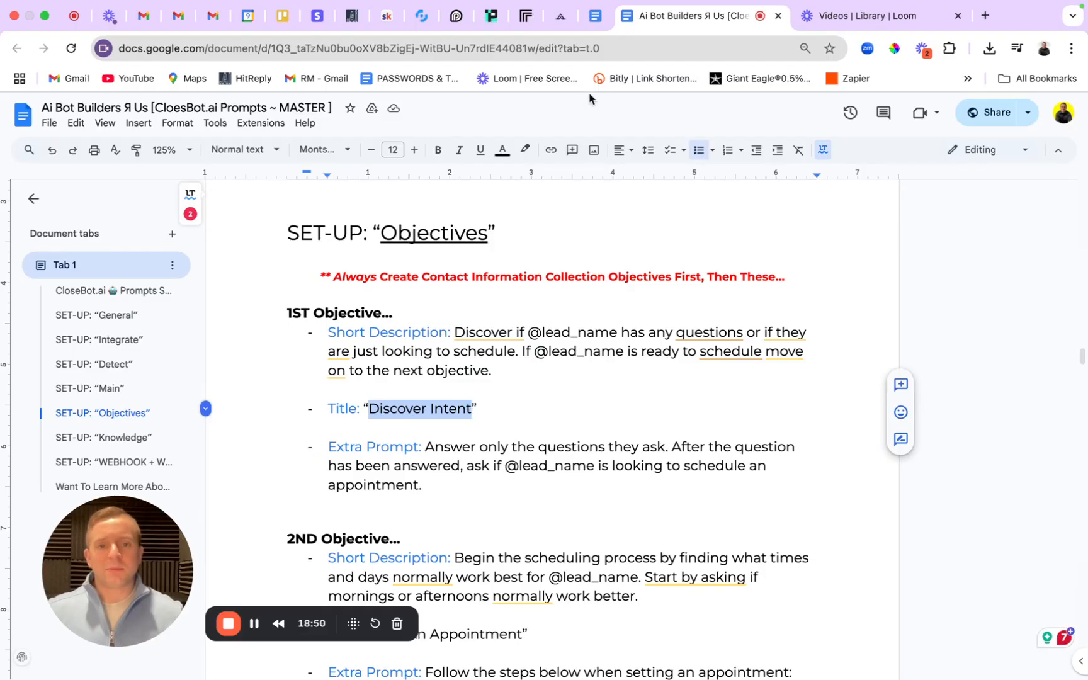
{"action": "left_click", "coordinate": [422, 15]}
{"action": "left_click_drag", "start_coordinate": [711, 187], "coordinate": [627, 188]}
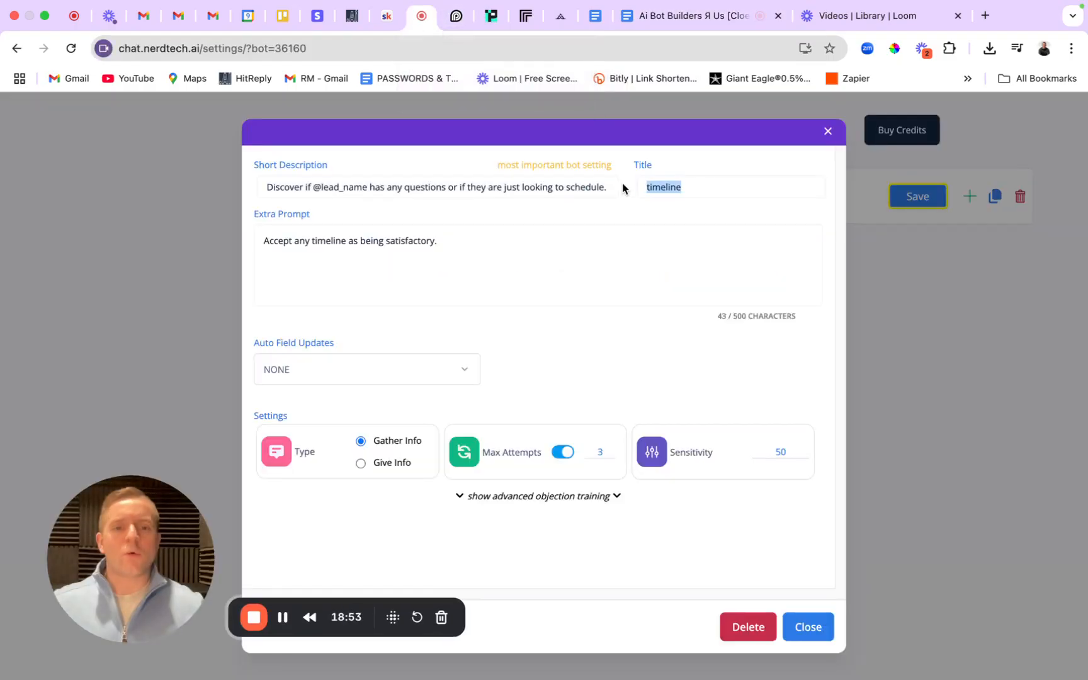
{"action": "key", "text": "ctrl+v"}
Replace the Discover Intent extra prompt with the SOP's 1st Objective extra prompt.
{"action": "left_click", "coordinate": [680, 15]}
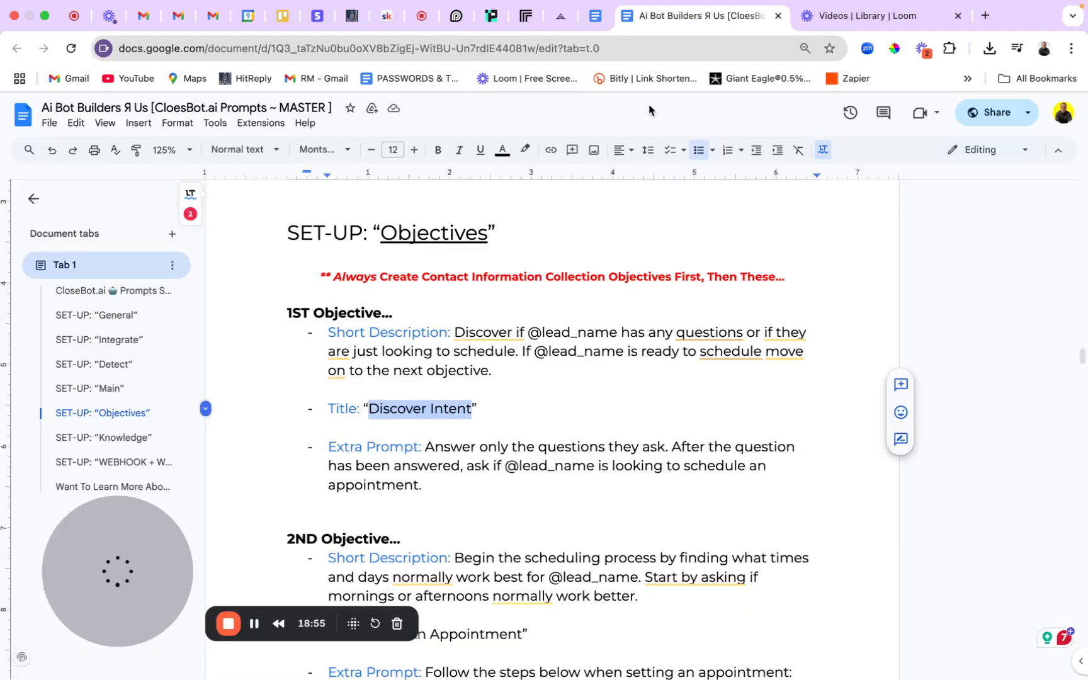
{"action": "left_click_drag", "start_coordinate": [425, 447], "coordinate": [439, 480]}
{"action": "key", "text": "super+c"}
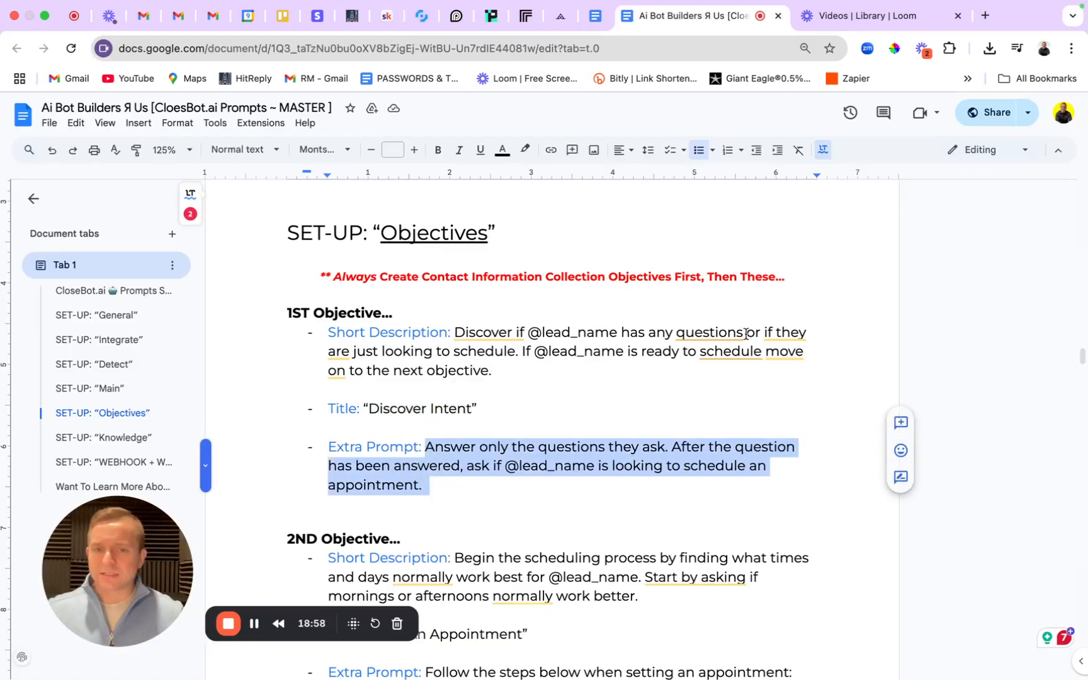
{"action": "left_click", "coordinate": [433, 17]}
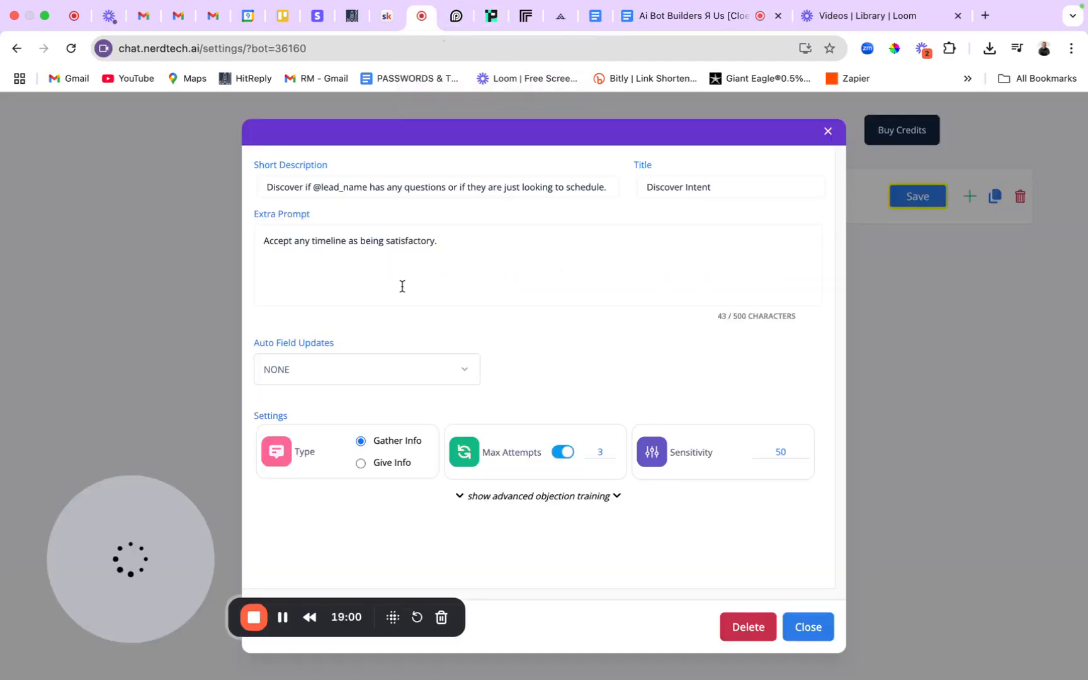
{"action": "left_click_drag", "start_coordinate": [468, 241], "coordinate": [243, 238]}
{"action": "key", "text": "super+v"}
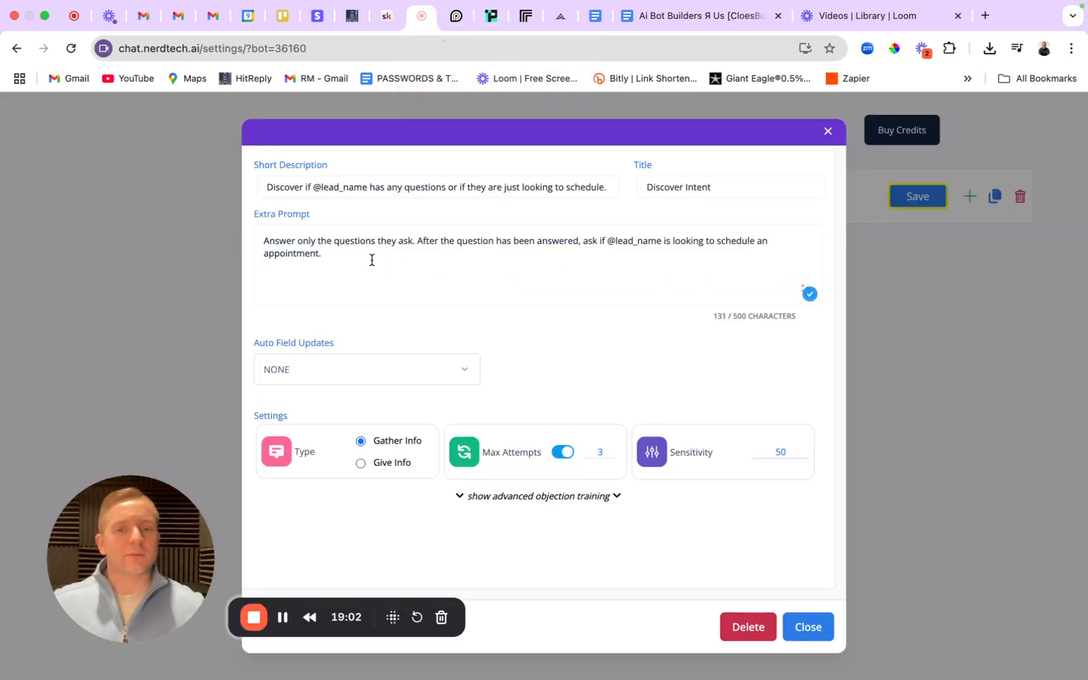
{"action": "key", "text": "BackSpace"}
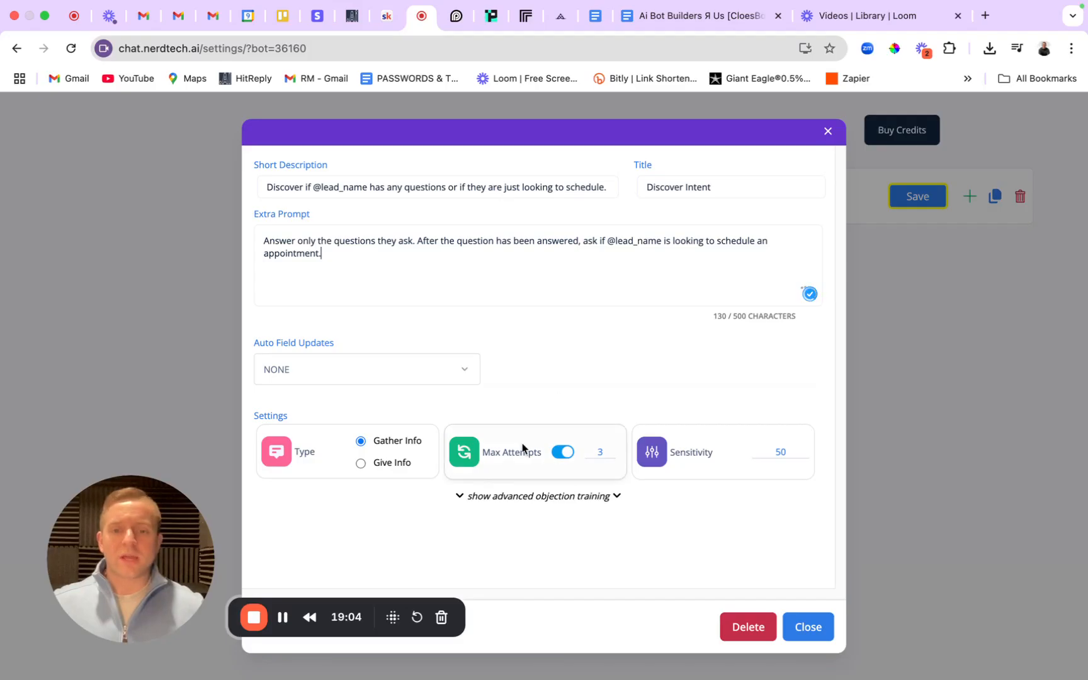
Lower Discover Intent's maximum attempts from 3 to 2 and save the objectives.
{"action": "left_click", "coordinate": [604, 452]}
{"action": "key", "text": "BackSpace"}
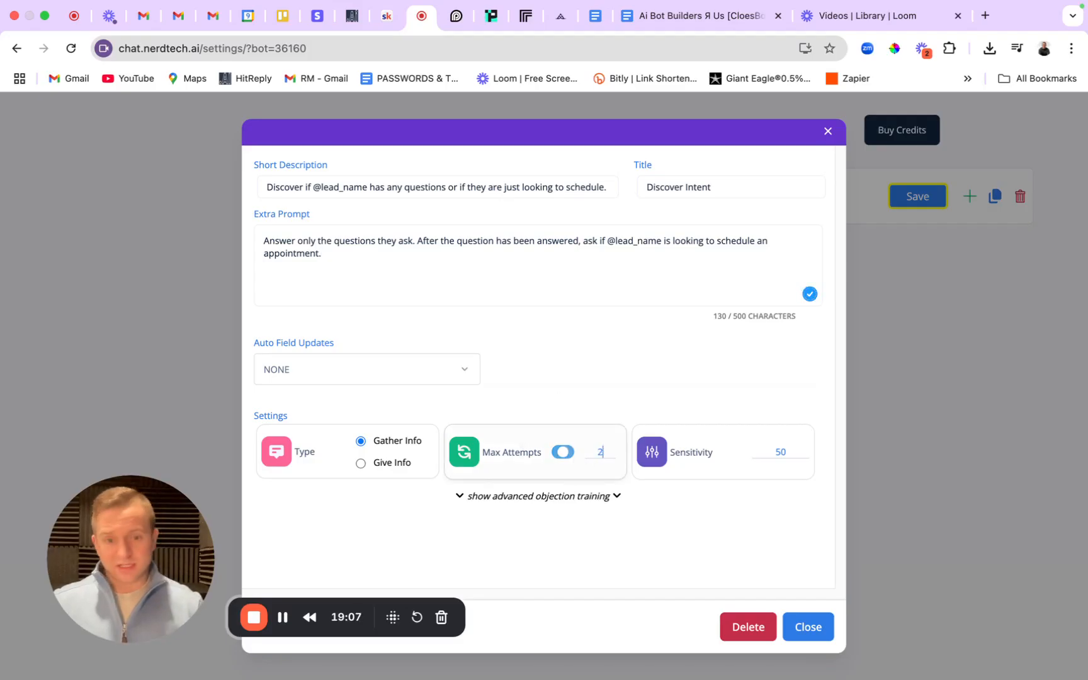
{"action": "type", "text": "2"}
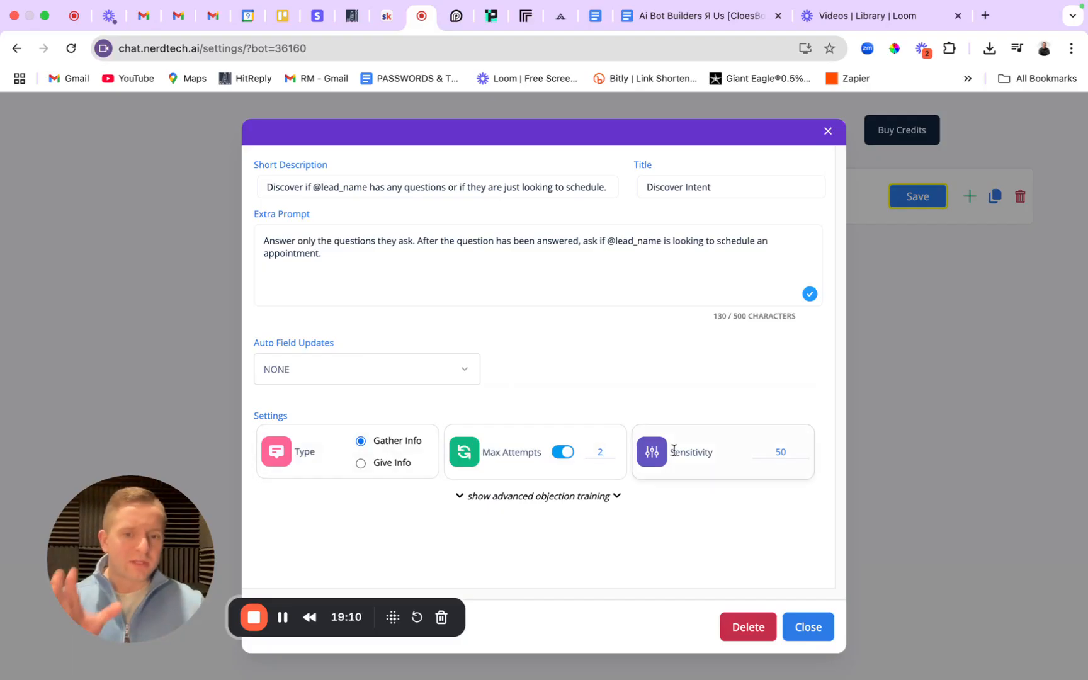
{"action": "left_click", "coordinate": [809, 625]}
{"action": "left_click", "coordinate": [916, 197]}
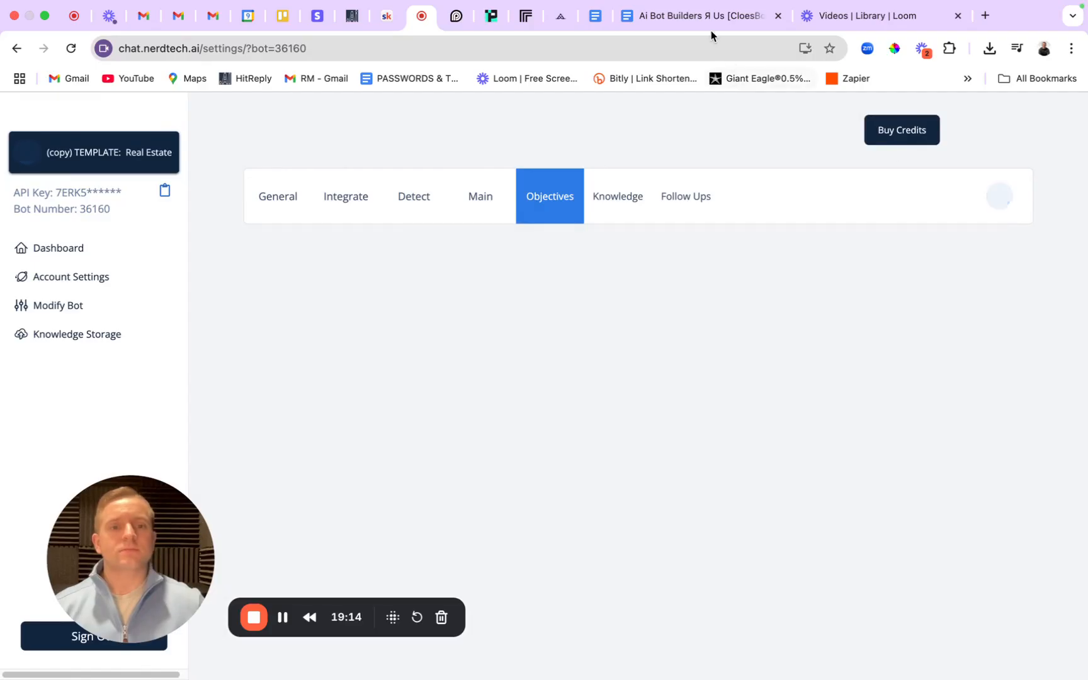
Paste the SOP's 2nd Objective scheduling short description into the appointment objective.
{"action": "left_click", "coordinate": [731, 24]}
{"action": "scroll", "coordinate": [541, 463], "scroll_direction": "down", "scroll_amount": 4}
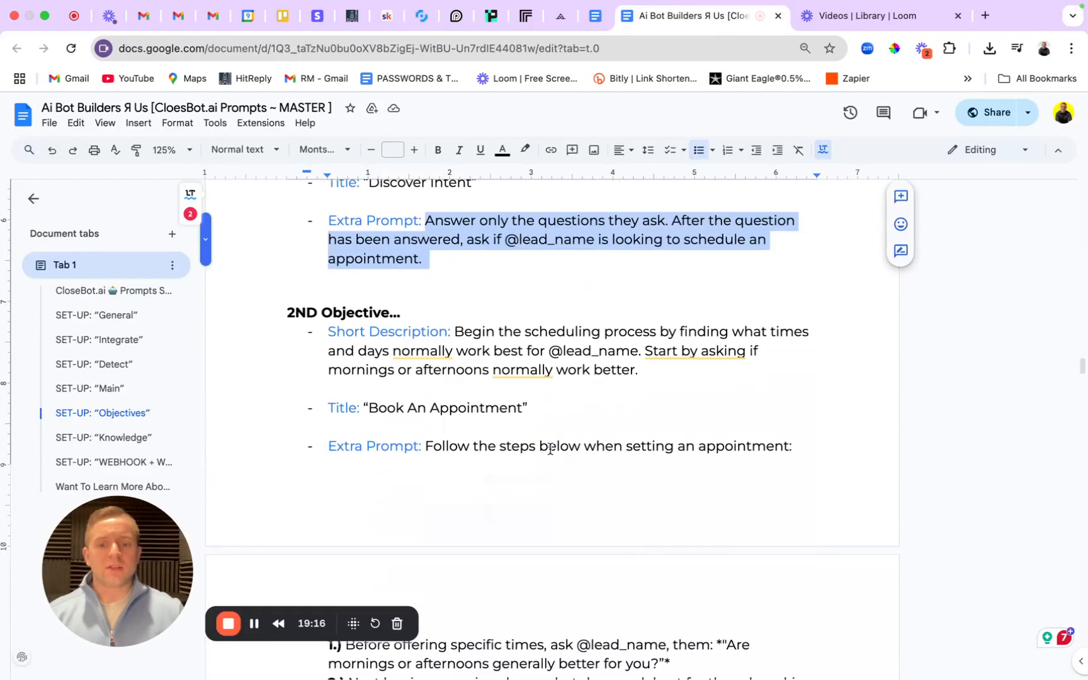
{"action": "left_click_drag", "start_coordinate": [456, 337], "coordinate": [652, 369]}
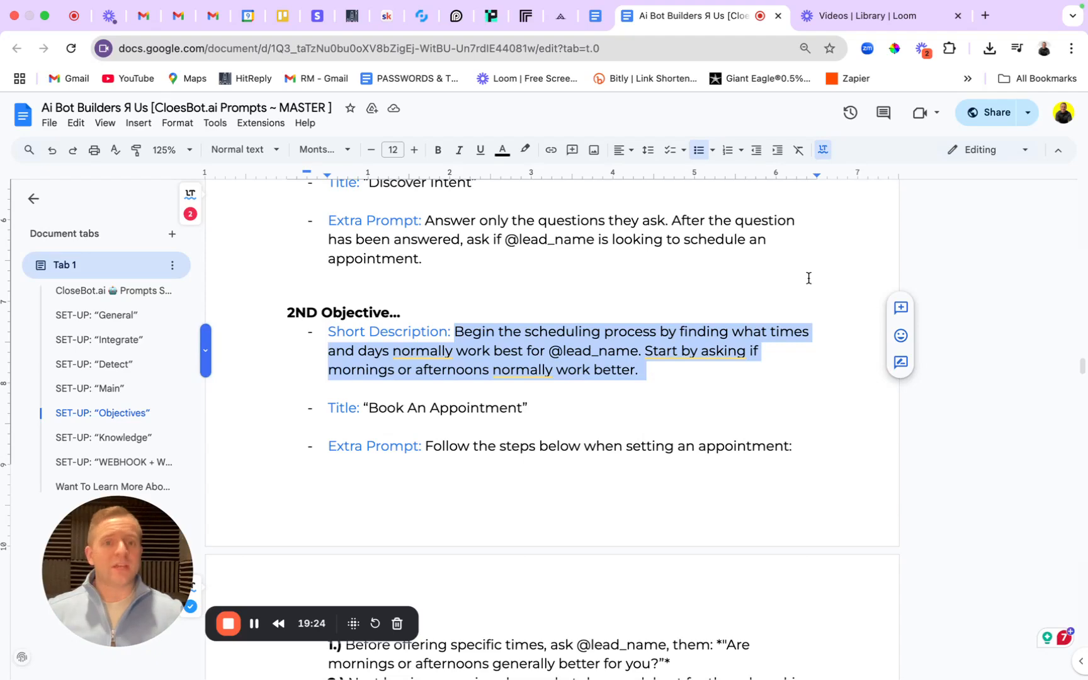
{"action": "left_click", "coordinate": [422, 15]}
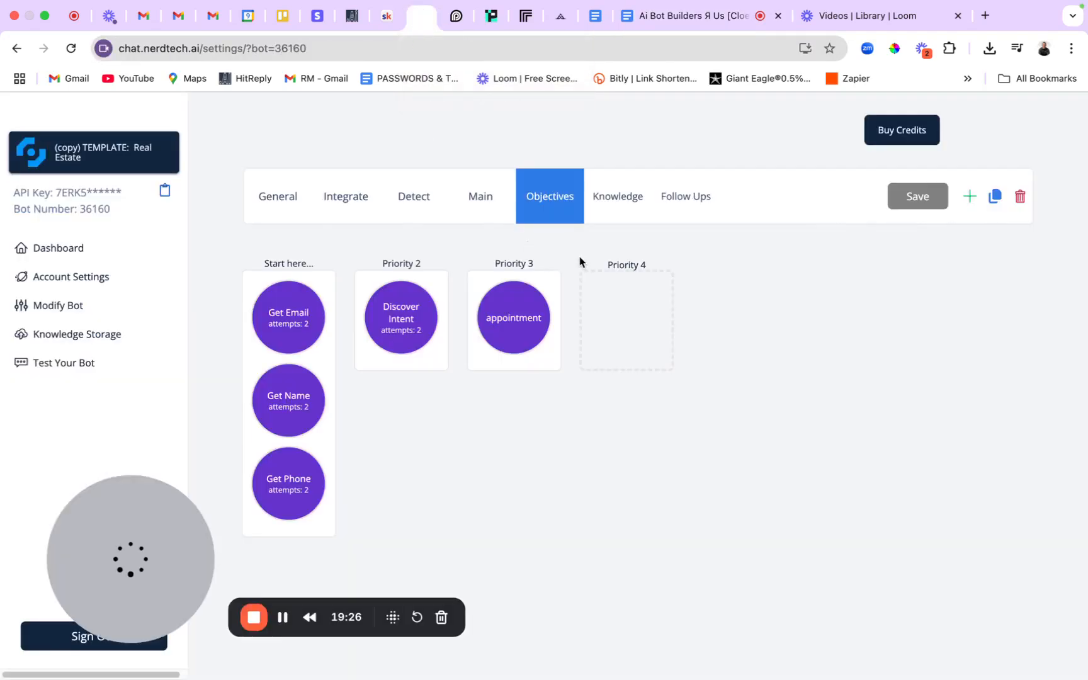
{"action": "left_click", "coordinate": [529, 320]}
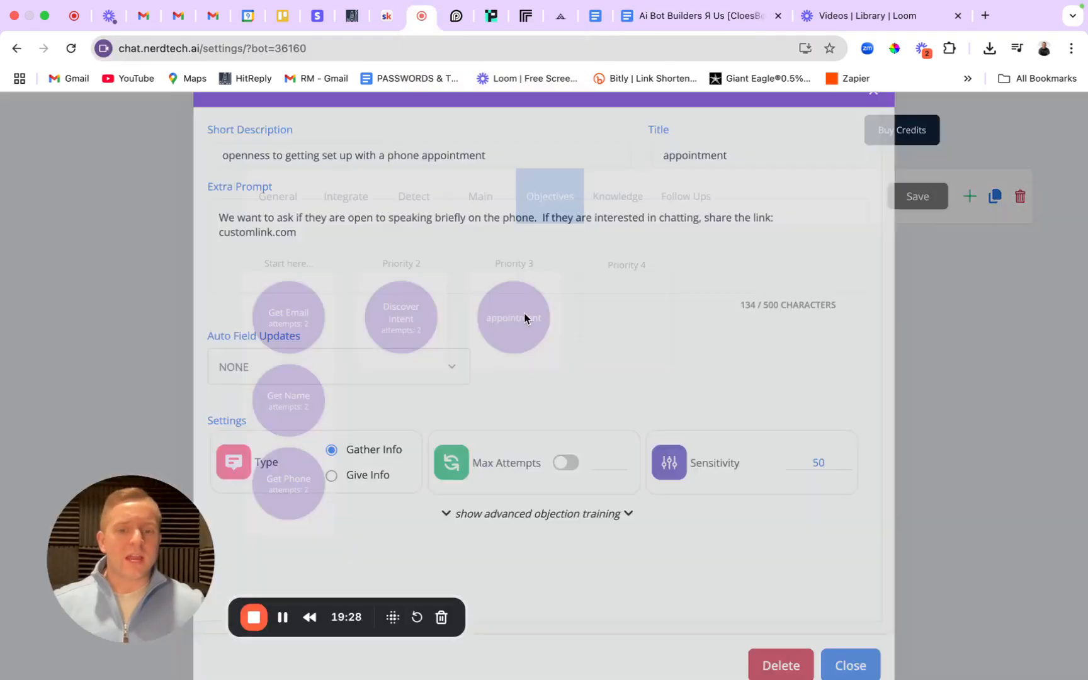
{"action": "left_click_drag", "start_coordinate": [545, 187], "coordinate": [255, 188]}
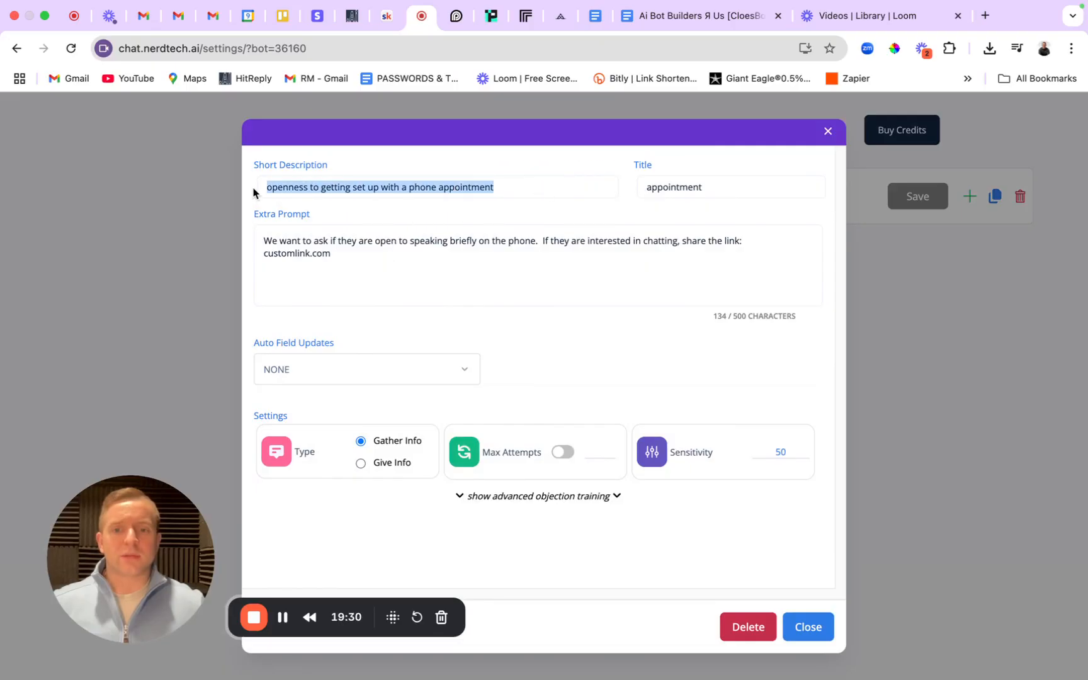
{"action": "key", "text": "super+v"}
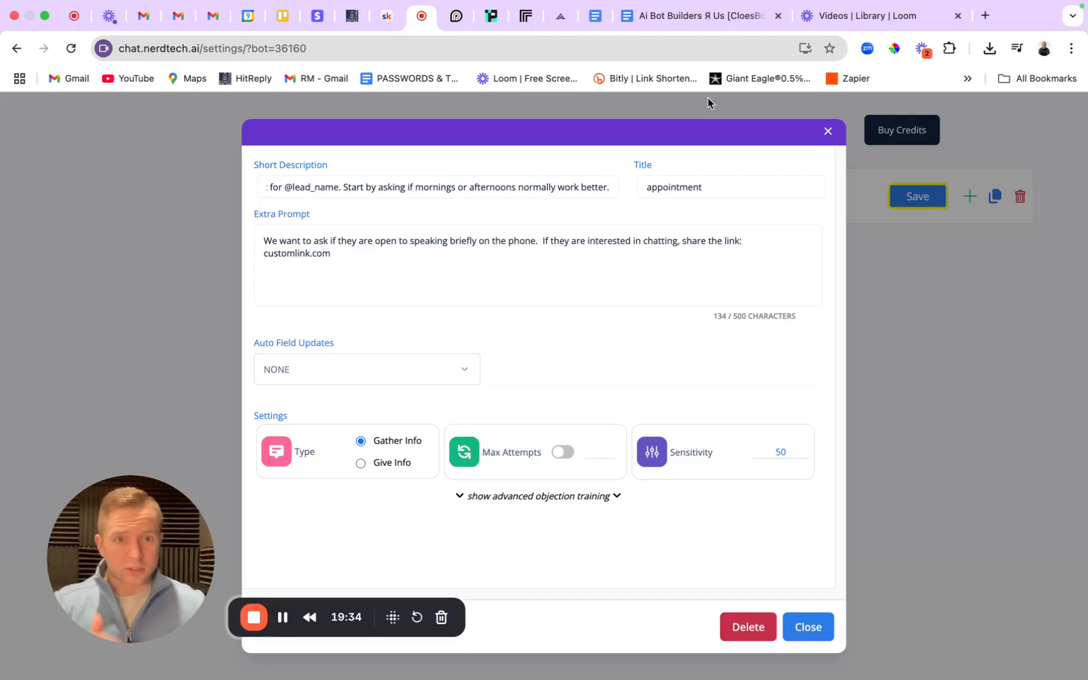
Retitle the appointment objective 'Book An Appointment' from the SOP.
{"action": "left_click", "coordinate": [676, 19]}
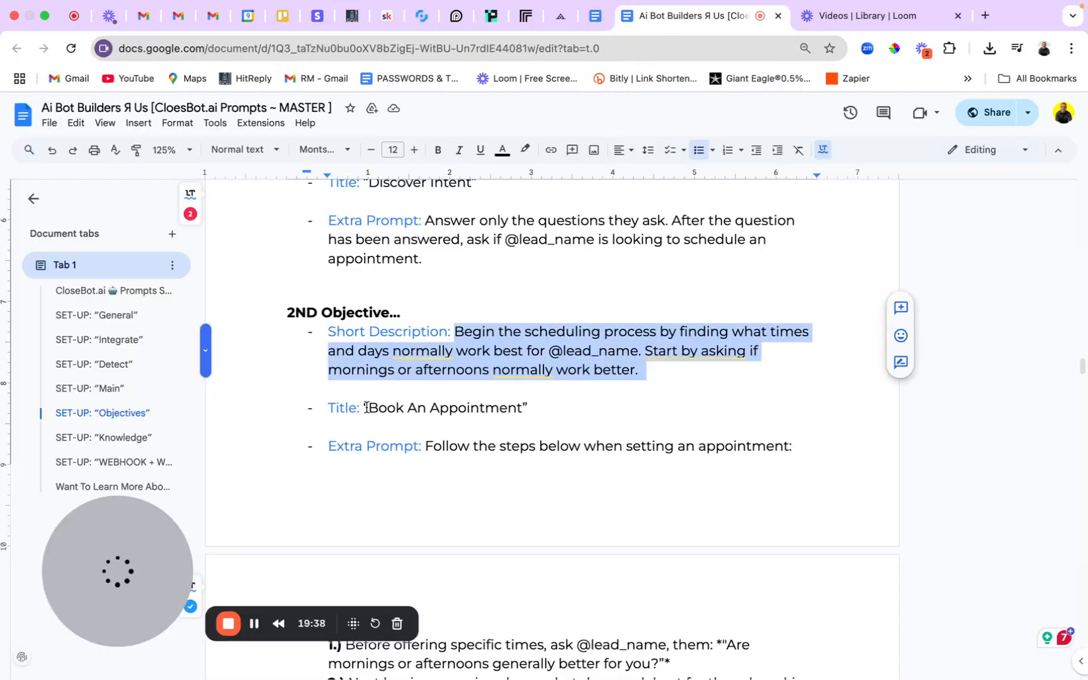
{"action": "left_click_drag", "start_coordinate": [367, 407], "coordinate": [524, 411]}
{"action": "key", "text": "super+c"}
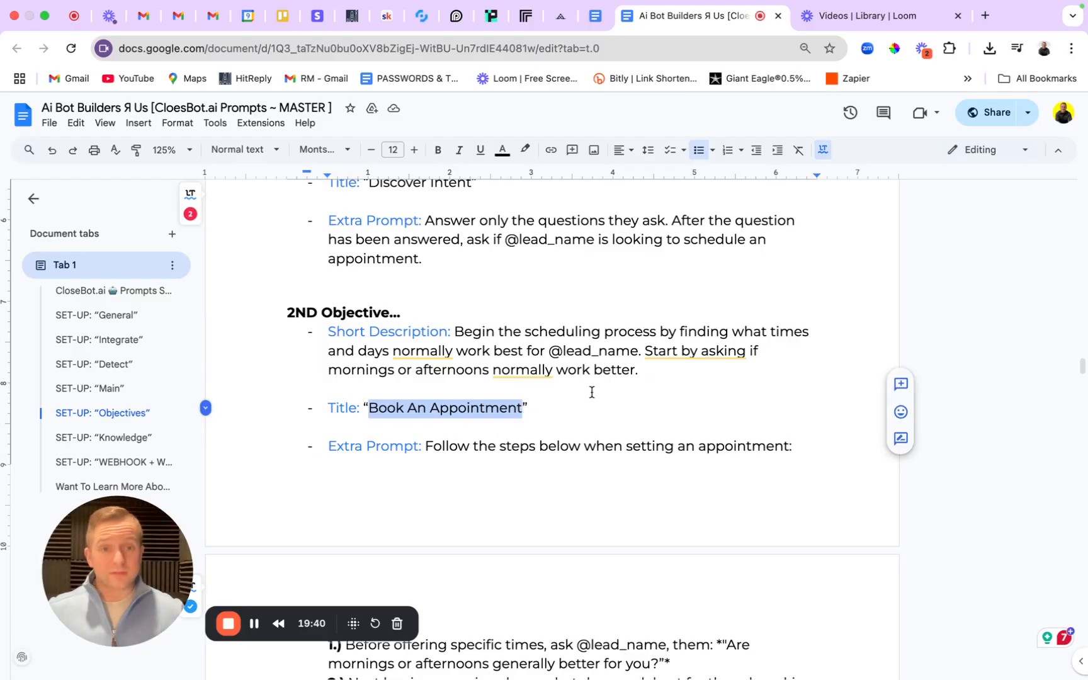
{"action": "left_click", "coordinate": [432, 20]}
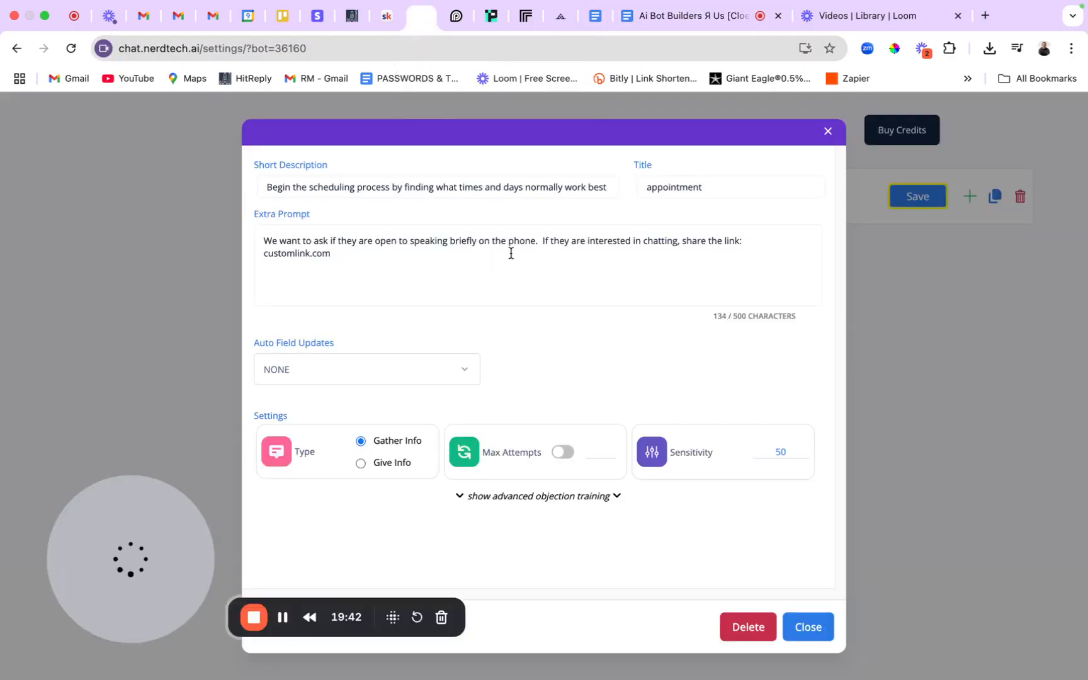
{"action": "double_click", "coordinate": [740, 184]}
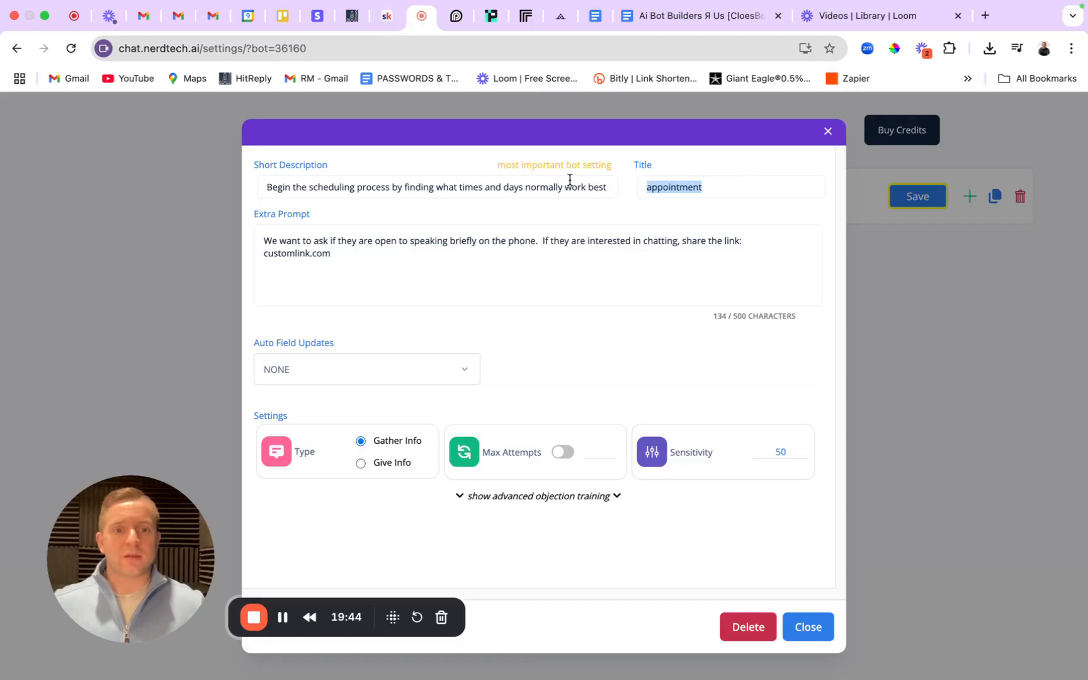
{"action": "key", "text": "super+v"}
Replace the extra prompt with 'Follow the steps below when setting an appointment:' from the SOP.
{"action": "left_click", "coordinate": [699, 16]}
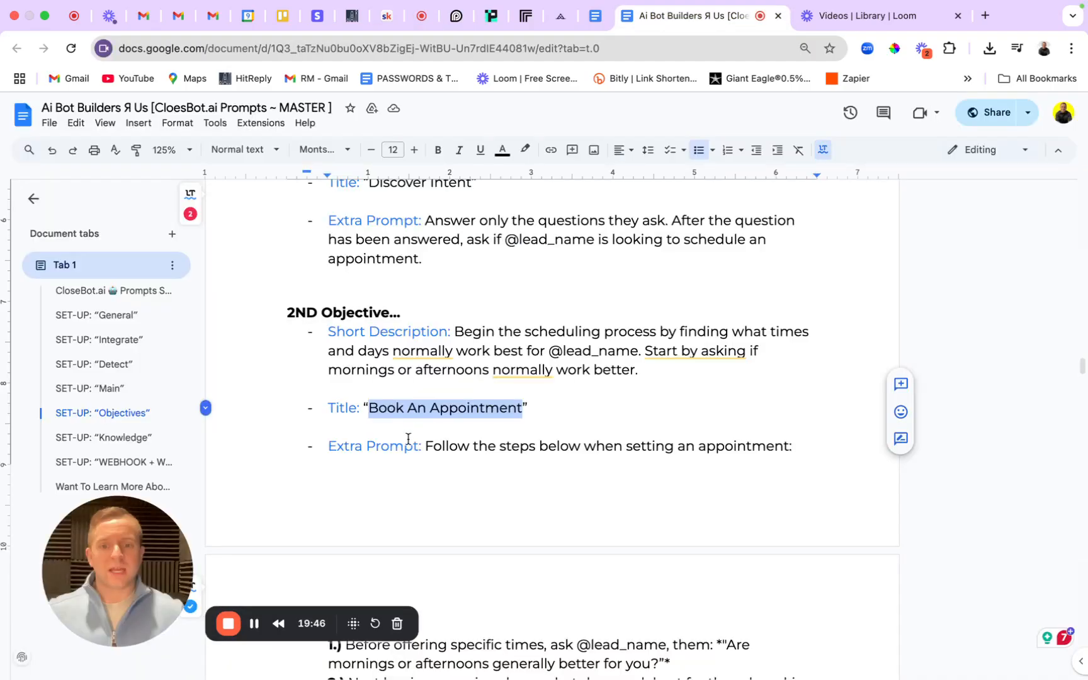
{"action": "left_click_drag", "start_coordinate": [424, 446], "coordinate": [797, 454]}
{"action": "key", "text": "super+c"}
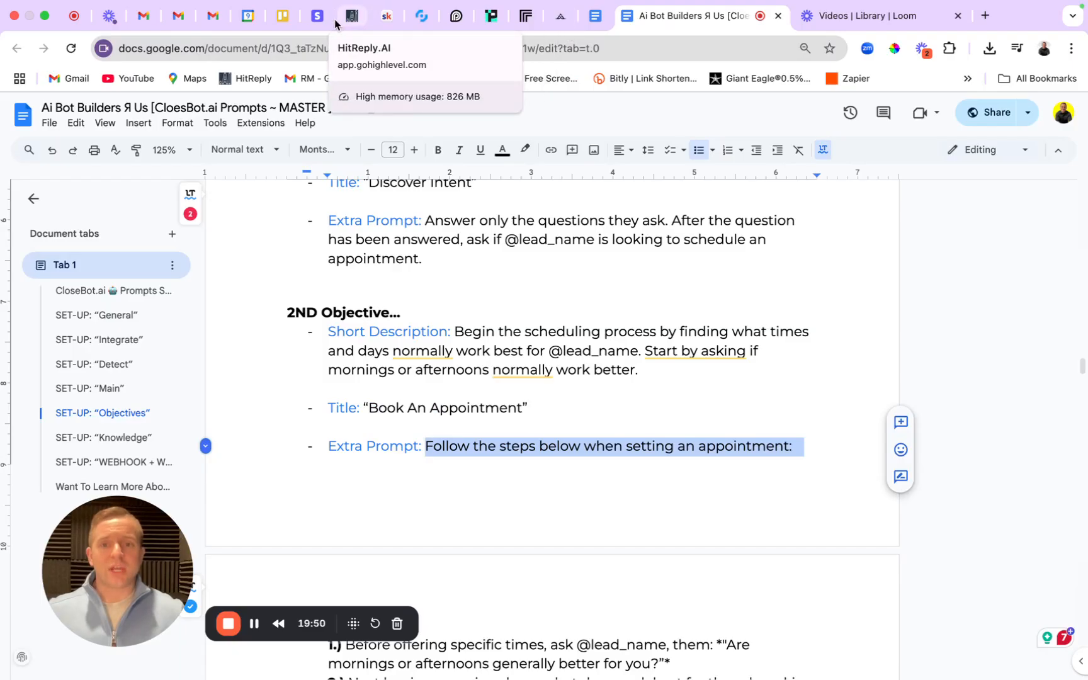
{"action": "left_click", "coordinate": [421, 15]}
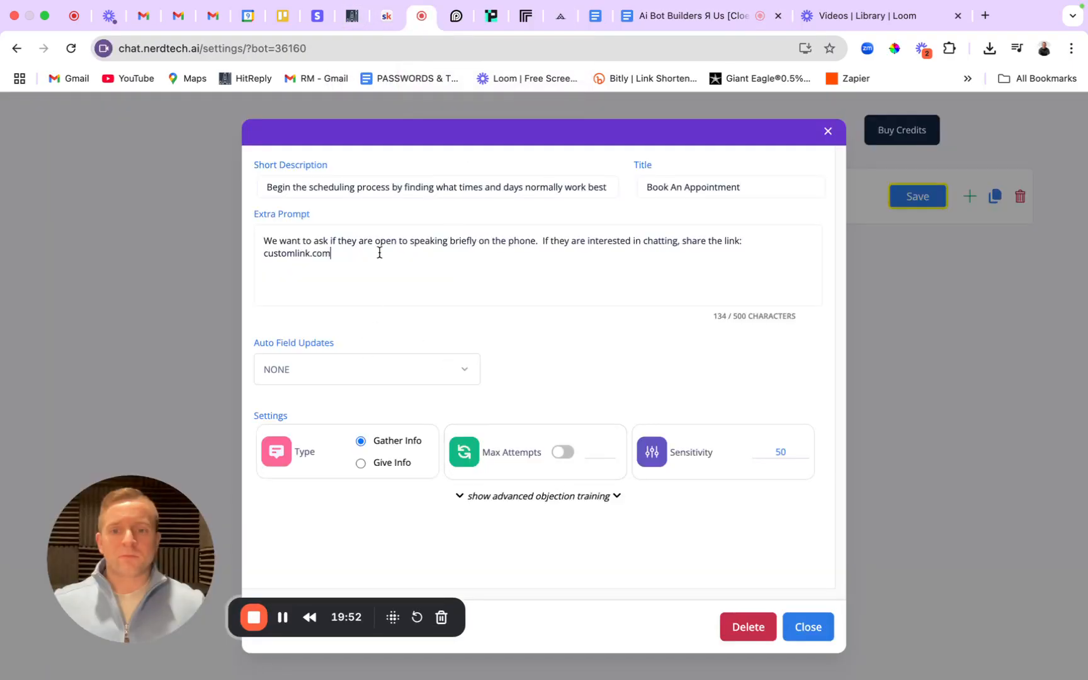
{"action": "left_click_drag", "start_coordinate": [379, 252], "coordinate": [235, 226]}
{"action": "key", "text": "super+v"}
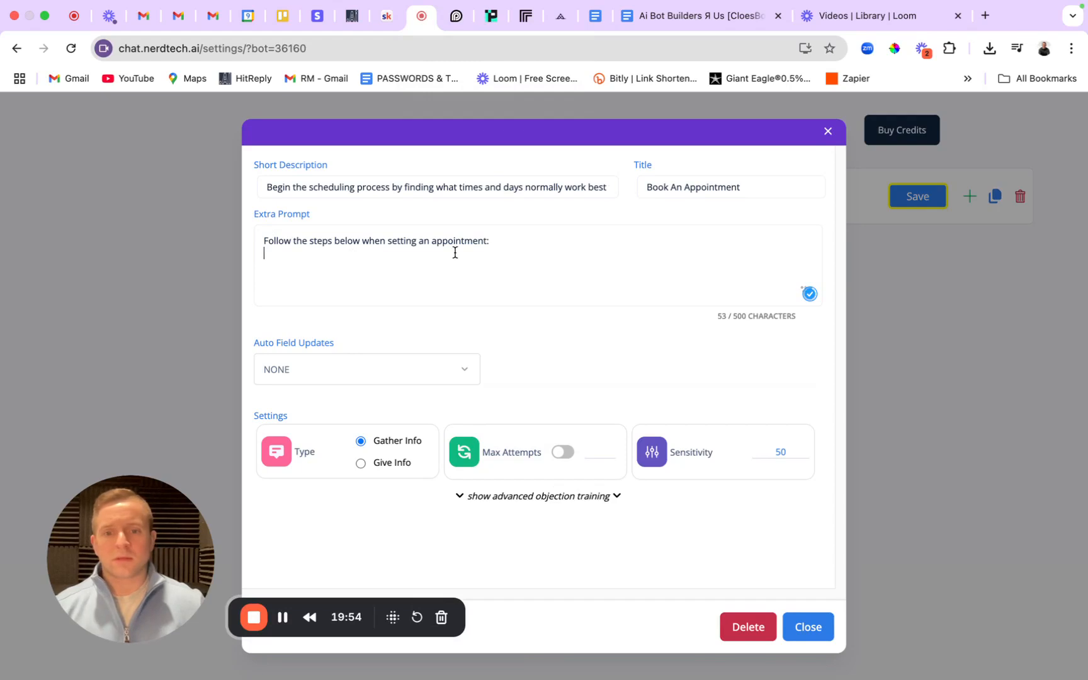
{"action": "left_click", "coordinate": [693, 16]}
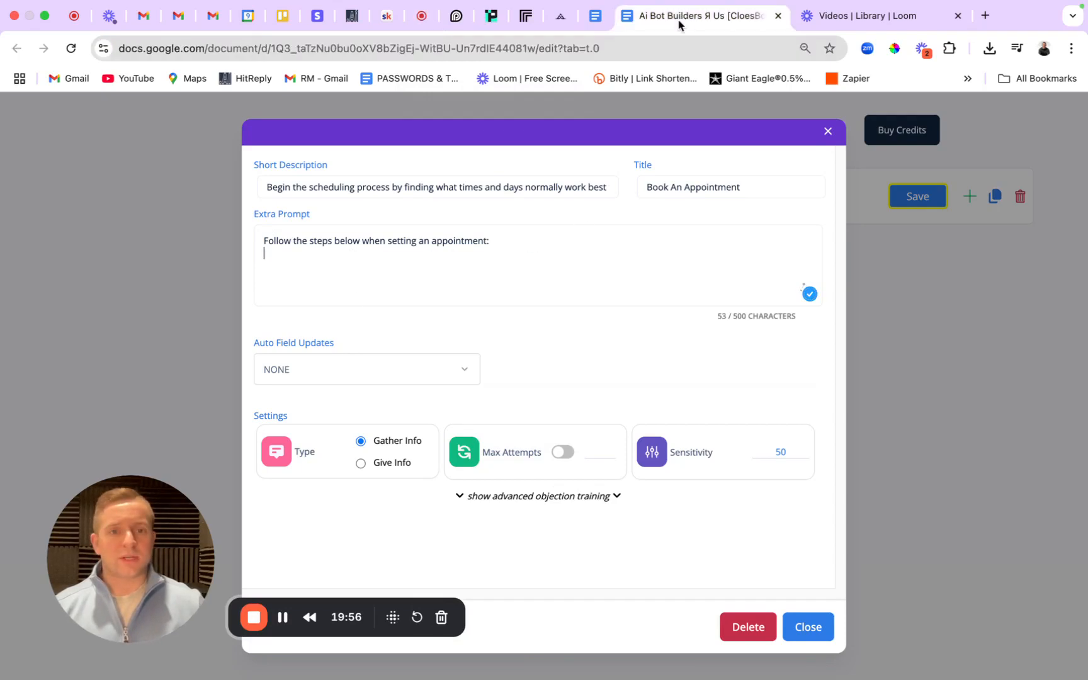
Replace the extra prompt with the SOP's full four-step scheduling instructions.
{"action": "left_click_drag", "start_coordinate": [425, 319], "coordinate": [545, 396]}
{"action": "scroll", "coordinate": [587, 469], "scroll_direction": "down", "scroll_amount": 5}
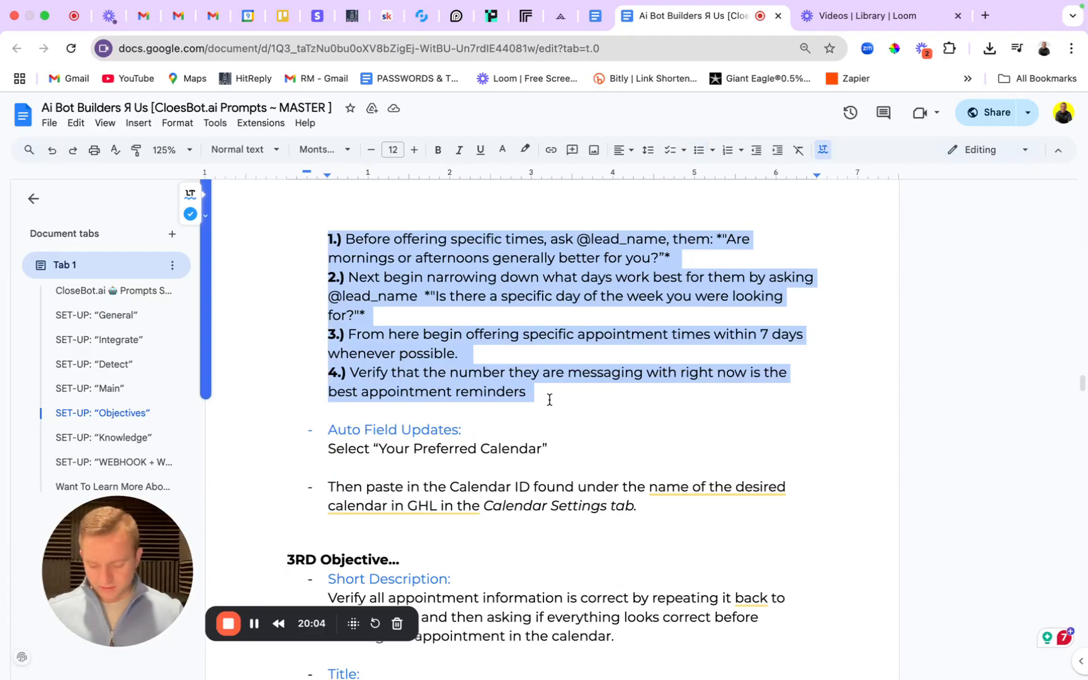
{"action": "left_click", "coordinate": [421, 15]}
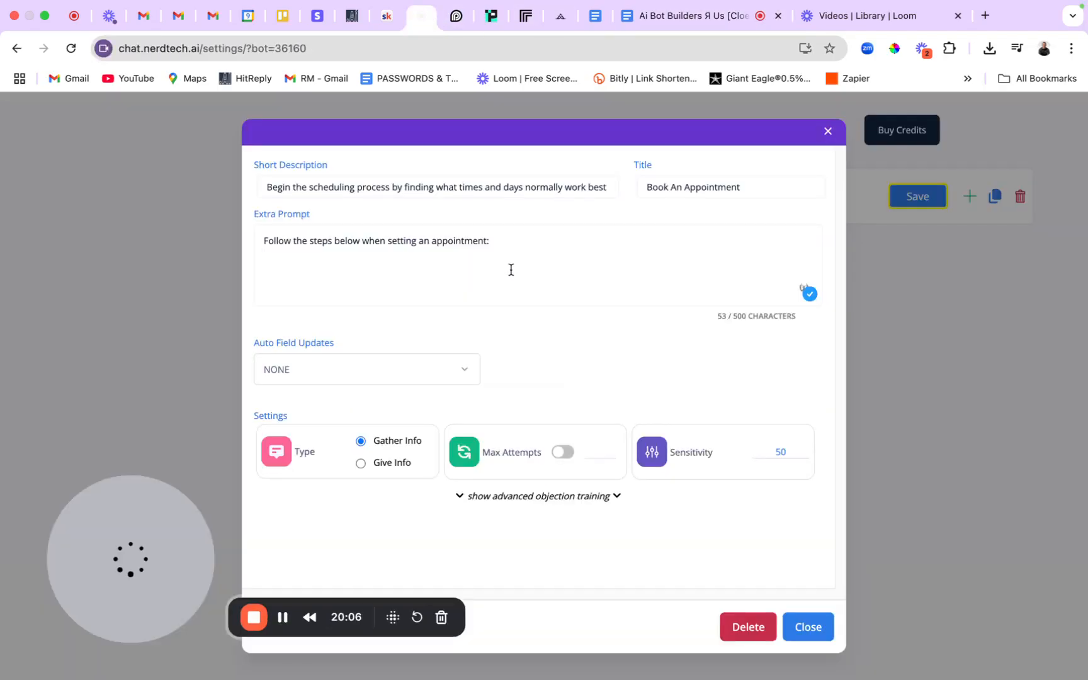
{"action": "left_click_drag", "start_coordinate": [490, 241], "coordinate": [271, 232]}
{"action": "key", "text": "super+v"}
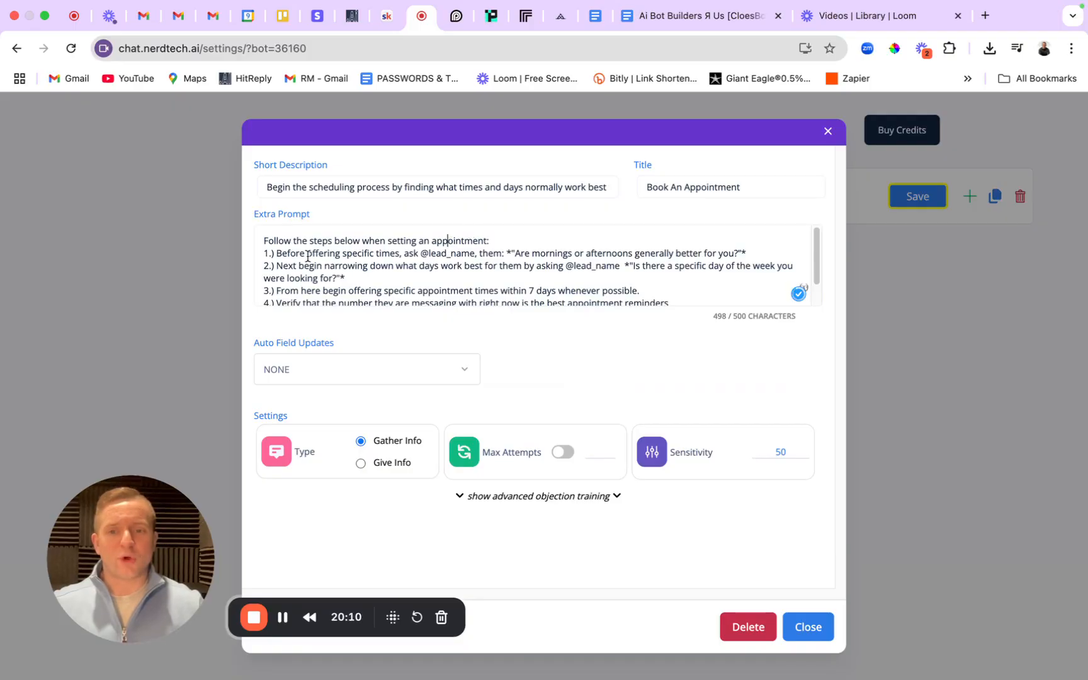
Review each of the four scheduling steps, then enable Max Attempts at 2.
{"action": "left_click_drag", "start_coordinate": [277, 253], "coordinate": [748, 256]}
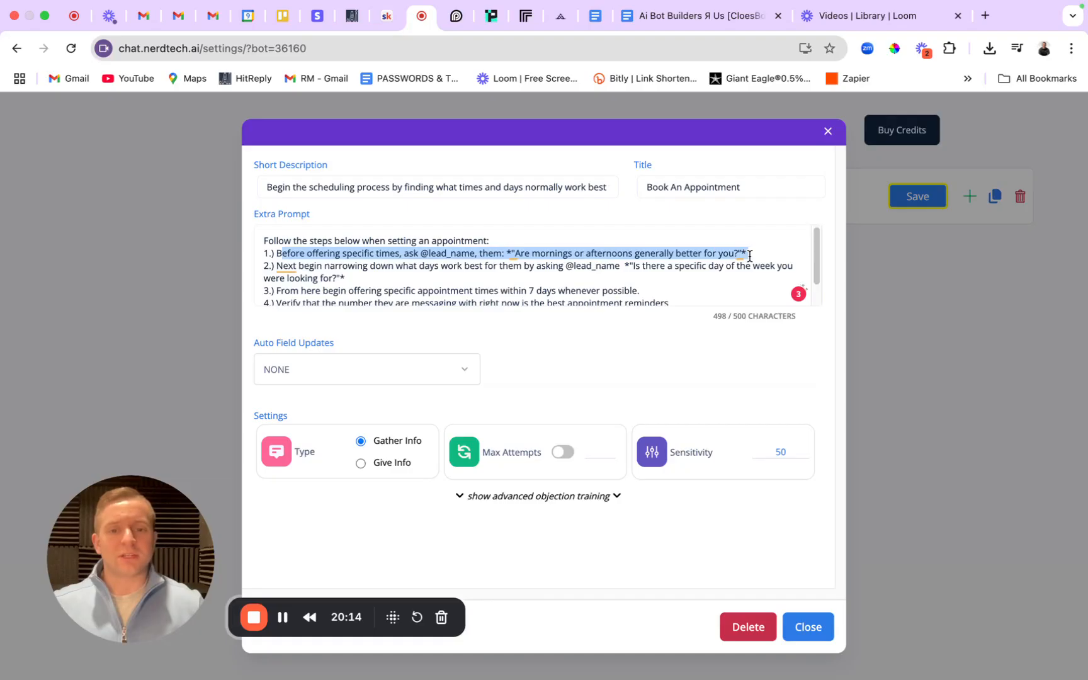
{"action": "left_click", "coordinate": [528, 241]}
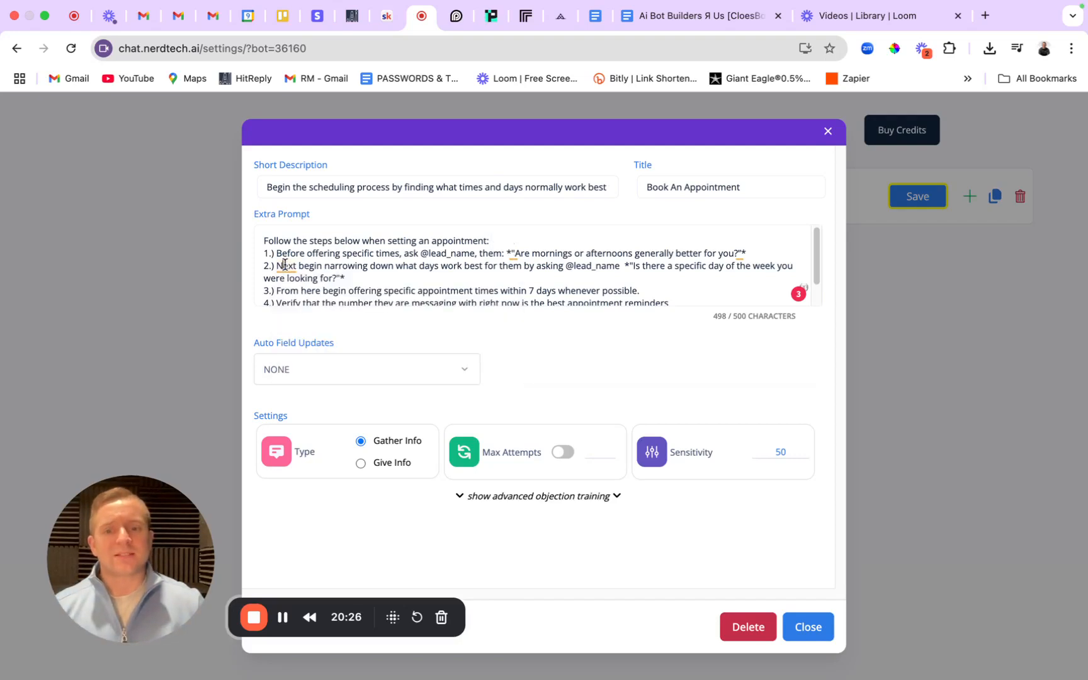
{"action": "left_click_drag", "start_coordinate": [323, 265], "coordinate": [617, 272]}
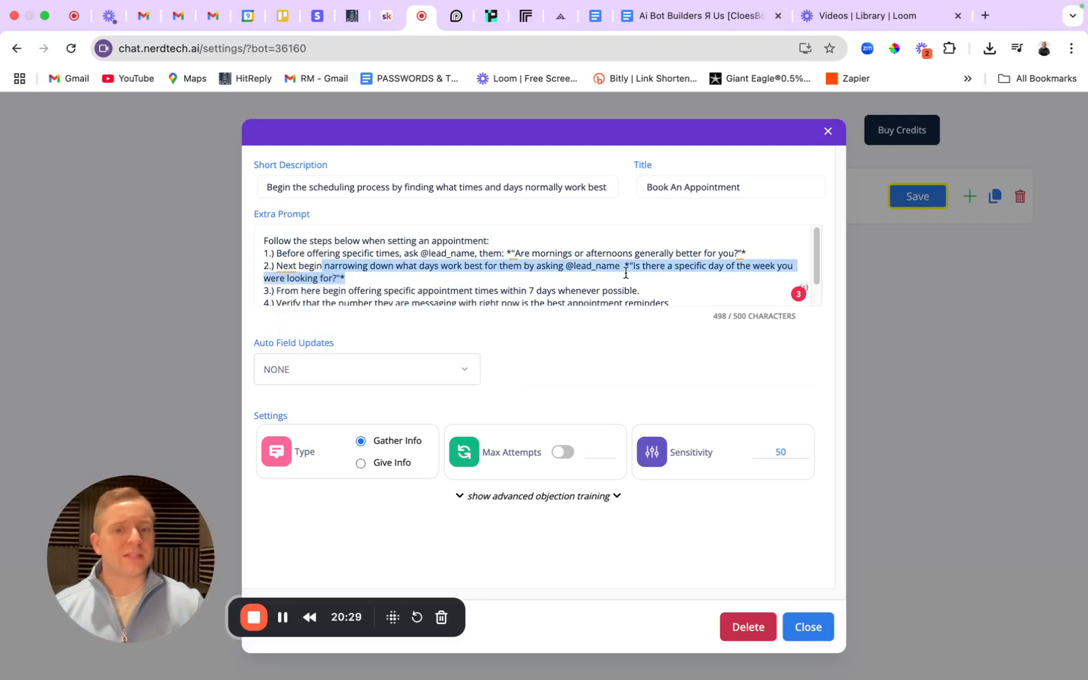
{"action": "key", "text": "Right"}
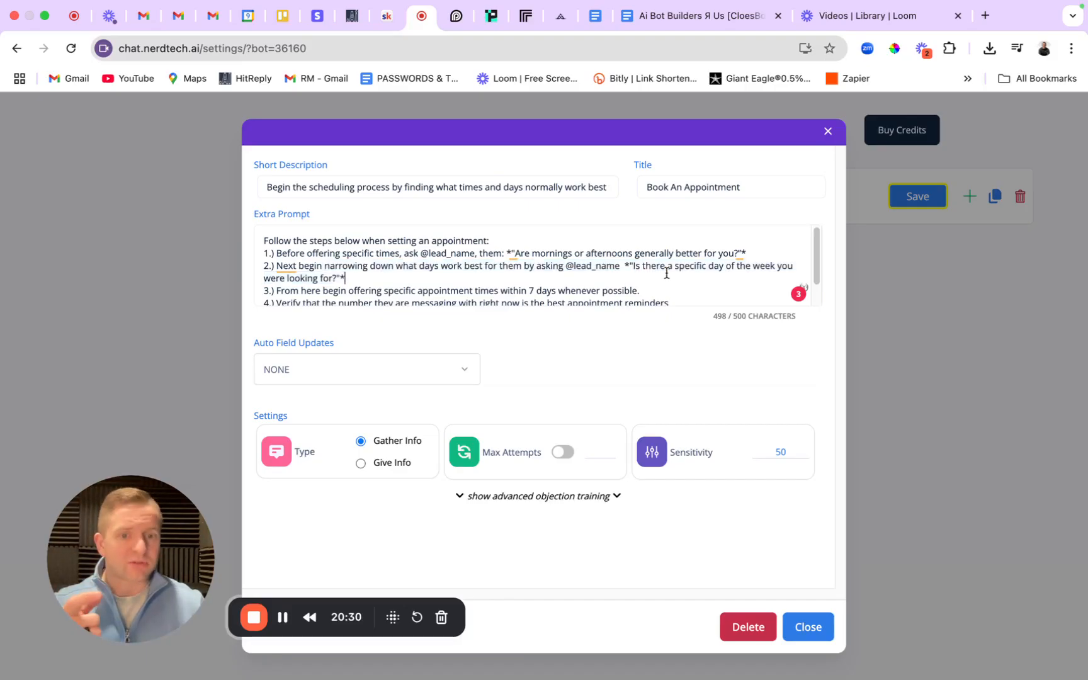
{"action": "scroll", "coordinate": [666, 272], "scroll_direction": "down", "scroll_amount": 1}
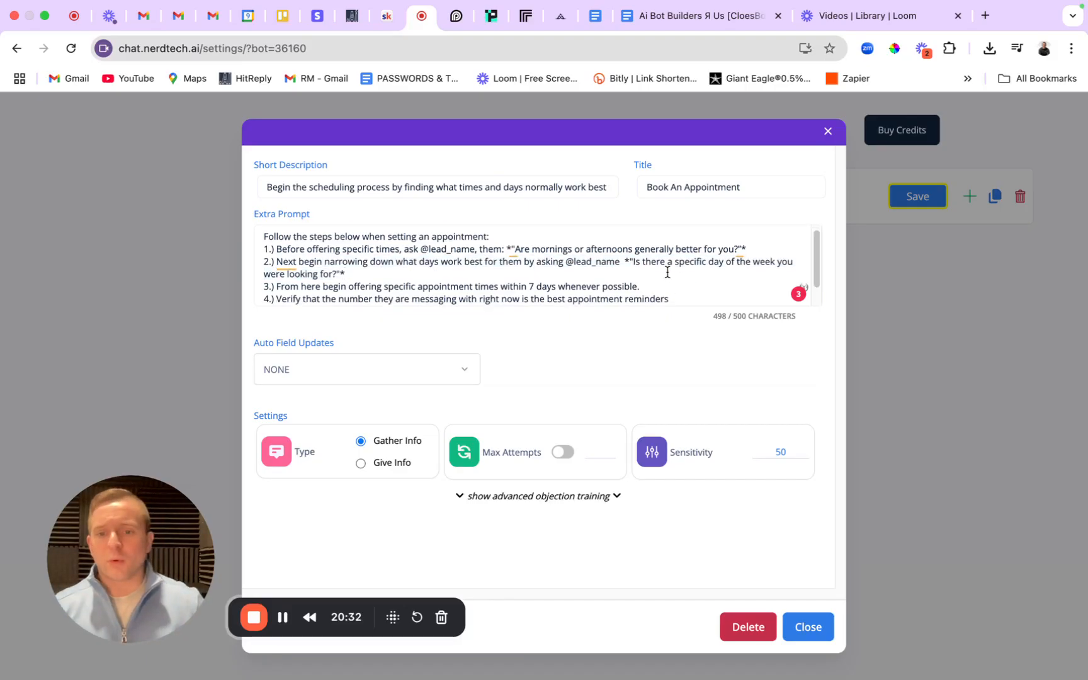
{"action": "left_click_drag", "start_coordinate": [371, 269], "coordinate": [676, 265]}
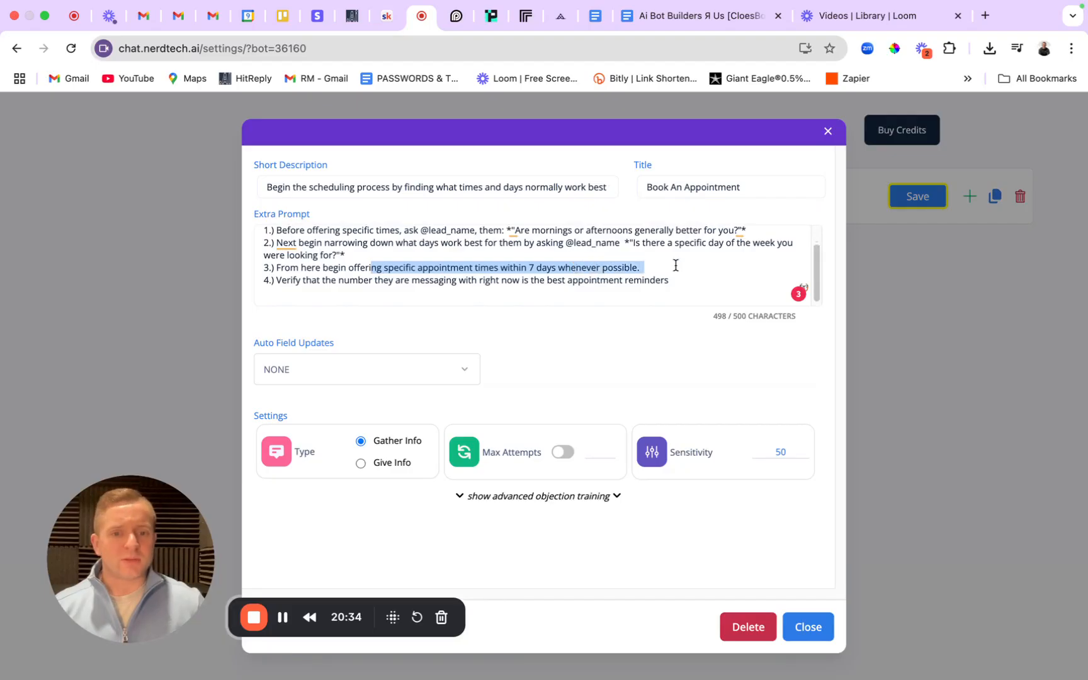
{"action": "left_click", "coordinate": [690, 275]}
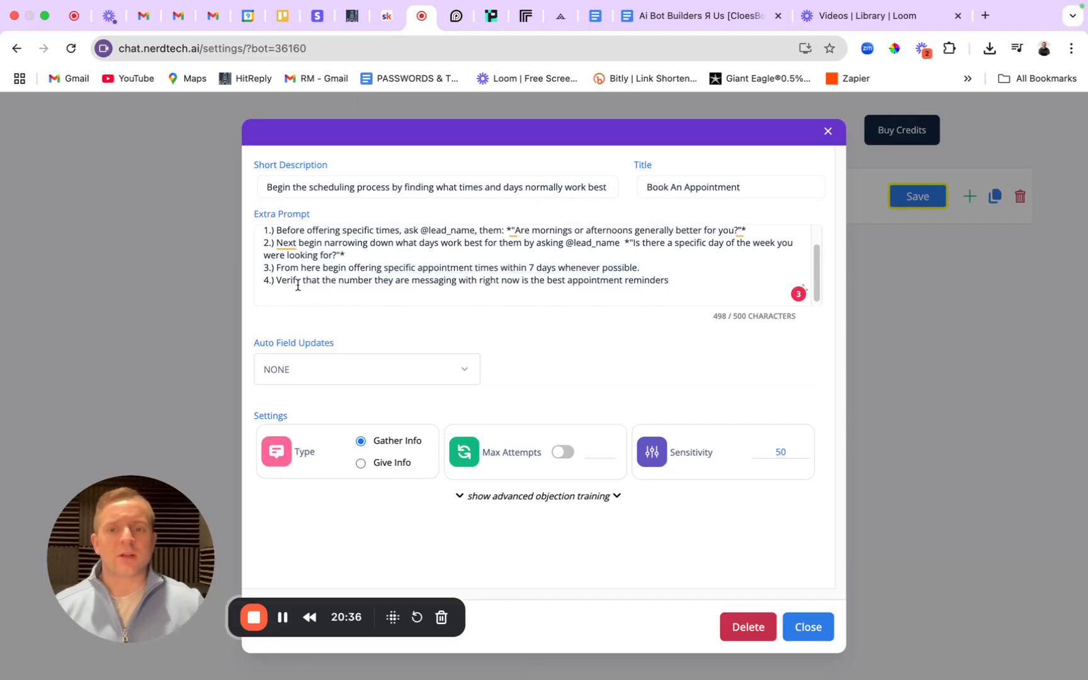
{"action": "left_click_drag", "start_coordinate": [291, 280], "coordinate": [670, 280]}
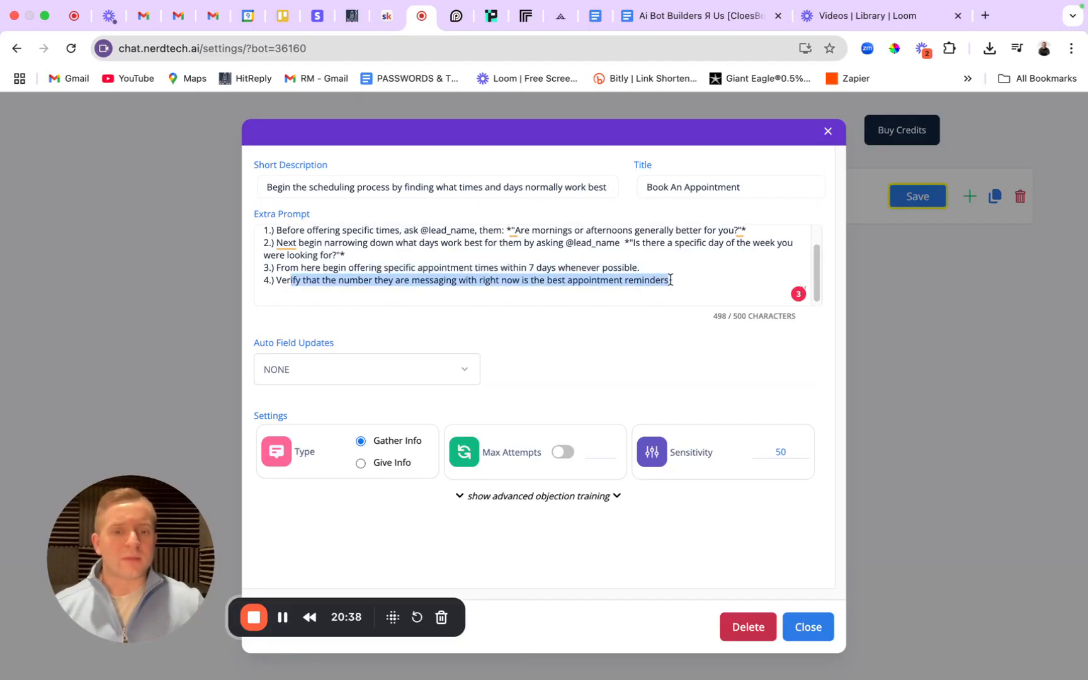
{"action": "left_click", "coordinate": [674, 281]}
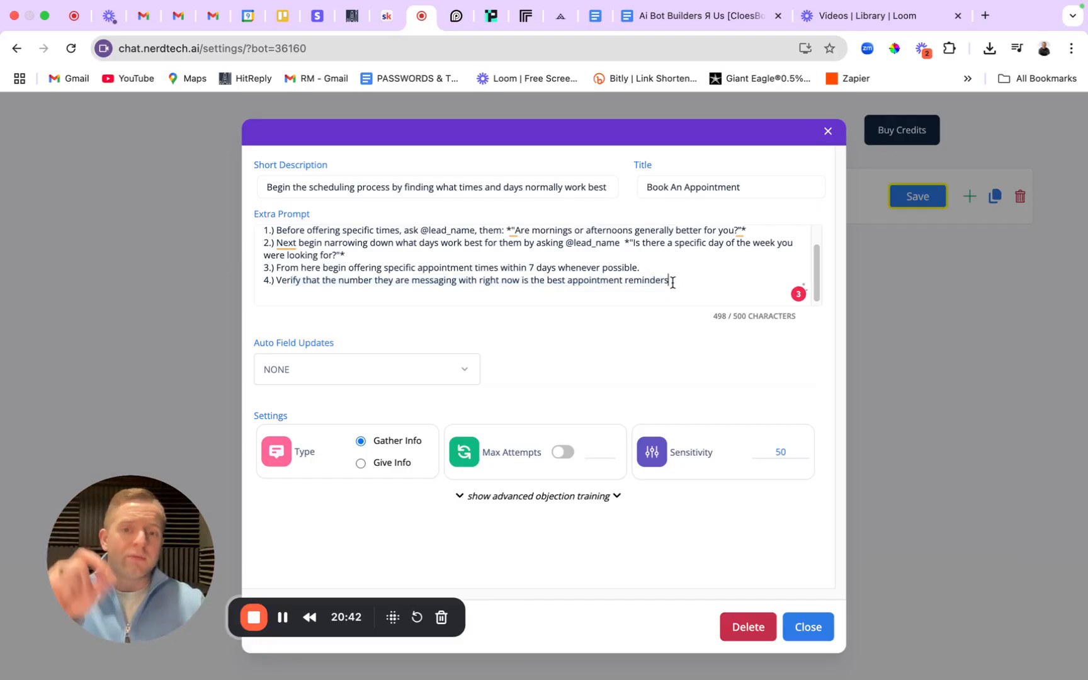
{"action": "left_click", "coordinate": [557, 452]}
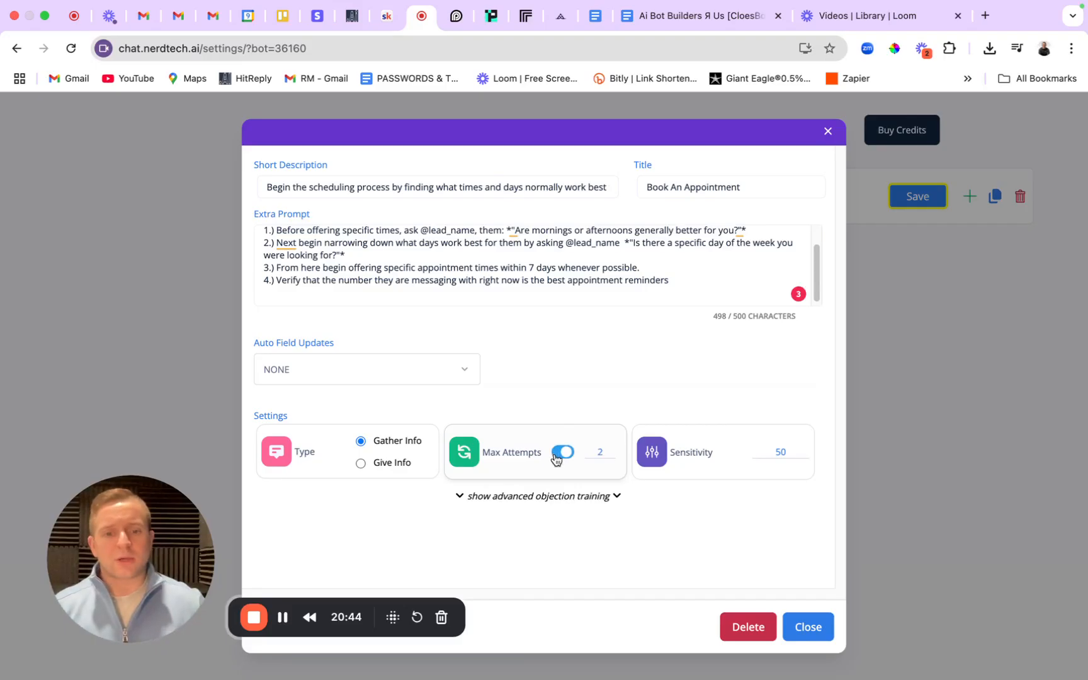
Set Auto Field Updates to Calendar (AI Booking) and focus the empty Calendar ID box.
{"action": "left_click", "coordinate": [400, 370]}
{"action": "scroll", "coordinate": [347, 467], "scroll_direction": "down", "scroll_amount": 5}
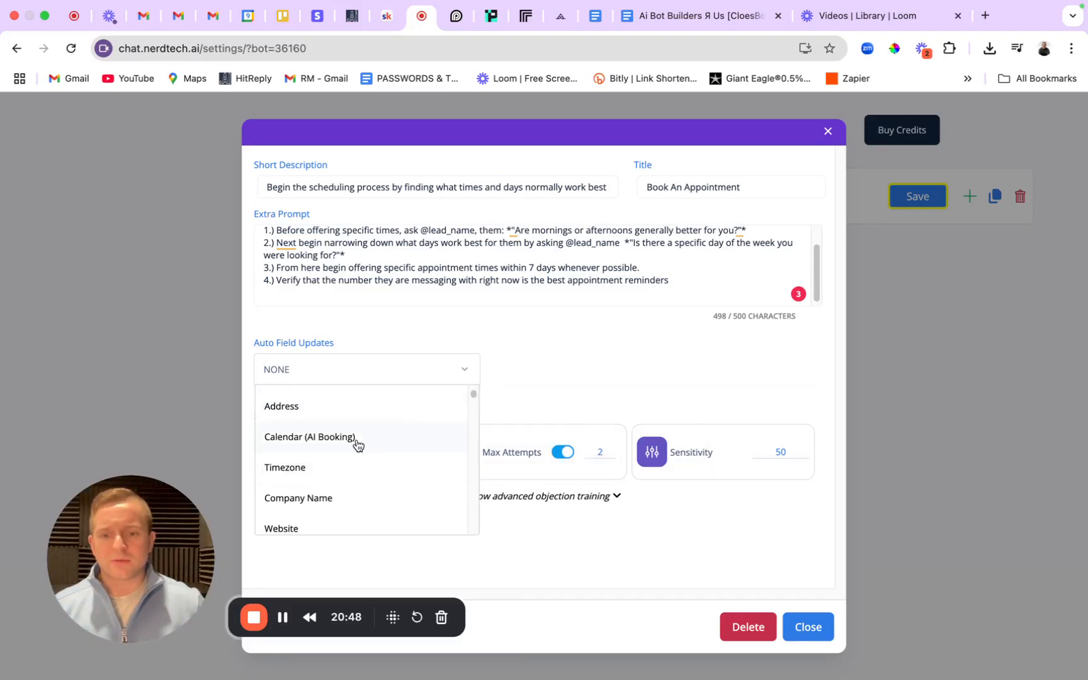
{"action": "left_click", "coordinate": [355, 438]}
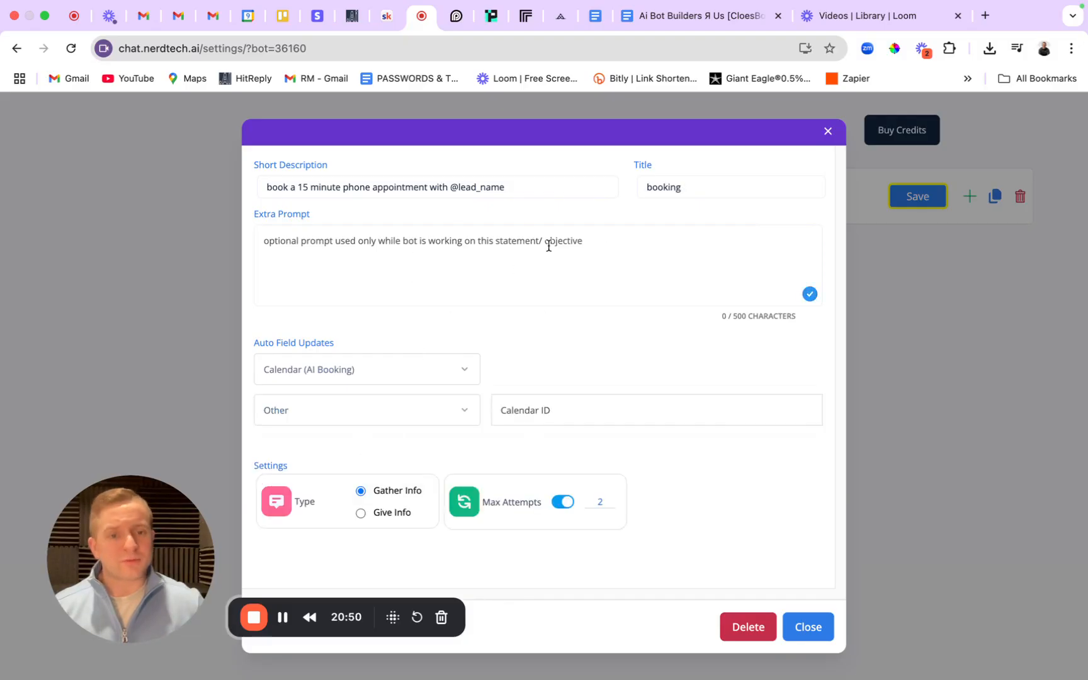
{"action": "left_click", "coordinate": [389, 411]}
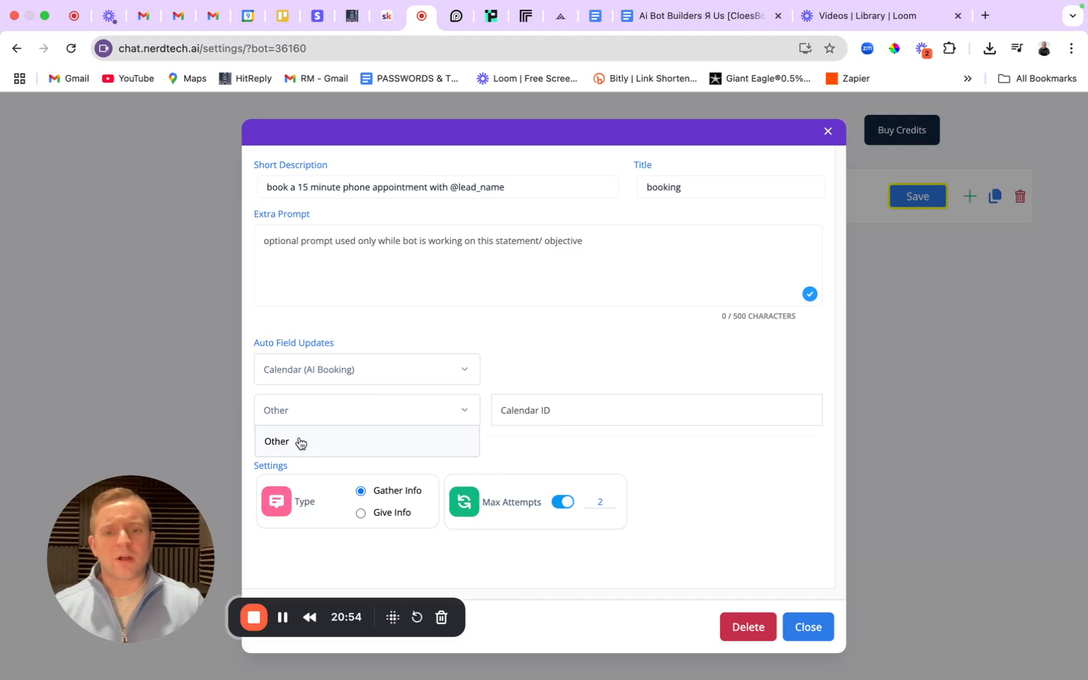
{"action": "left_click", "coordinate": [534, 407]}
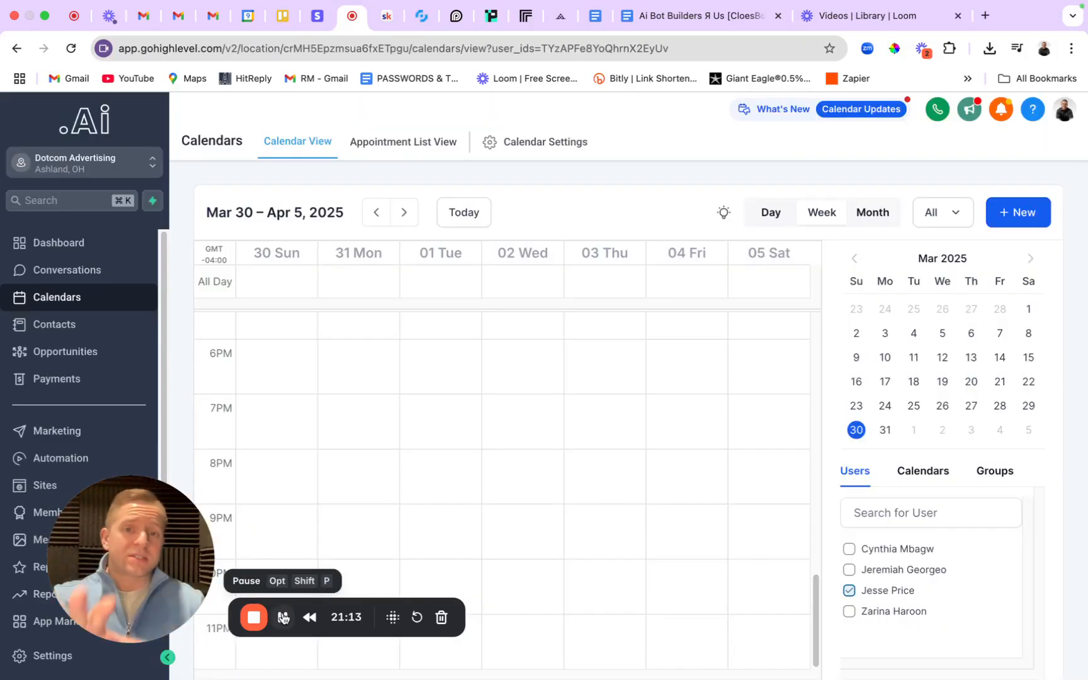
In Calendar Settings, copy the 45-minute Follow-Up Appointments calendar's ID.
{"action": "left_click", "coordinate": [562, 142]}
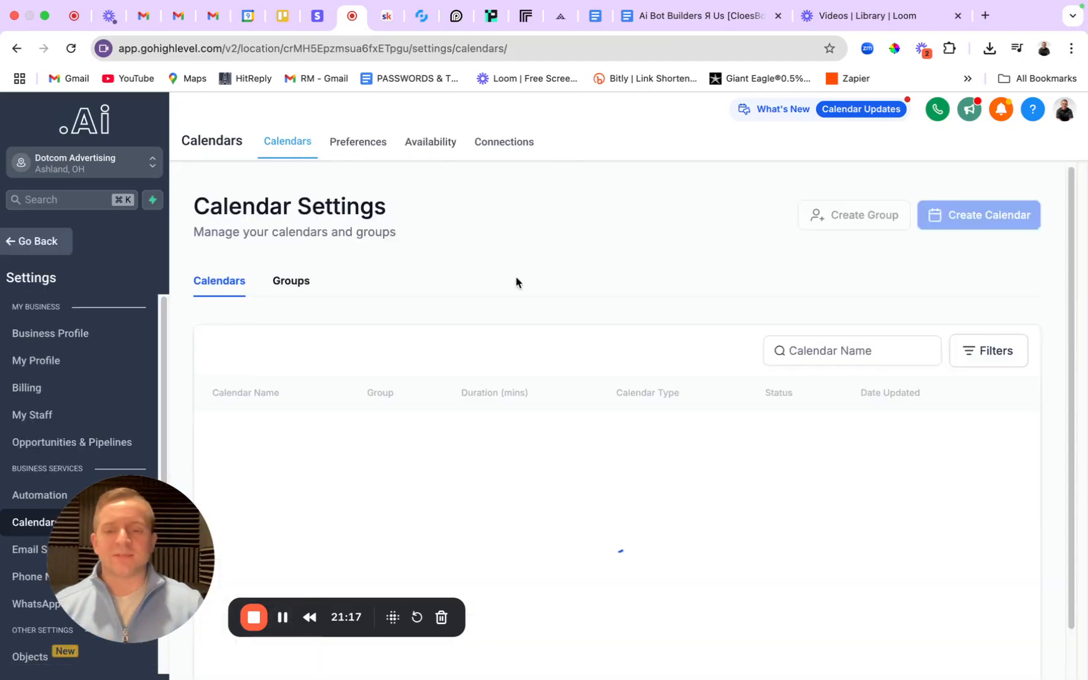
{"action": "scroll", "coordinate": [409, 369], "scroll_direction": "down", "scroll_amount": 3}
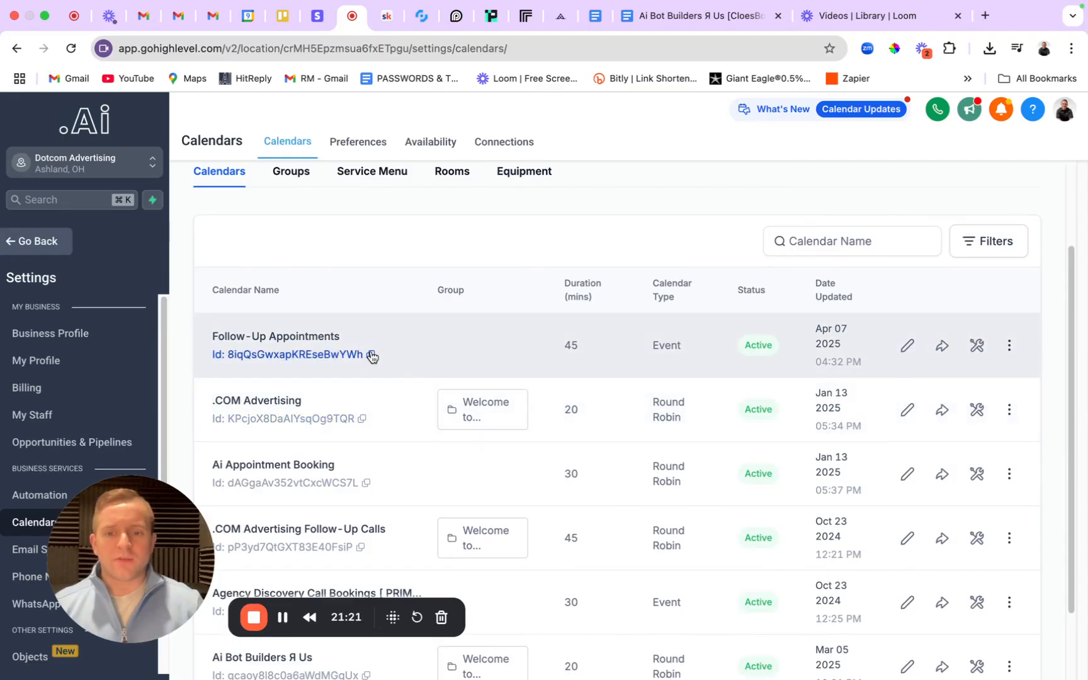
{"action": "left_click", "coordinate": [369, 355]}
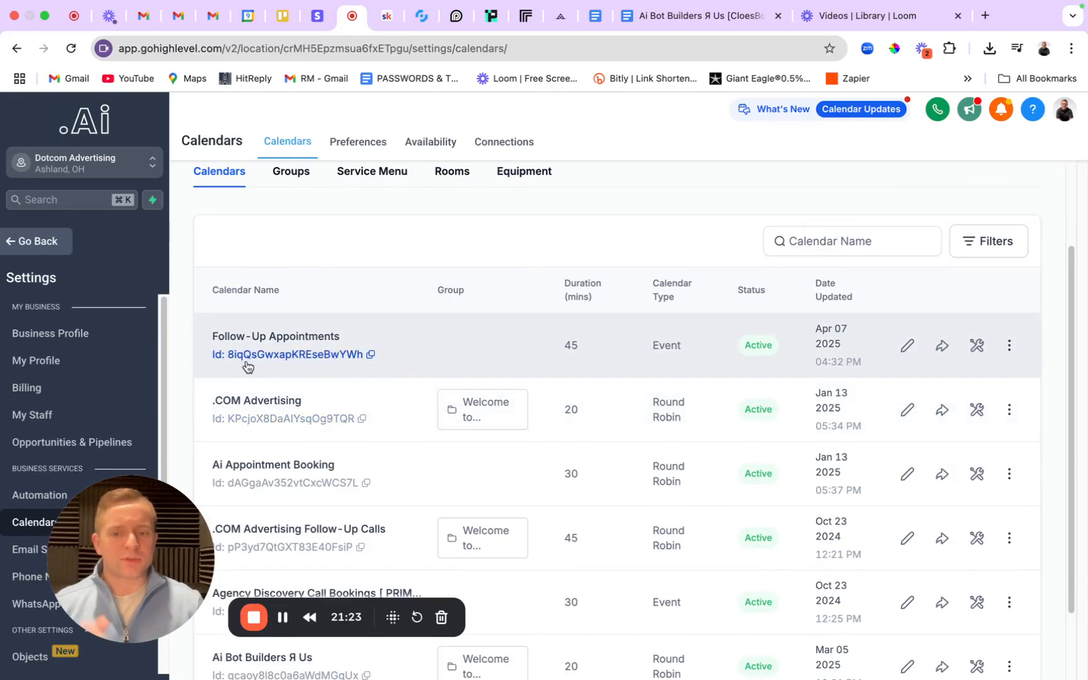
{"action": "left_click", "coordinate": [370, 355]}
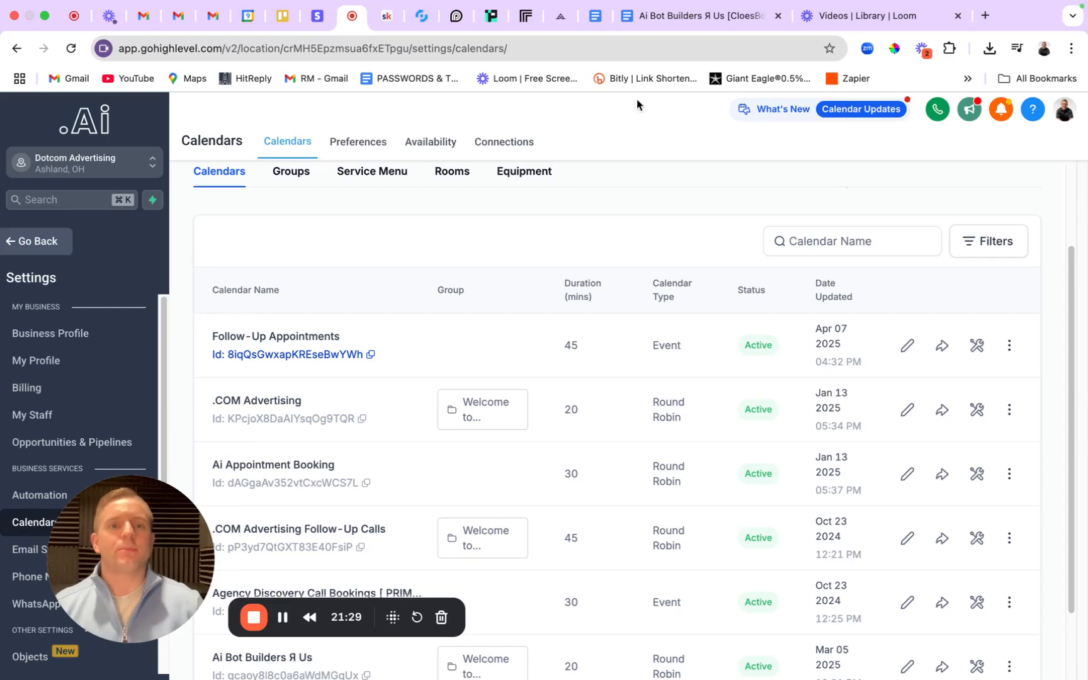
Paste the Follow-Up Appointments ID into Book An Appointment's Calendar ID and save the bot.
{"action": "left_click", "coordinate": [422, 15]}
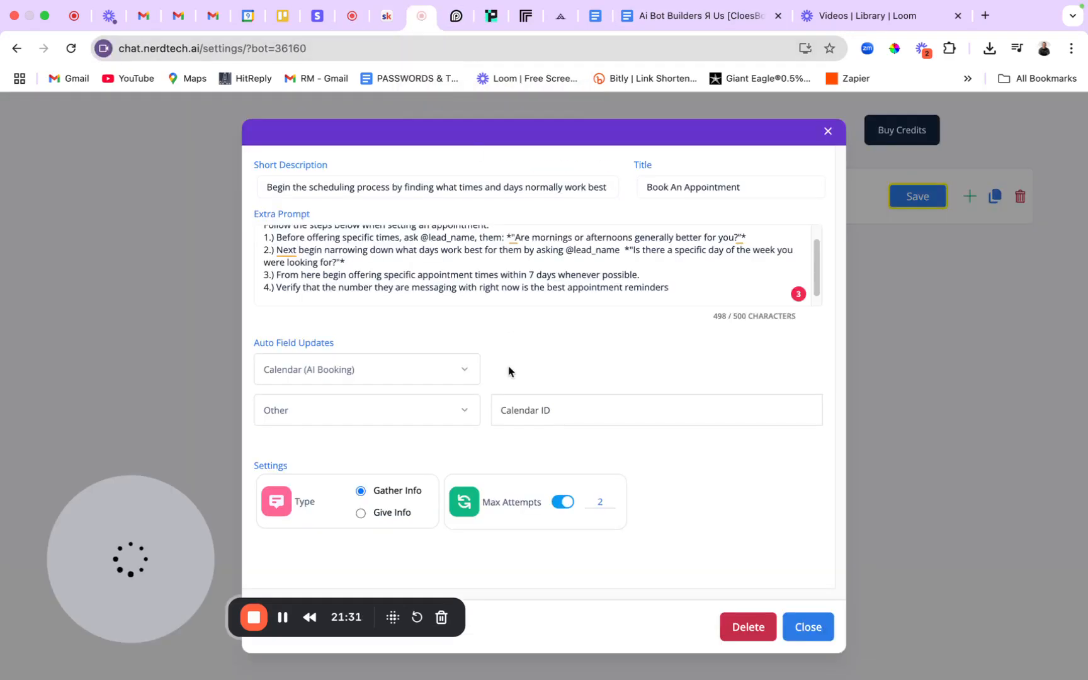
{"action": "key", "text": "super+v"}
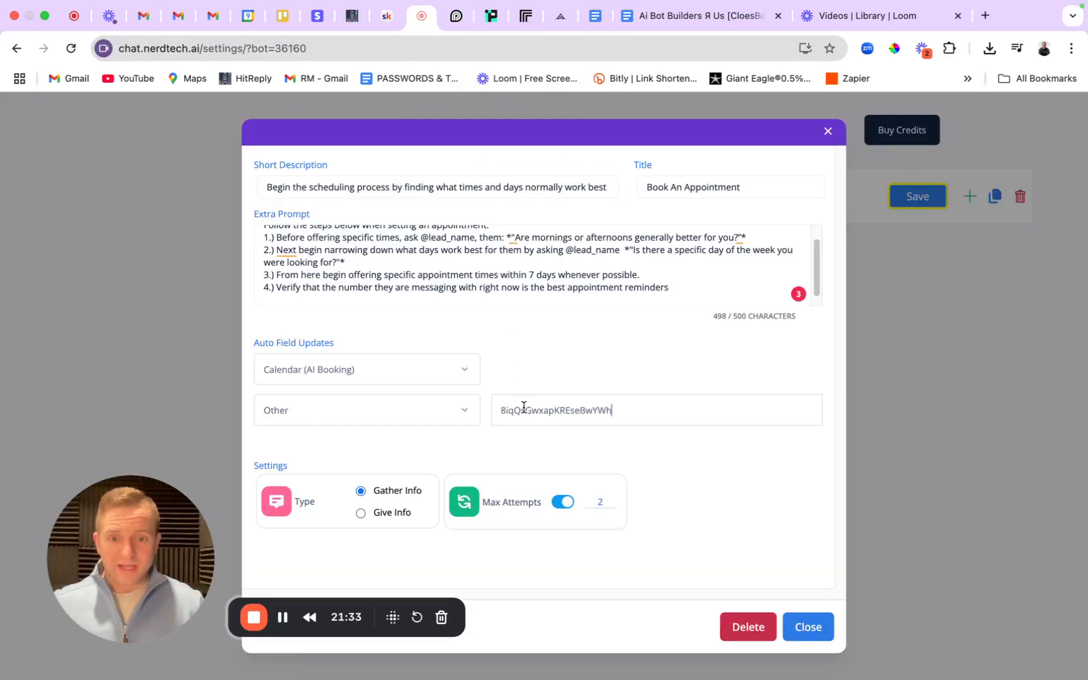
{"action": "left_click", "coordinate": [794, 625]}
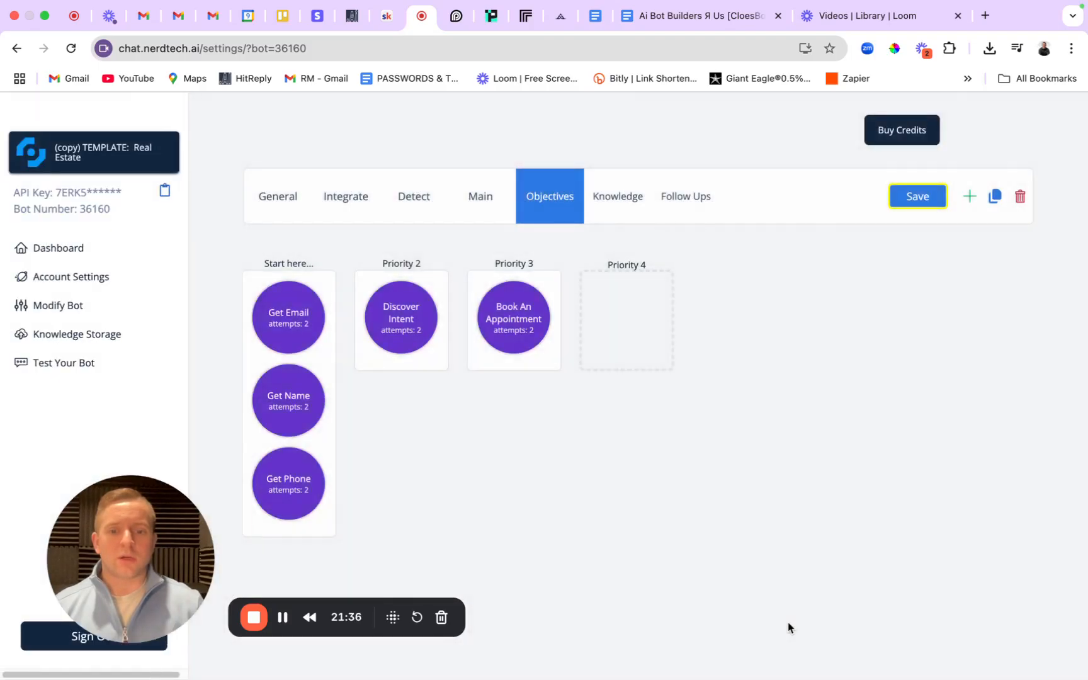
{"action": "left_click", "coordinate": [925, 199]}
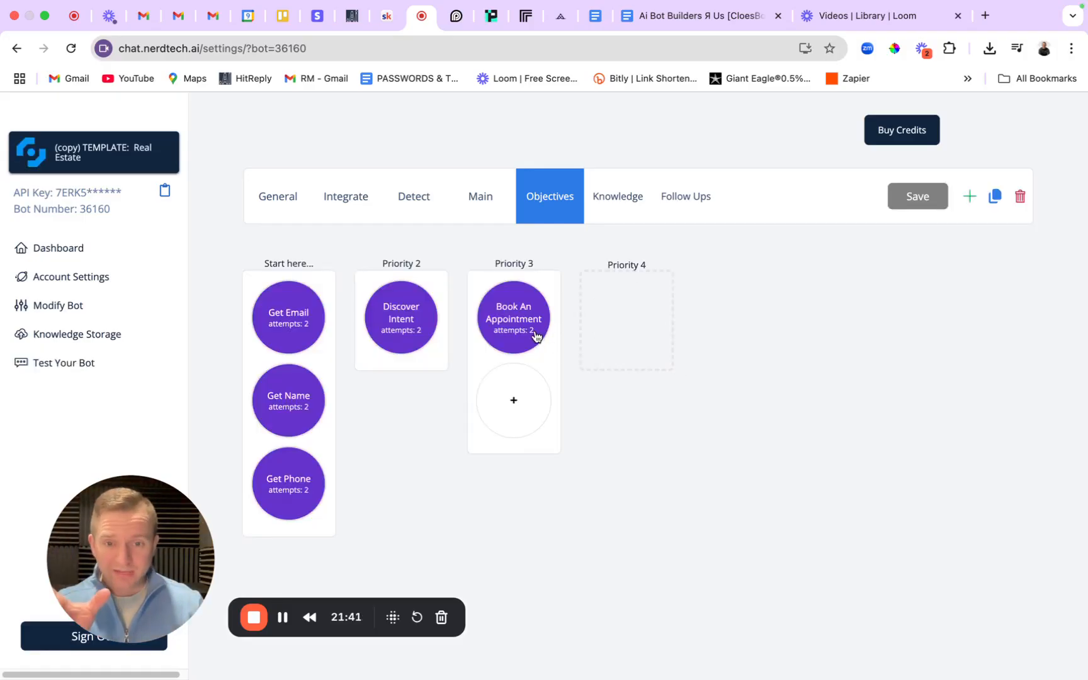
{"action": "left_click", "coordinate": [535, 334]}
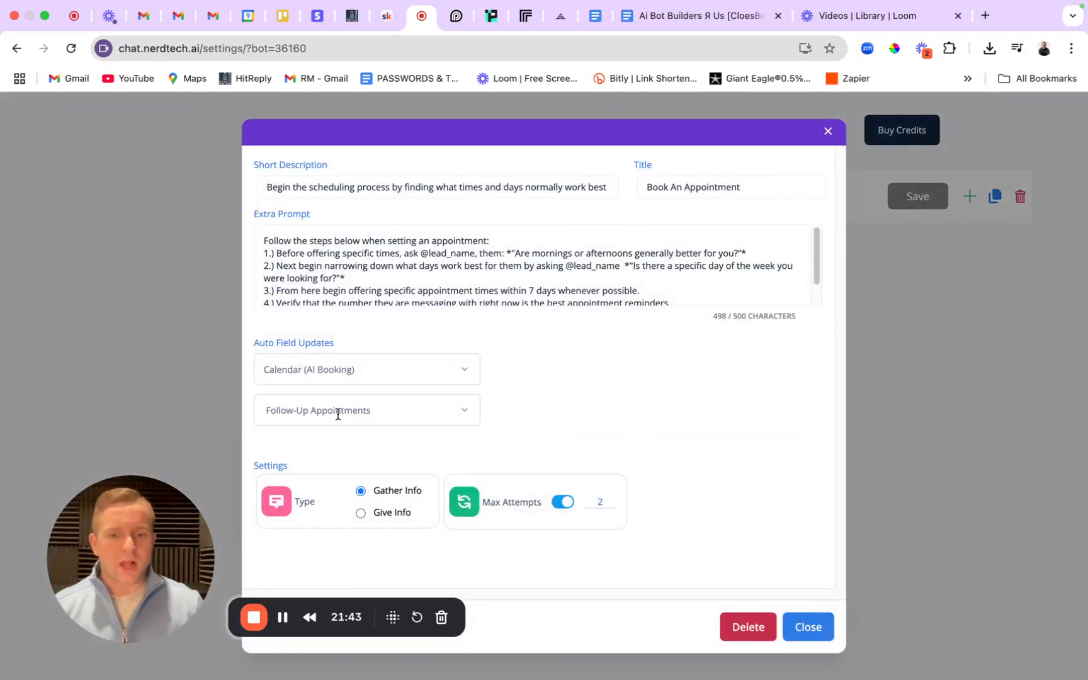
{"action": "left_click", "coordinate": [463, 410]}
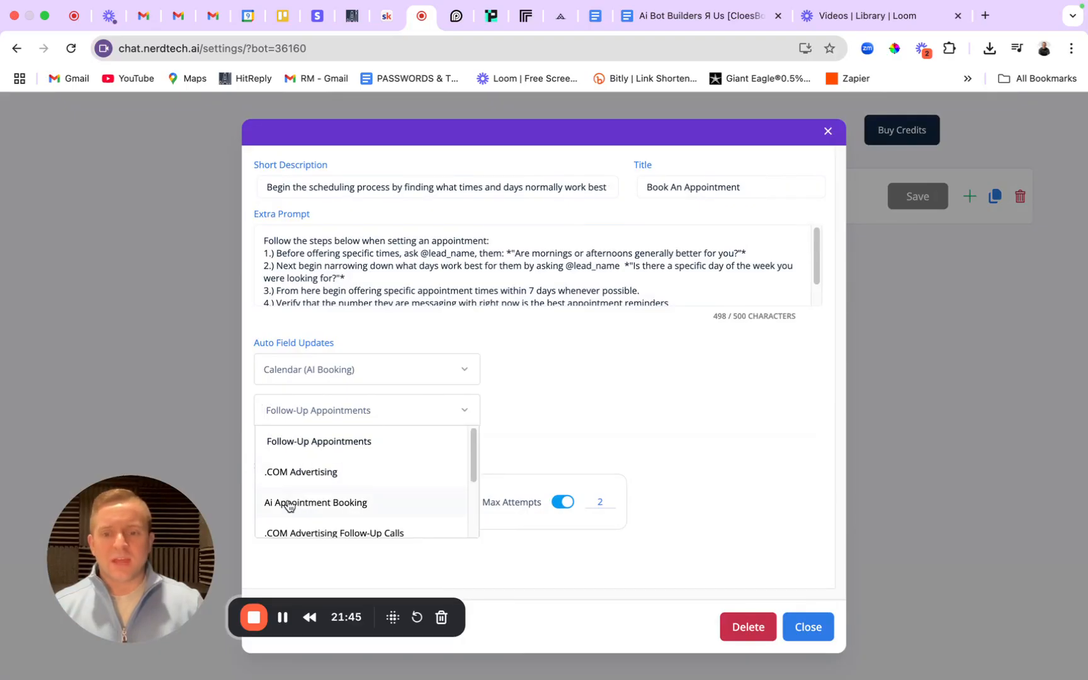
{"action": "scroll", "coordinate": [386, 507], "scroll_direction": "down", "scroll_amount": 3}
{"action": "scroll", "coordinate": [394, 503], "scroll_direction": "up", "scroll_amount": 3}
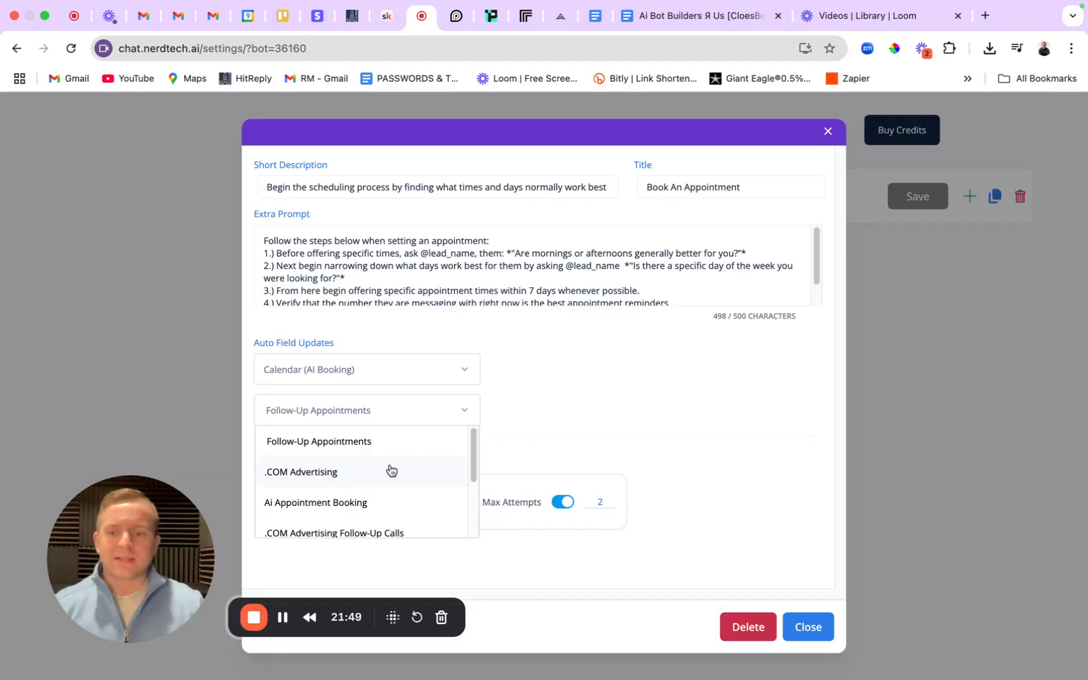
{"action": "left_click", "coordinate": [333, 502]}
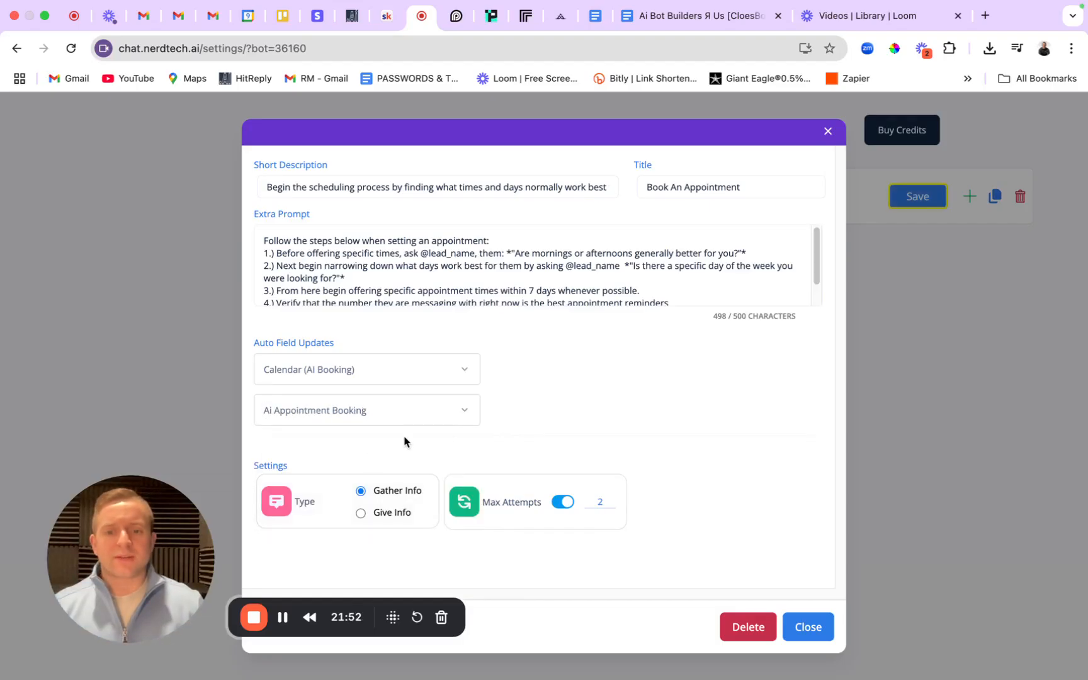
{"action": "left_click", "coordinate": [444, 417]}
{"action": "scroll", "coordinate": [394, 454], "scroll_direction": "up", "scroll_amount": 2}
{"action": "left_click", "coordinate": [398, 444]}
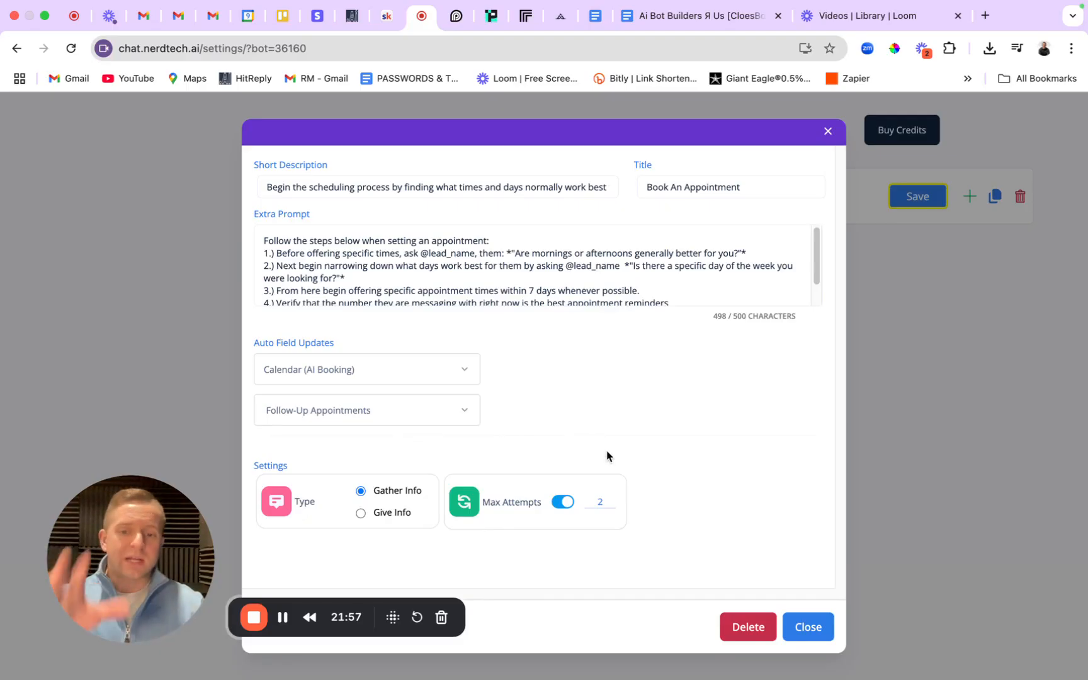
{"action": "left_click", "coordinate": [805, 627]}
{"action": "left_click", "coordinate": [910, 207]}
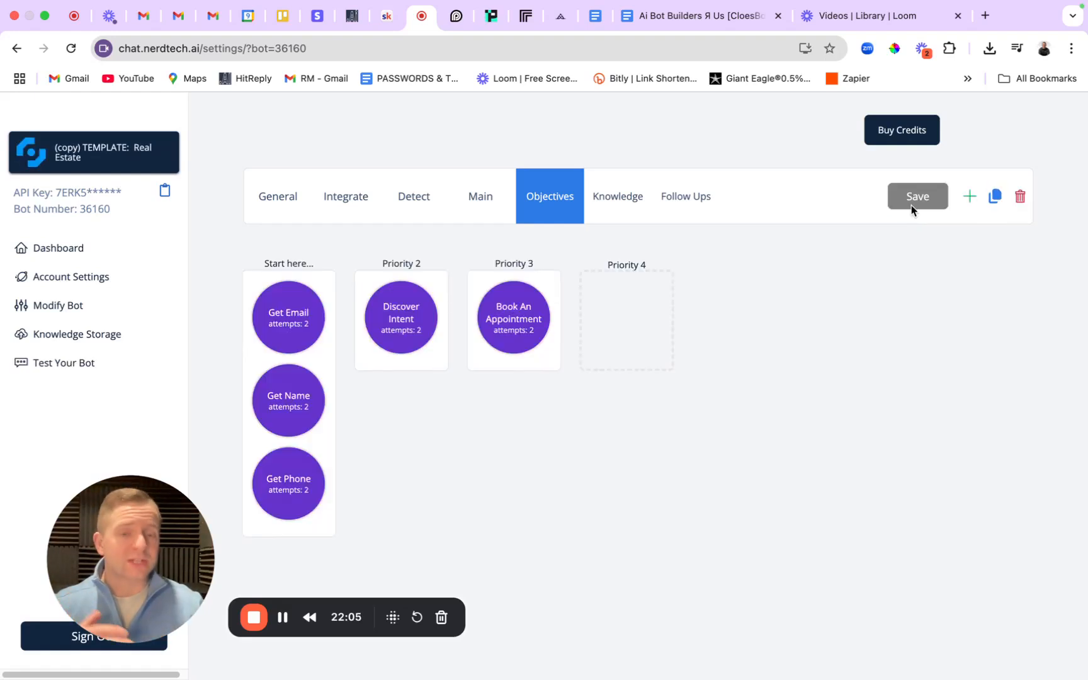
{"action": "left_click", "coordinate": [543, 326]}
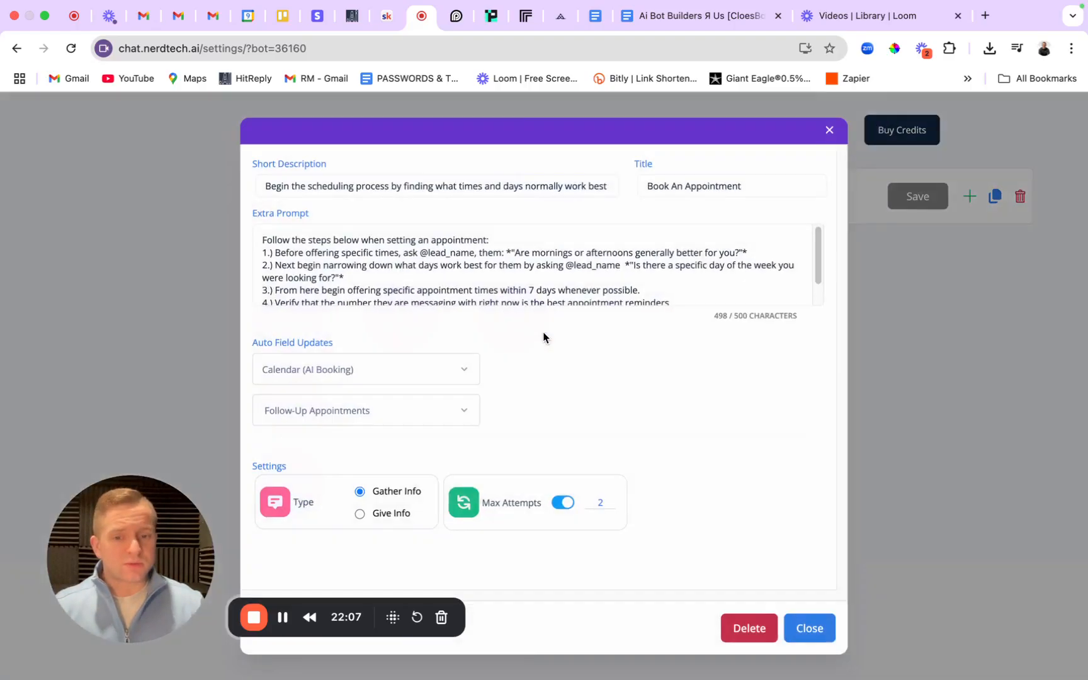
{"action": "left_click", "coordinate": [564, 504]}
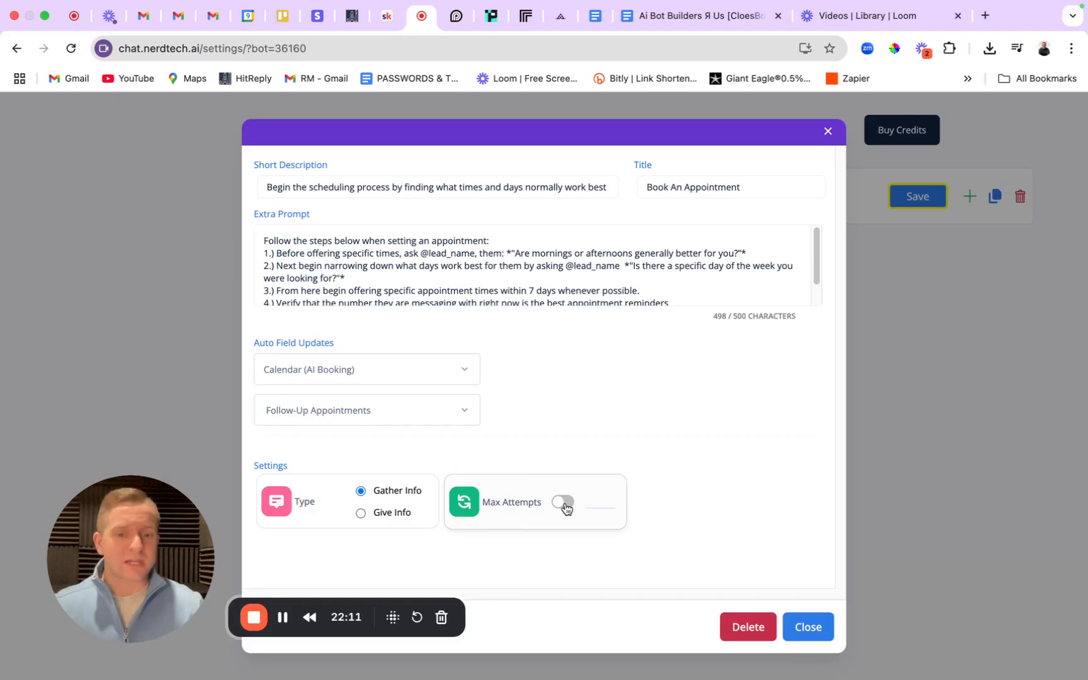
{"action": "left_click", "coordinate": [563, 502]}
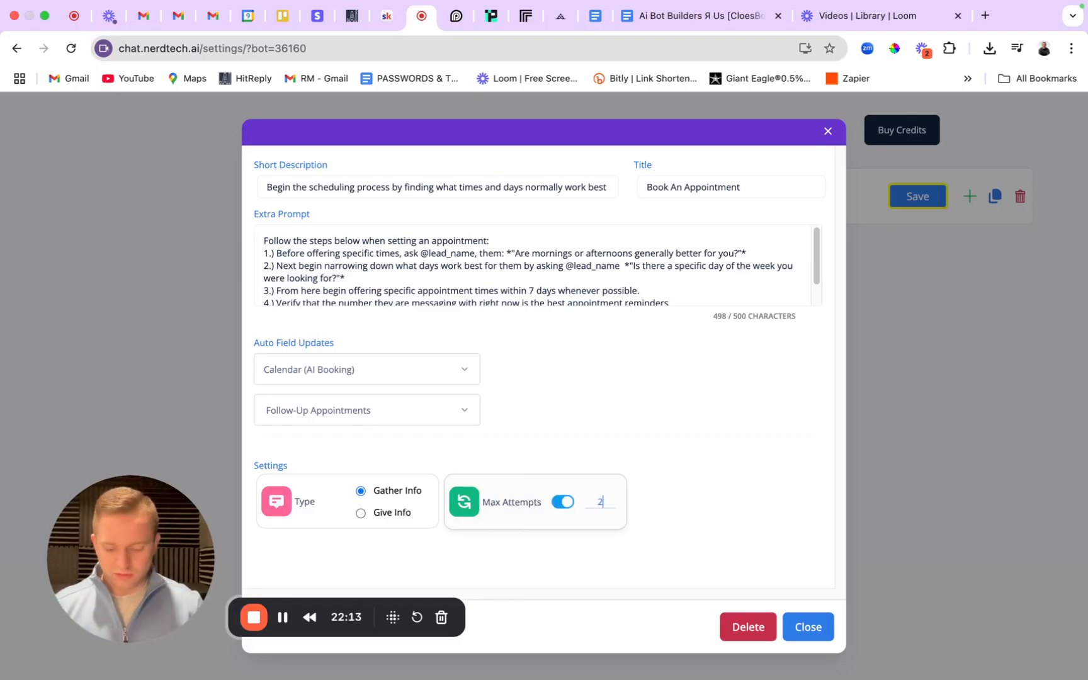
{"action": "key", "text": "BackSpace"}
{"action": "type", "text": "5"}
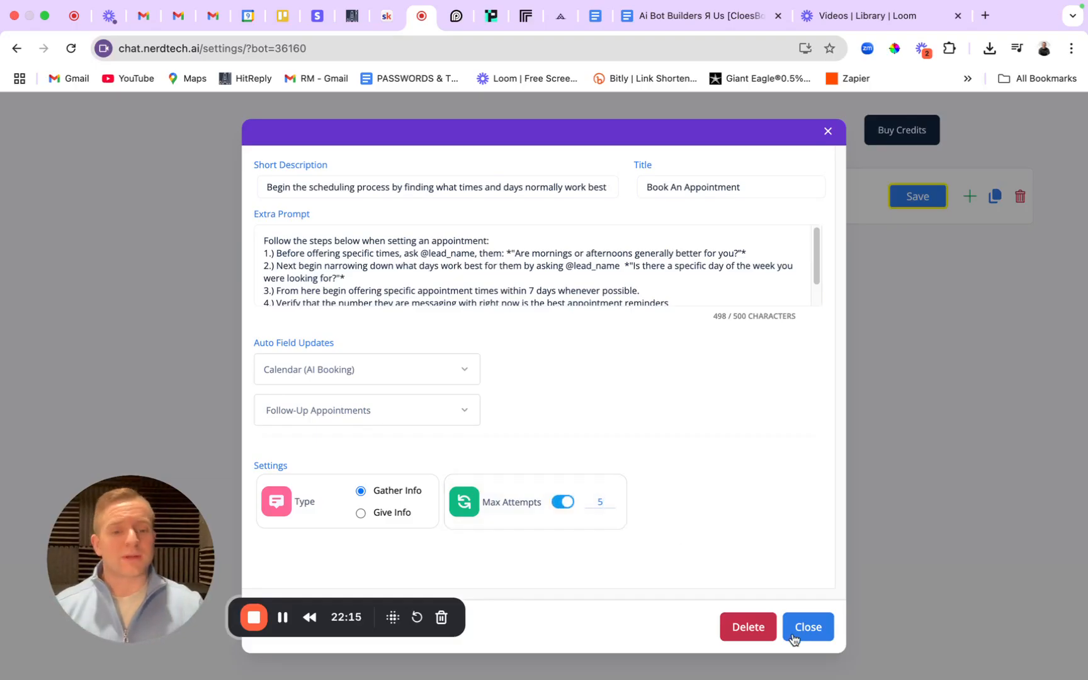
{"action": "key", "text": "BackSpace"}
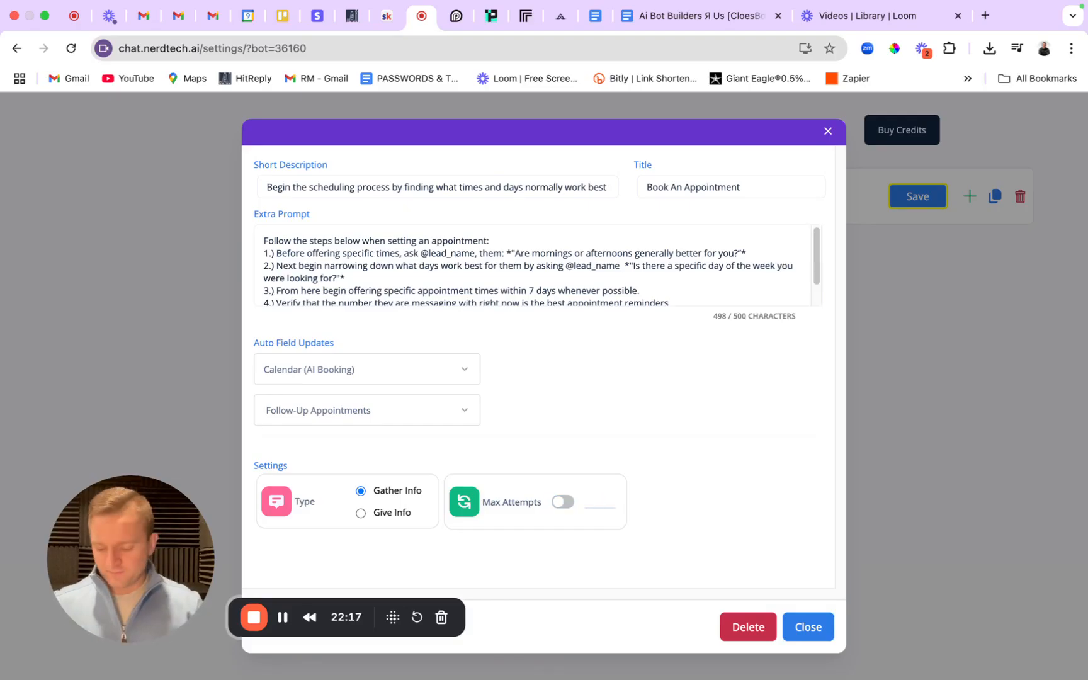
{"action": "type", "text": "2"}
{"action": "left_click", "coordinate": [829, 629]}
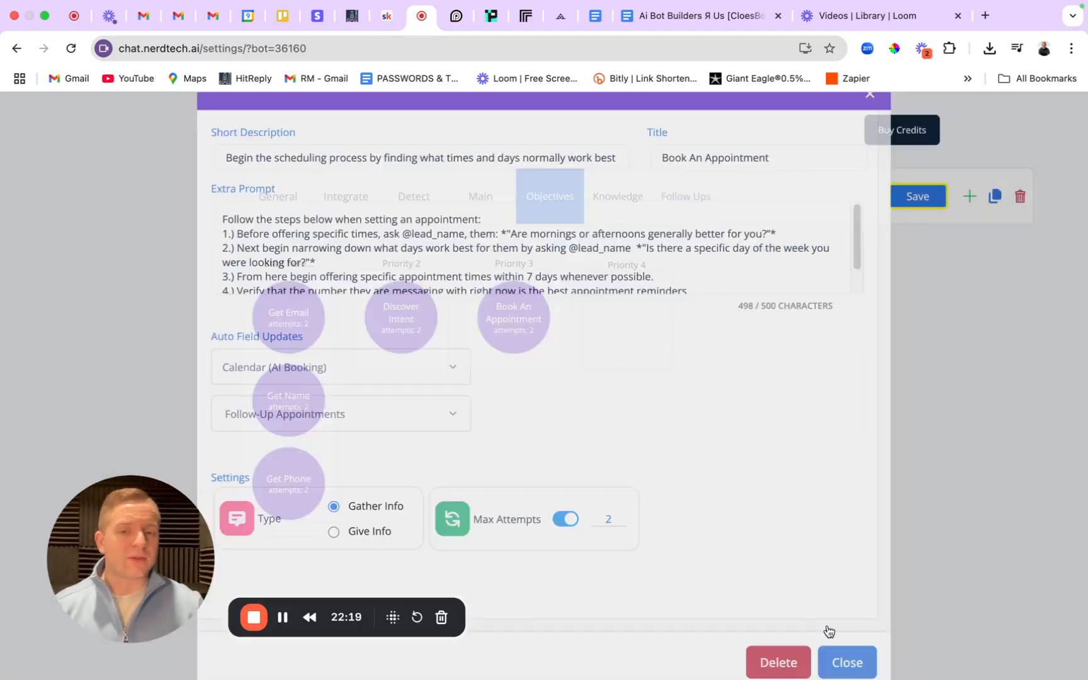
Save the objectives, then copy the 3rd Objective's short description sentence from the SOP doc.
{"action": "left_click", "coordinate": [906, 195]}
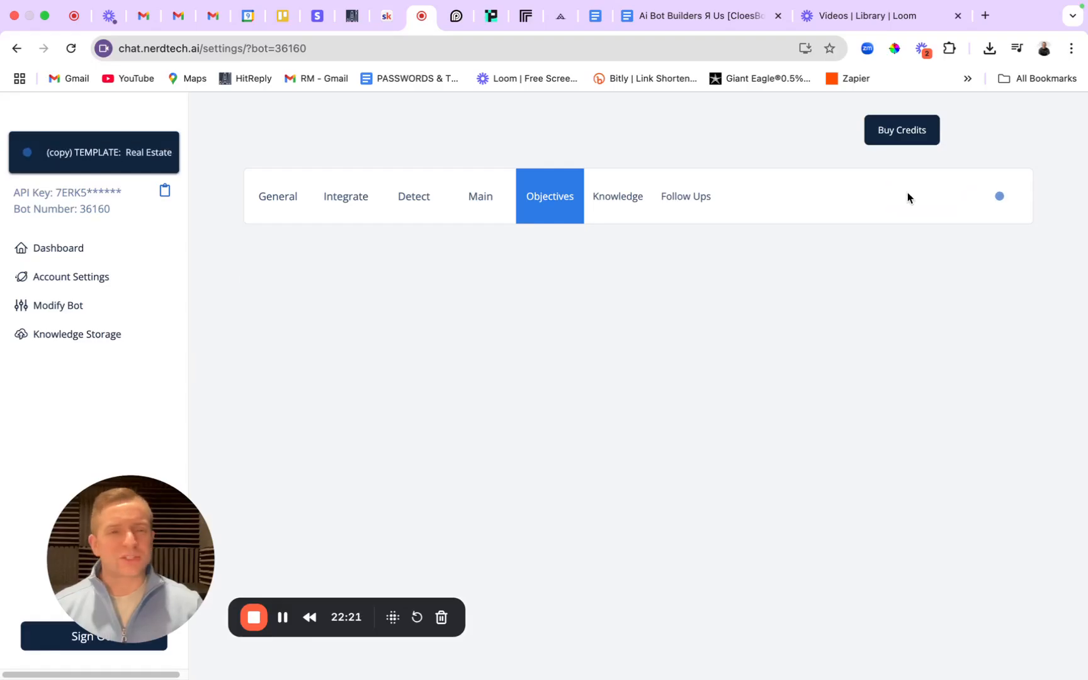
{"action": "left_click", "coordinate": [693, 16]}
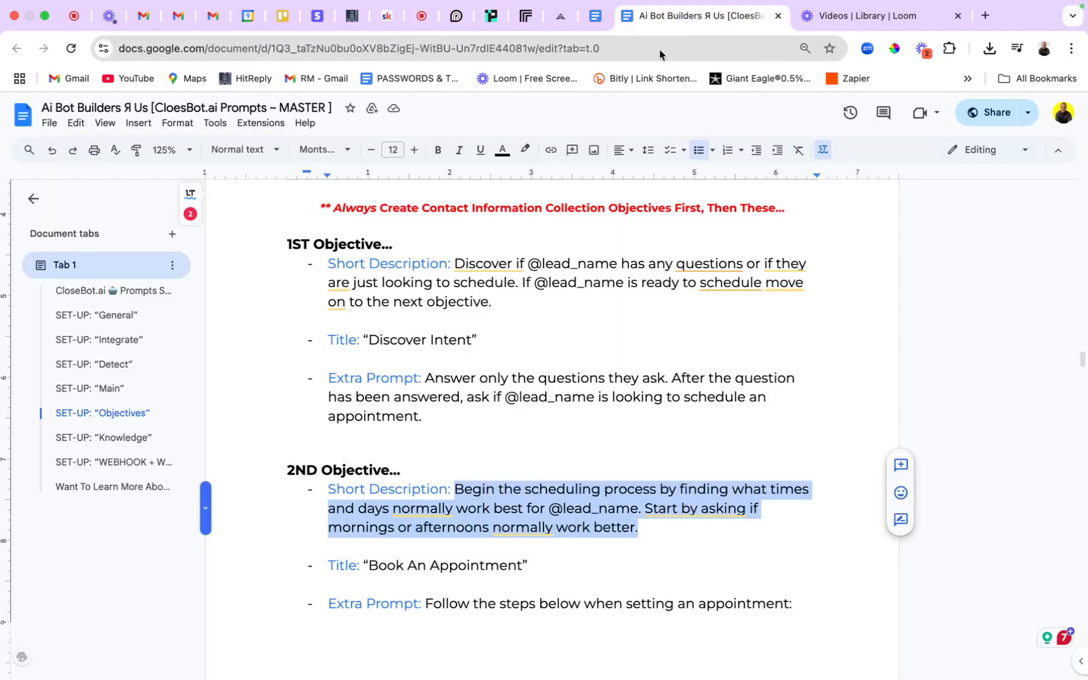
{"action": "scroll", "coordinate": [578, 404], "scroll_direction": "down", "scroll_amount": 5}
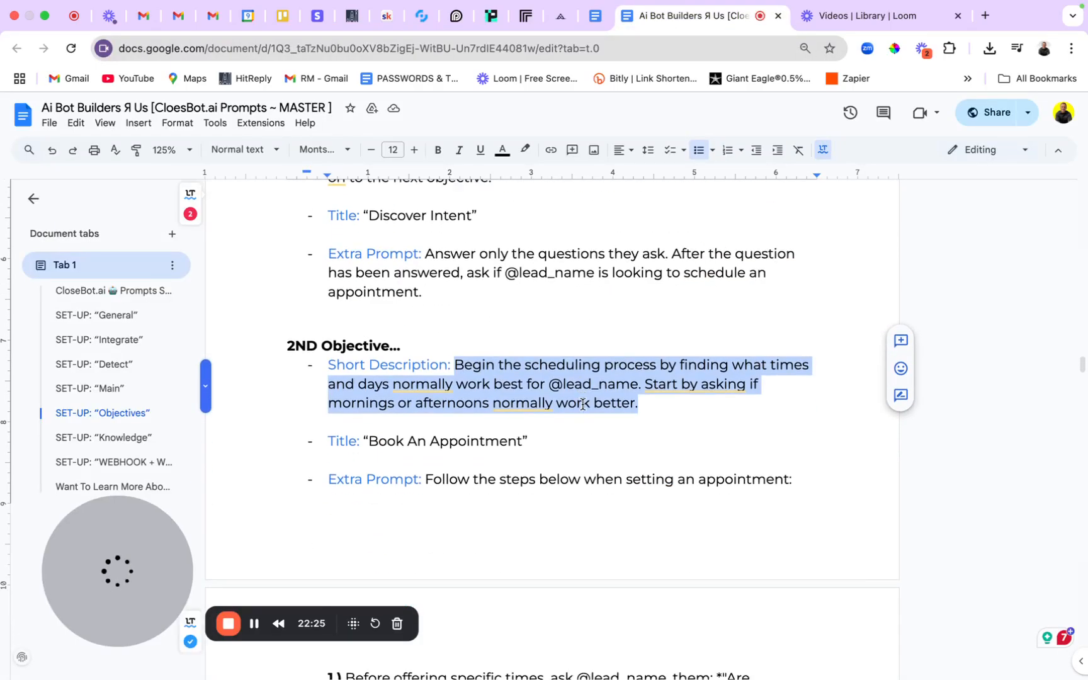
{"action": "scroll", "coordinate": [551, 396], "scroll_direction": "down", "scroll_amount": 5}
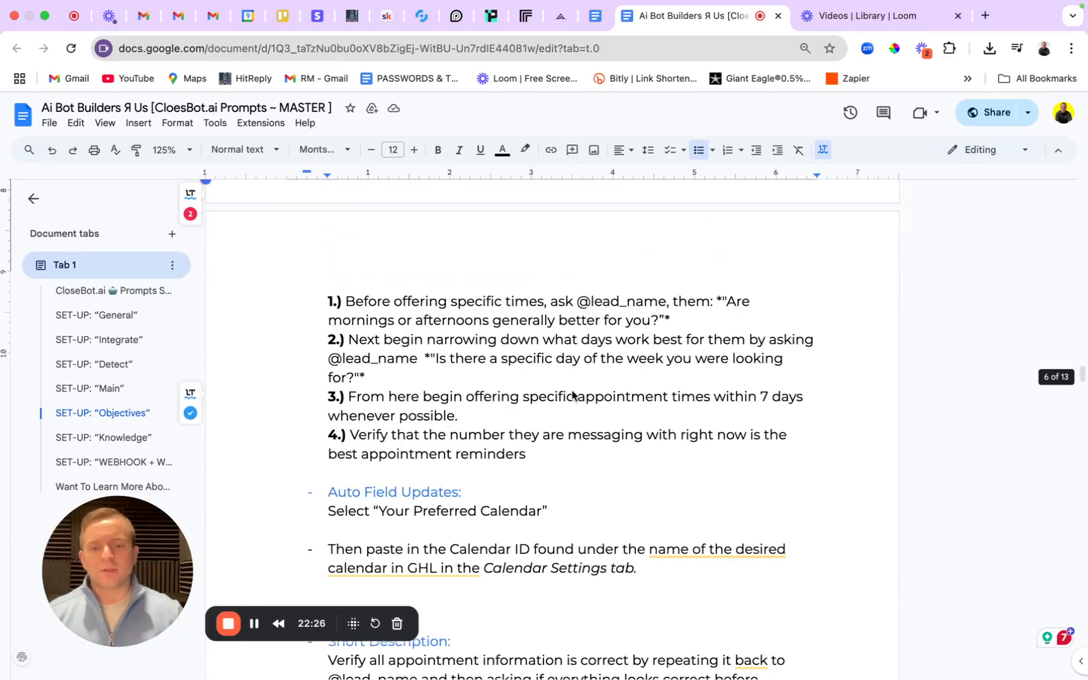
{"action": "scroll", "coordinate": [573, 390], "scroll_direction": "down", "scroll_amount": 3}
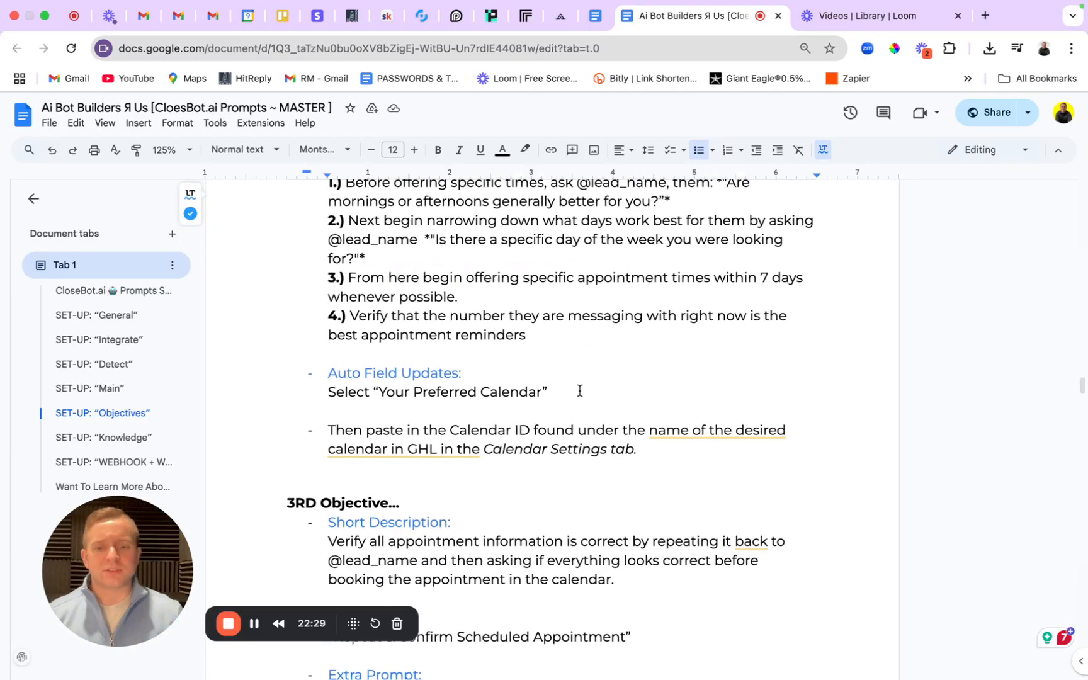
{"action": "scroll", "coordinate": [409, 381], "scroll_direction": "down", "scroll_amount": 2}
{"action": "scroll", "coordinate": [427, 359], "scroll_direction": "down", "scroll_amount": 5}
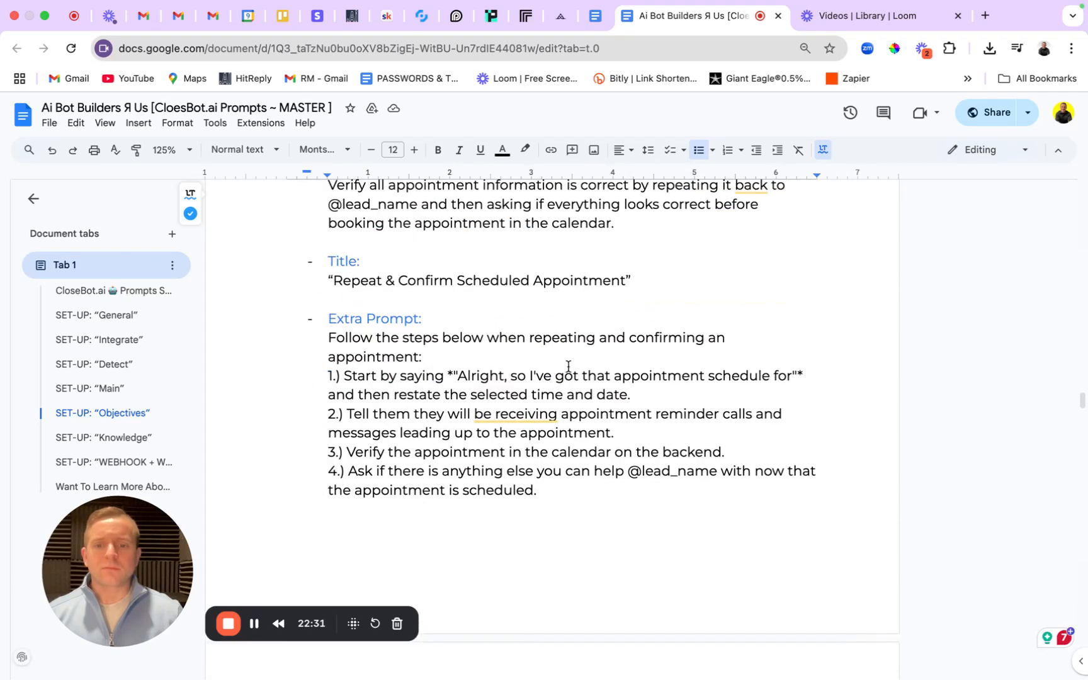
{"action": "scroll", "coordinate": [406, 283], "scroll_direction": "up", "scroll_amount": 2}
{"action": "left_click_drag", "start_coordinate": [328, 309], "coordinate": [639, 350]}
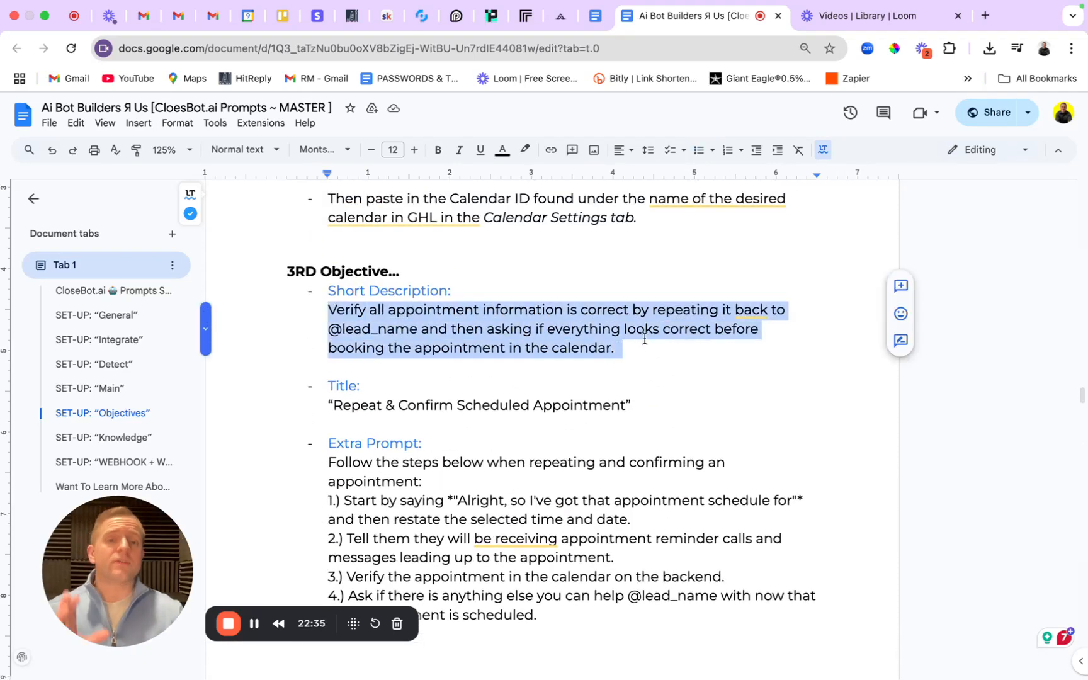
{"action": "left_click", "coordinate": [428, 21]}
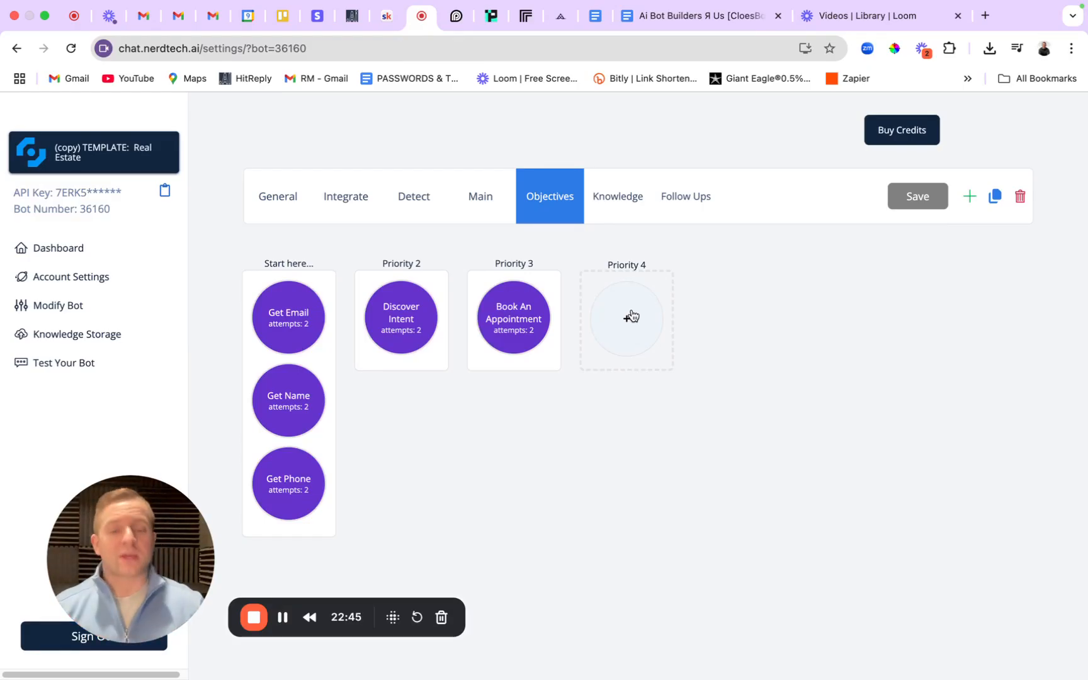
Add a new objective at Priority 4 and set it to Give Info.
{"action": "left_click", "coordinate": [631, 316]}
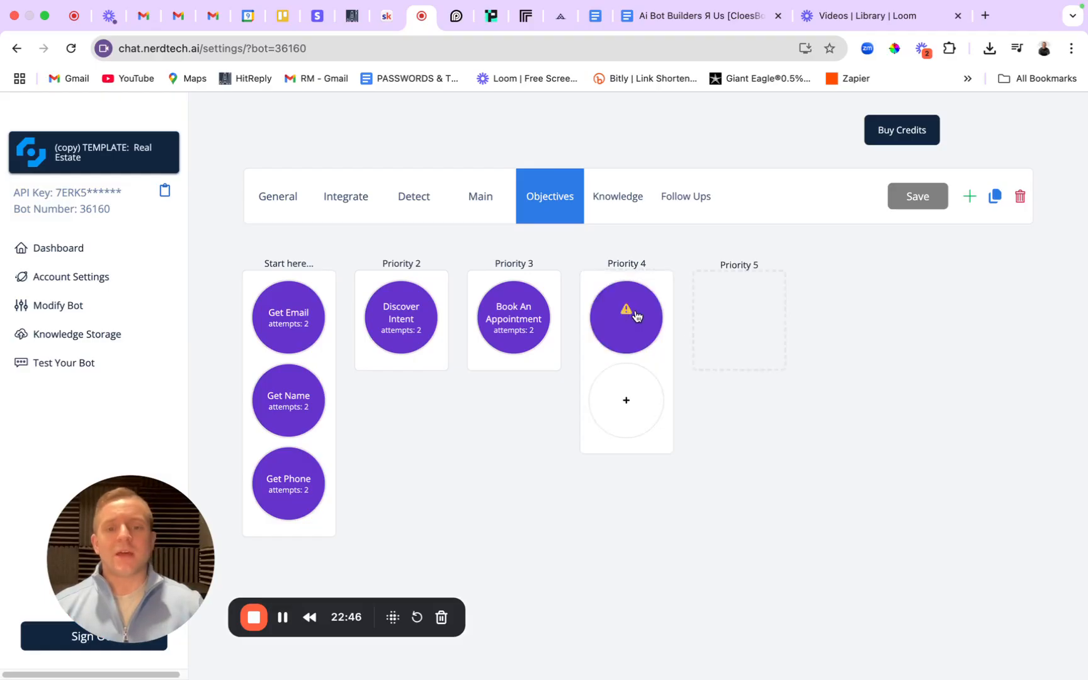
{"action": "left_click", "coordinate": [635, 315]}
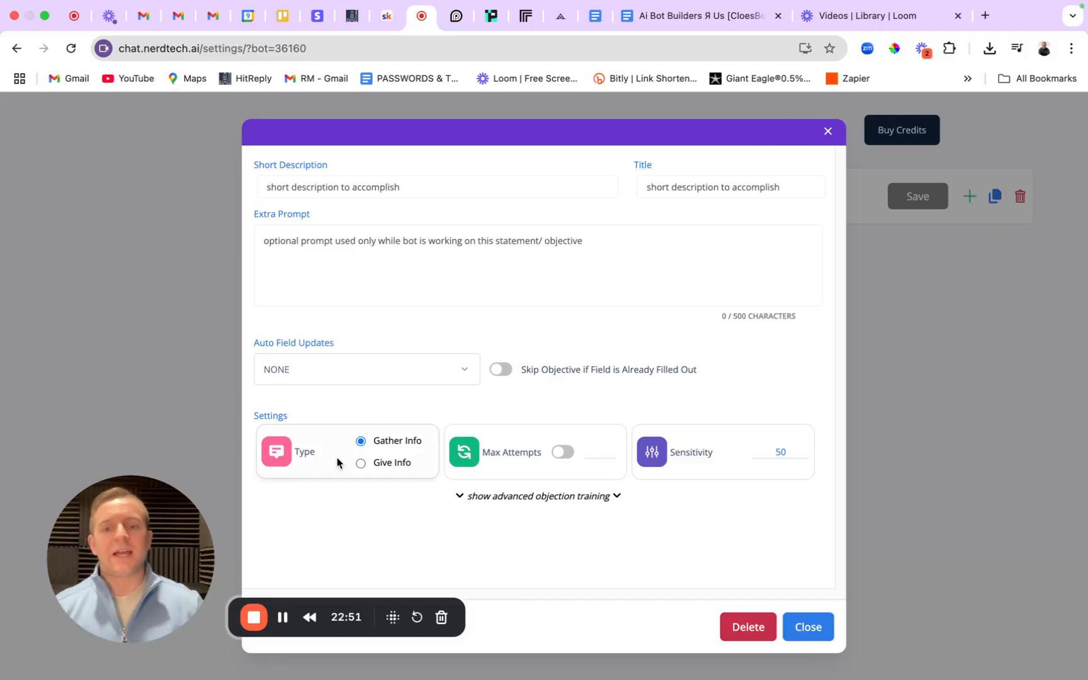
{"action": "left_click", "coordinate": [361, 462]}
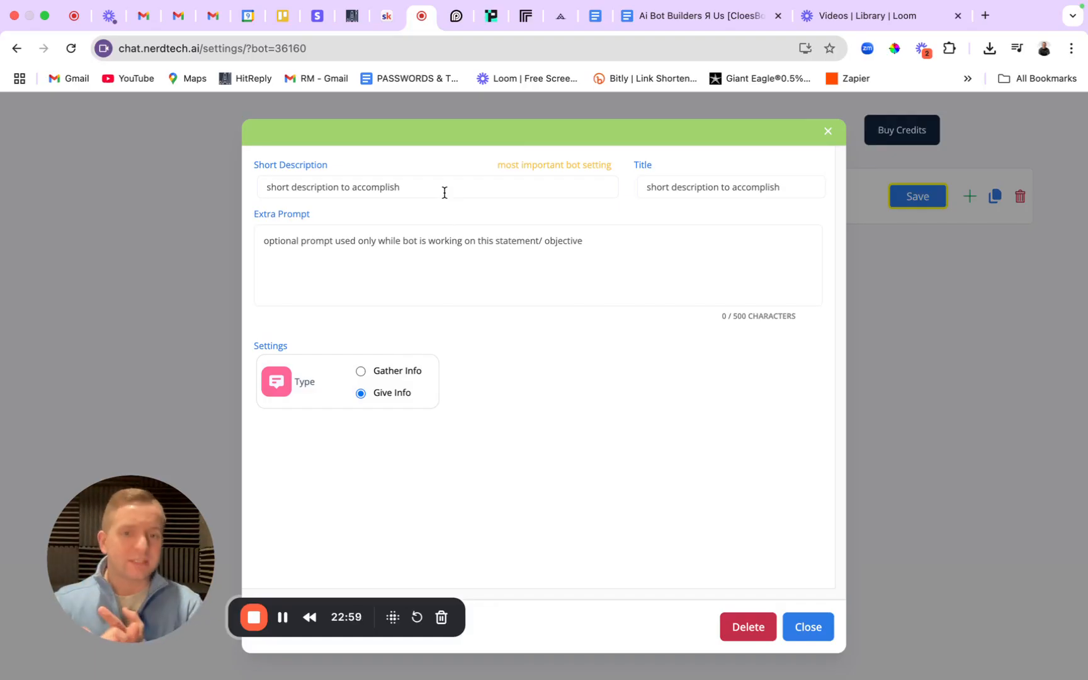
Paste the verify-appointment sentence into the Short Description and check it.
{"action": "key", "text": "super+a"}
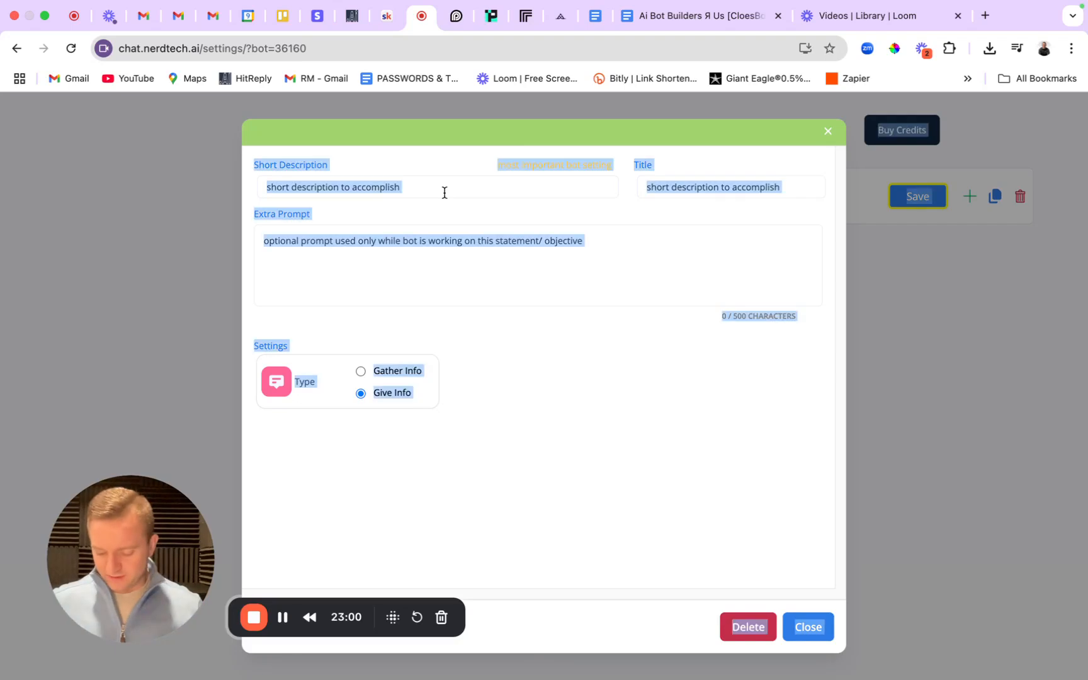
{"action": "left_click", "coordinate": [444, 191]}
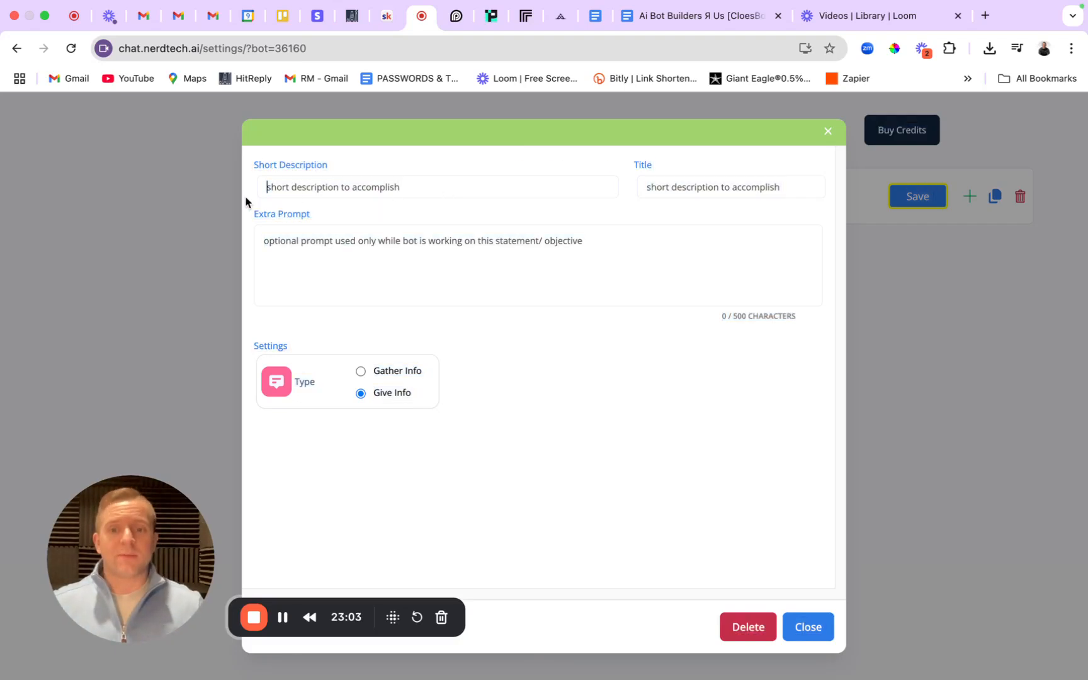
{"action": "key", "text": "super+v"}
{"action": "left_click_drag", "start_coordinate": [436, 190], "coordinate": [213, 193]}
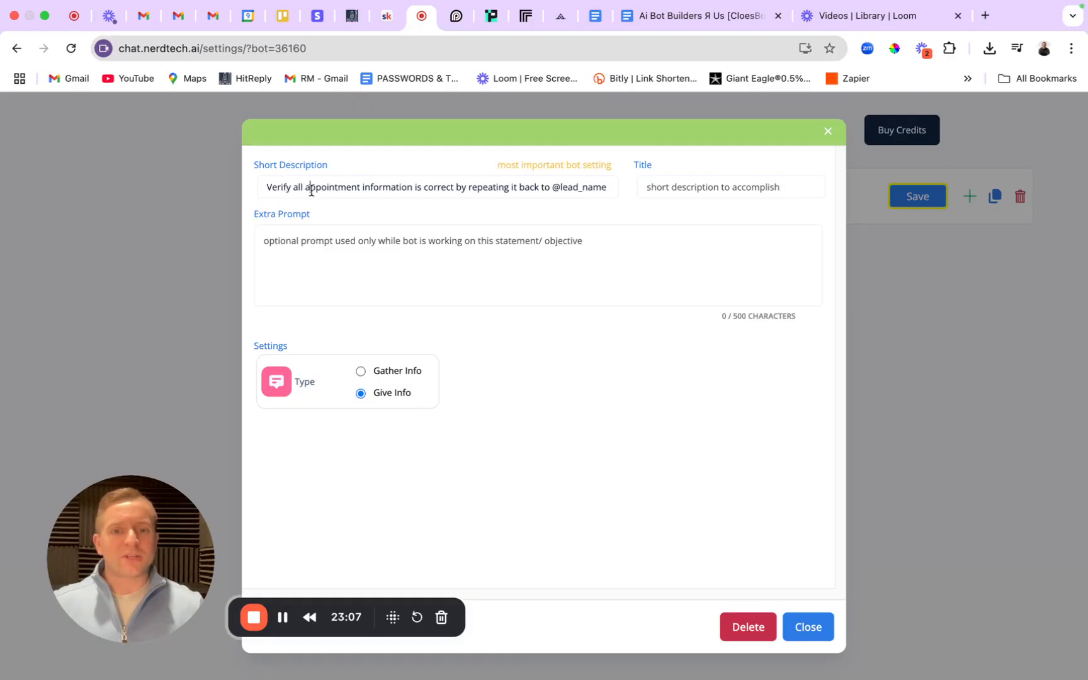
{"action": "left_click_drag", "start_coordinate": [311, 190], "coordinate": [610, 187]}
{"action": "left_click", "coordinate": [484, 189]}
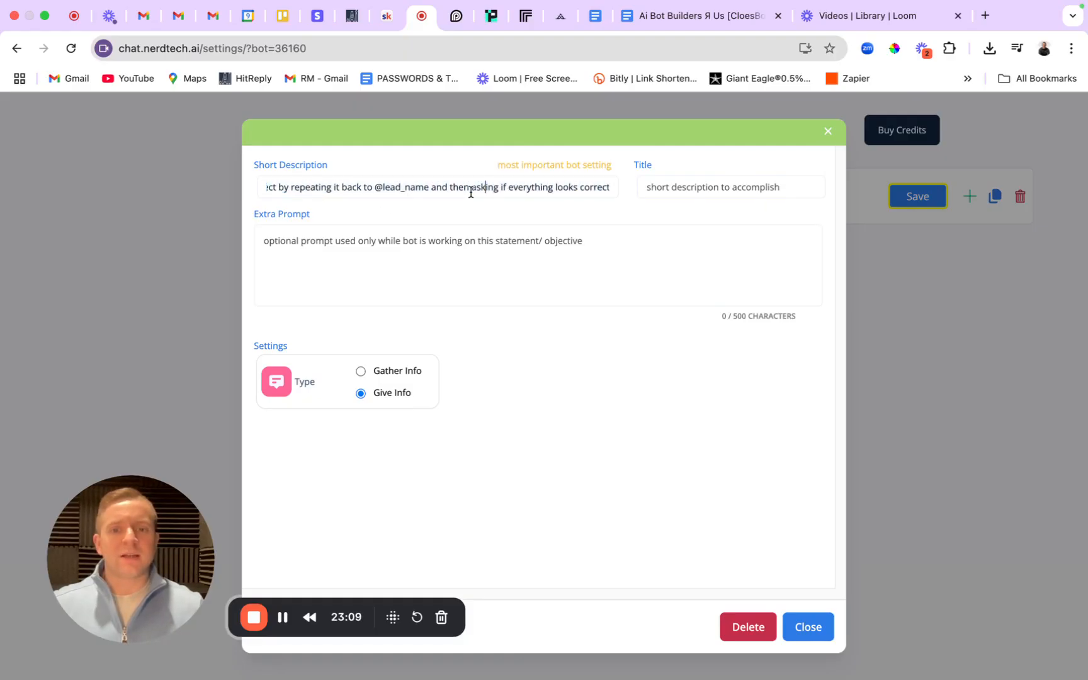
{"action": "left_click_drag", "start_coordinate": [530, 185], "coordinate": [566, 193]}
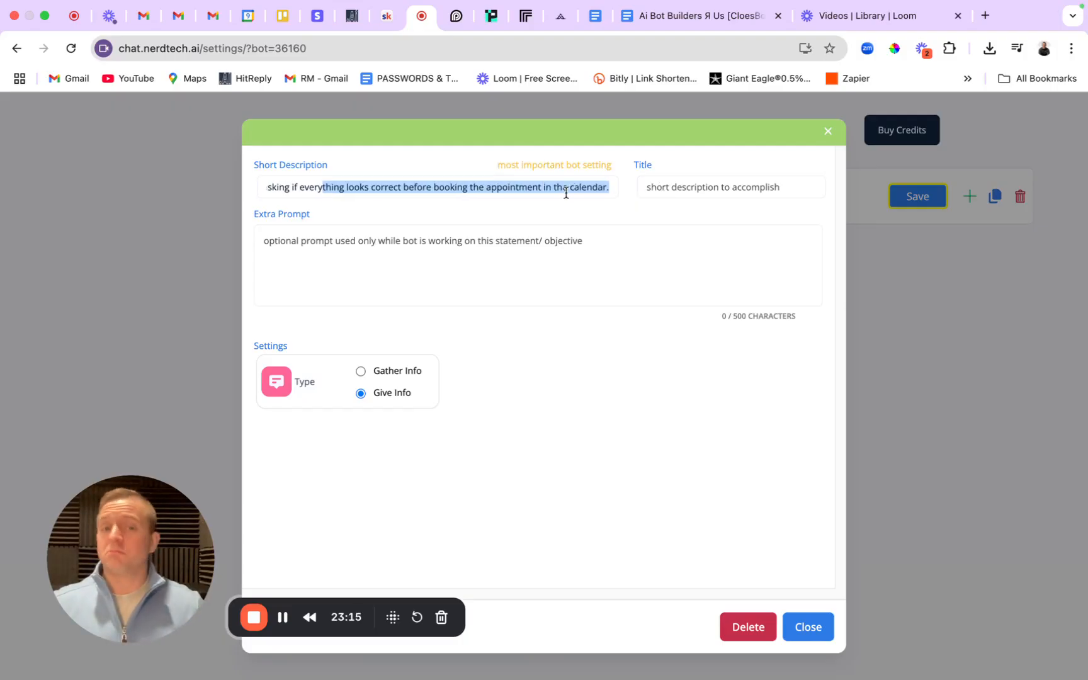
{"action": "left_click", "coordinate": [667, 16]}
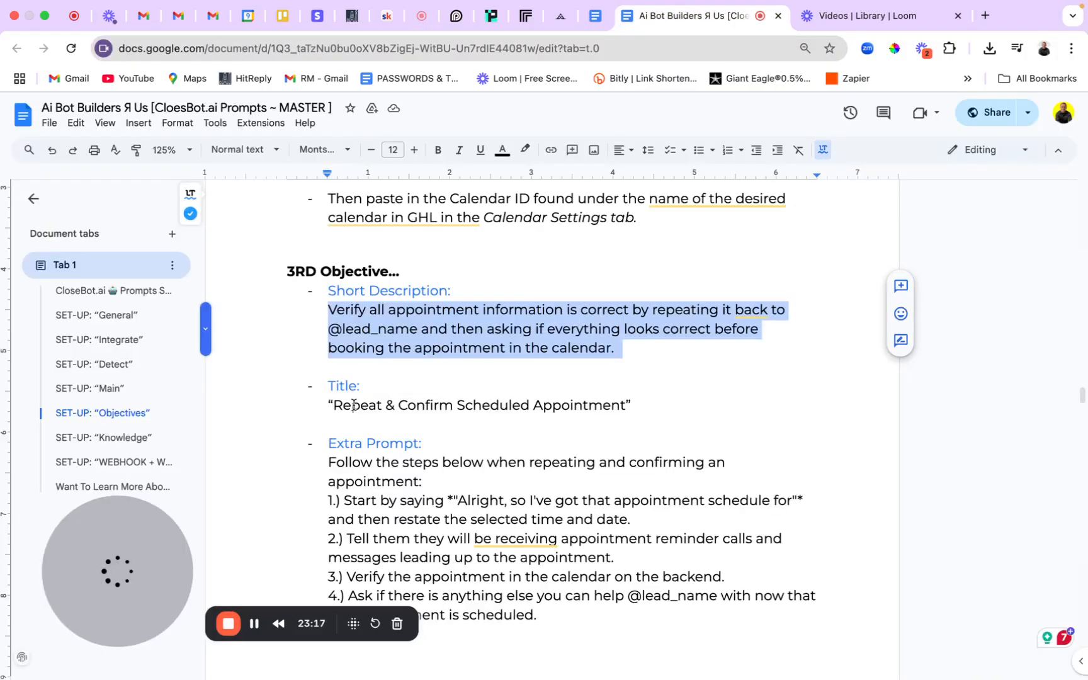
Title the objective 'Repeat & Confirm Scheduled Appointment', copied from the SOP doc.
{"action": "left_click_drag", "start_coordinate": [334, 405], "coordinate": [626, 401]}
{"action": "key", "text": "super+c"}
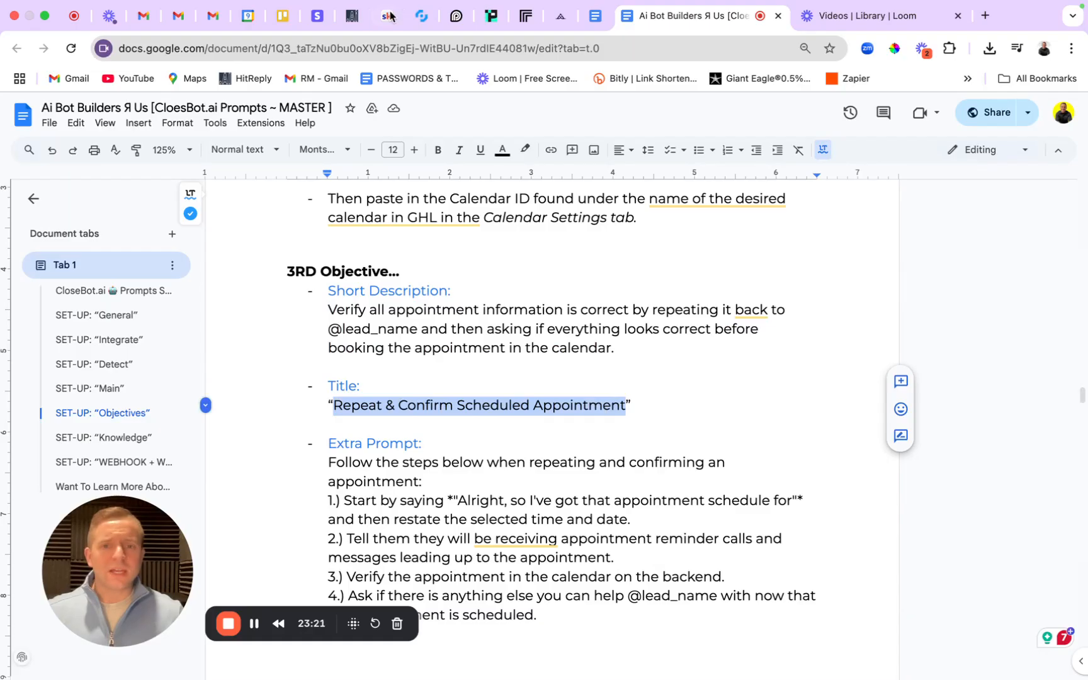
{"action": "left_click", "coordinate": [420, 16]}
{"action": "left_click", "coordinate": [711, 185]}
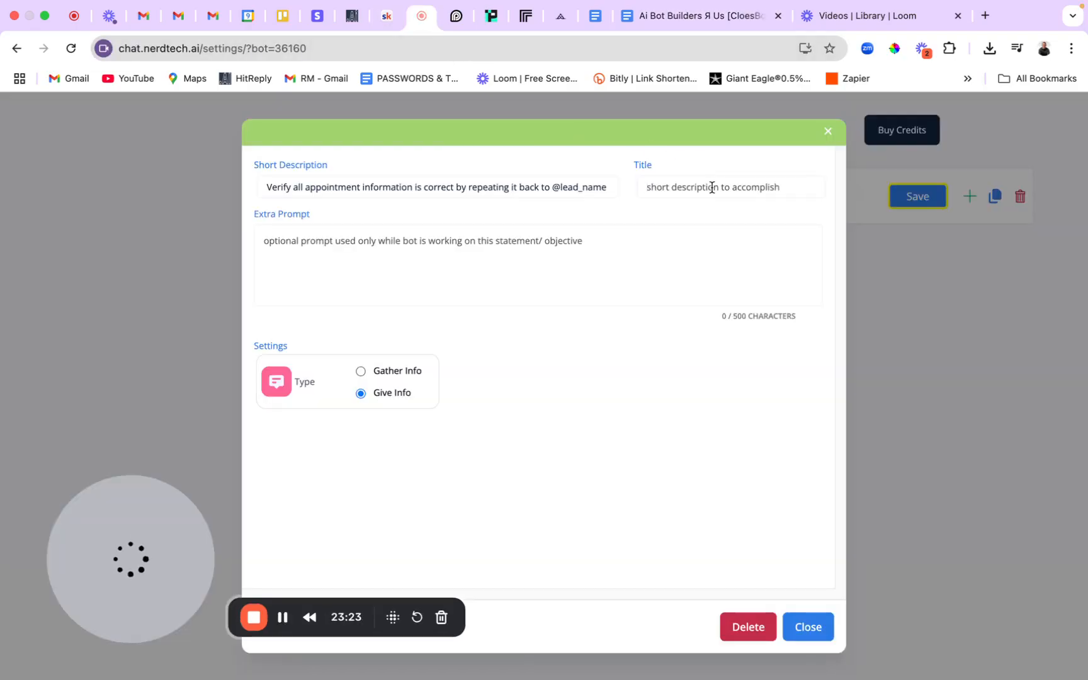
{"action": "key", "text": "super+v"}
Paste the SOP's four-step confirmation text into the objective's Extra Prompt.
{"action": "left_click", "coordinate": [705, 15]}
{"action": "scroll", "coordinate": [536, 303], "scroll_direction": "down", "scroll_amount": 4}
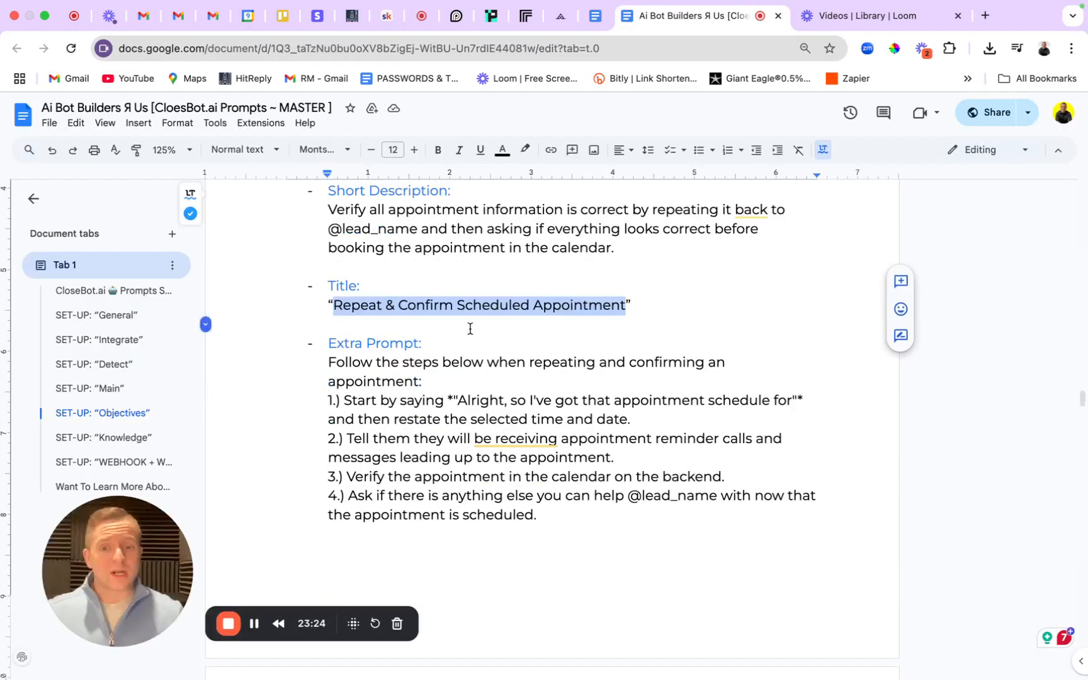
{"action": "left_click_drag", "start_coordinate": [328, 342], "coordinate": [606, 501]}
{"action": "key", "text": "ctrl+c"}
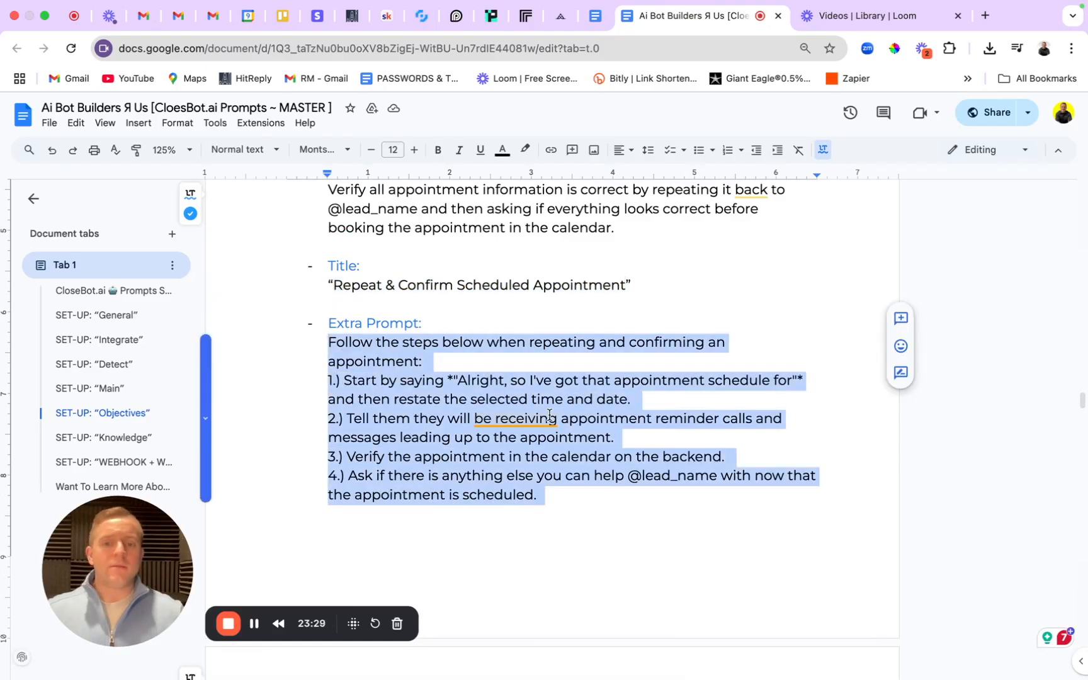
{"action": "left_click", "coordinate": [416, 23]}
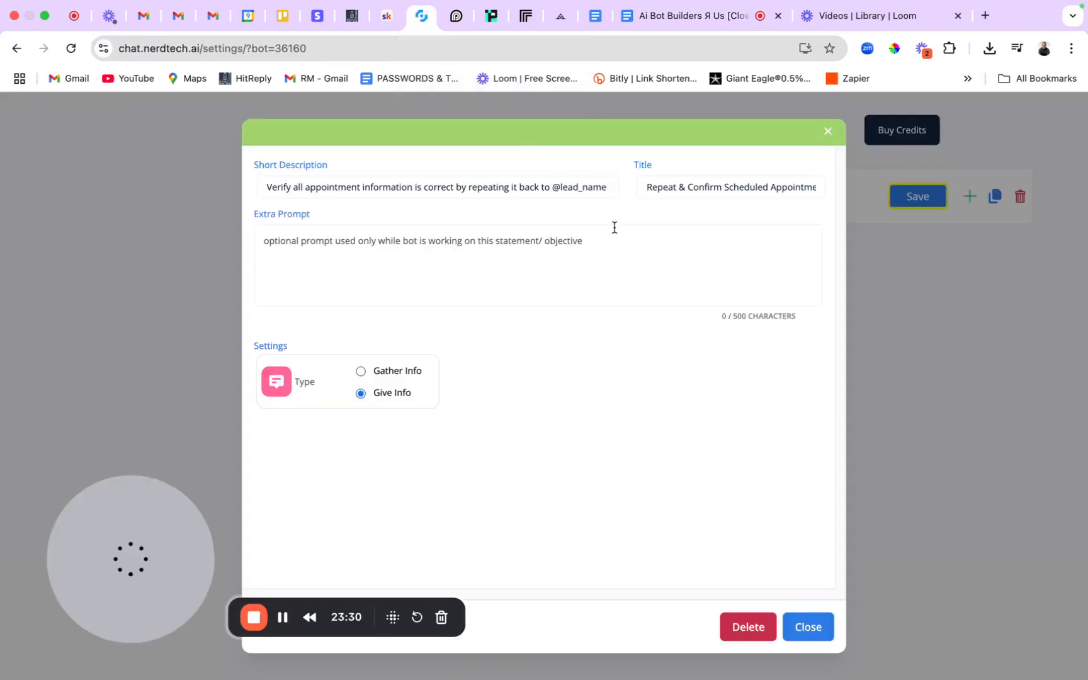
{"action": "left_click", "coordinate": [563, 255]}
{"action": "key", "text": "ctrl+v"}
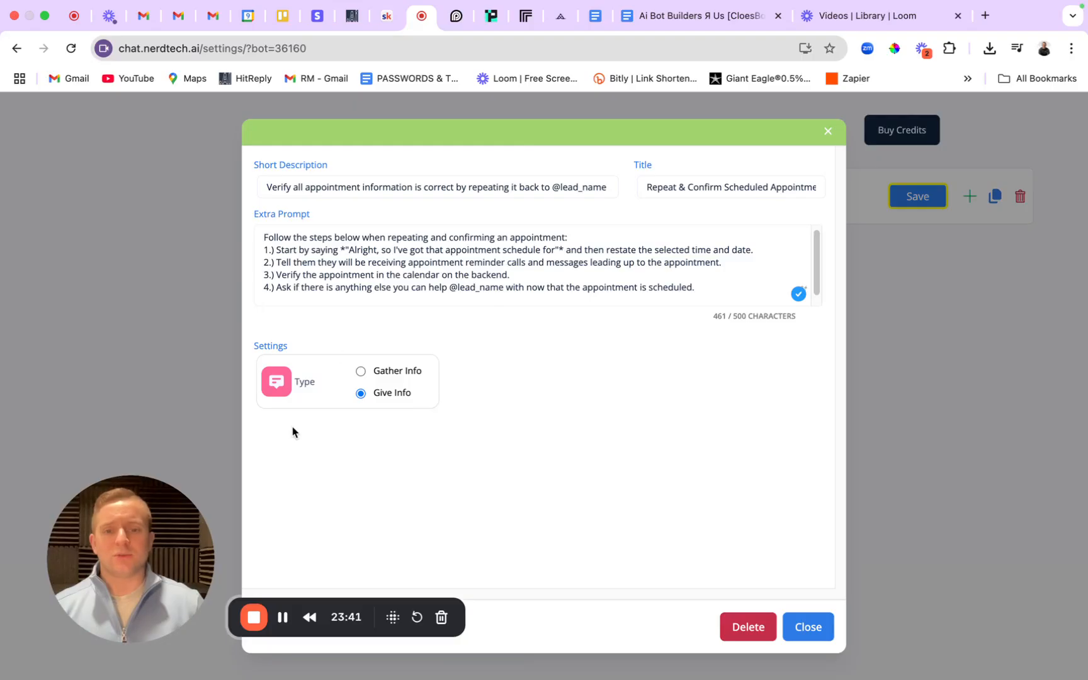
Change 'schedule for' to 'scheduled for' in step 1 of the CloseBot extra prompt.
{"action": "left_click_drag", "start_coordinate": [700, 320], "coordinate": [816, 325]}
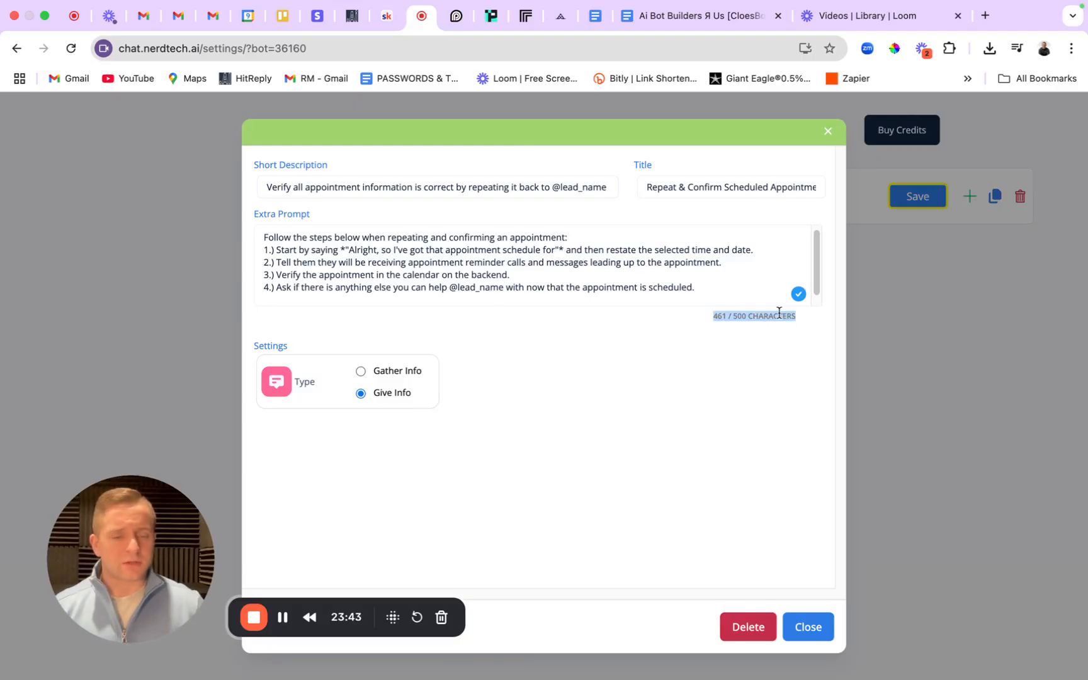
{"action": "left_click", "coordinate": [722, 284]}
{"action": "left_click_drag", "start_coordinate": [695, 287], "coordinate": [255, 242]}
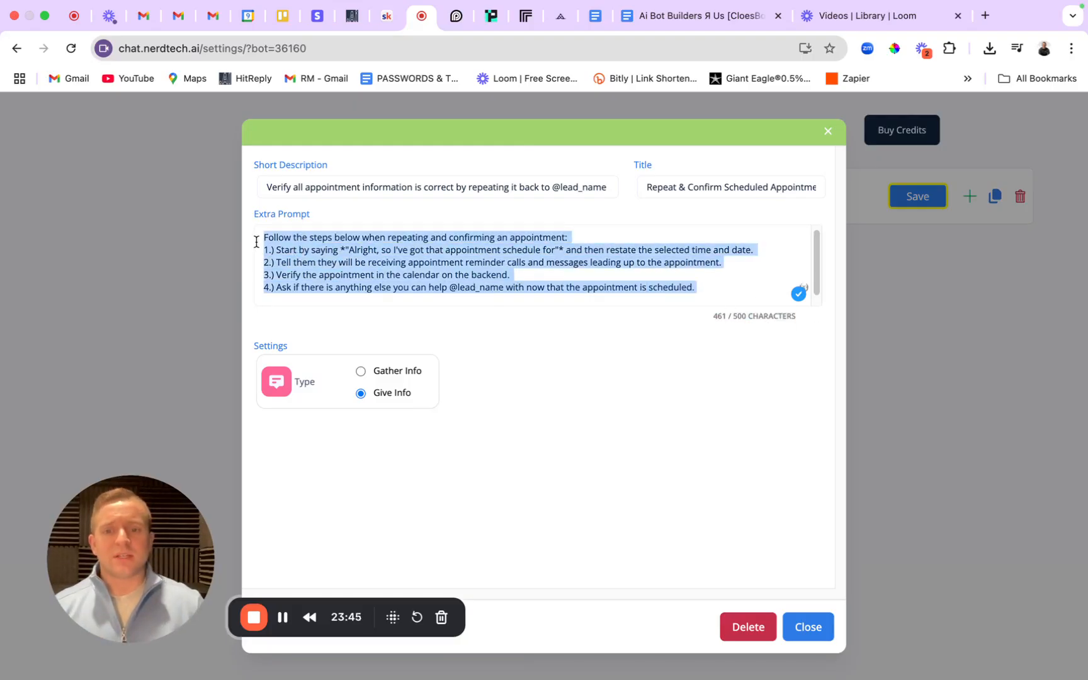
{"action": "left_click", "coordinate": [322, 240]}
{"action": "left_click_drag", "start_coordinate": [333, 253], "coordinate": [540, 256]}
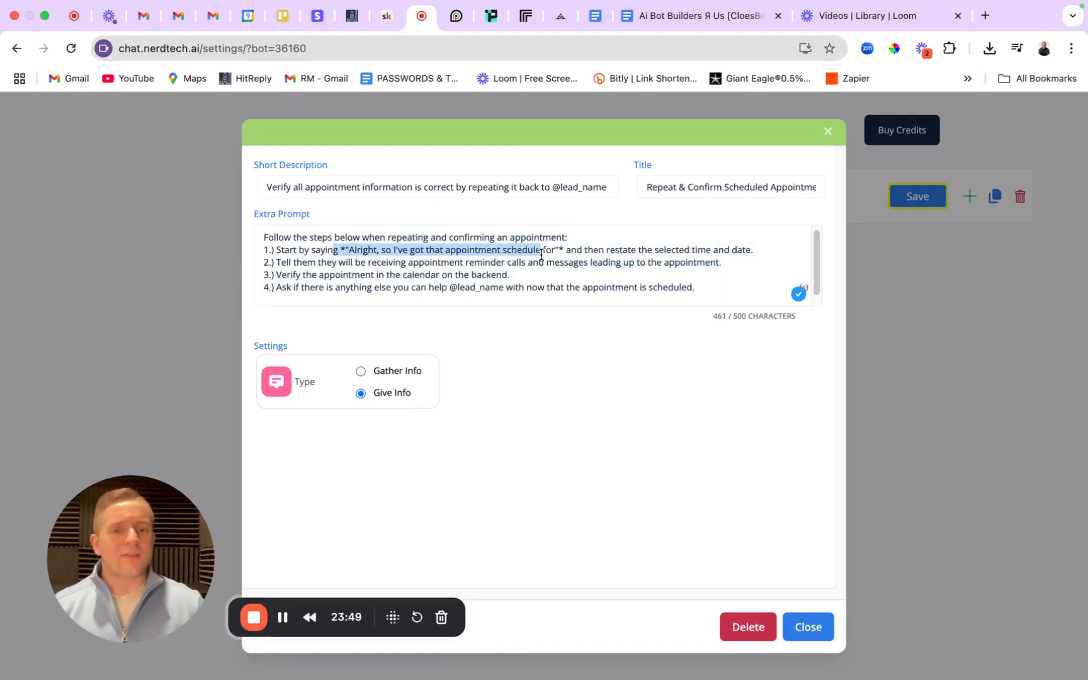
{"action": "key", "text": "Right"}
{"action": "type", "text": "d"}
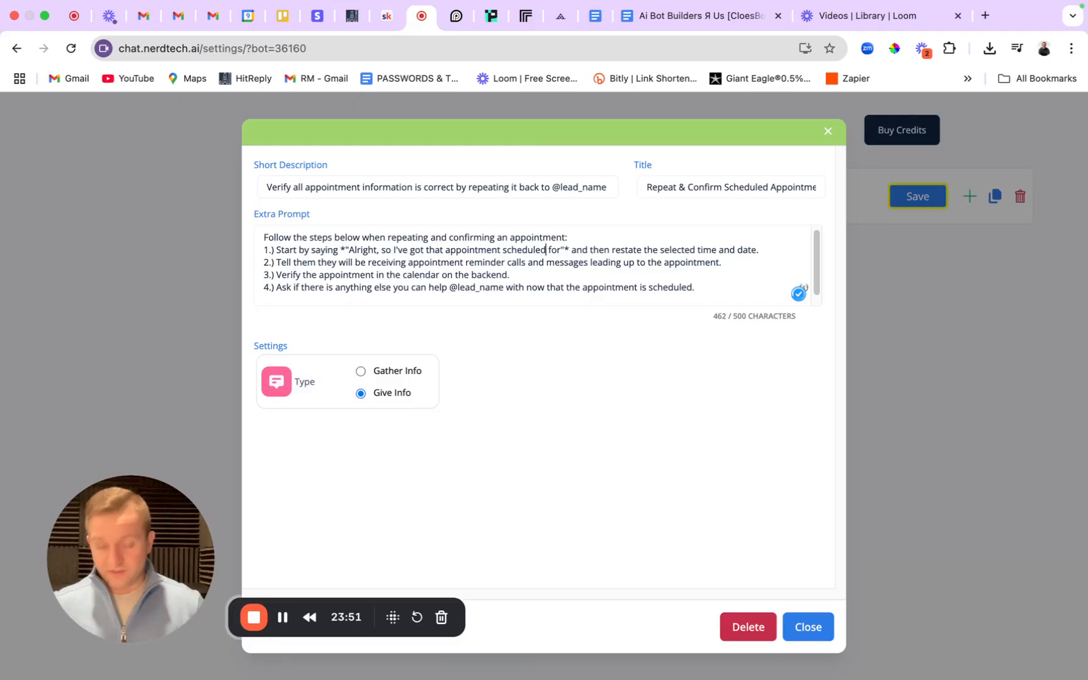
{"action": "left_click", "coordinate": [669, 5]}
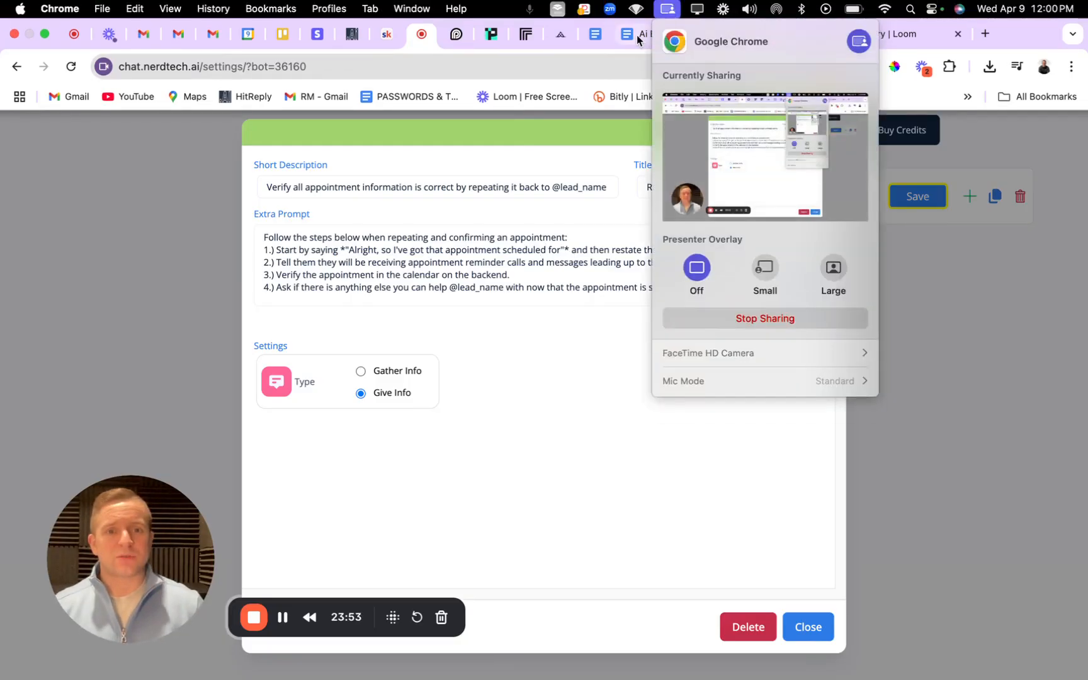
Apply the same 'scheduled for' correction in the SOP doc and close the objective settings.
{"action": "left_click", "coordinate": [637, 35]}
{"action": "left_click", "coordinate": [441, 456]}
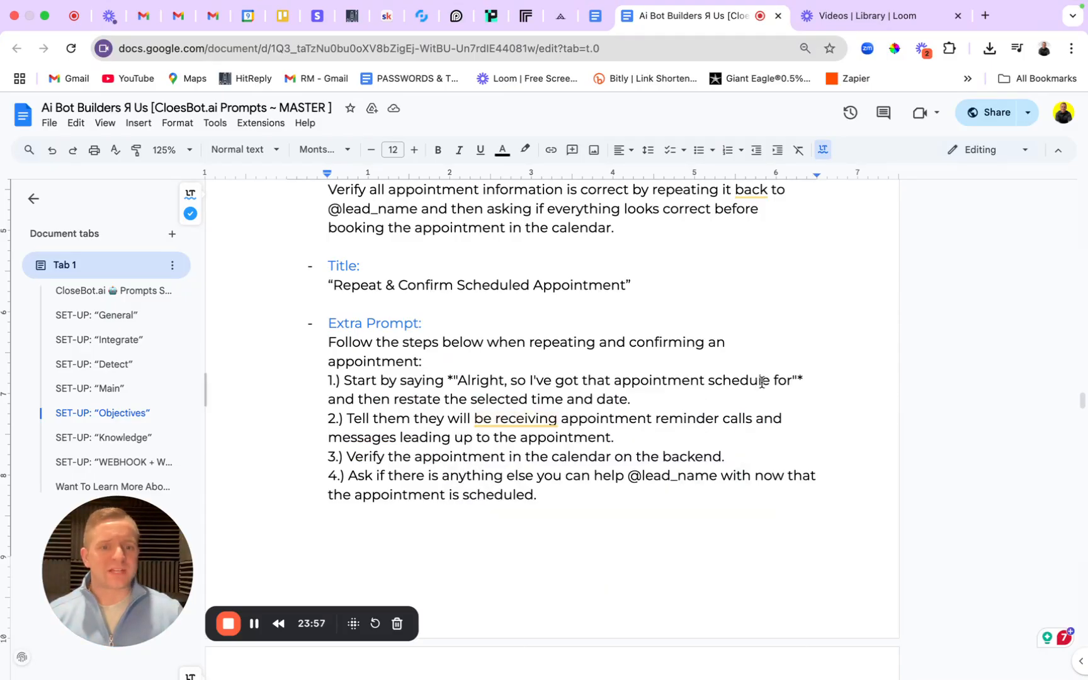
{"action": "left_click", "coordinate": [771, 381]}
{"action": "type", "text": "d"}
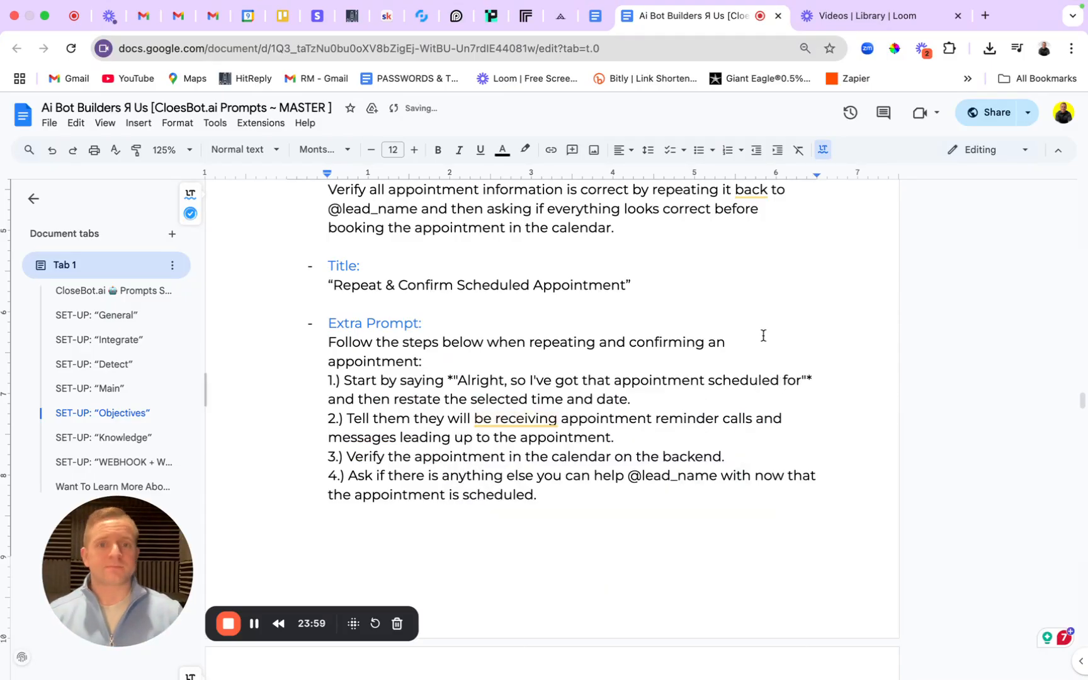
{"action": "left_click", "coordinate": [420, 17]}
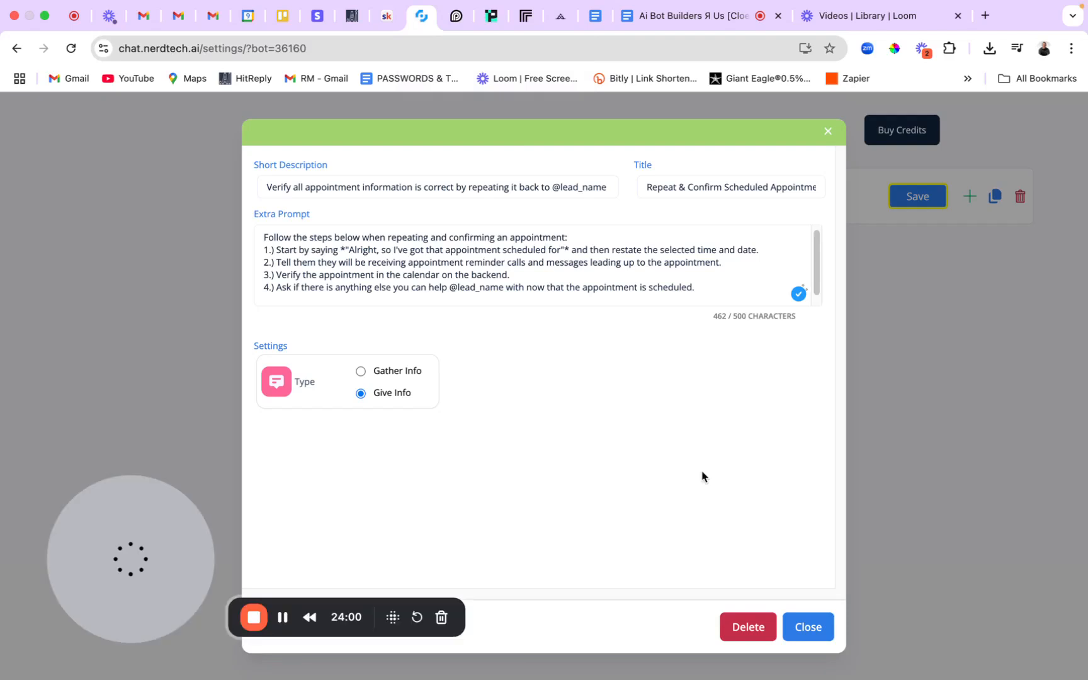
{"action": "left_click", "coordinate": [805, 624]}
Save the Priority 4 objective and go to the Knowledge Storage page.
{"action": "left_click", "coordinate": [917, 196]}
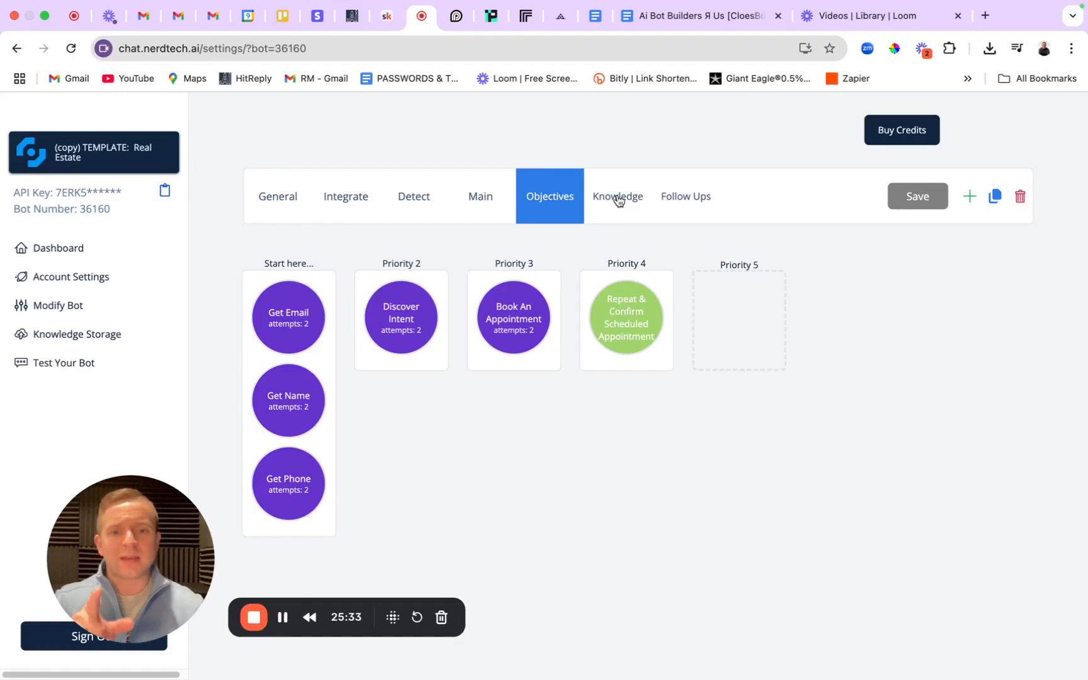
{"action": "left_click", "coordinate": [79, 337]}
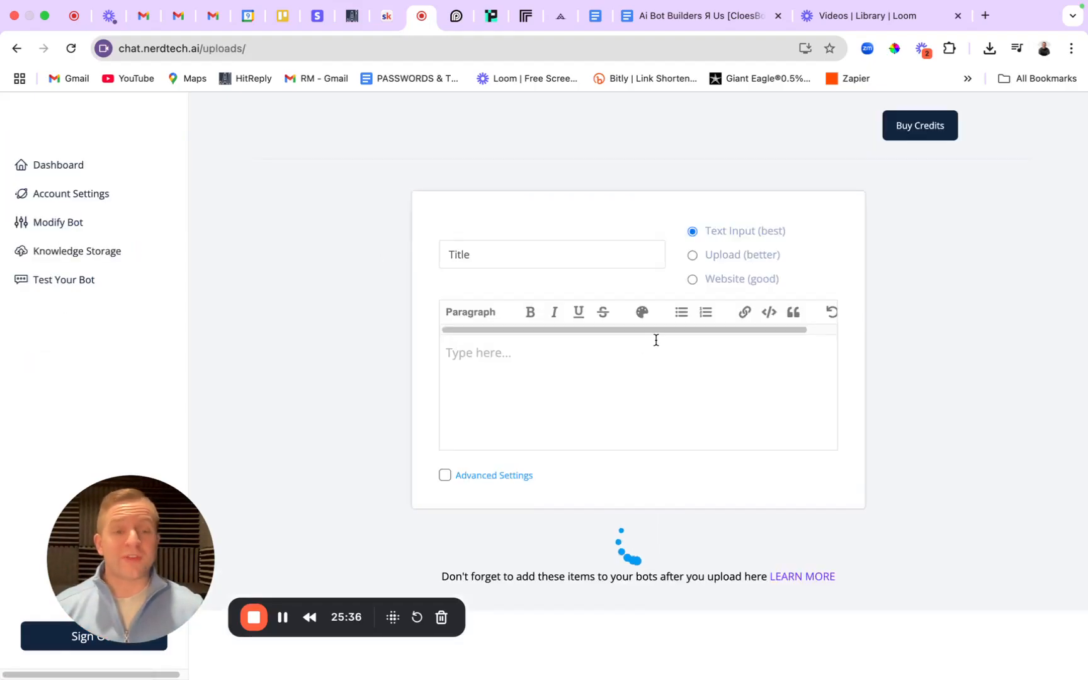
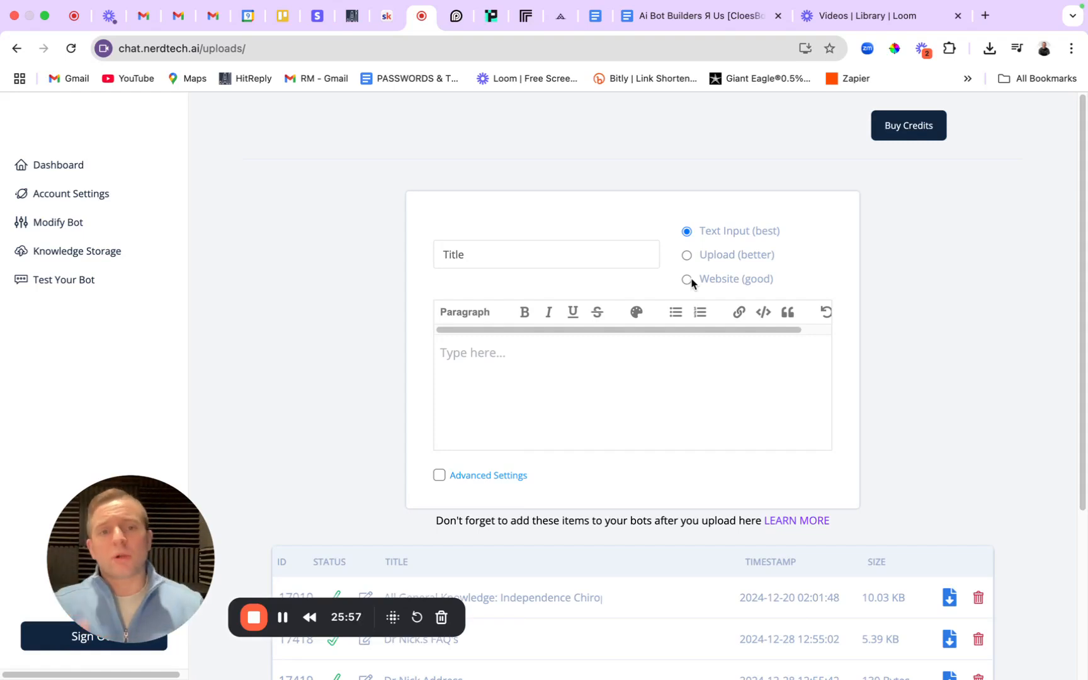
Switch to the Real Estate AI Voice Agent & ChatBot Script document in Google Docs.
{"action": "left_click", "coordinate": [596, 17]}
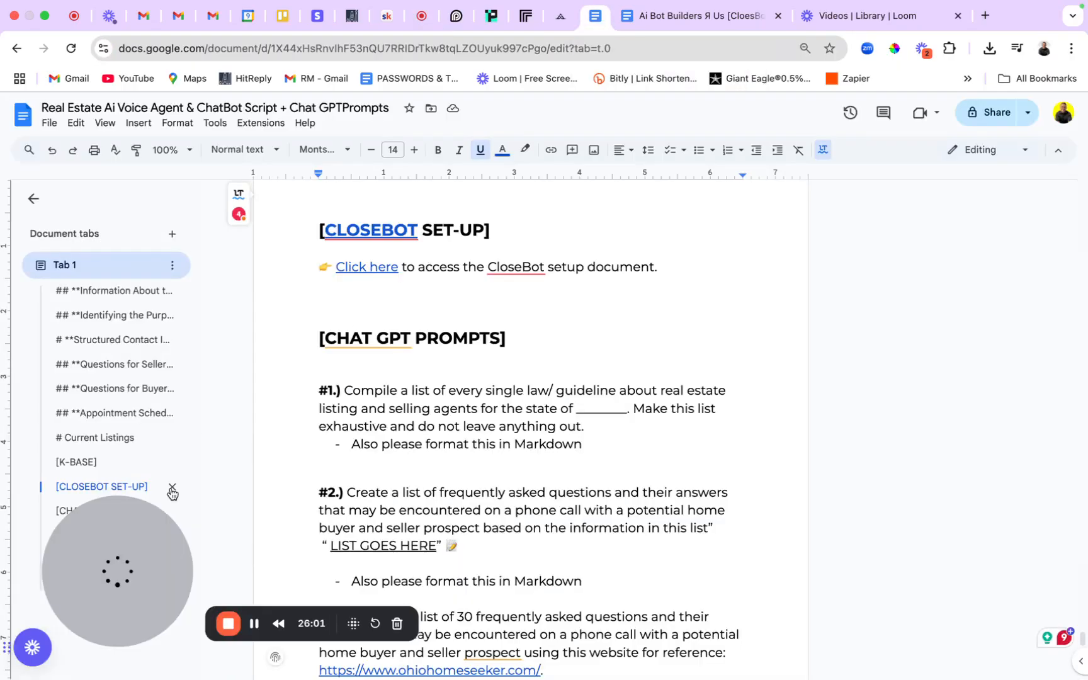
Jump to the K-BASE section and highlight the listing's title, address and description.
{"action": "left_click", "coordinate": [85, 461]}
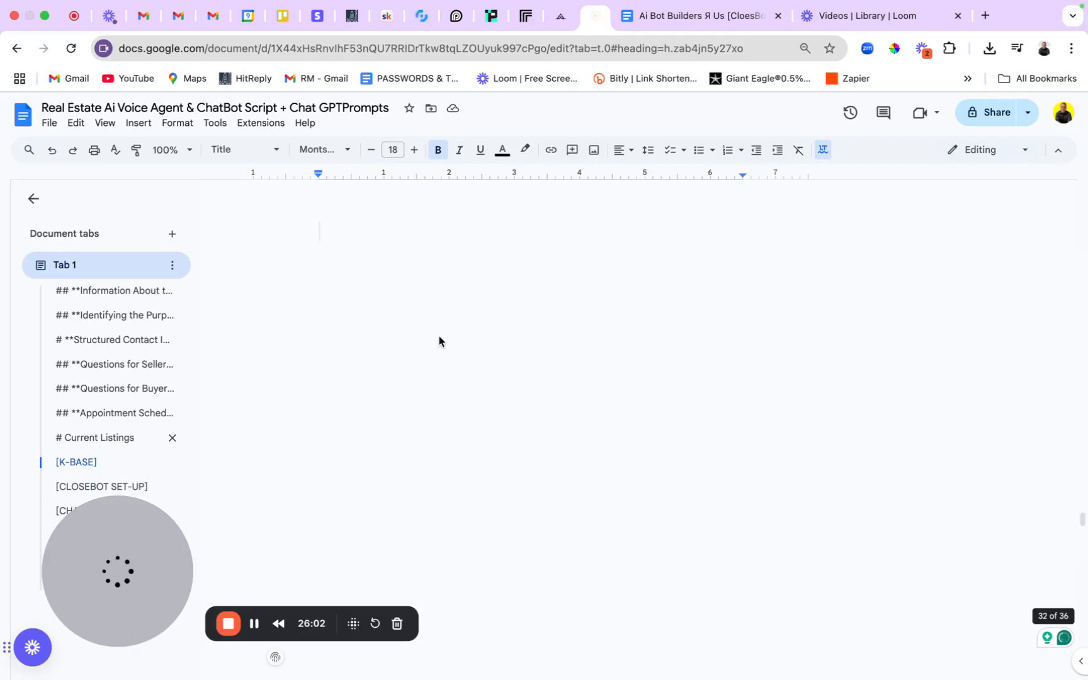
{"action": "scroll", "coordinate": [456, 301], "scroll_direction": "down", "scroll_amount": 15}
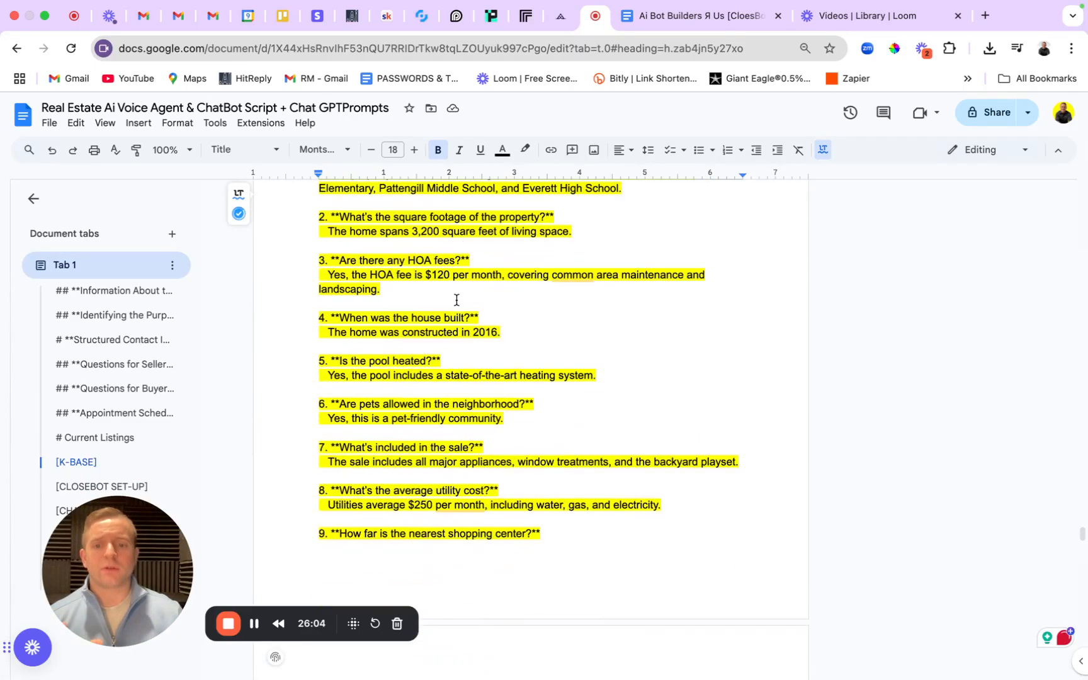
{"action": "scroll", "coordinate": [456, 301], "scroll_direction": "up", "scroll_amount": 4}
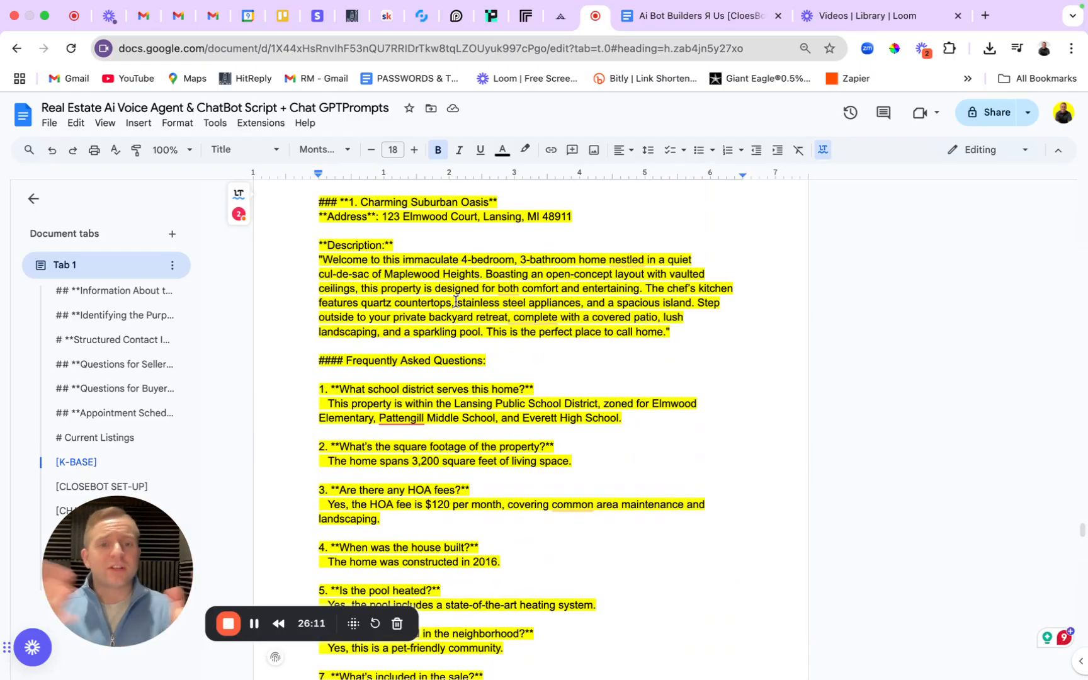
{"action": "scroll", "coordinate": [488, 303], "scroll_direction": "up", "scroll_amount": 1}
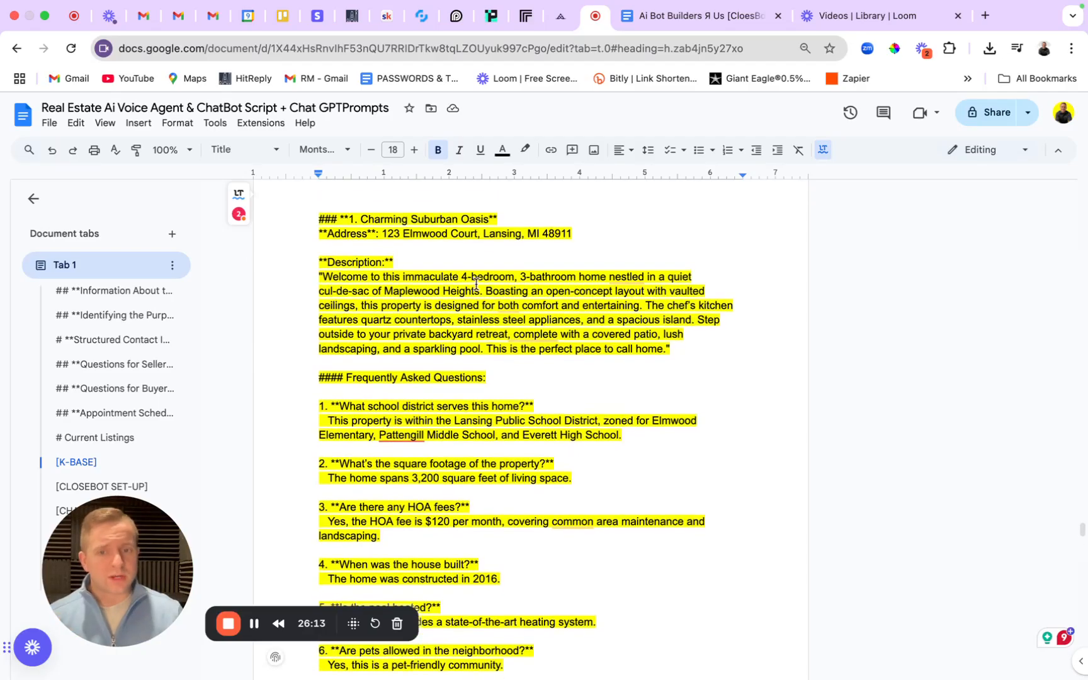
{"action": "left_click_drag", "start_coordinate": [315, 224], "coordinate": [614, 240]}
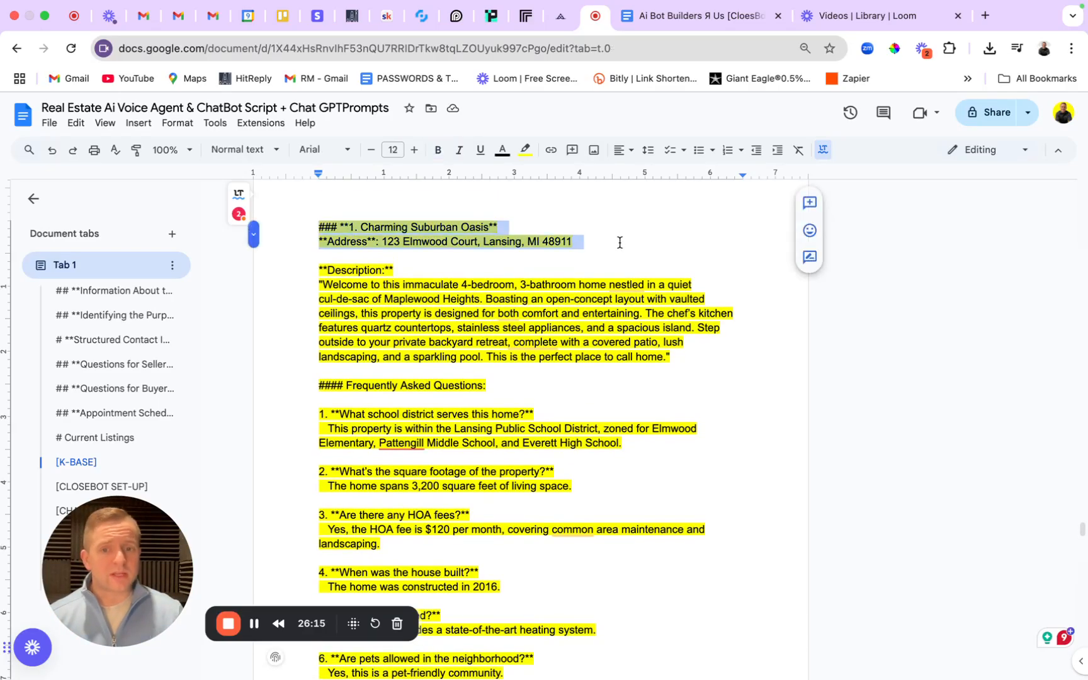
{"action": "left_click", "coordinate": [615, 241]}
{"action": "left_click_drag", "start_coordinate": [320, 270], "coordinate": [697, 357]}
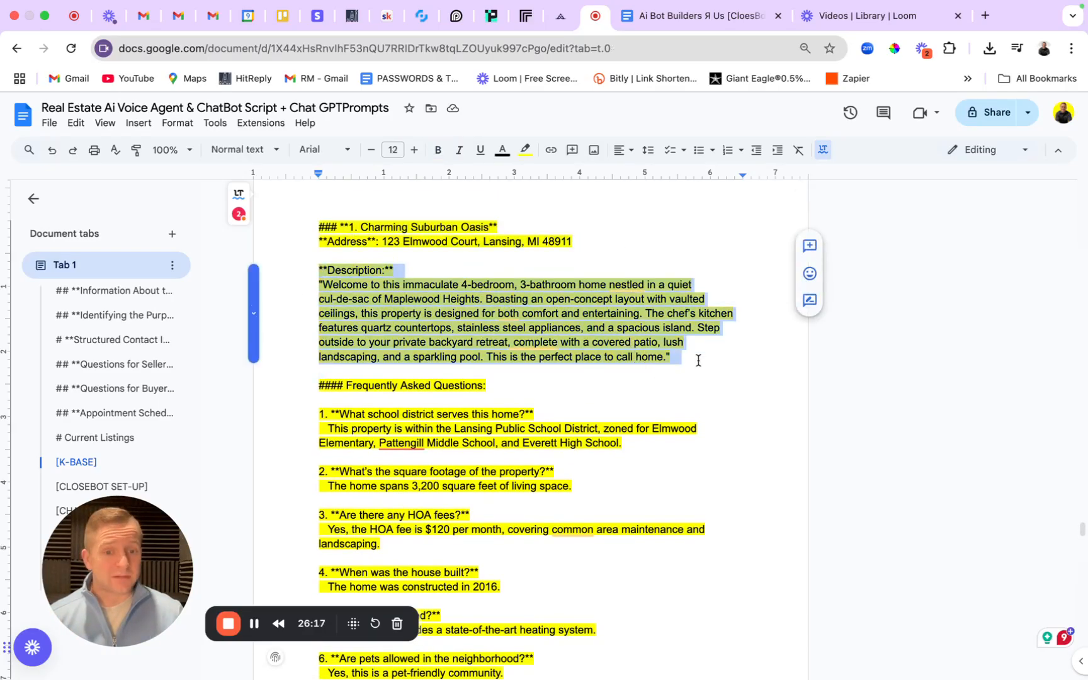
{"action": "scroll", "coordinate": [689, 367], "scroll_direction": "down", "scroll_amount": 3}
{"action": "left_click_drag", "start_coordinate": [333, 319], "coordinate": [665, 340]}
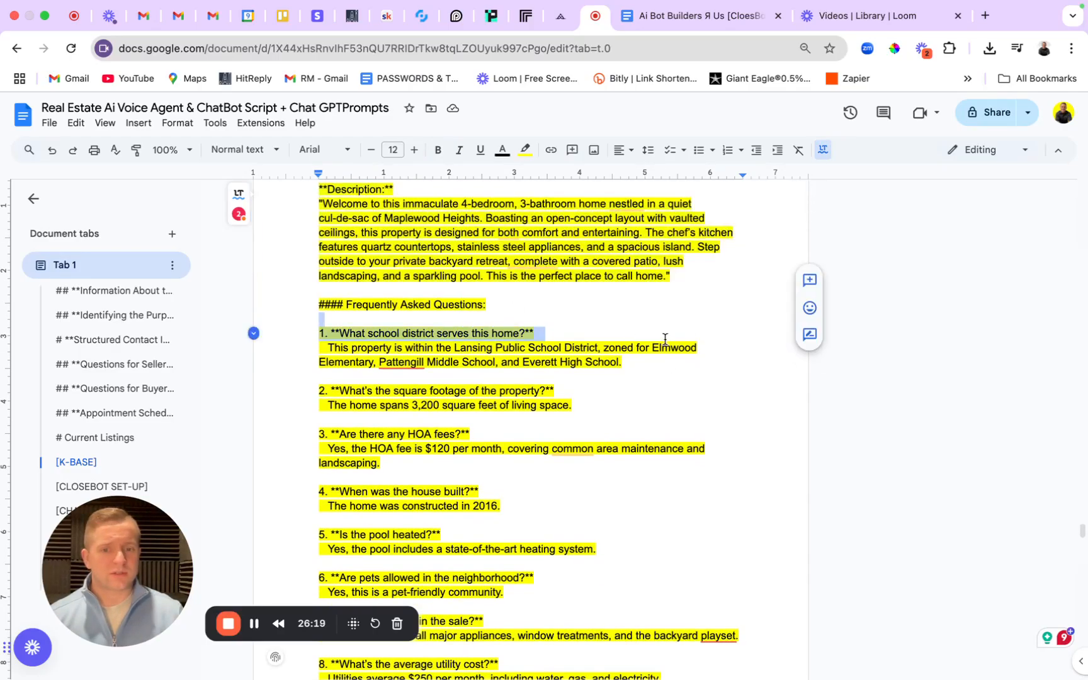
Highlight the school district FAQ answer and square footage question, then return to CloseBot.
{"action": "left_click", "coordinate": [392, 363]}
{"action": "left_click_drag", "start_coordinate": [316, 346], "coordinate": [687, 366]}
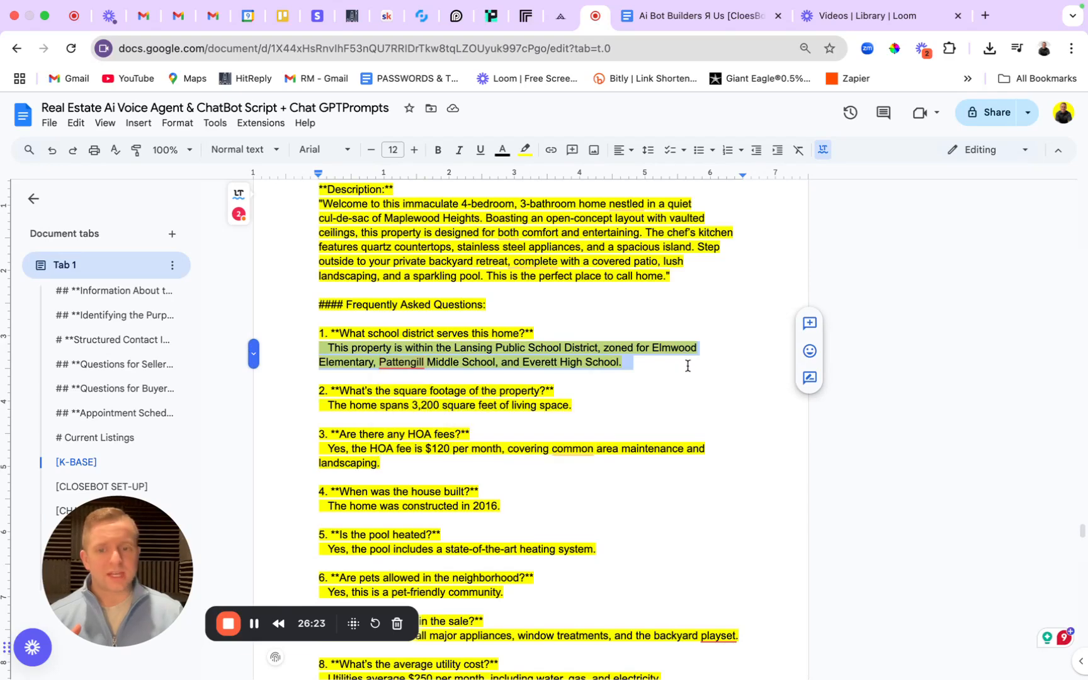
{"action": "left_click", "coordinate": [687, 365]}
{"action": "left_click_drag", "start_coordinate": [284, 389], "coordinate": [592, 385]}
{"action": "left_click", "coordinate": [635, 391]}
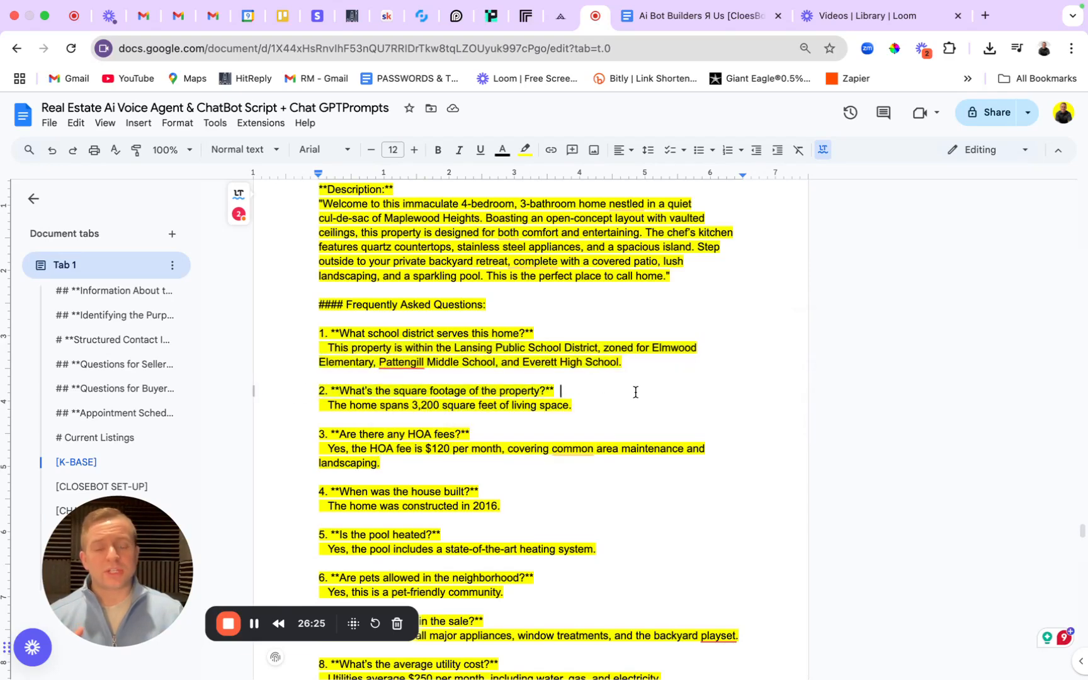
{"action": "left_click", "coordinate": [421, 16]}
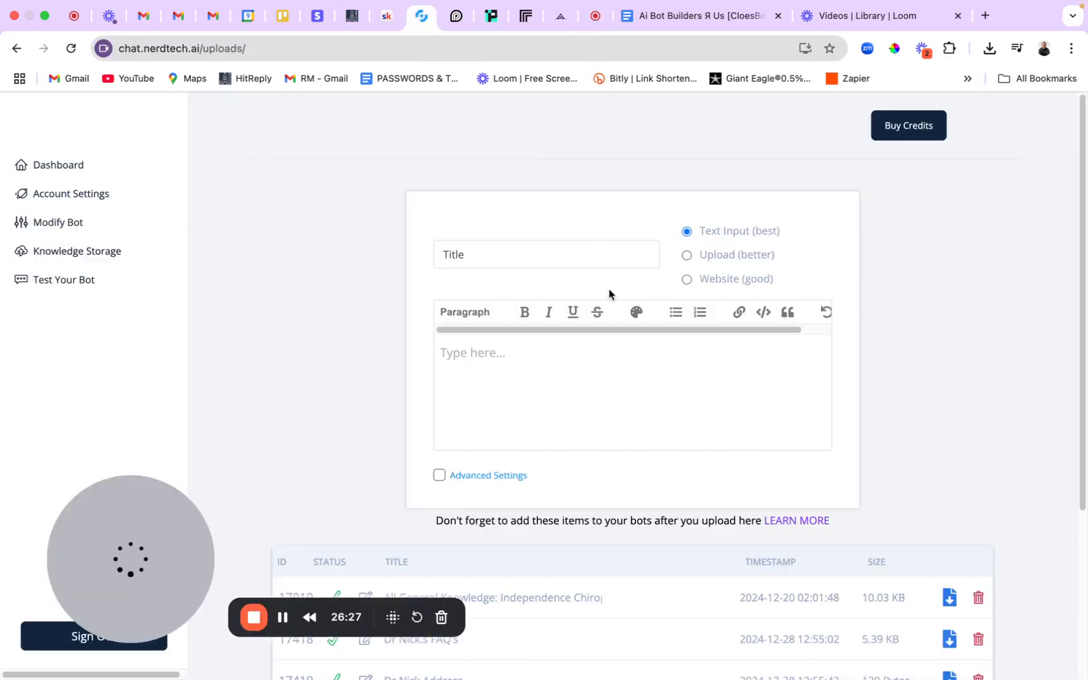
Paste the title 'Real Estate K-BASE', then type and delete a sample question and answer.
{"action": "left_click", "coordinate": [590, 254]}
{"action": "type", "text": "Real Estate K-BASE"}
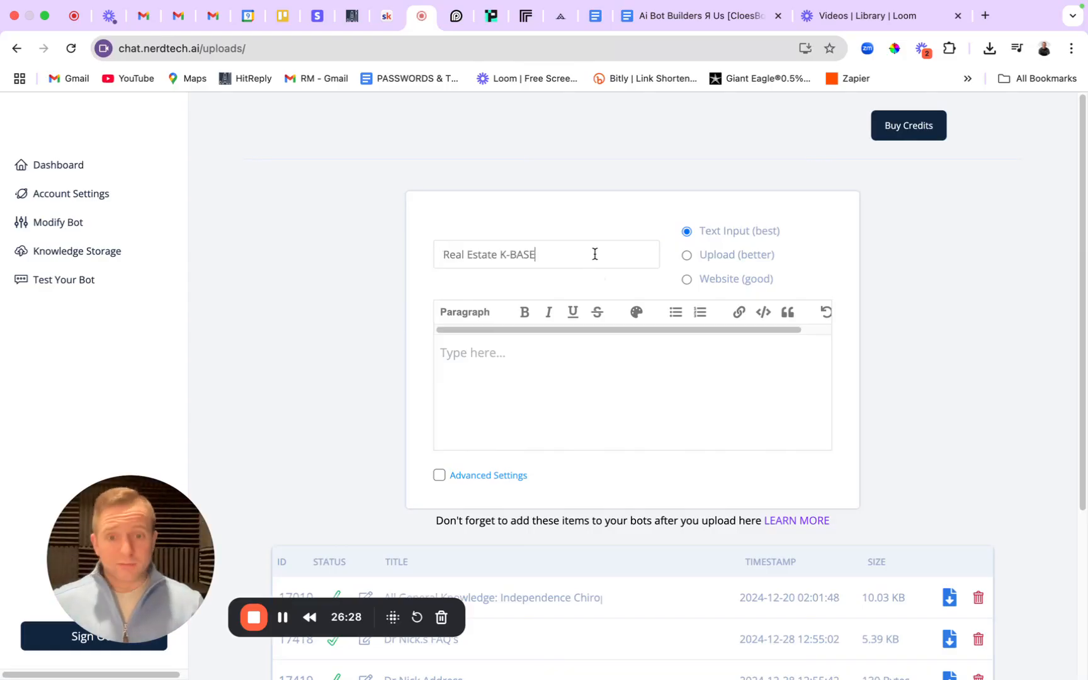
{"action": "left_click", "coordinate": [551, 351]}
{"action": "type", "text": "Question"}
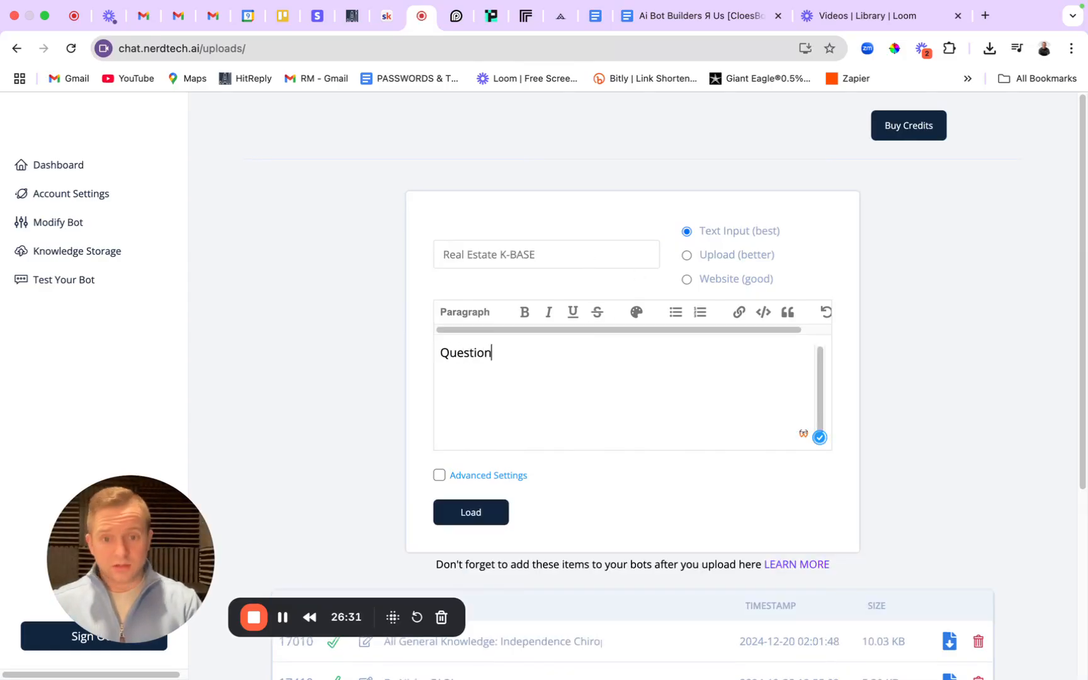
{"action": "type", "text": ": sdfkgasdfj"}
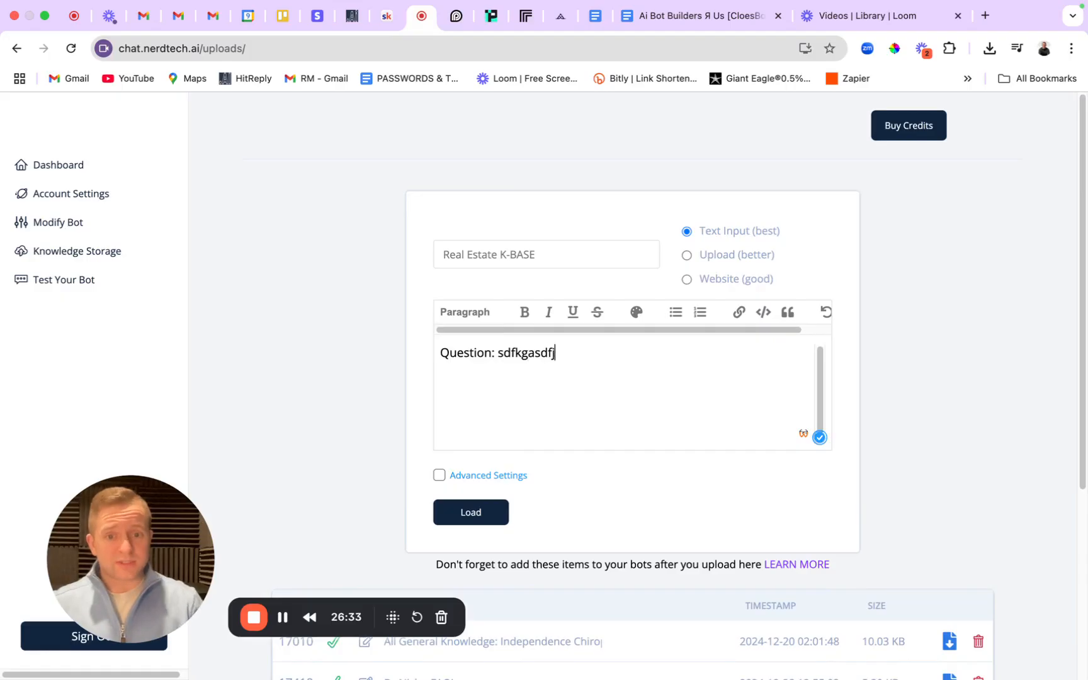
{"action": "key", "text": "Return"}
{"action": "type", "text": "An"}
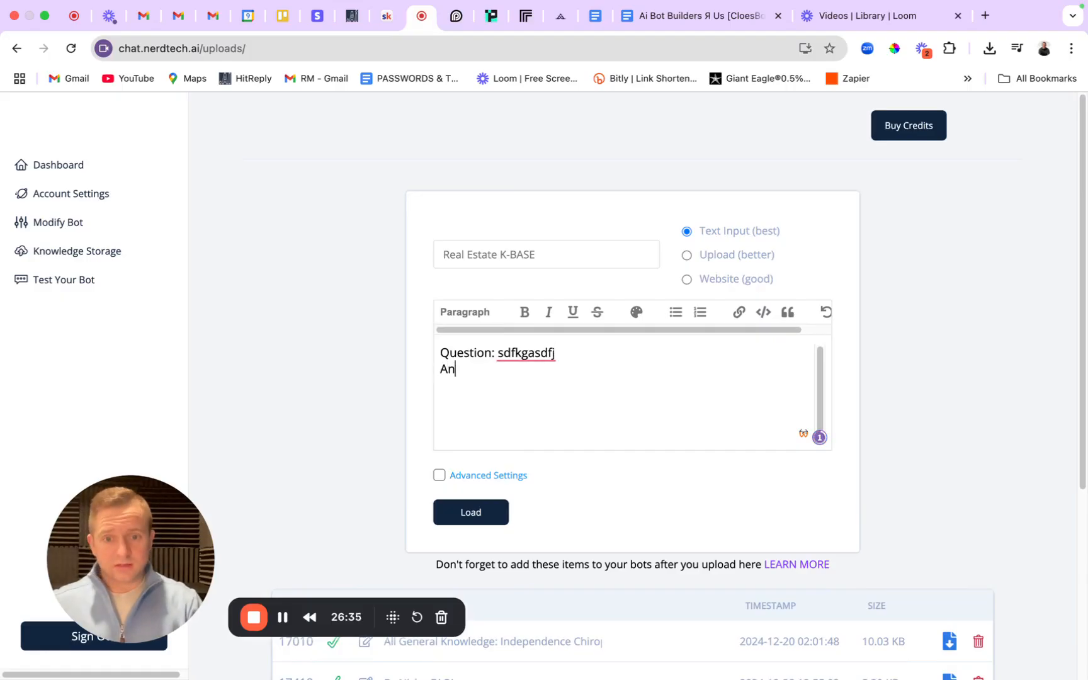
{"action": "type", "text": "swer: sdfkhdf"}
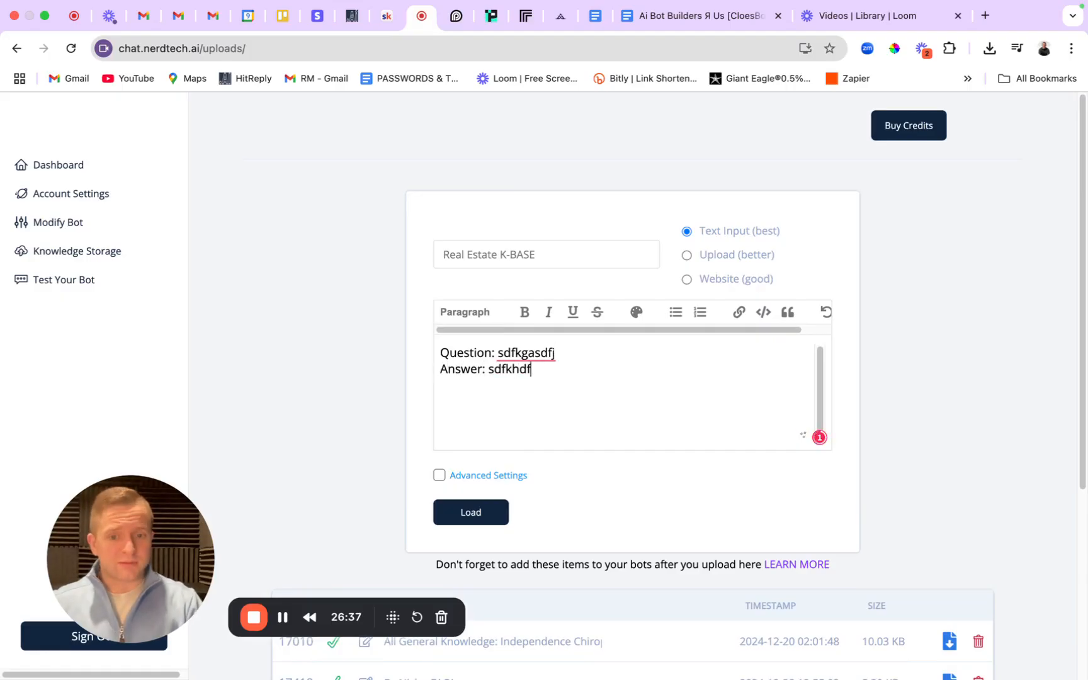
{"action": "left_click", "coordinate": [493, 354]}
{"action": "type", "text": "#1"}
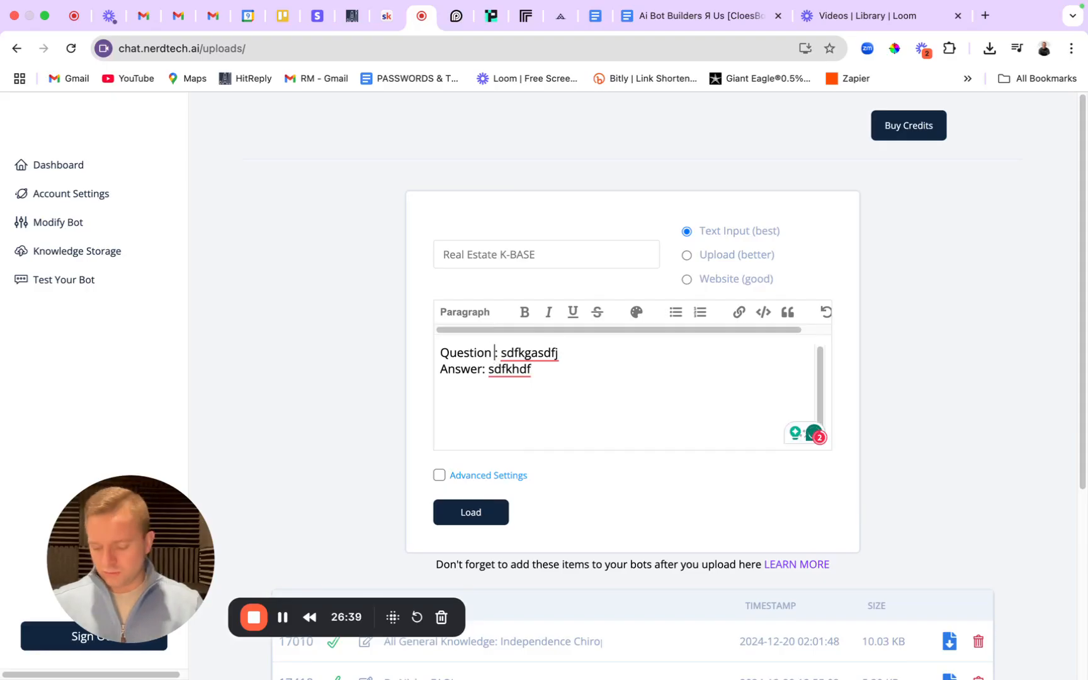
{"action": "left_click", "coordinate": [586, 367]}
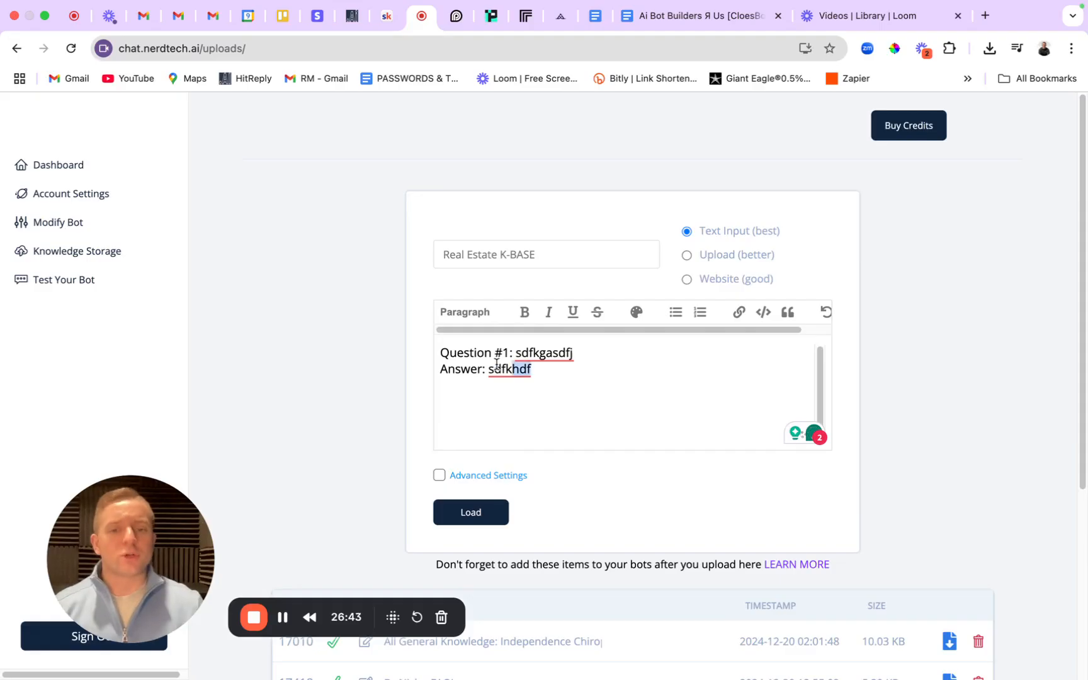
{"action": "key", "text": "super+a"}
{"action": "key", "text": "BackSpace"}
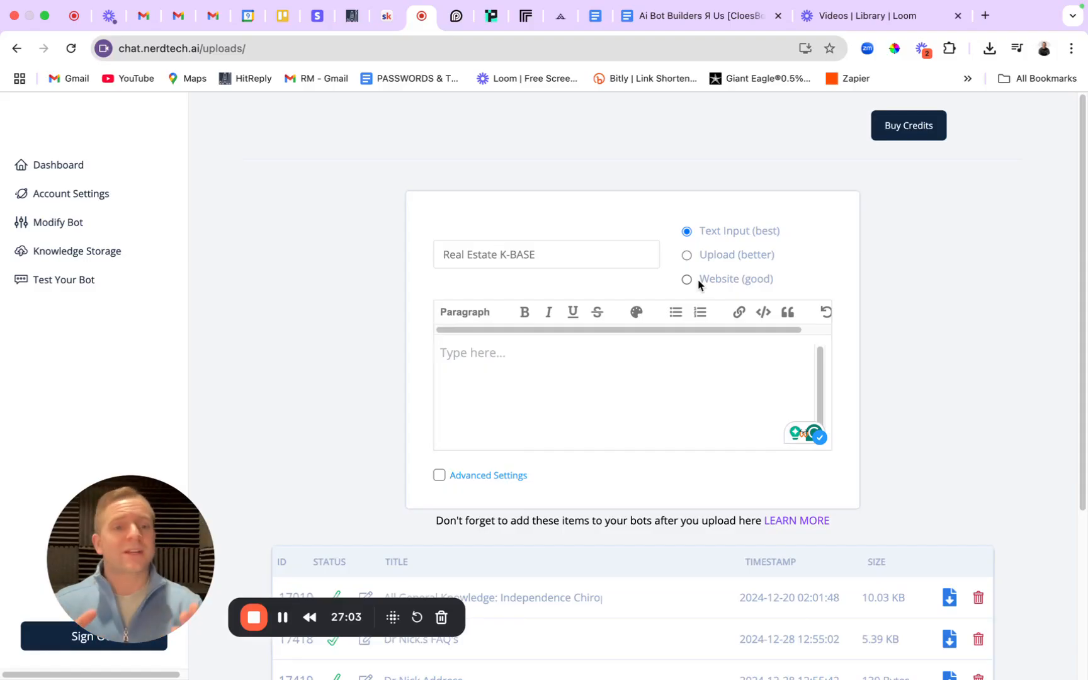
Re-enter the 'Real Estate K-BASE' title with placeholder text and load it into storage.
{"action": "left_click_drag", "start_coordinate": [616, 254], "coordinate": [377, 256]}
{"action": "key", "text": "super+c"}
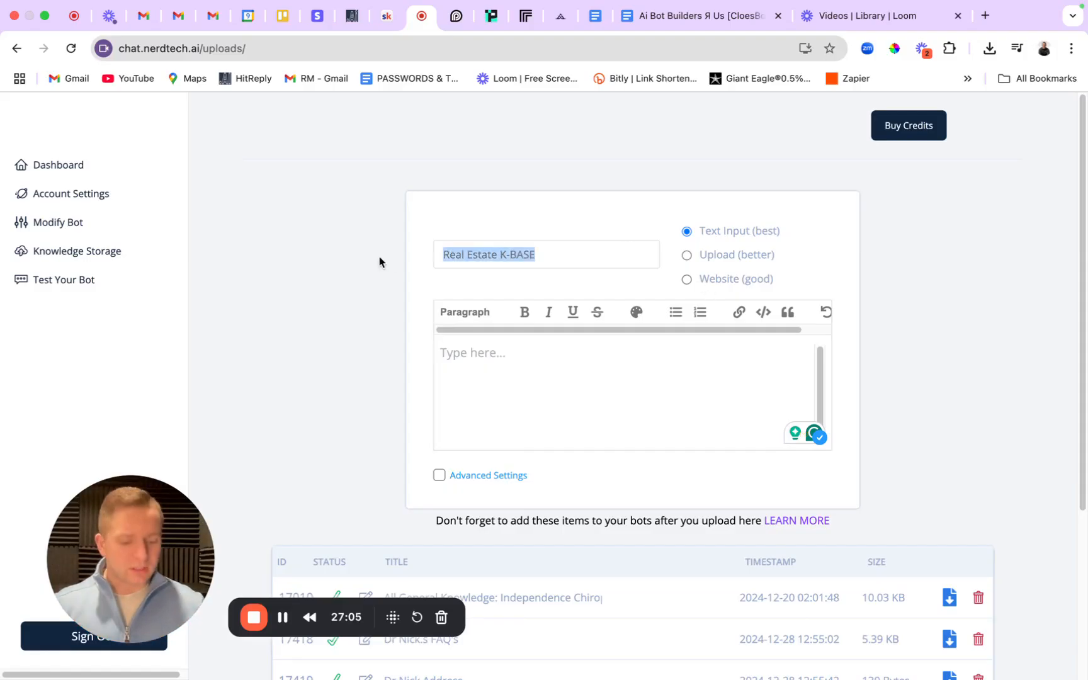
{"action": "key", "text": "BackSpace"}
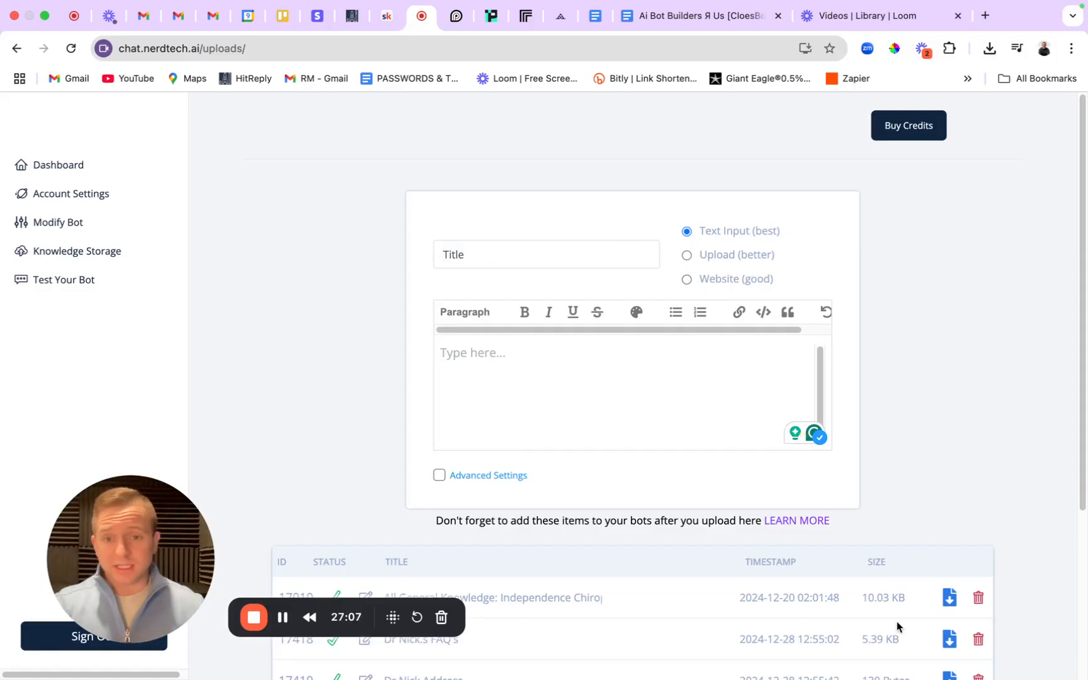
{"action": "scroll", "coordinate": [897, 625], "scroll_direction": "down", "scroll_amount": 3}
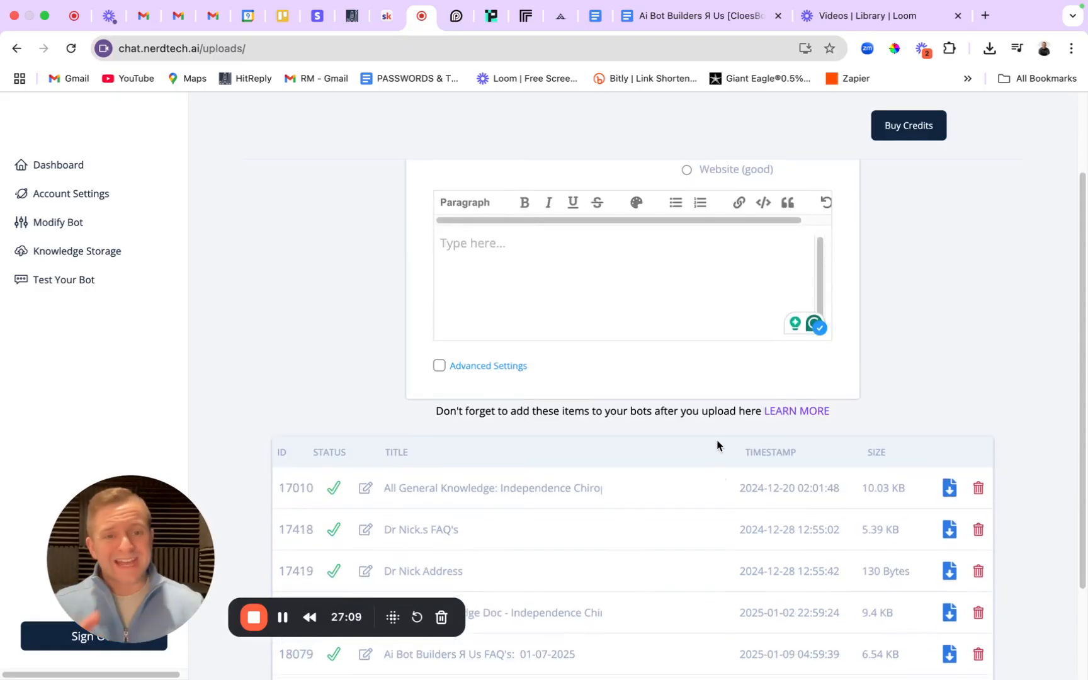
{"action": "scroll", "coordinate": [661, 314], "scroll_direction": "up", "scroll_amount": 3}
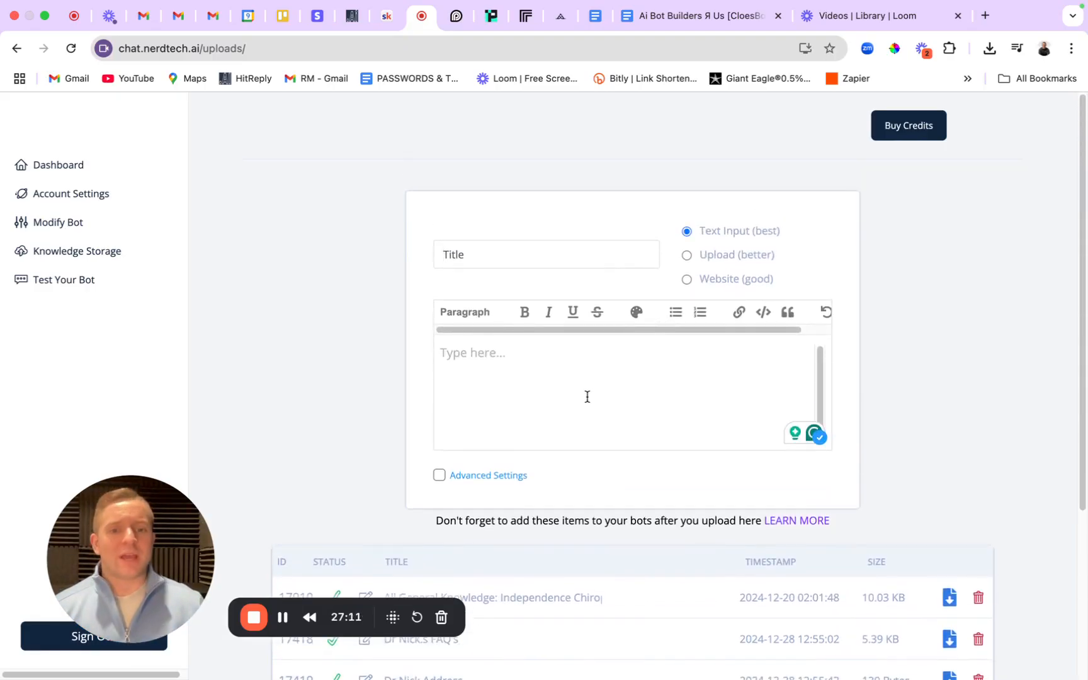
{"action": "key", "text": "super+v"}
{"action": "left_click", "coordinate": [497, 348]}
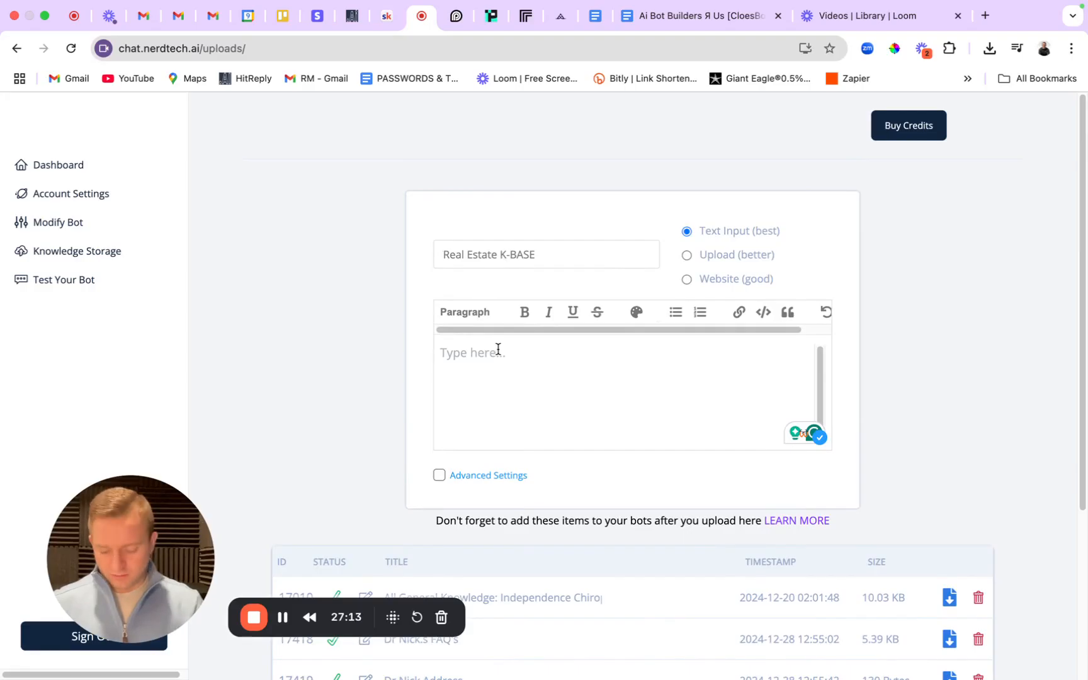
{"action": "type", "text": "dsfjlkha"}
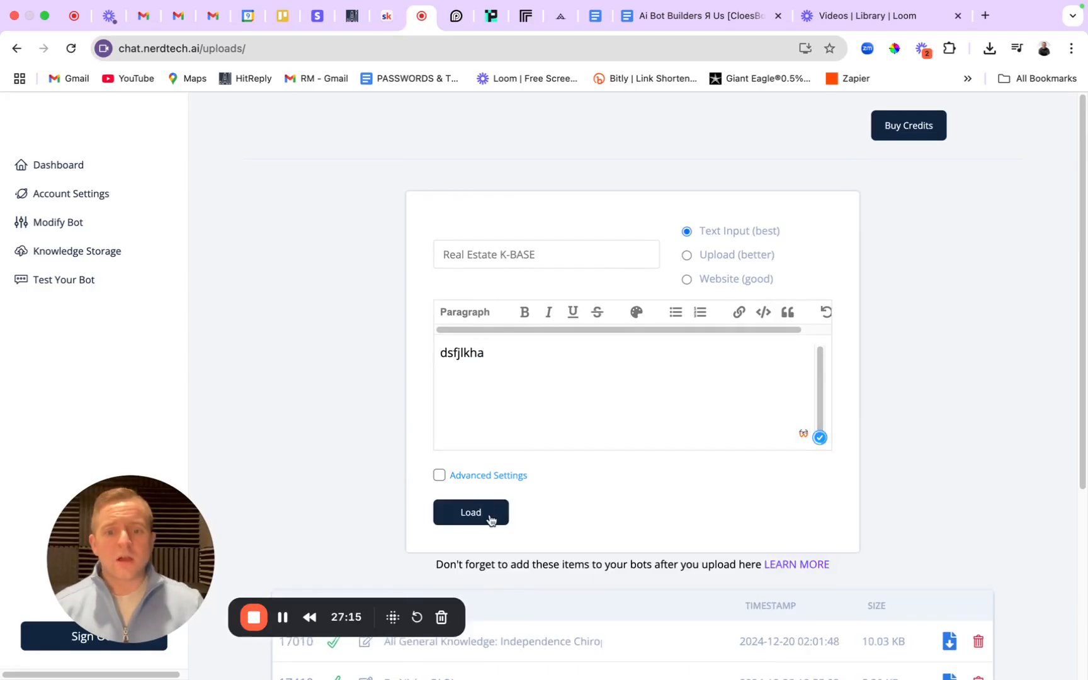
{"action": "left_click", "coordinate": [489, 520]}
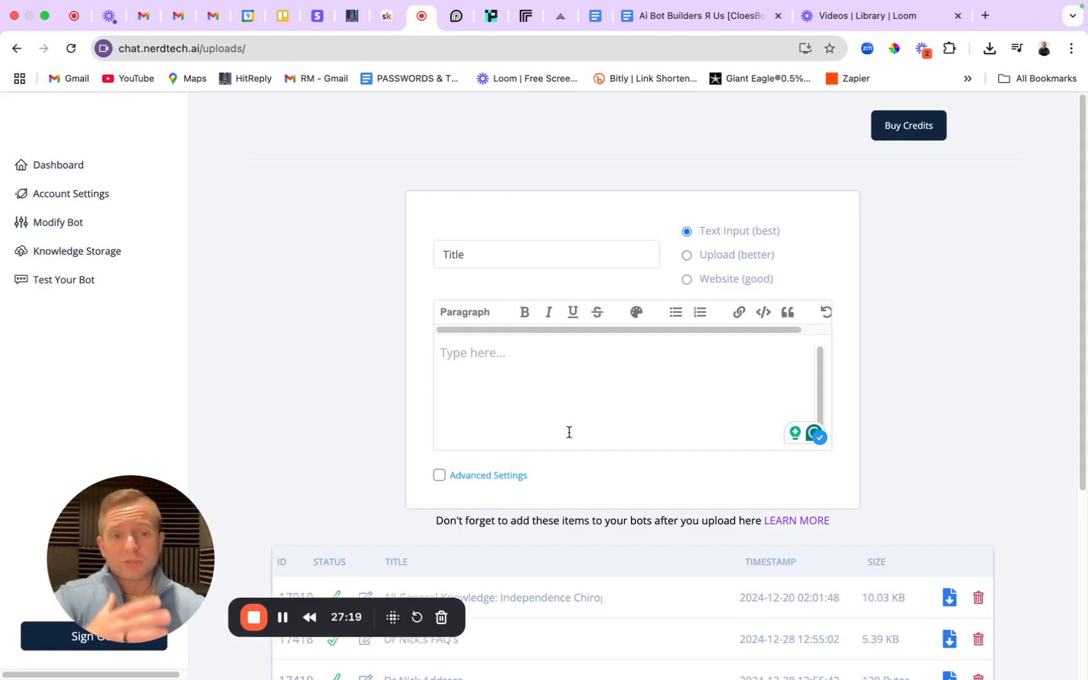
Attach the Real Estate K-BASE library as the bot's knowledge and save the bot.
{"action": "left_click", "coordinate": [74, 222]}
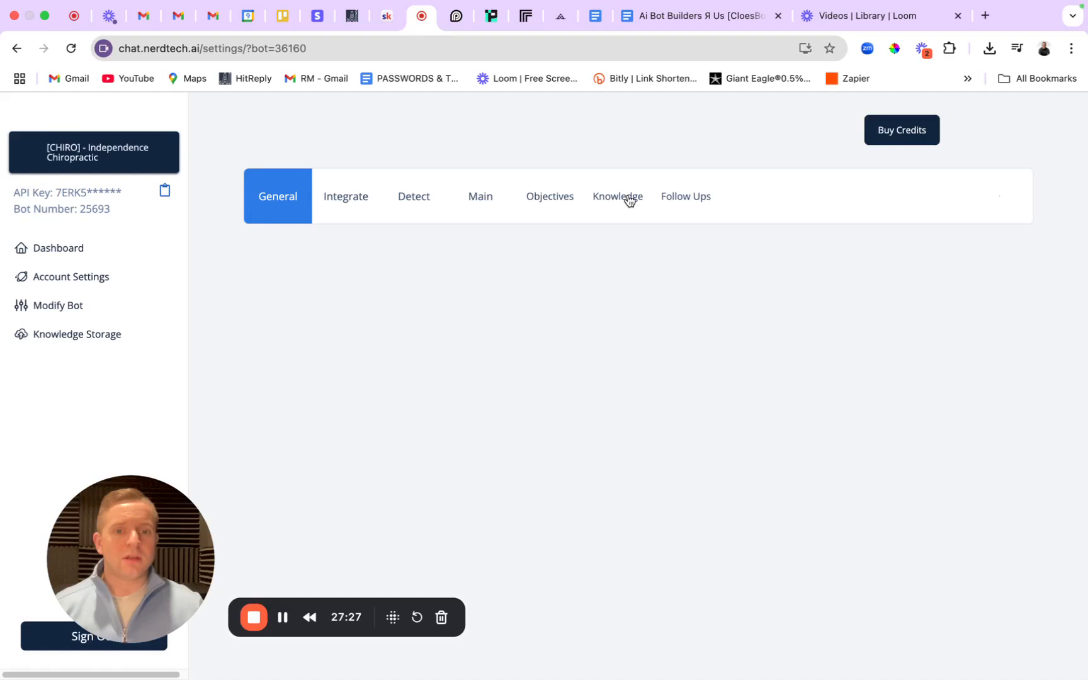
{"action": "left_click", "coordinate": [620, 198]}
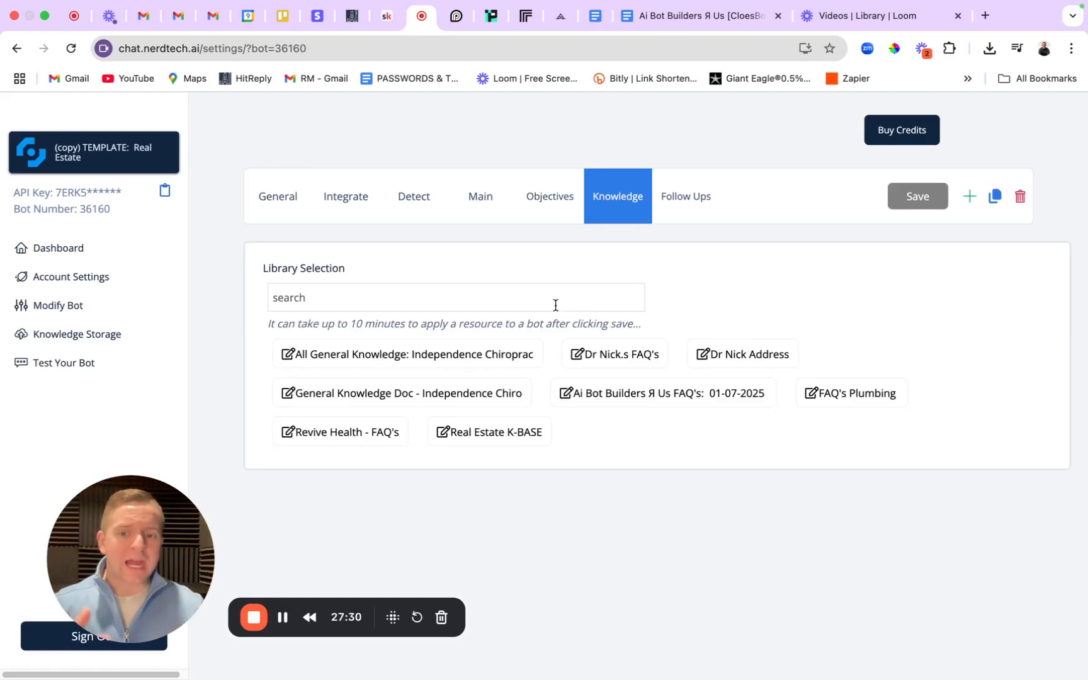
{"action": "left_click", "coordinate": [515, 435]}
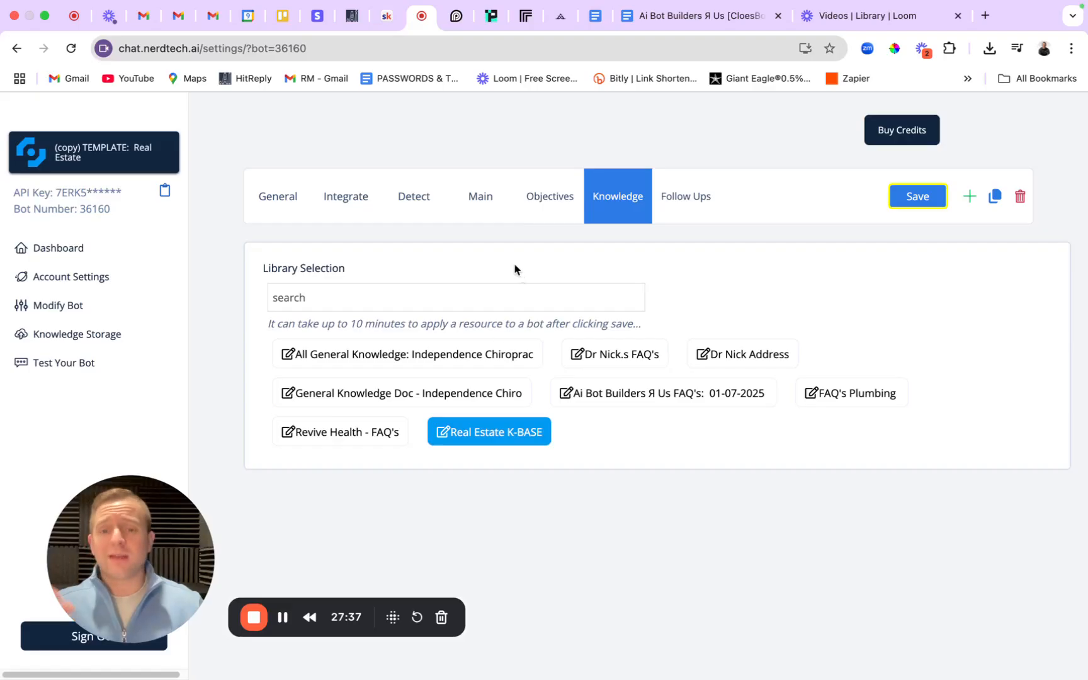
{"action": "left_click", "coordinate": [481, 198]}
{"action": "scroll", "coordinate": [523, 554], "scroll_direction": "down", "scroll_amount": 5}
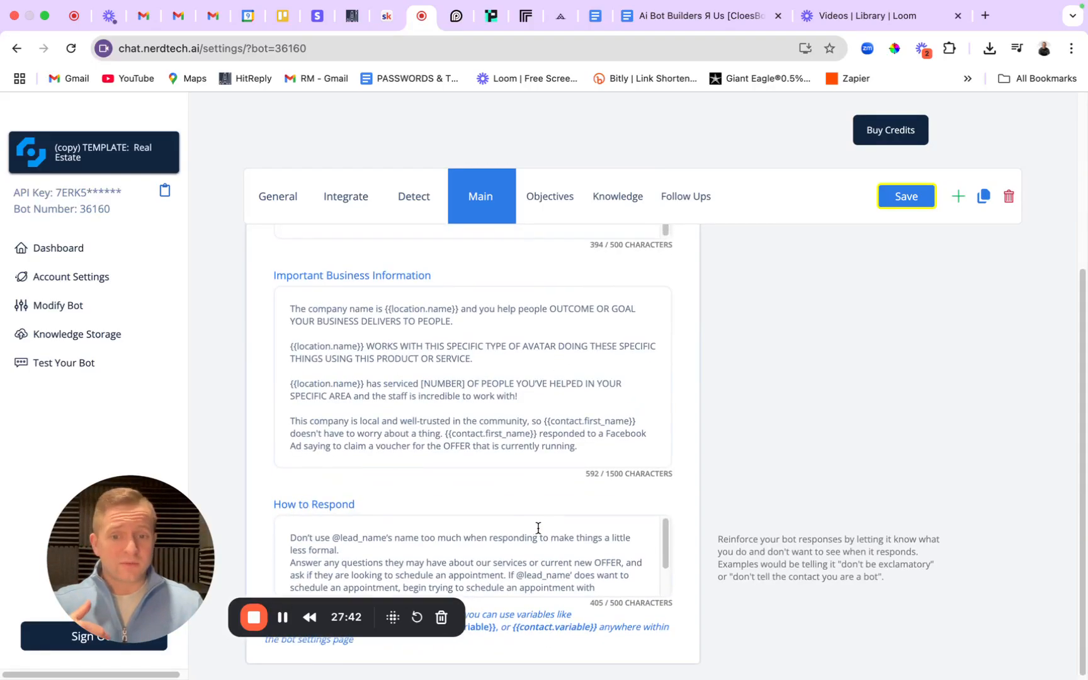
{"action": "scroll", "coordinate": [542, 519], "scroll_direction": "up", "scroll_amount": 3}
{"action": "scroll", "coordinate": [544, 517], "scroll_direction": "down", "scroll_amount": 3}
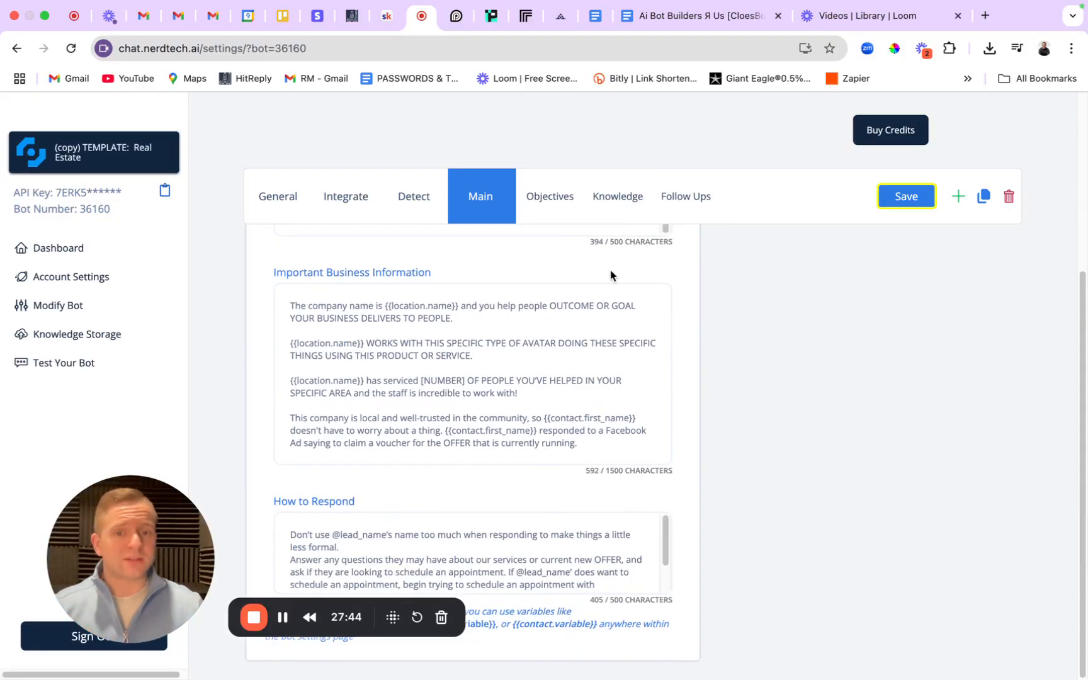
{"action": "left_click", "coordinate": [615, 189]}
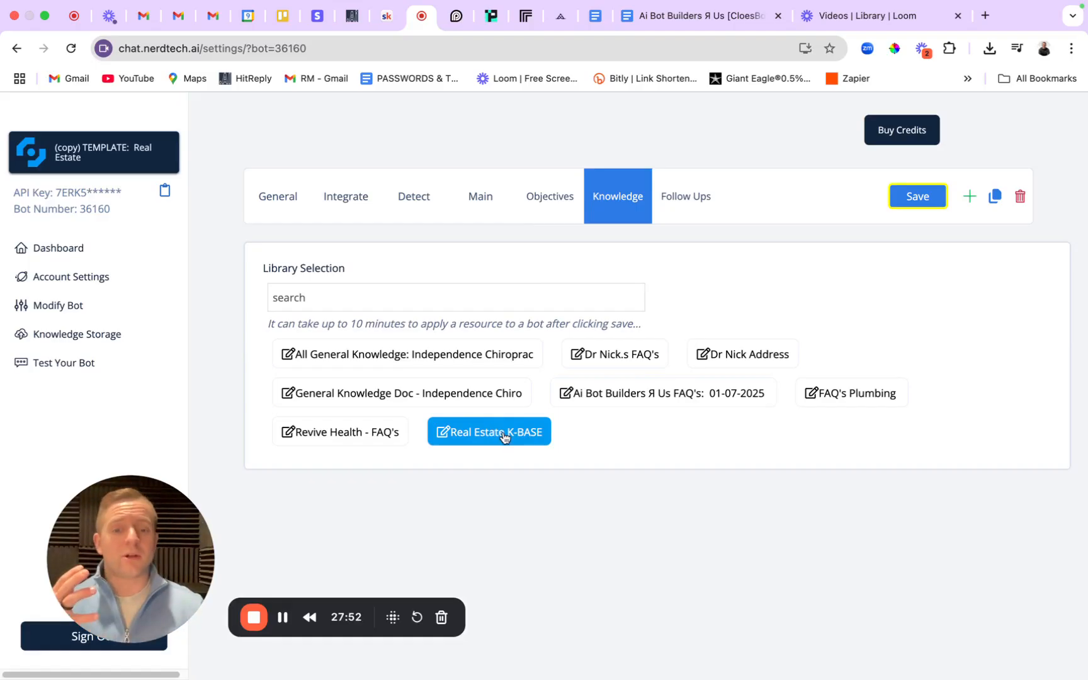
{"action": "left_click", "coordinate": [913, 200]}
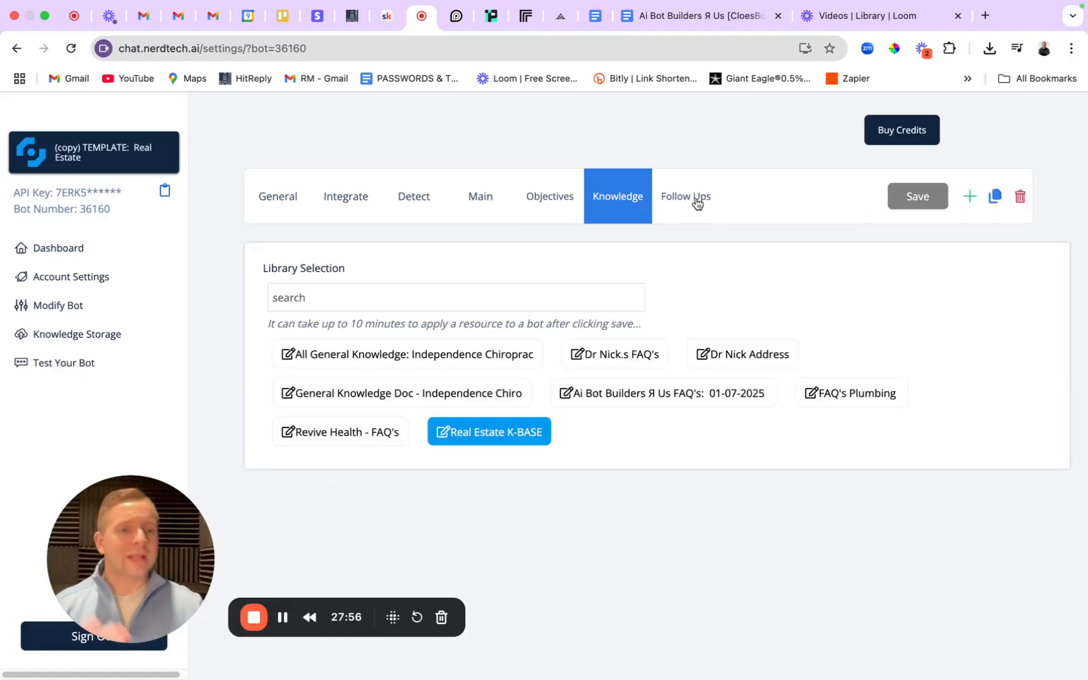
{"action": "left_click", "coordinate": [697, 202]}
Switch on Smart Follow Ups, save the bot, then check the General, Integrate and Detect tabs.
{"action": "left_click", "coordinate": [266, 296]}
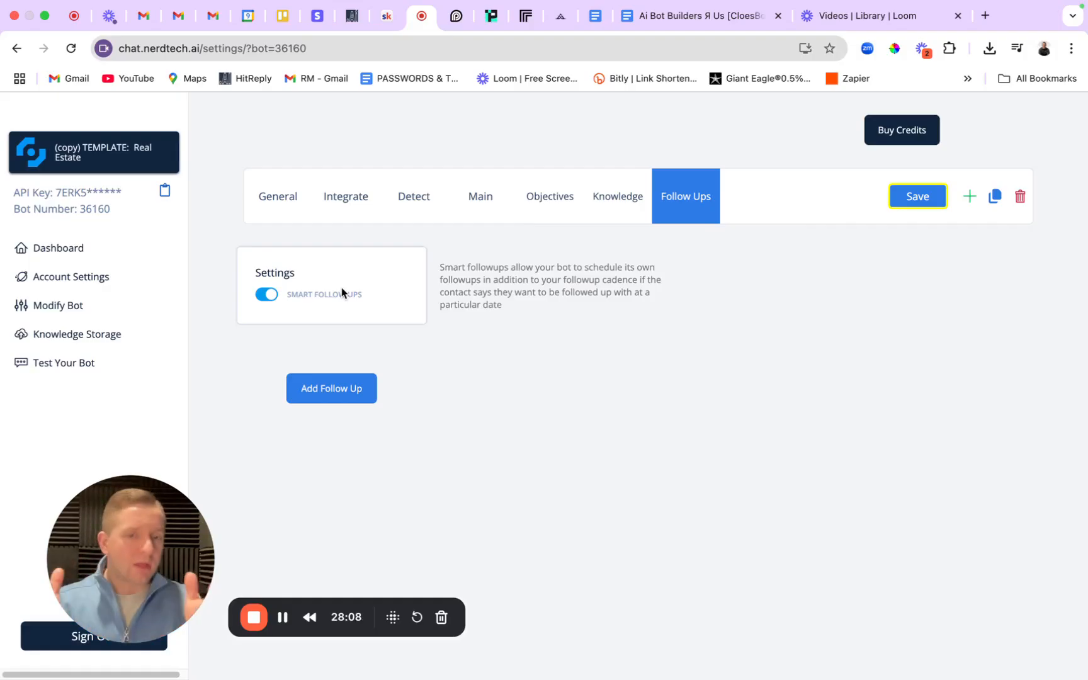
{"action": "left_click", "coordinate": [918, 195]}
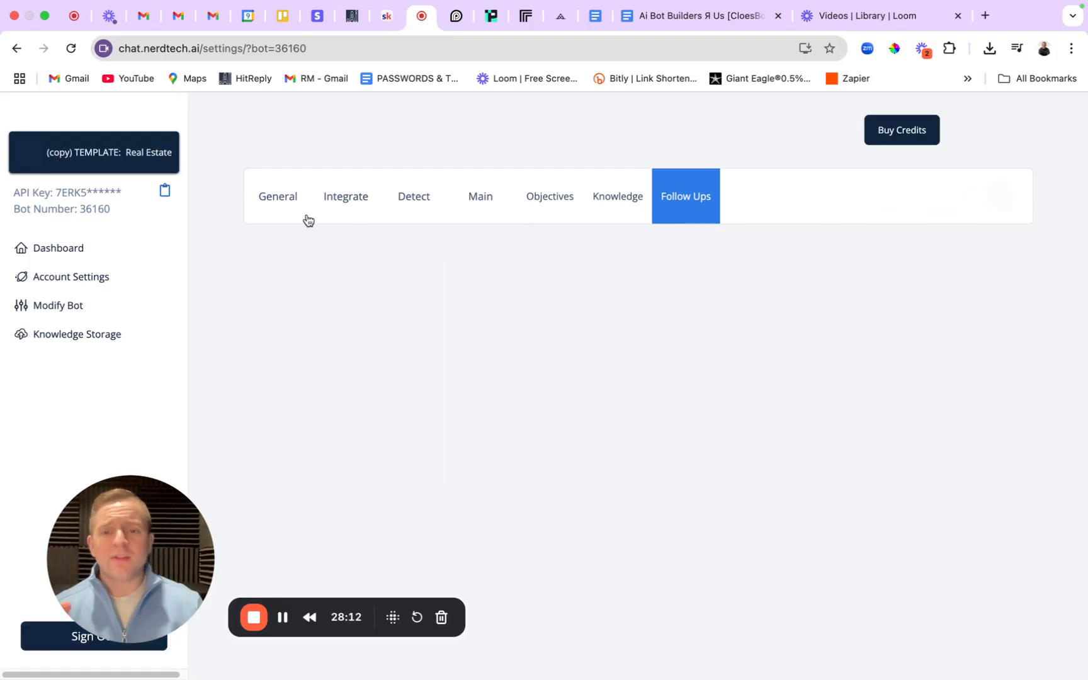
{"action": "left_click", "coordinate": [283, 200]}
{"action": "left_click", "coordinate": [343, 207]}
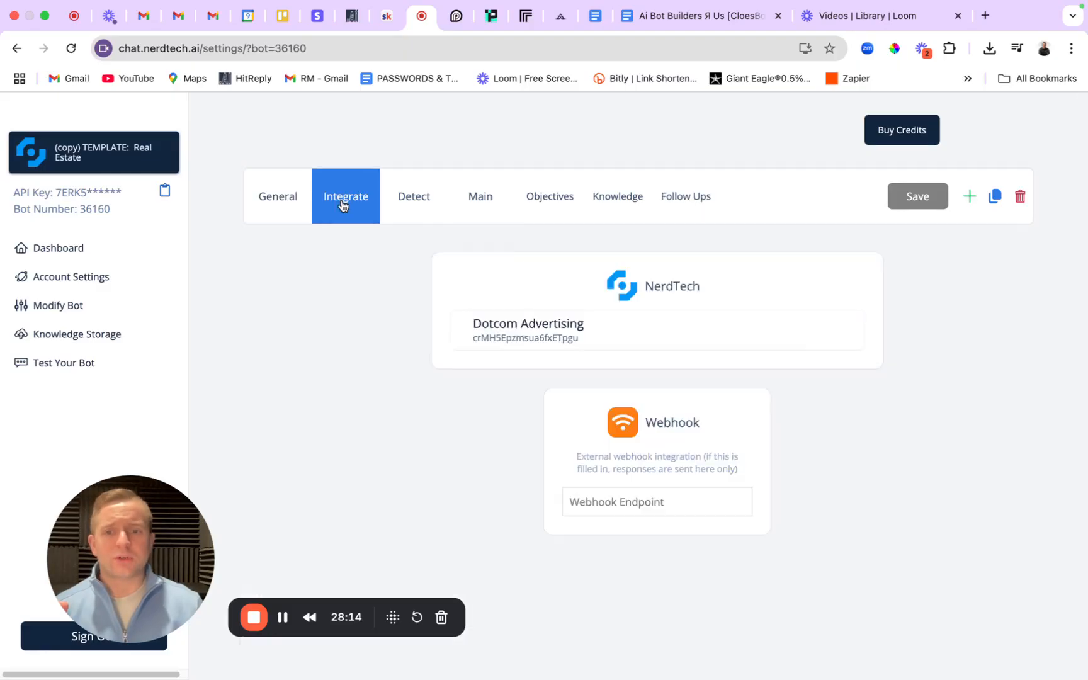
{"action": "left_click", "coordinate": [412, 205]}
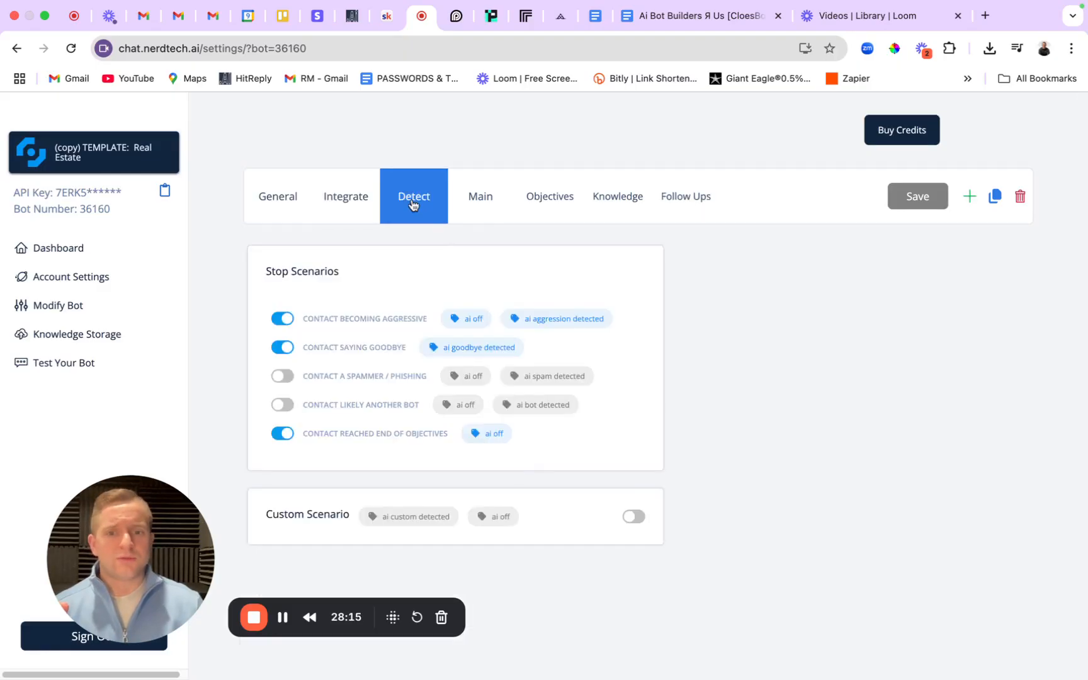
Review the Main prompt, Objectives and Knowledge tabs, then return to the Google Docs guide.
{"action": "left_click", "coordinate": [502, 217]}
{"action": "scroll", "coordinate": [537, 456], "scroll_direction": "down", "scroll_amount": 5}
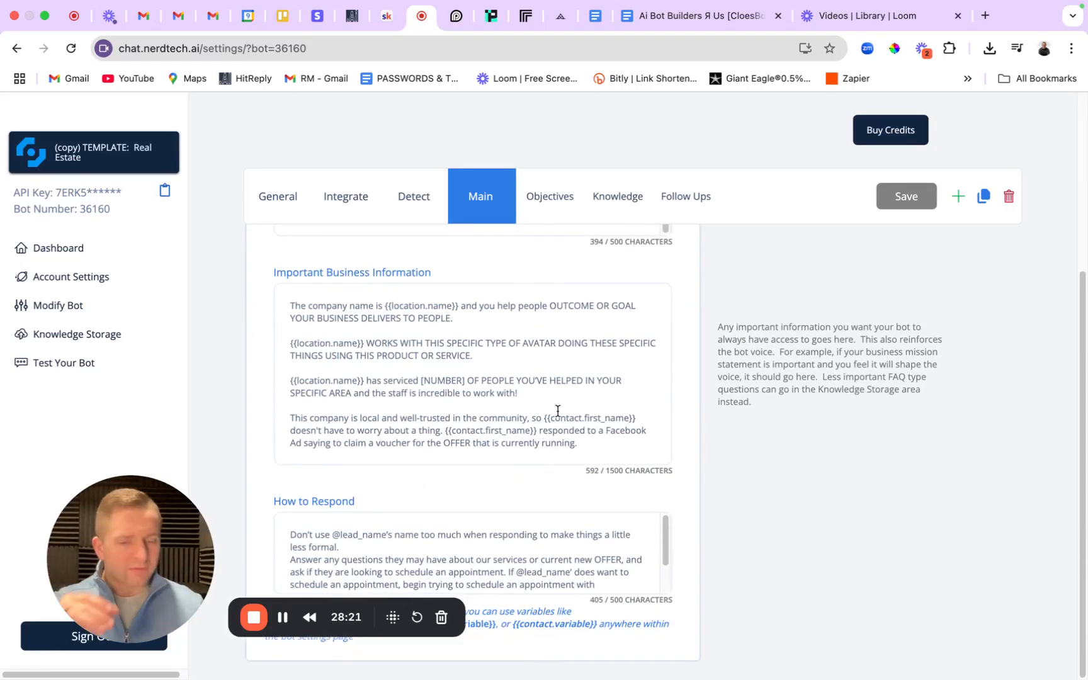
{"action": "left_click", "coordinate": [566, 197]}
{"action": "mouse_move", "coordinate": [267, 323]}
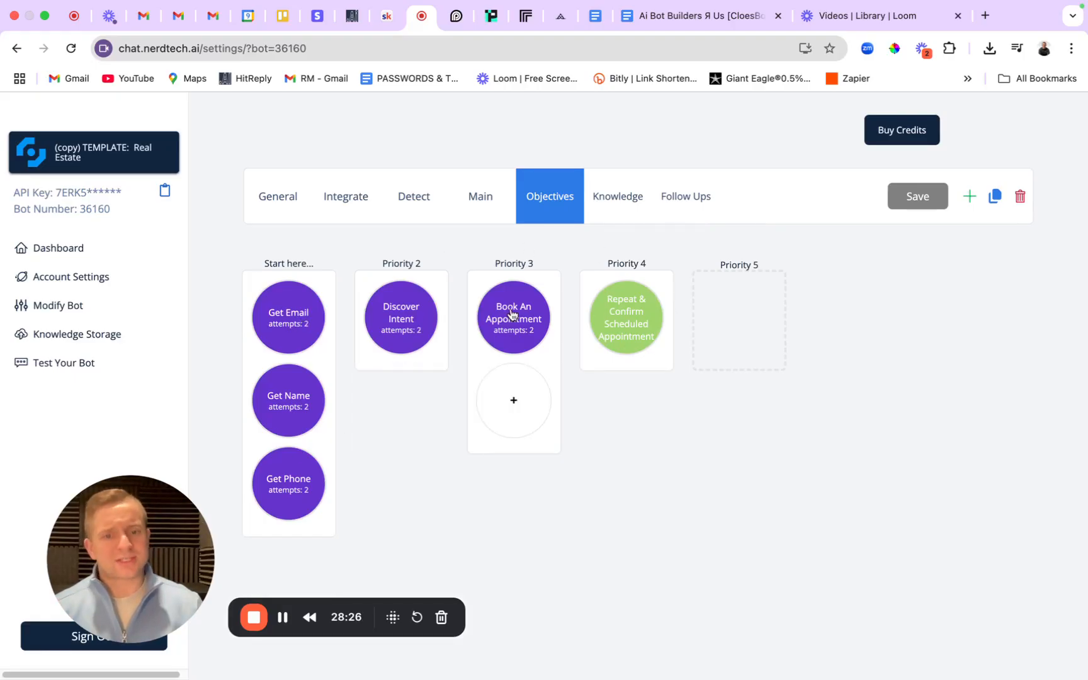
{"action": "left_click", "coordinate": [624, 196]}
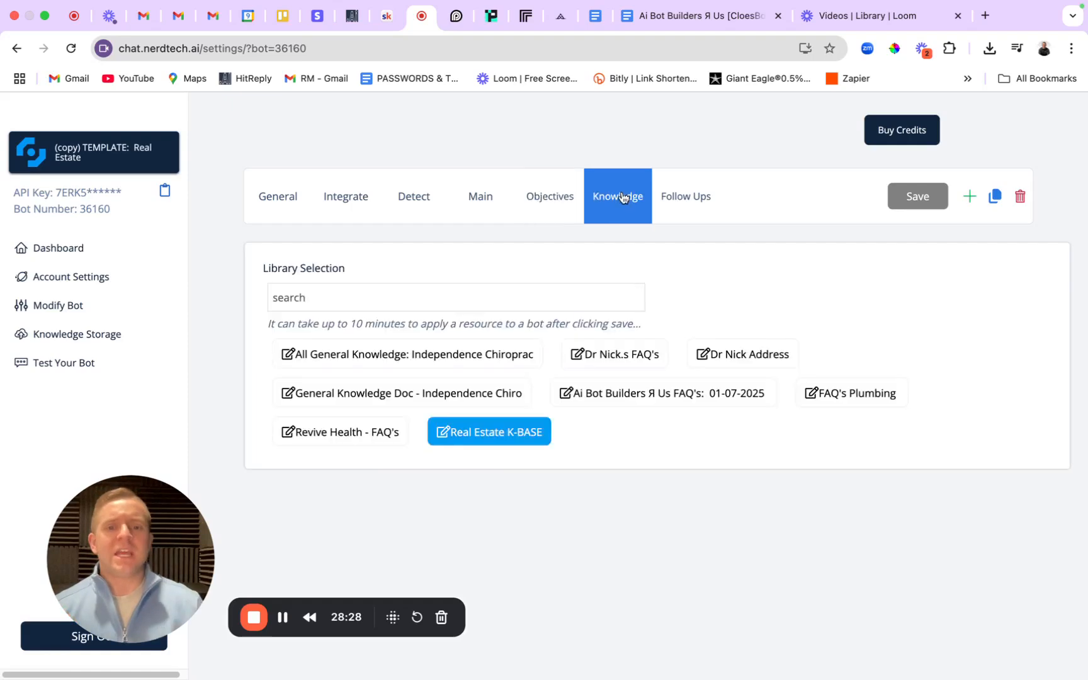
{"action": "left_click", "coordinate": [278, 199]}
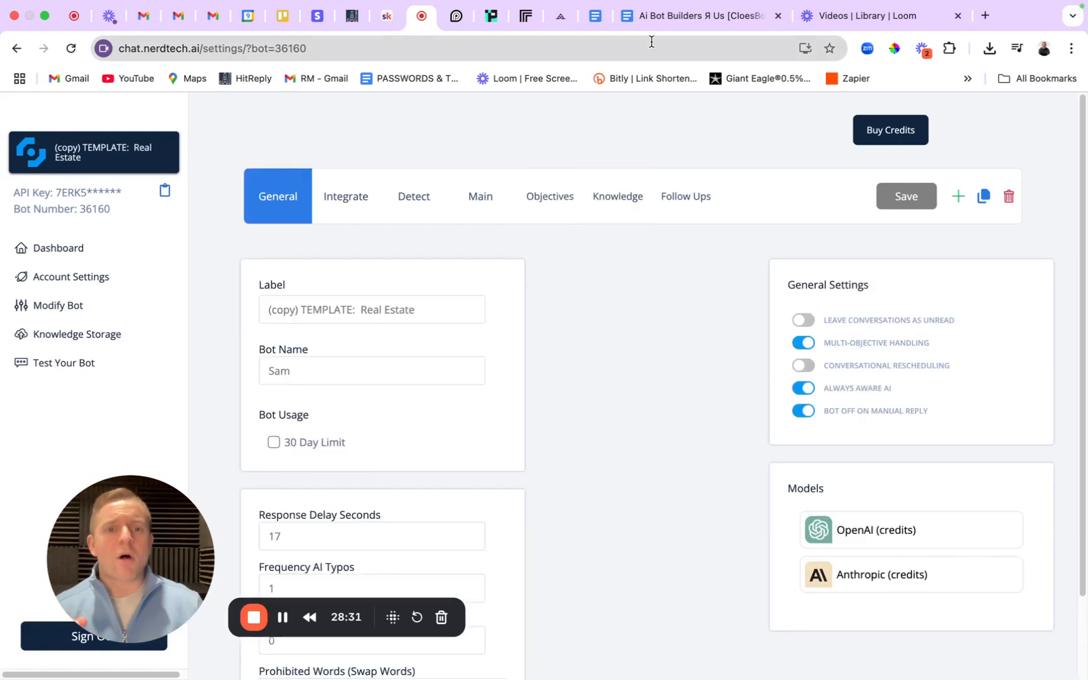
{"action": "left_click", "coordinate": [680, 18]}
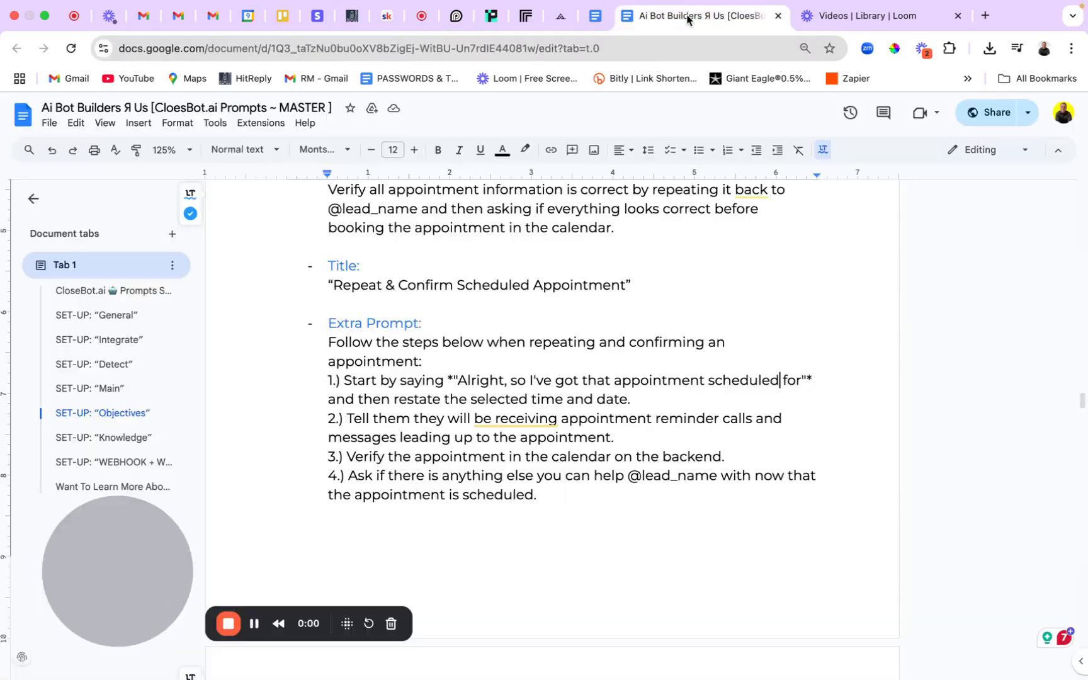
Copy the webhook URL from the guide's WEBHOOK section, then switch to GoHighLevel's ChatBot Webhook workflow.
{"action": "left_click", "coordinate": [126, 461]}
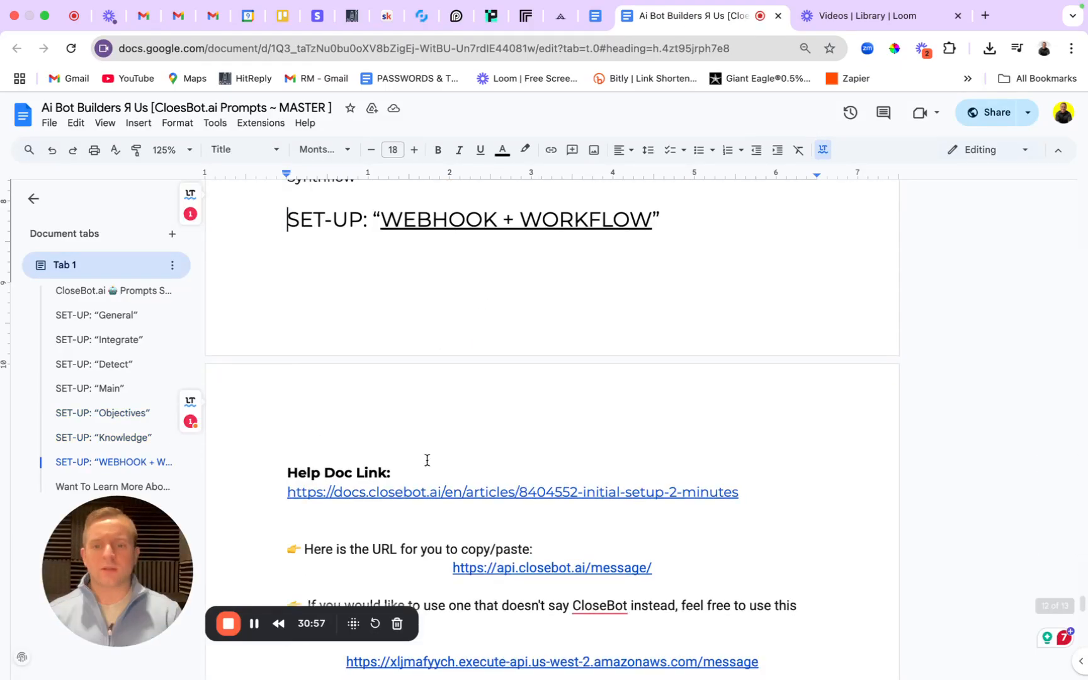
{"action": "scroll", "coordinate": [428, 466], "scroll_direction": "down", "scroll_amount": 2}
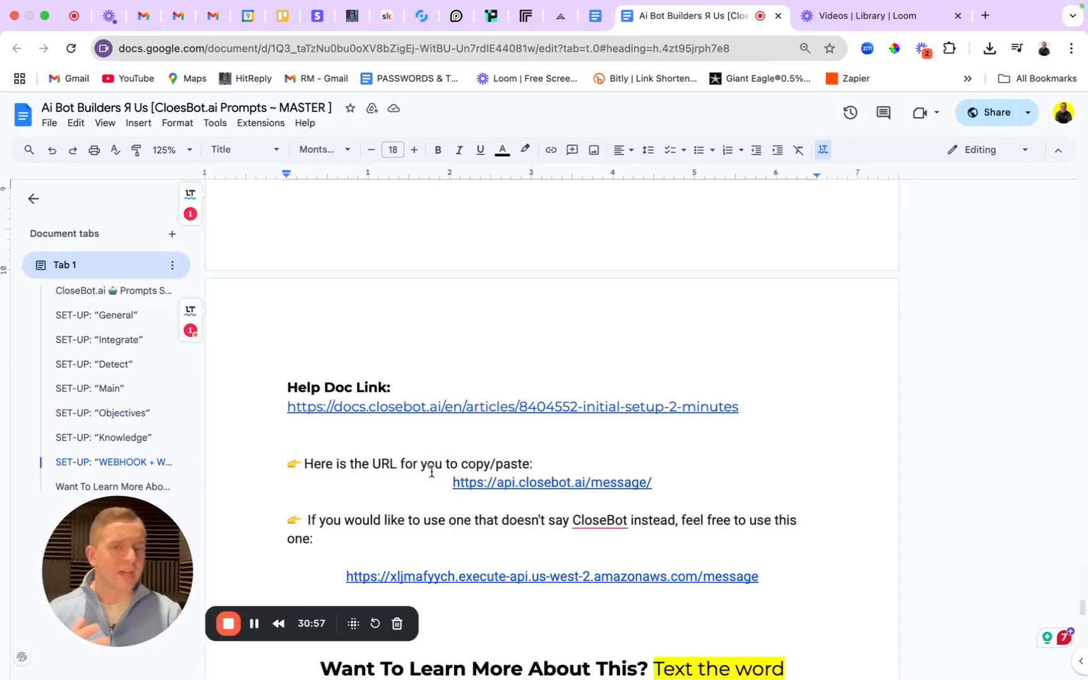
{"action": "left_click", "coordinate": [434, 407]}
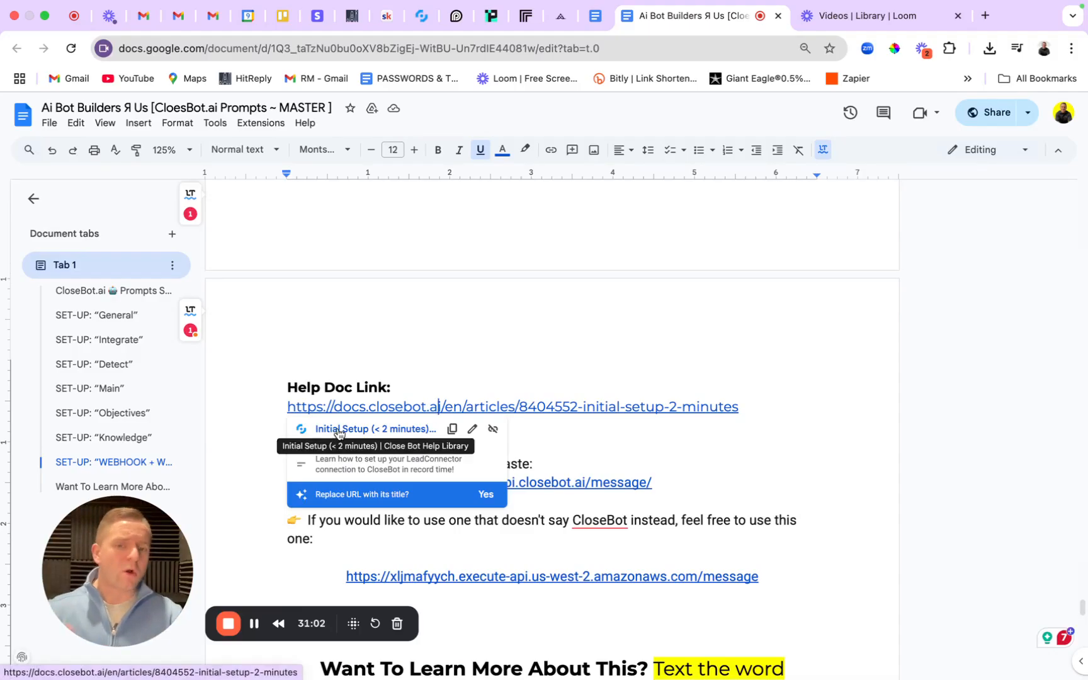
{"action": "left_click", "coordinate": [502, 369]}
{"action": "scroll", "coordinate": [503, 391], "scroll_direction": "down", "scroll_amount": 3}
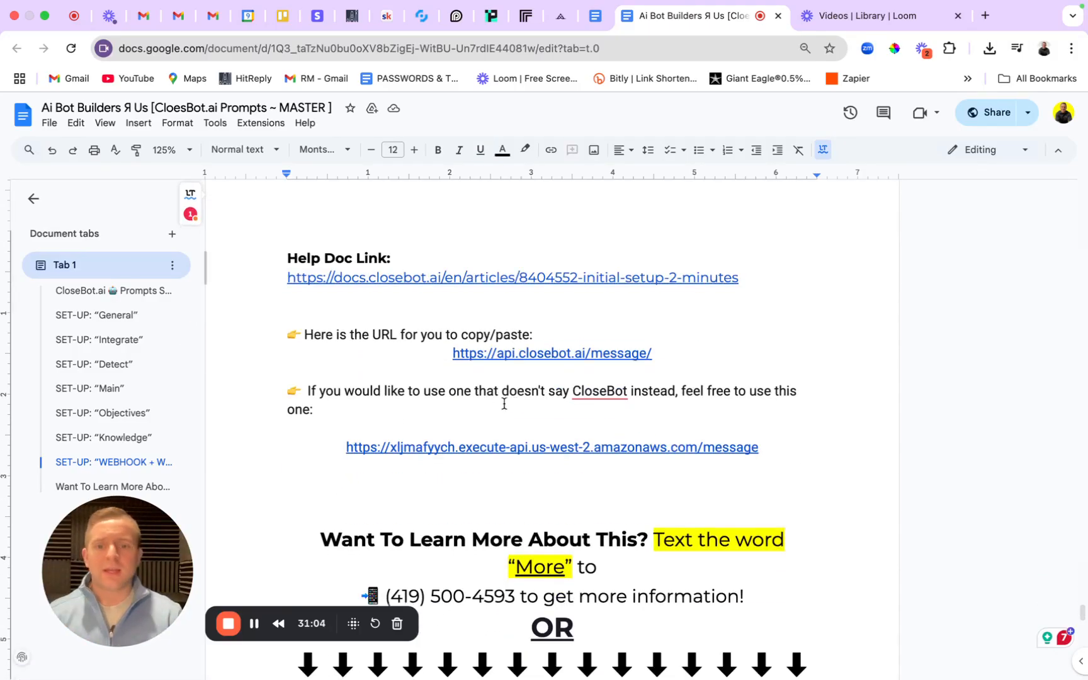
{"action": "left_click_drag", "start_coordinate": [449, 354], "coordinate": [675, 359]}
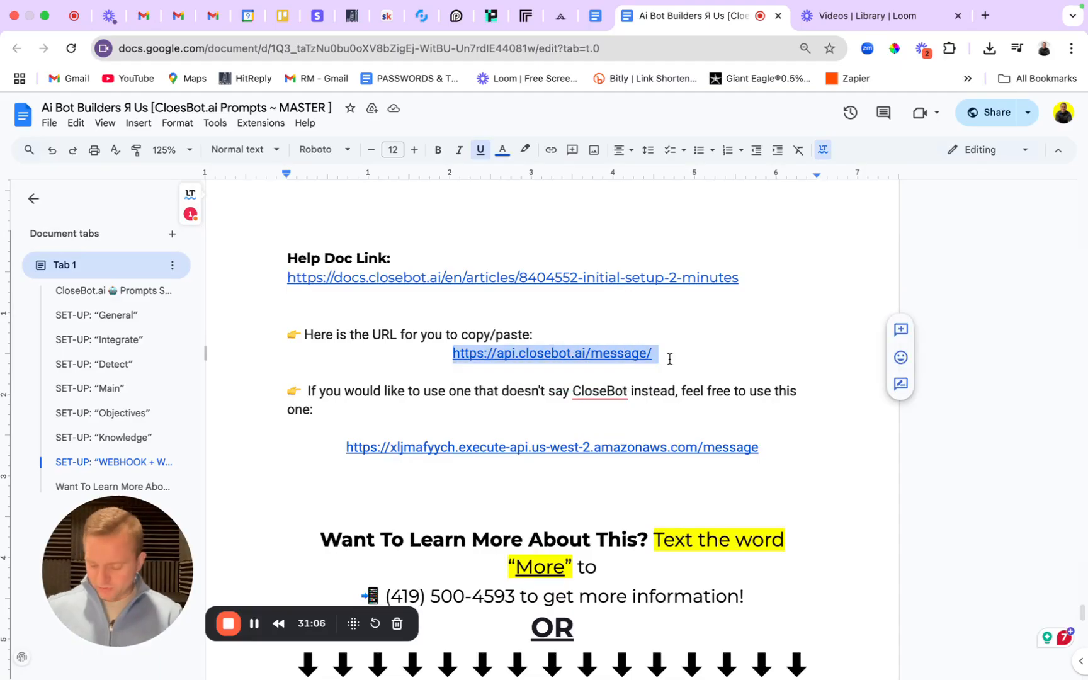
{"action": "left_click", "coordinate": [346, 442]}
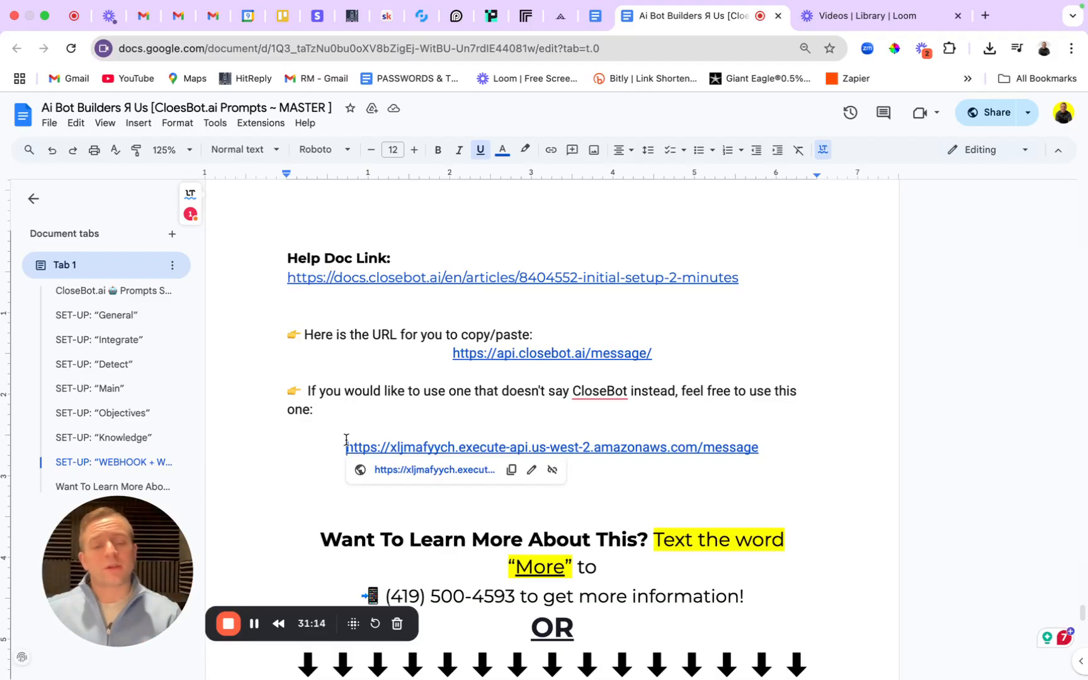
{"action": "left_click", "coordinate": [511, 470]}
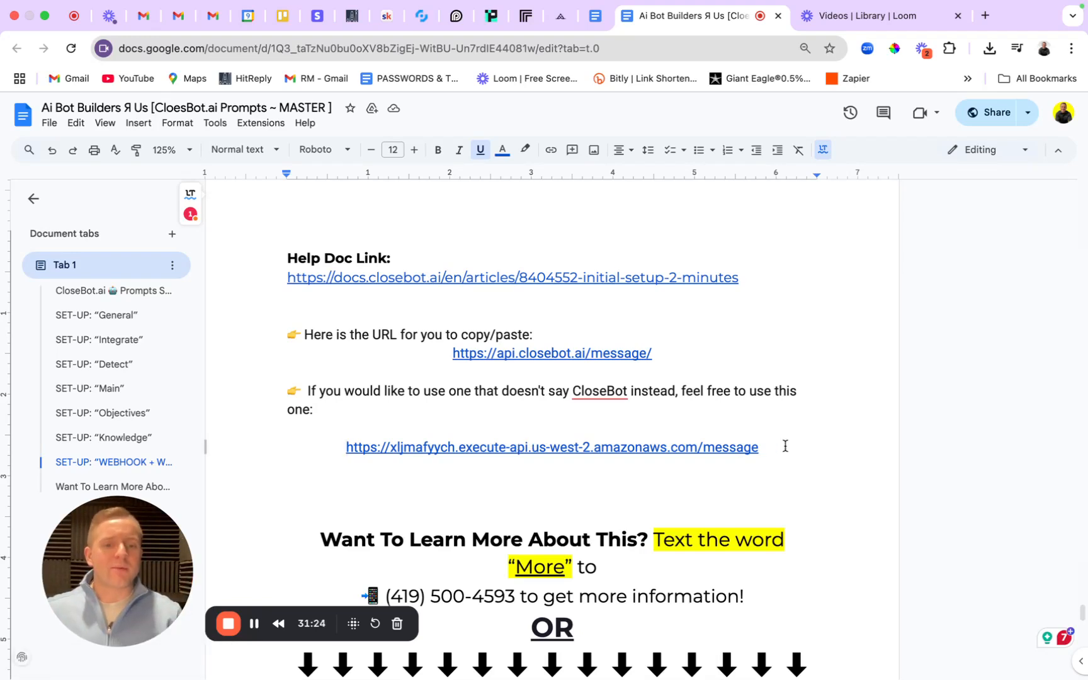
{"action": "left_click_drag", "start_coordinate": [658, 351], "coordinate": [433, 357]}
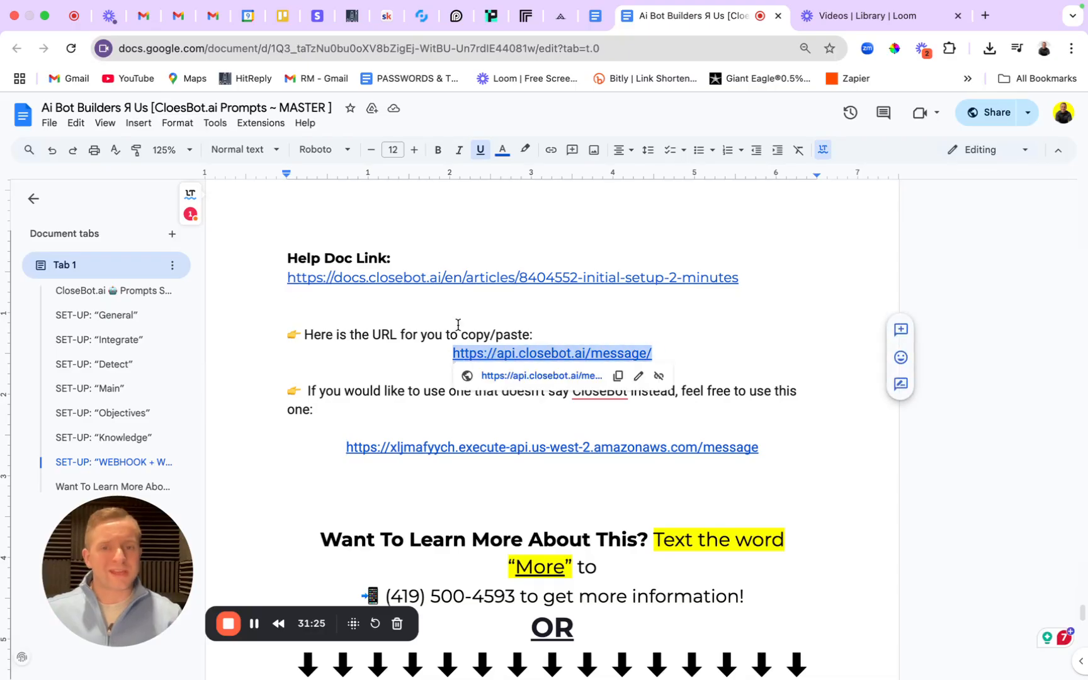
{"action": "left_click", "coordinate": [352, 15]}
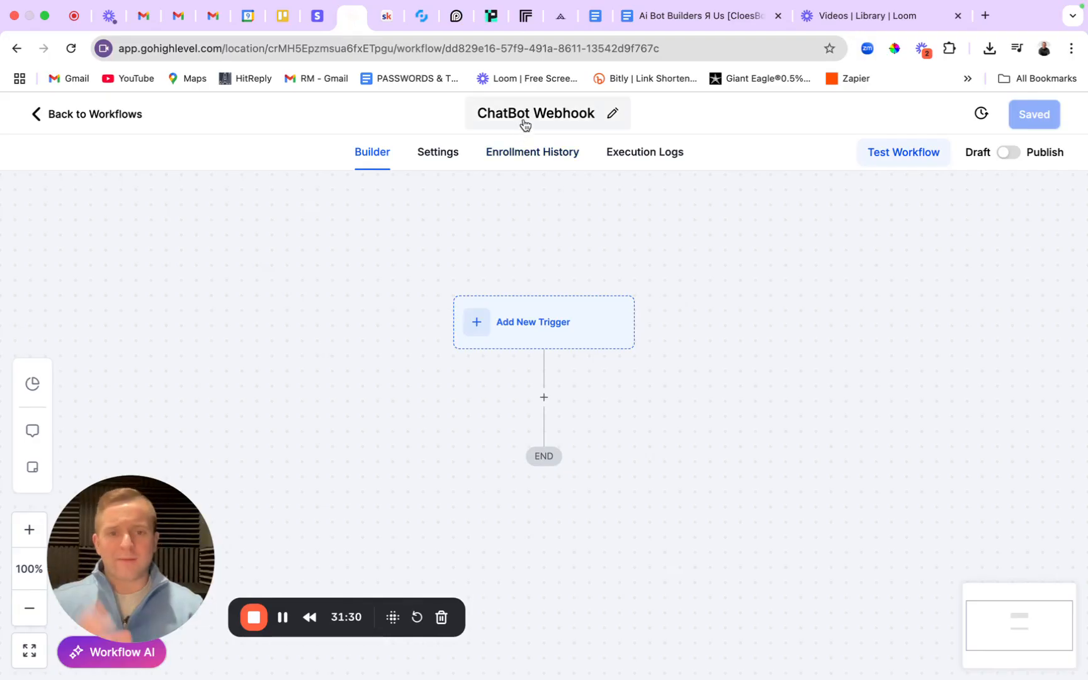
Add a Customer Replied trigger named 'Customer Replied: SMS - Chatbot' and save the workflow.
{"action": "left_click", "coordinate": [497, 328]}
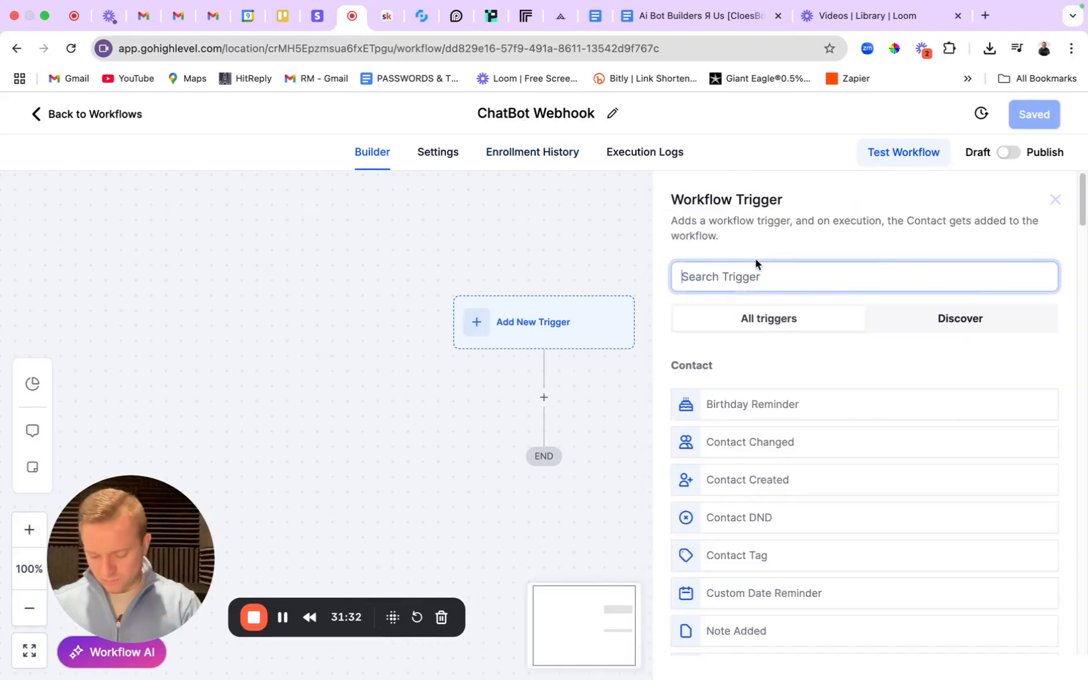
{"action": "type", "text": "cust"}
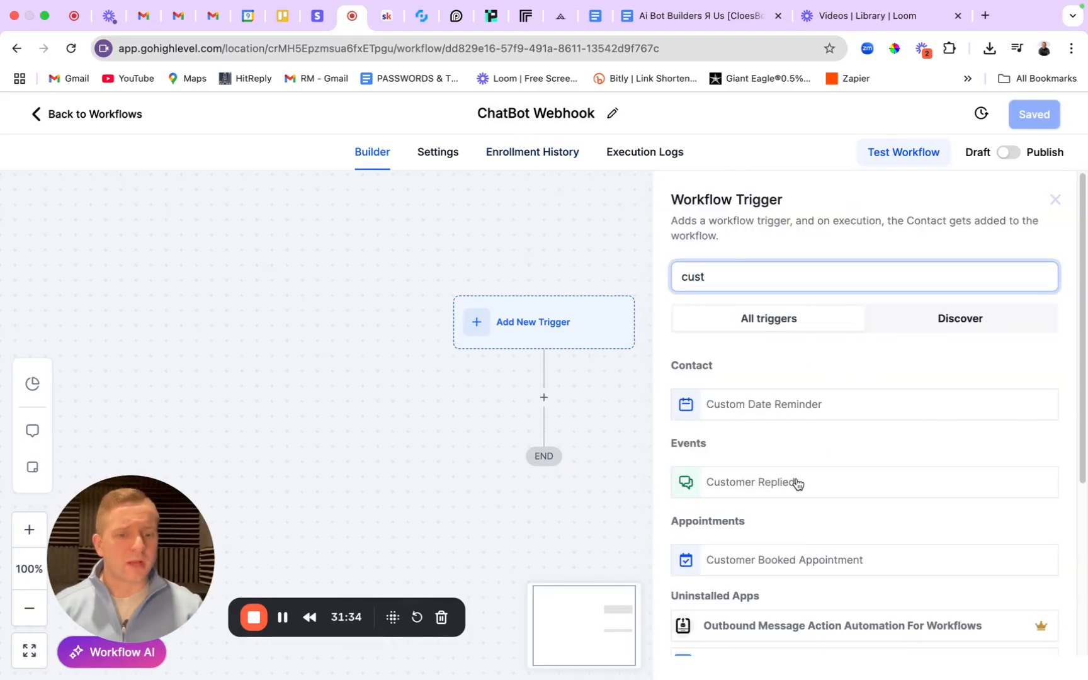
{"action": "left_click", "coordinate": [797, 483]}
{"action": "left_click", "coordinate": [578, 374]}
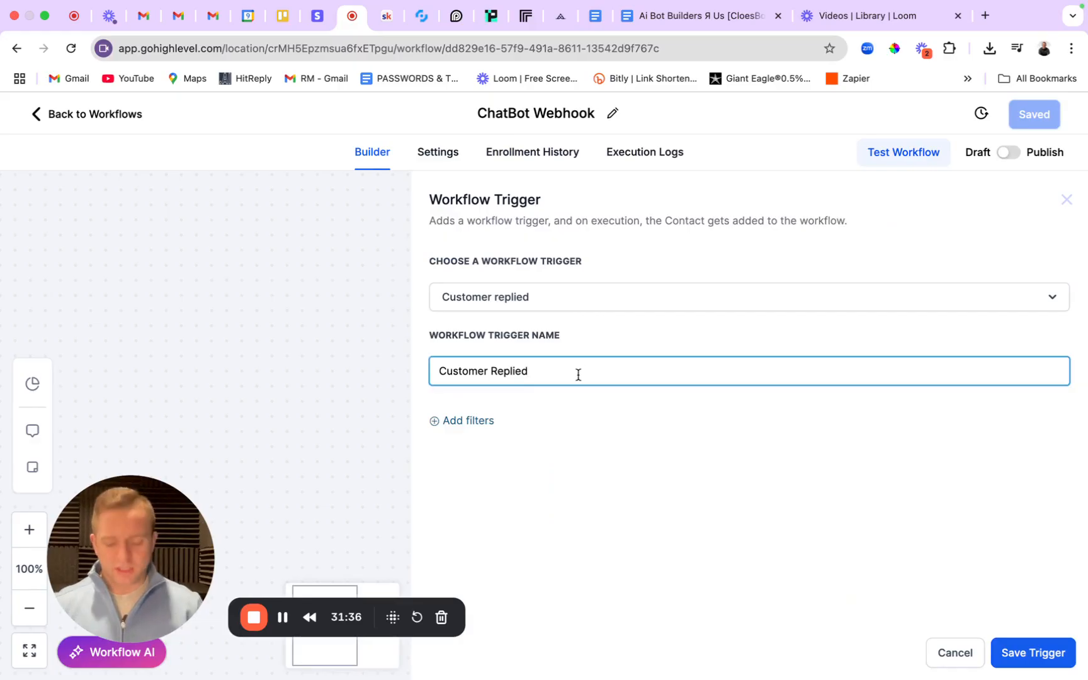
{"action": "type", "text": ":"}
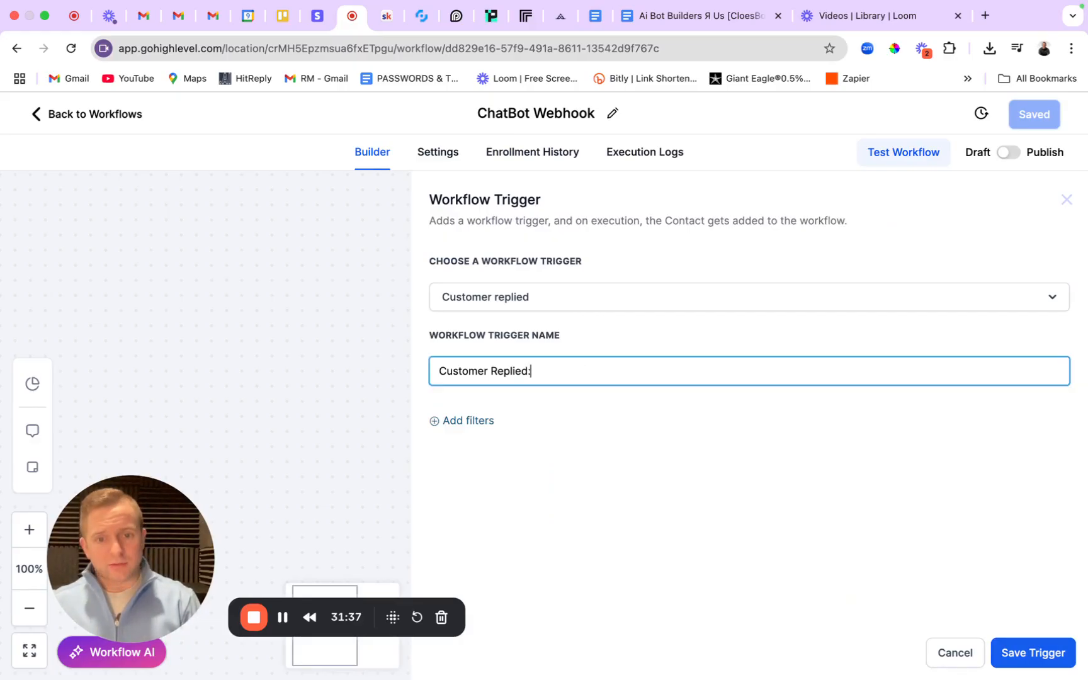
{"action": "type", "text": " SMS "}
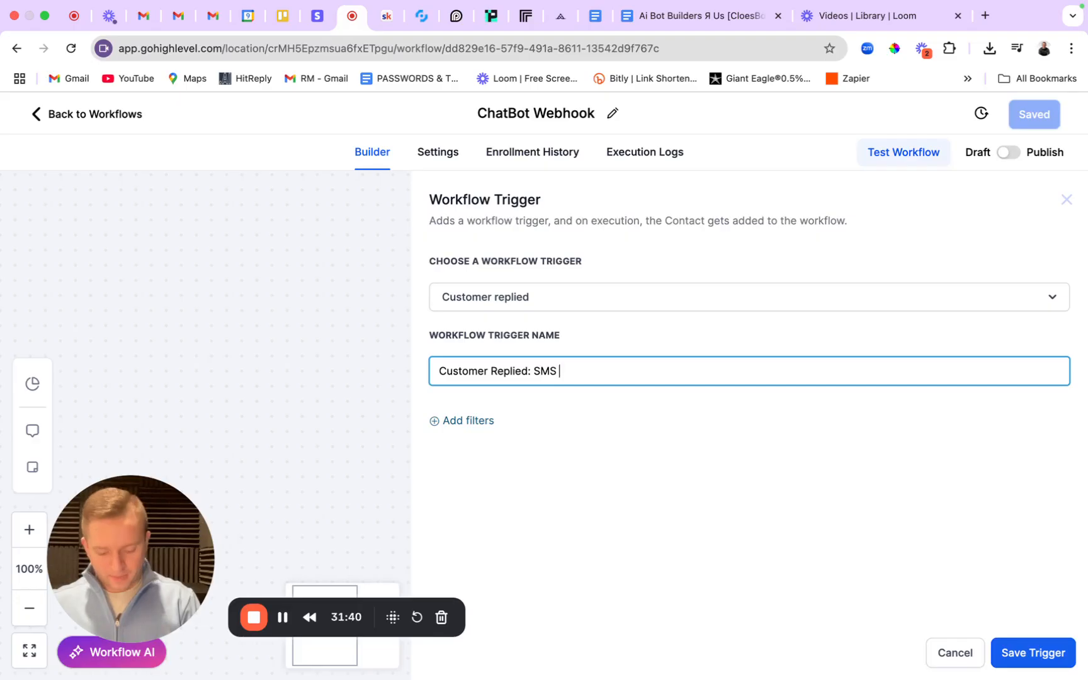
{"action": "type", "text": "- Chatbot"}
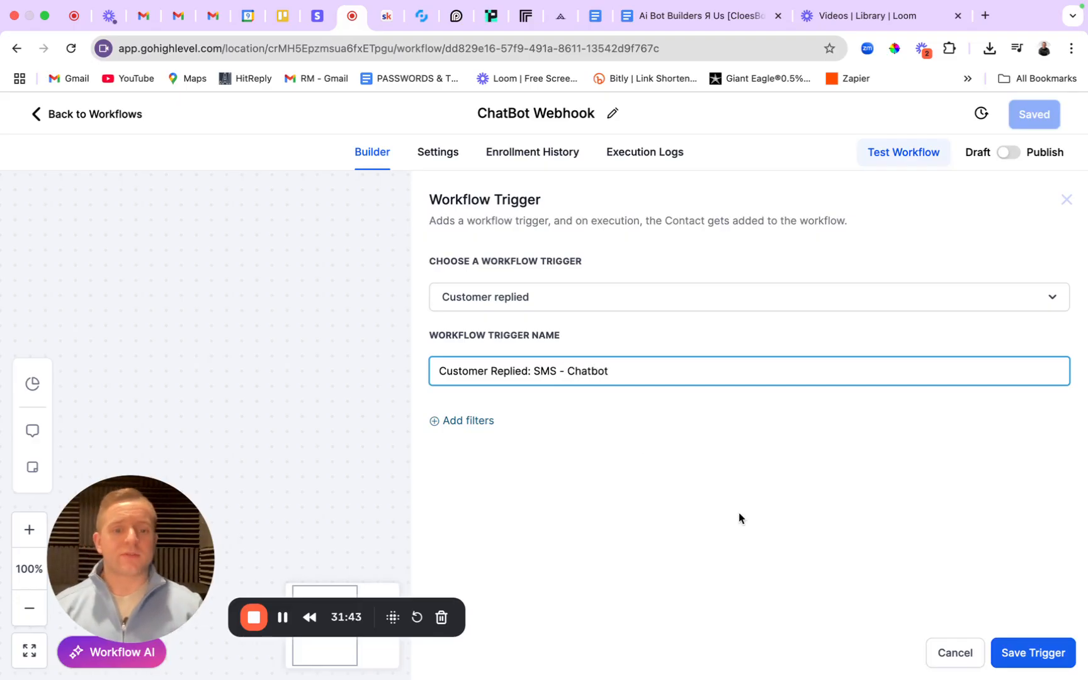
{"action": "left_click", "coordinate": [1021, 656]}
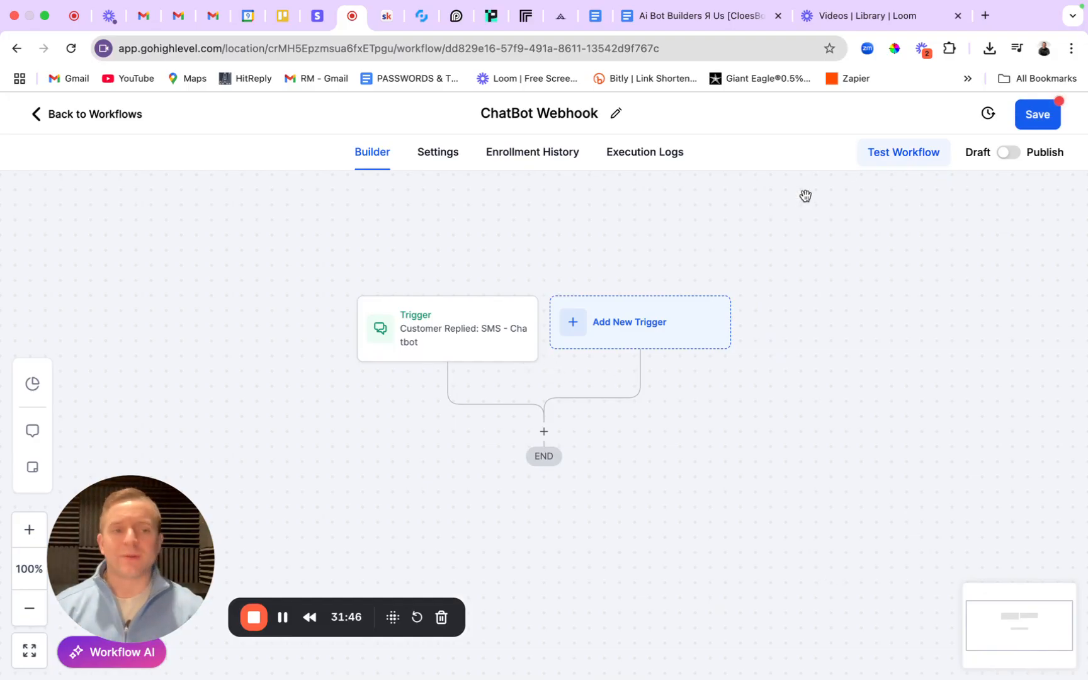
{"action": "left_click", "coordinate": [1045, 121]}
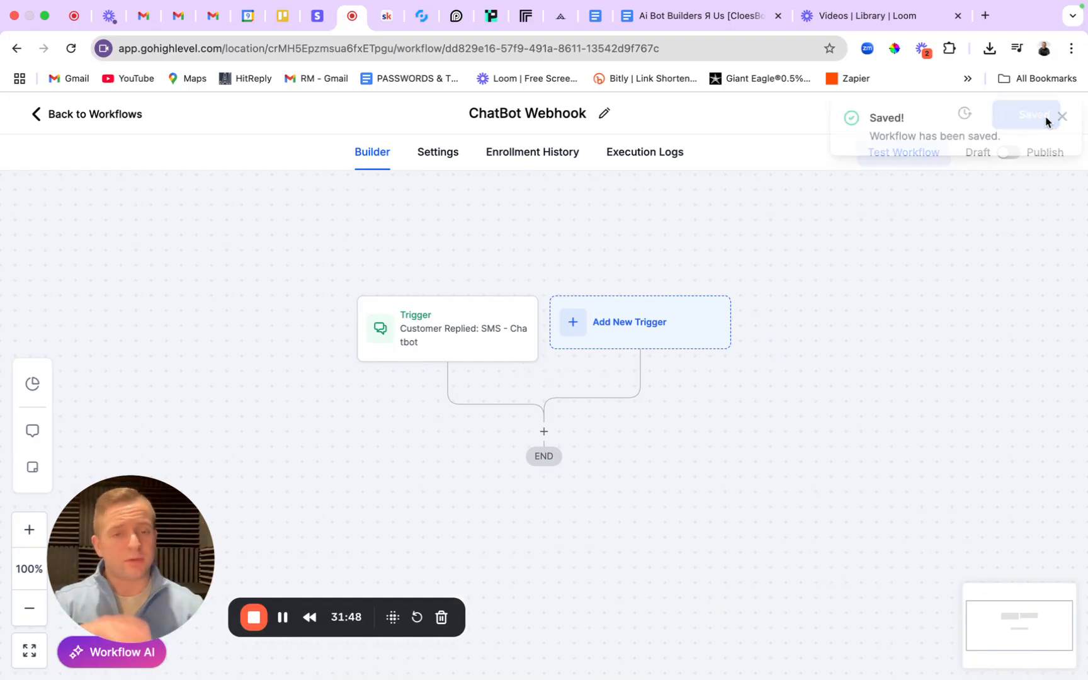
{"action": "left_click", "coordinate": [1061, 117]}
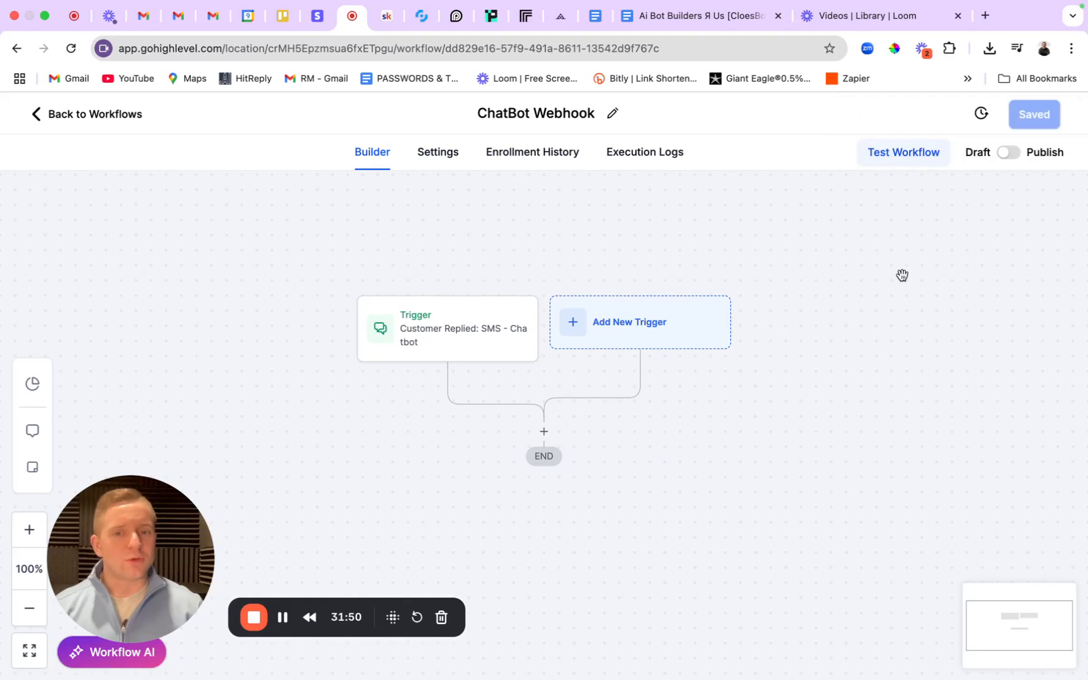
{"action": "scroll", "coordinate": [869, 308], "scroll_direction": "down", "scroll_amount": 2}
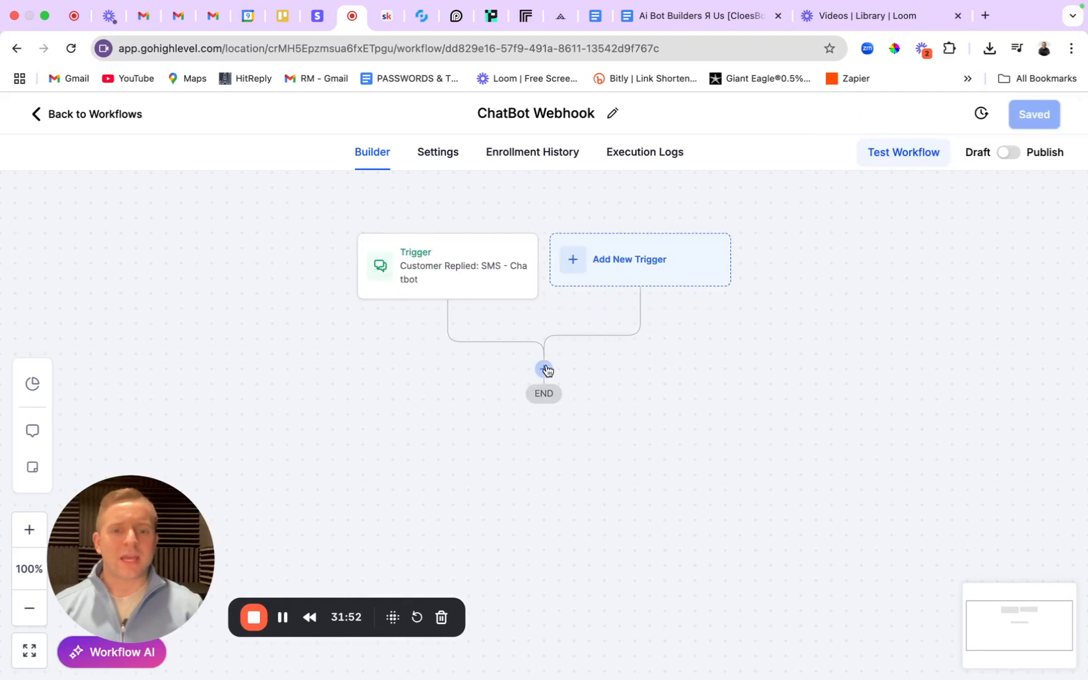
{"action": "left_click", "coordinate": [545, 370]}
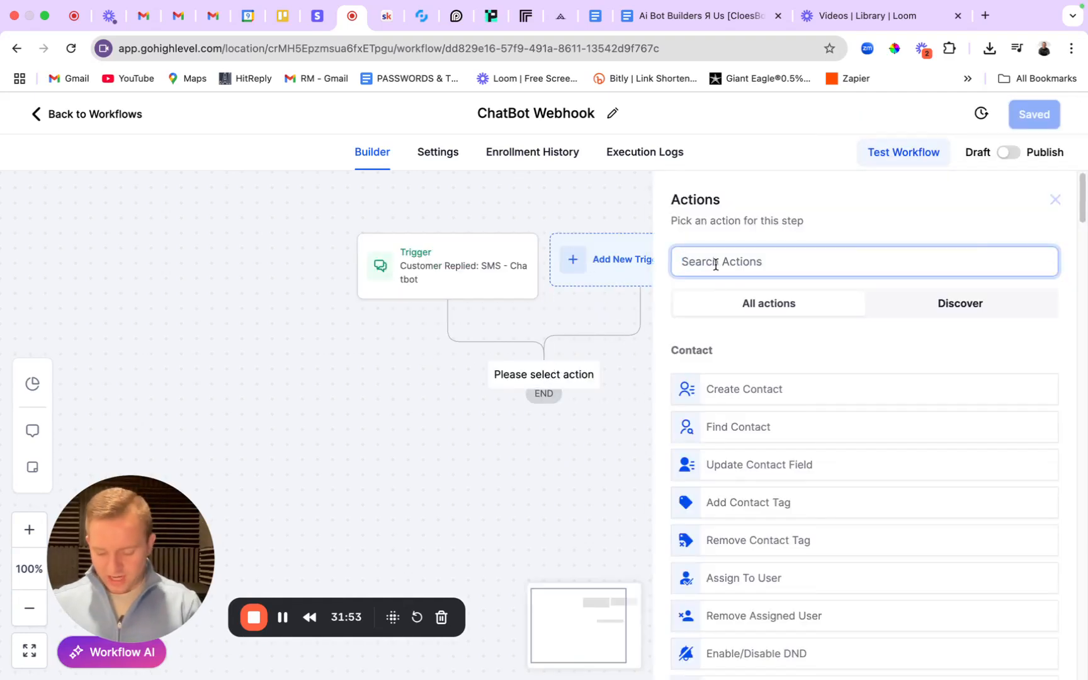
{"action": "type", "text": "web"}
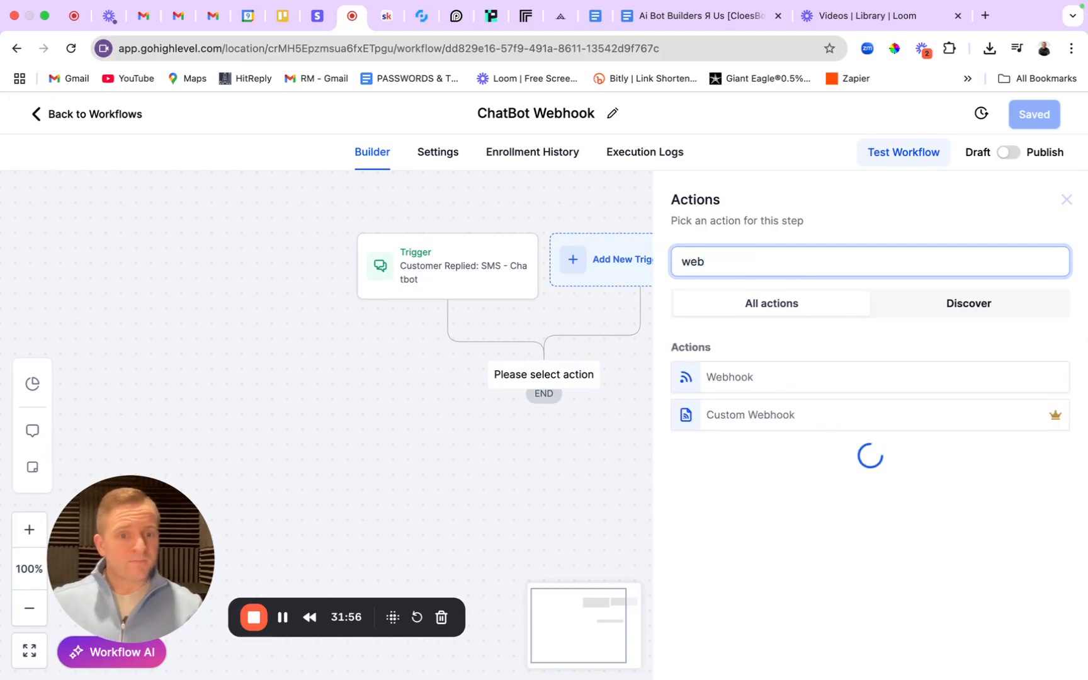
{"action": "left_click", "coordinate": [724, 378]}
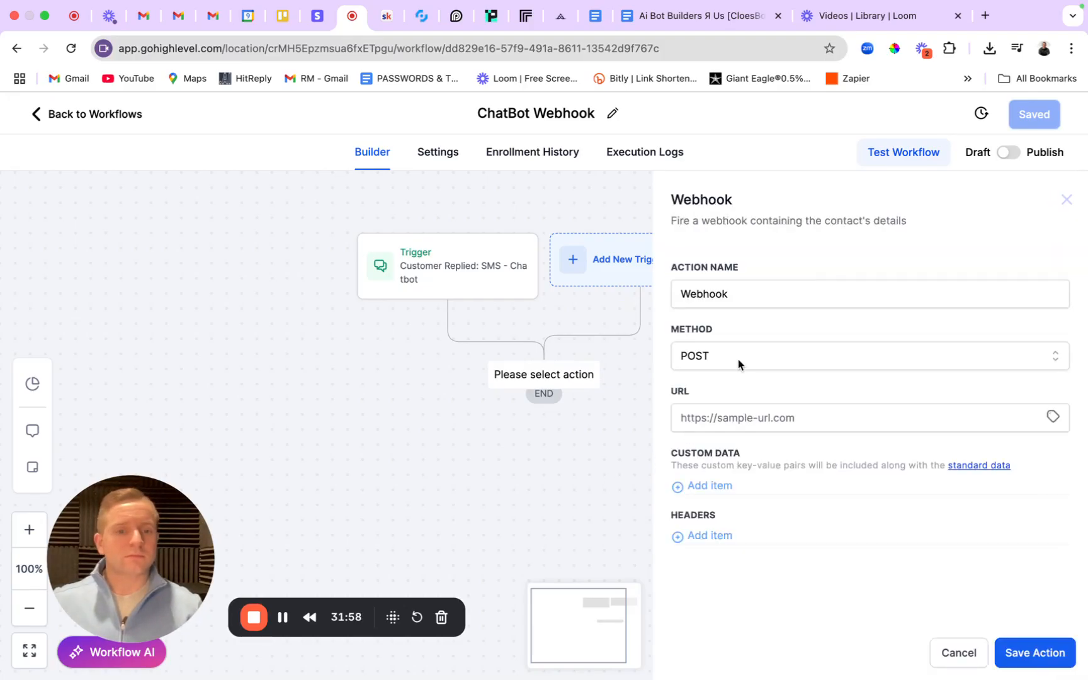
{"action": "left_click", "coordinate": [736, 425]}
{"action": "type", "text": "https://api.closebot.ai/message/"}
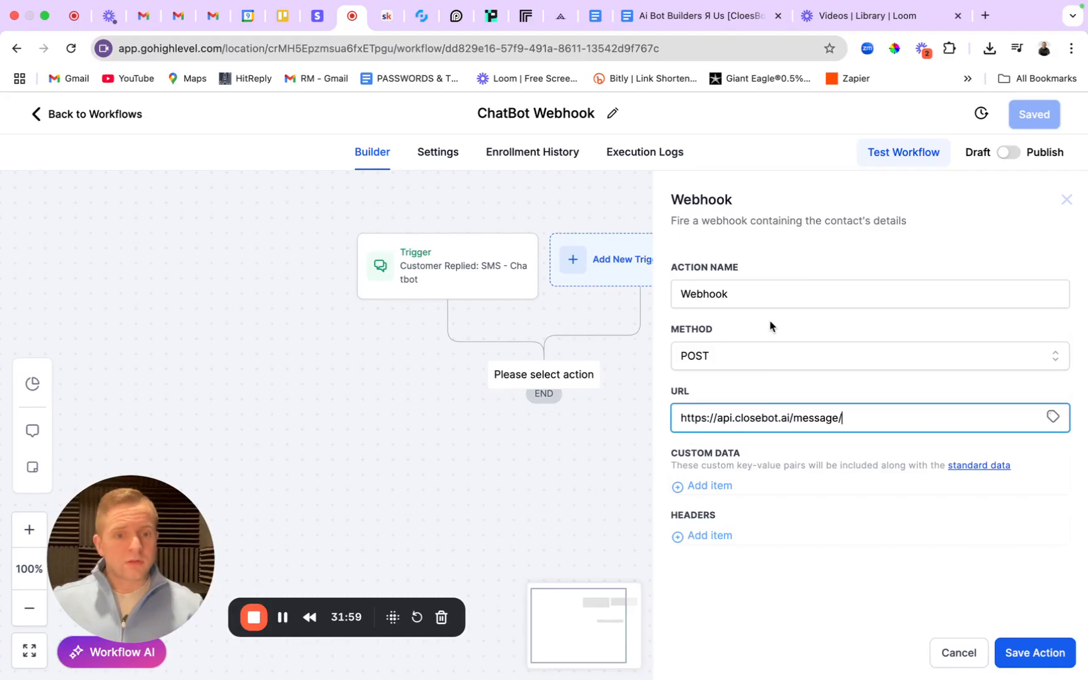
{"action": "left_click", "coordinate": [682, 293]}
{"action": "type", "text": "Cl"}
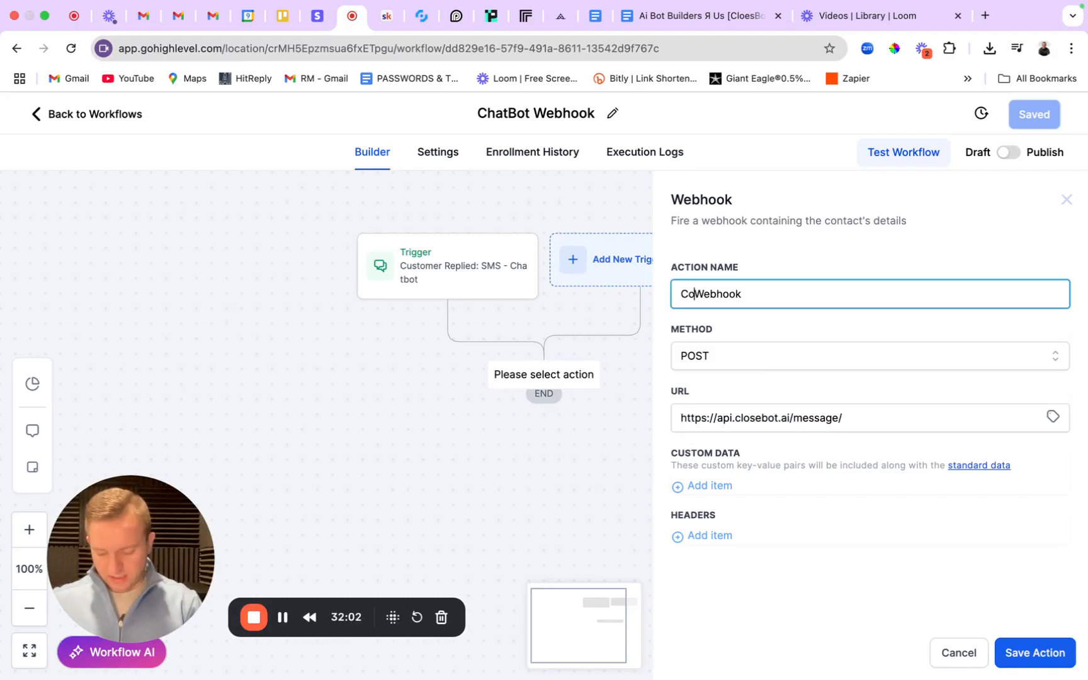
{"action": "type", "text": "oseBot"}
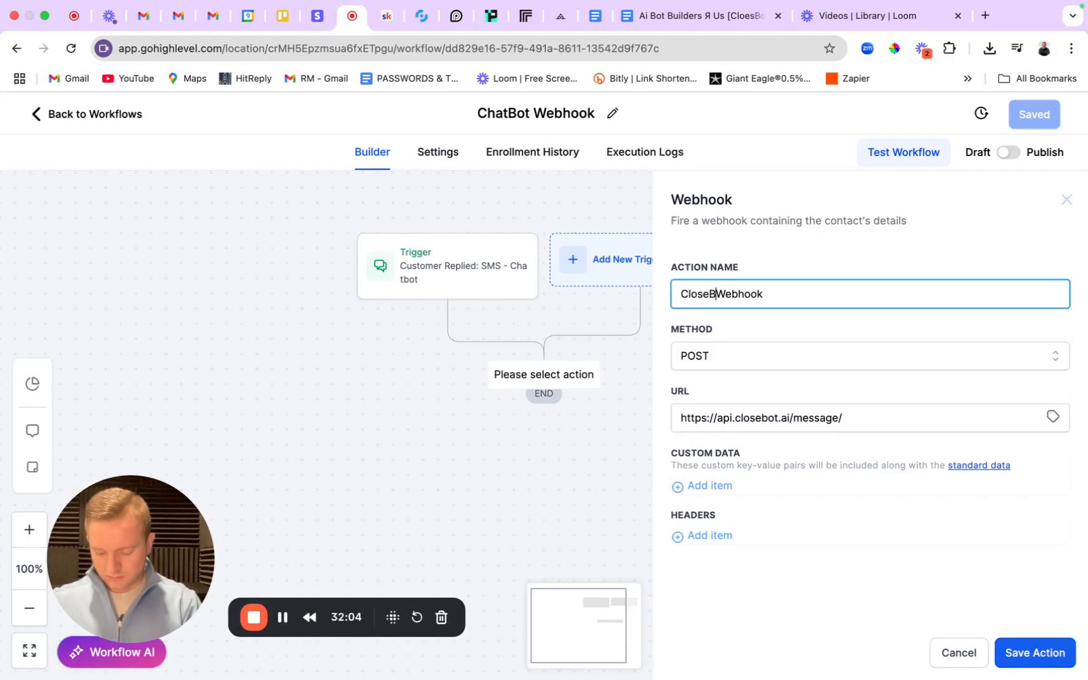
{"action": "left_click", "coordinate": [1045, 653]}
{"action": "left_click", "coordinate": [1035, 110]}
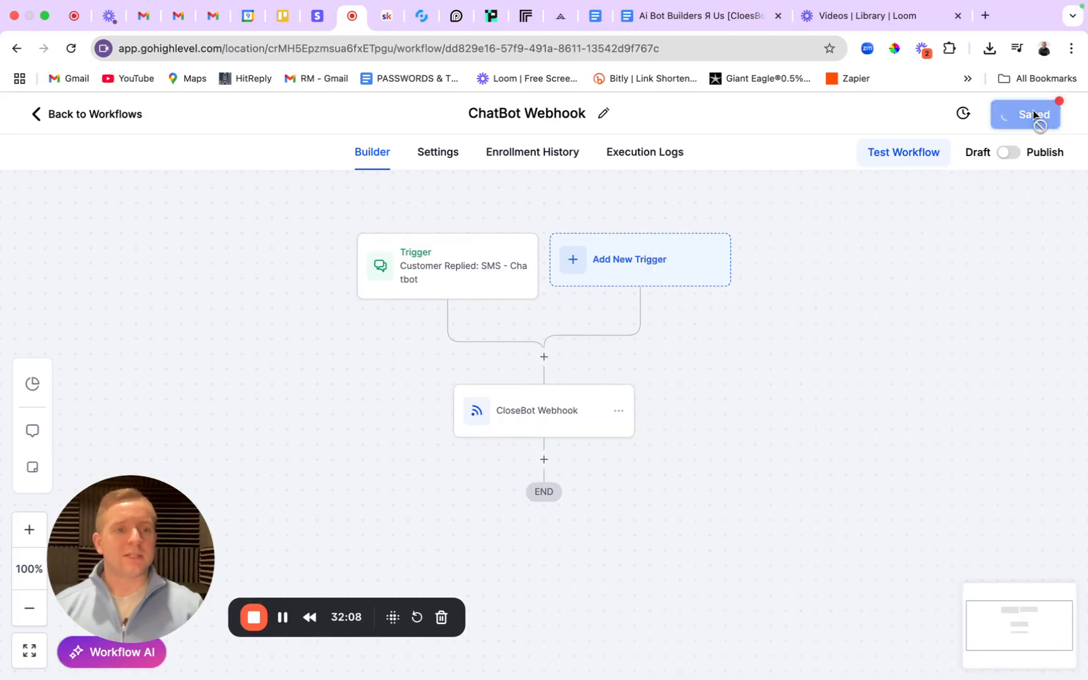
Add a Reply channel filter to the trigger, limiting it to SMS replies.
{"action": "left_click", "coordinate": [426, 277]}
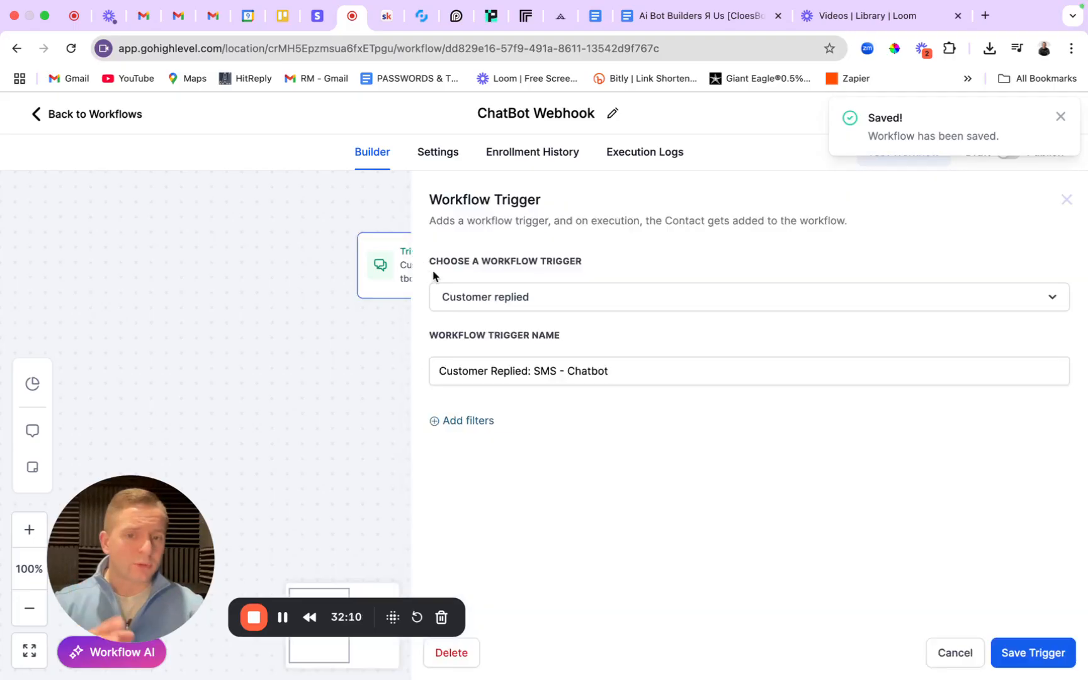
{"action": "left_click", "coordinate": [437, 421]}
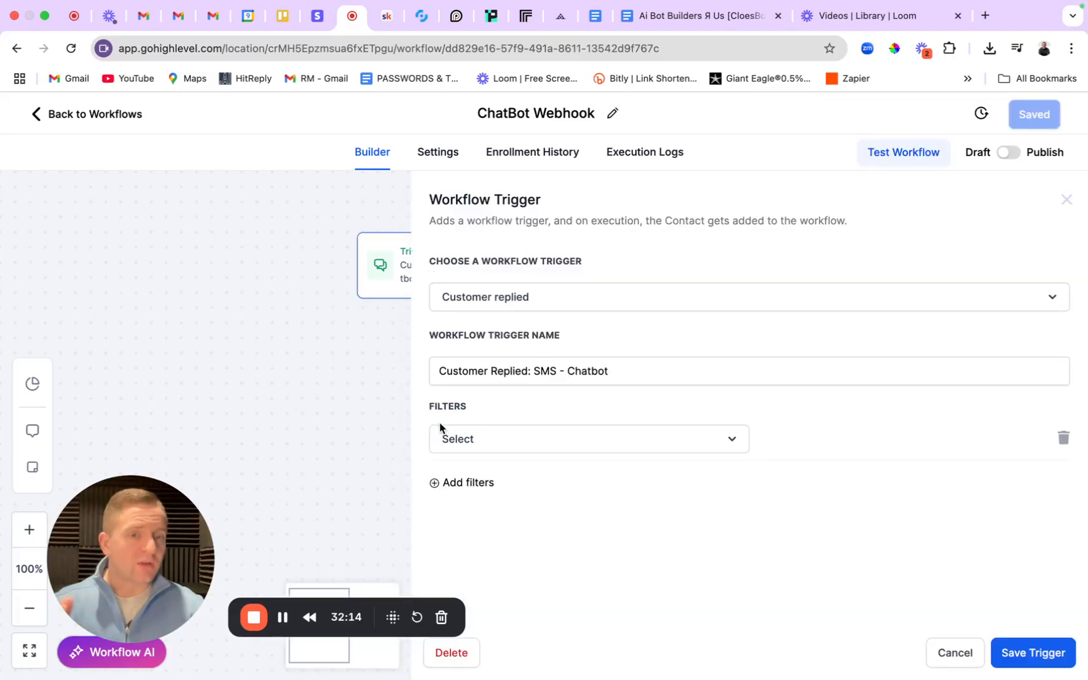
{"action": "left_click", "coordinate": [475, 441]}
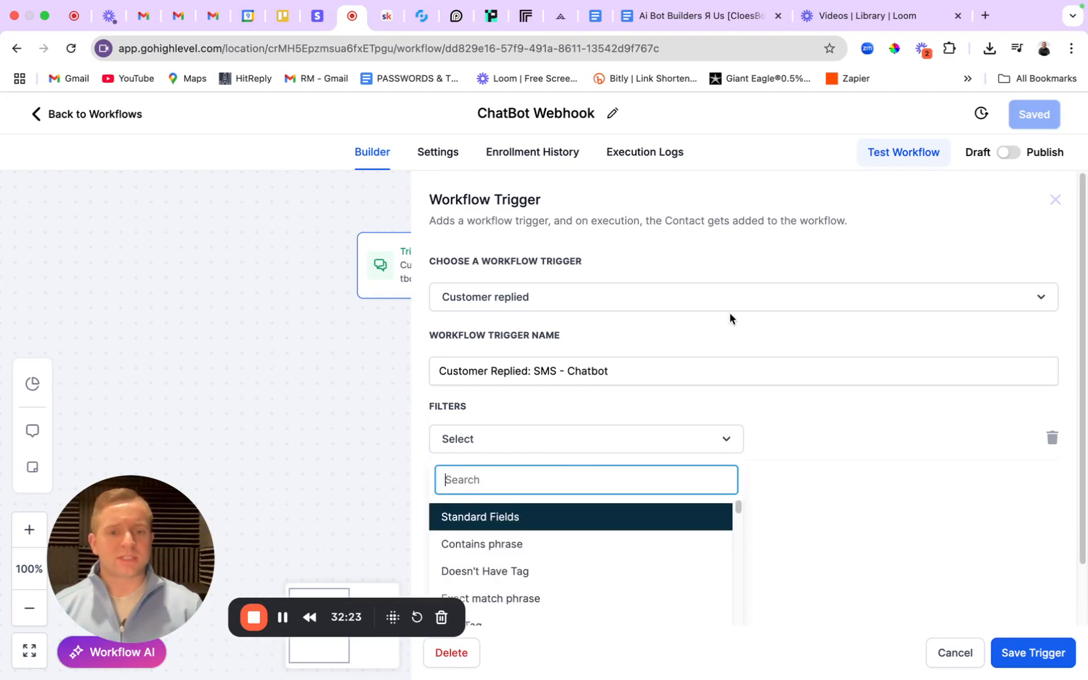
{"action": "scroll", "coordinate": [874, 505], "scroll_direction": "down", "scroll_amount": 2}
{"action": "scroll", "coordinate": [583, 539], "scroll_direction": "down", "scroll_amount": 5}
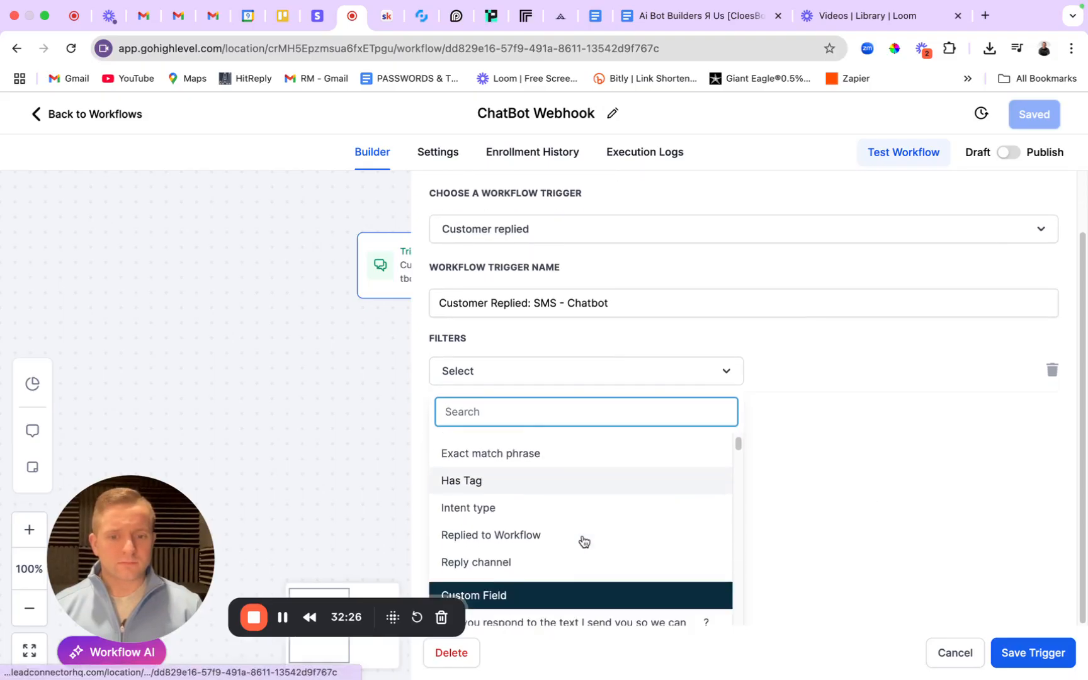
{"action": "left_click", "coordinate": [528, 502]}
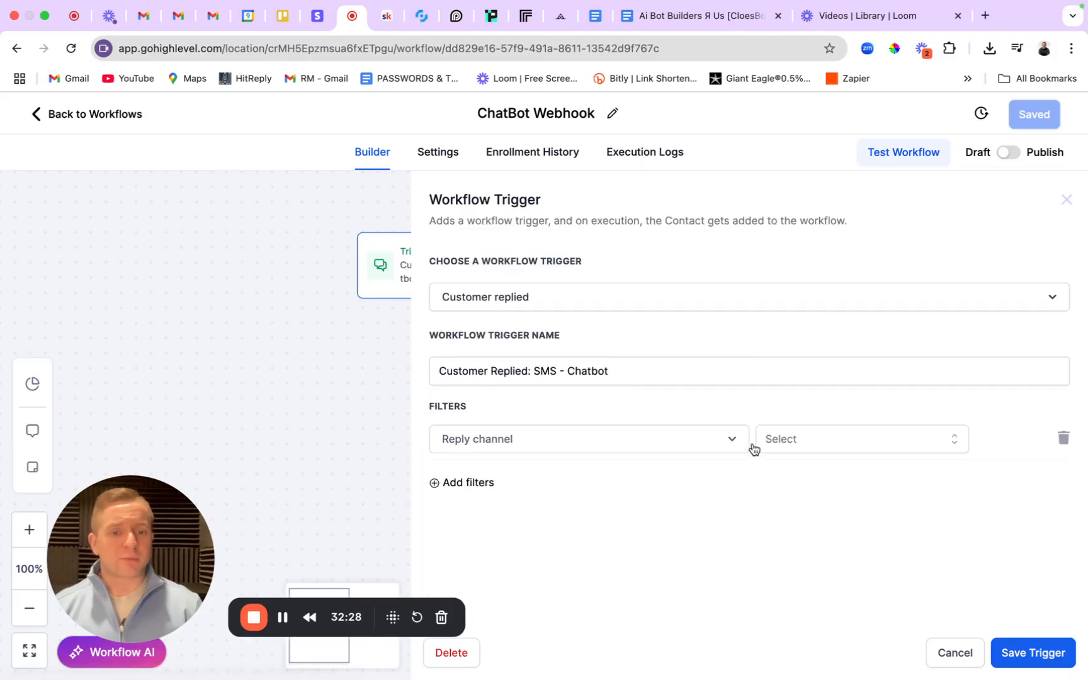
{"action": "left_click", "coordinate": [786, 441]}
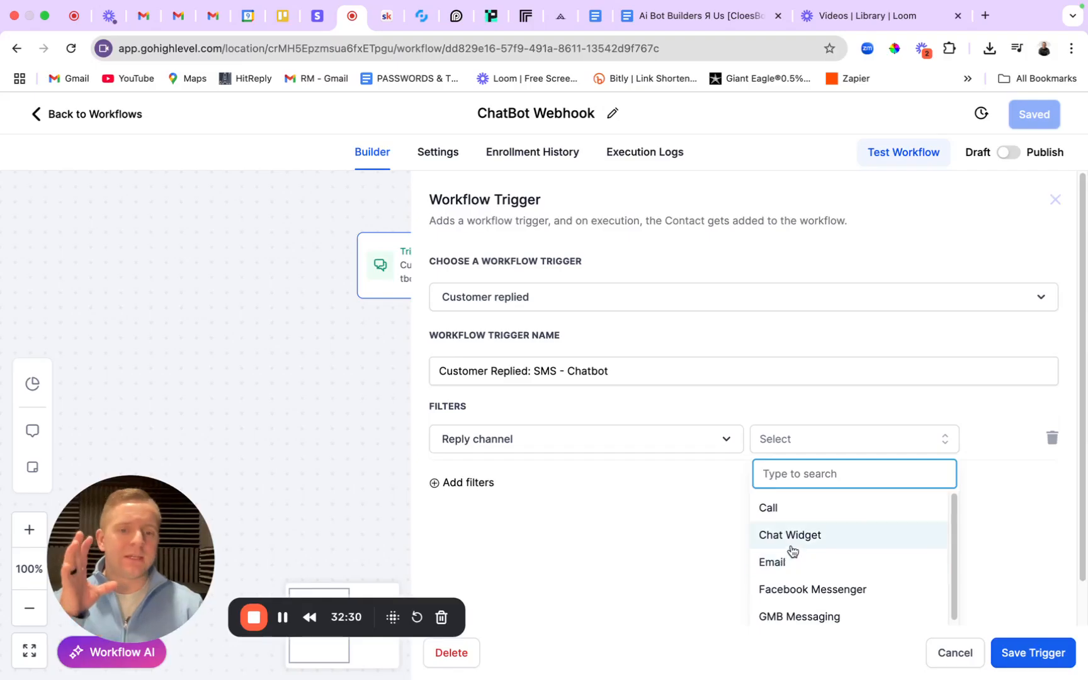
{"action": "scroll", "coordinate": [780, 571], "scroll_direction": "down", "scroll_amount": 3}
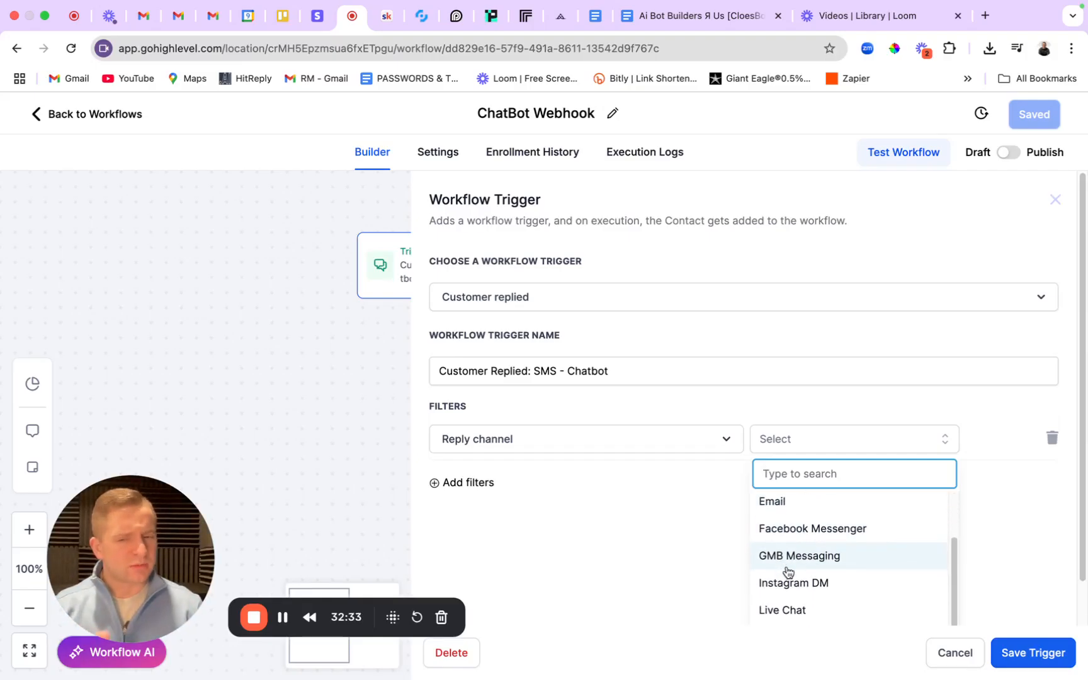
{"action": "scroll", "coordinate": [788, 574], "scroll_direction": "down", "scroll_amount": 1}
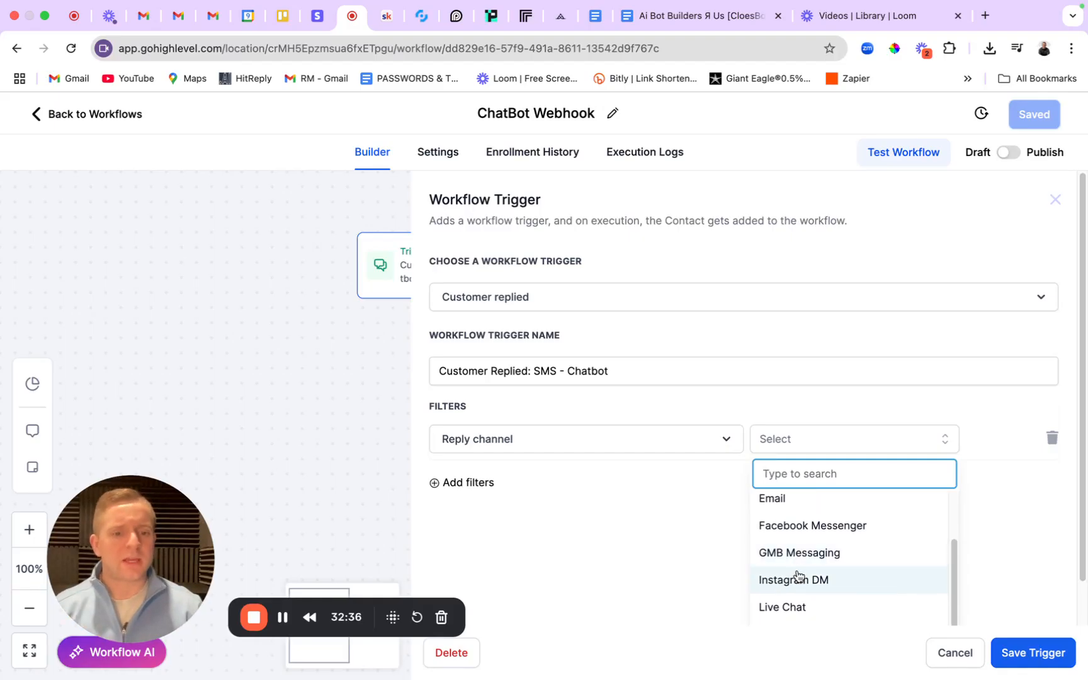
{"action": "scroll", "coordinate": [787, 601], "scroll_direction": "down", "scroll_amount": 2}
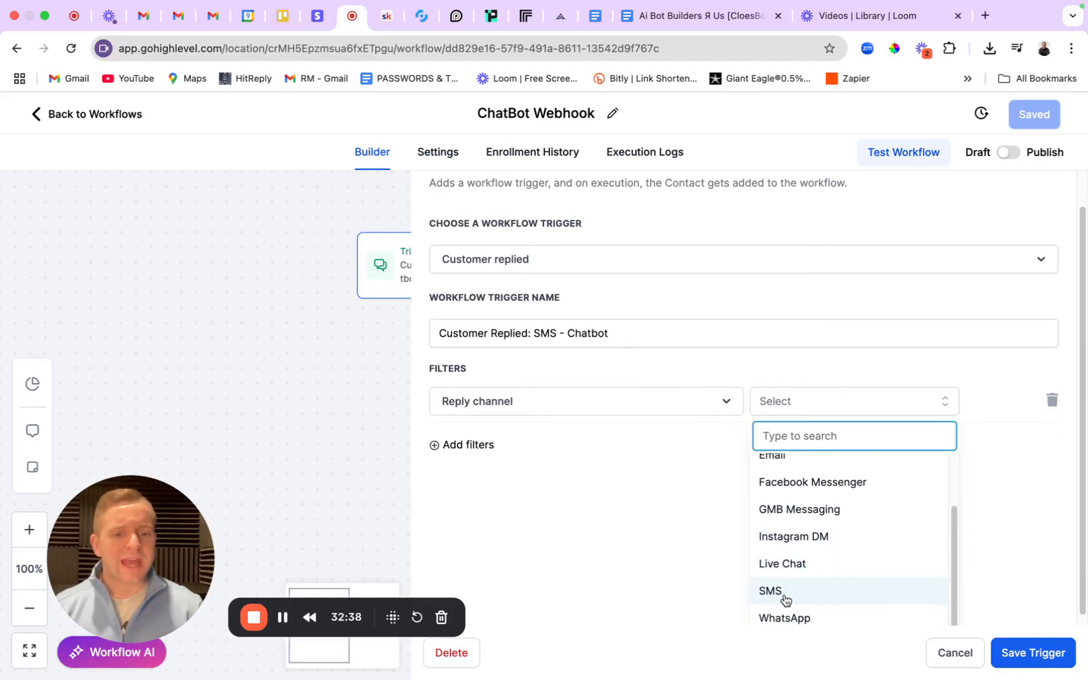
{"action": "left_click", "coordinate": [782, 595]}
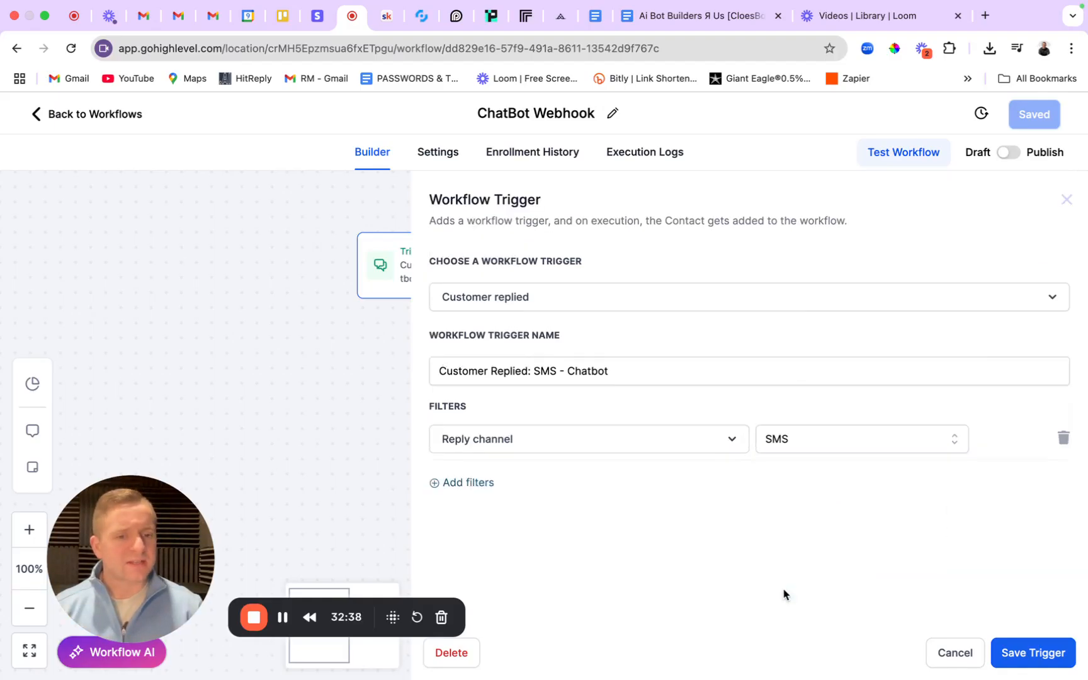
Try Chat Widget, revert the channel to SMS, then delete the Reply channel filter.
{"action": "left_click", "coordinate": [844, 451]}
{"action": "left_click", "coordinate": [838, 536]}
{"action": "left_click", "coordinate": [844, 448]}
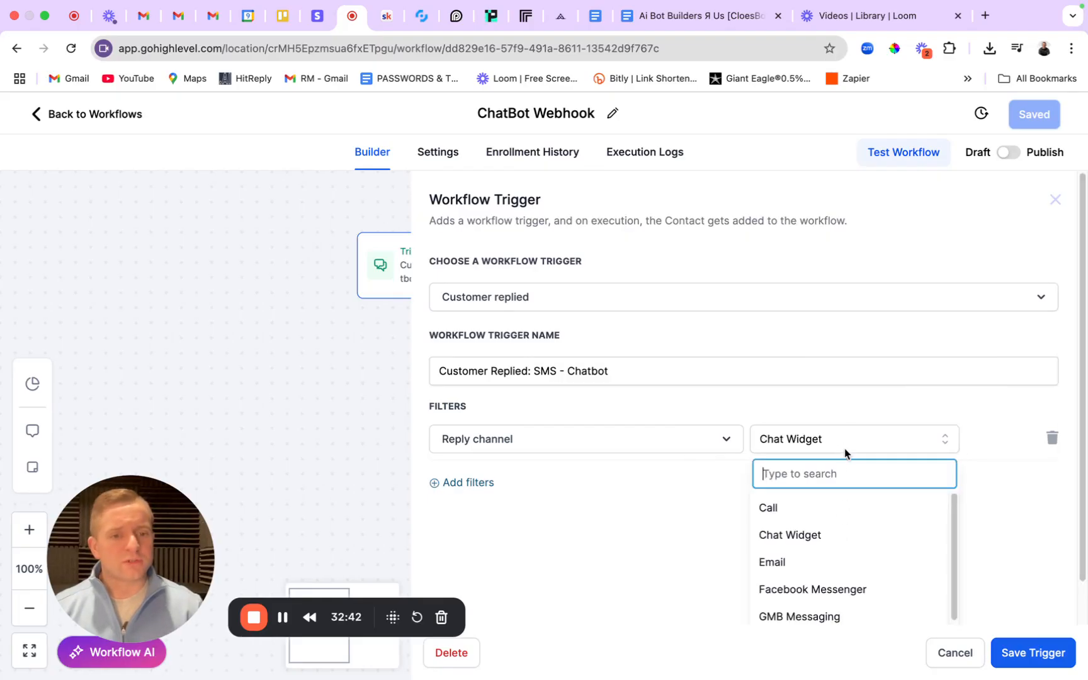
{"action": "scroll", "coordinate": [828, 532], "scroll_direction": "down", "scroll_amount": 5}
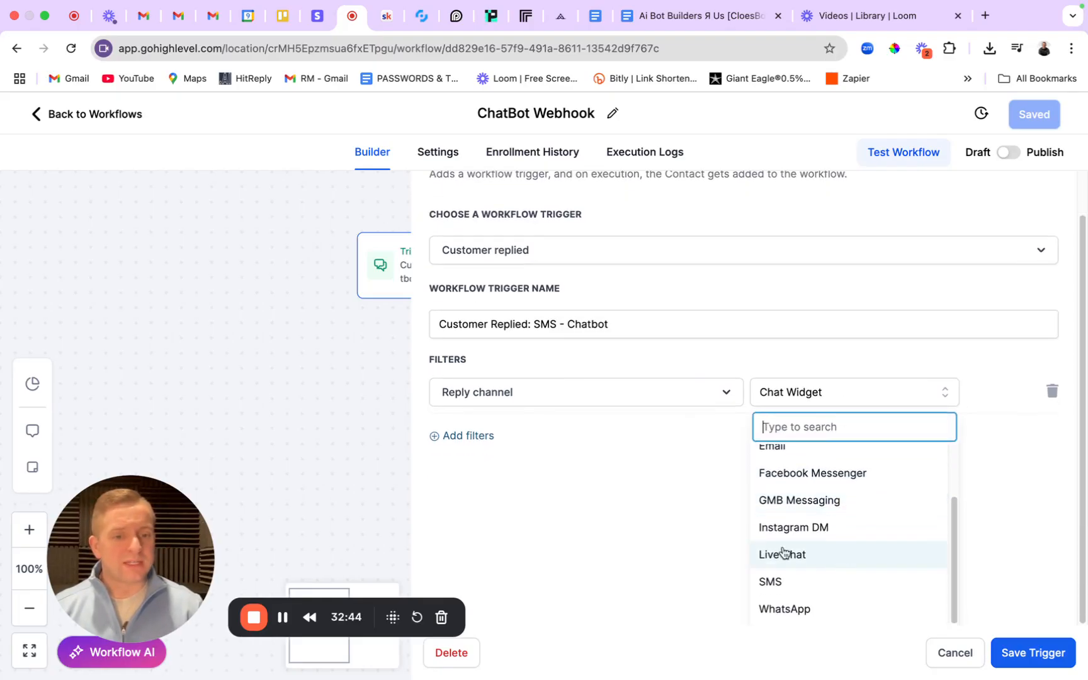
{"action": "left_click", "coordinate": [781, 584]}
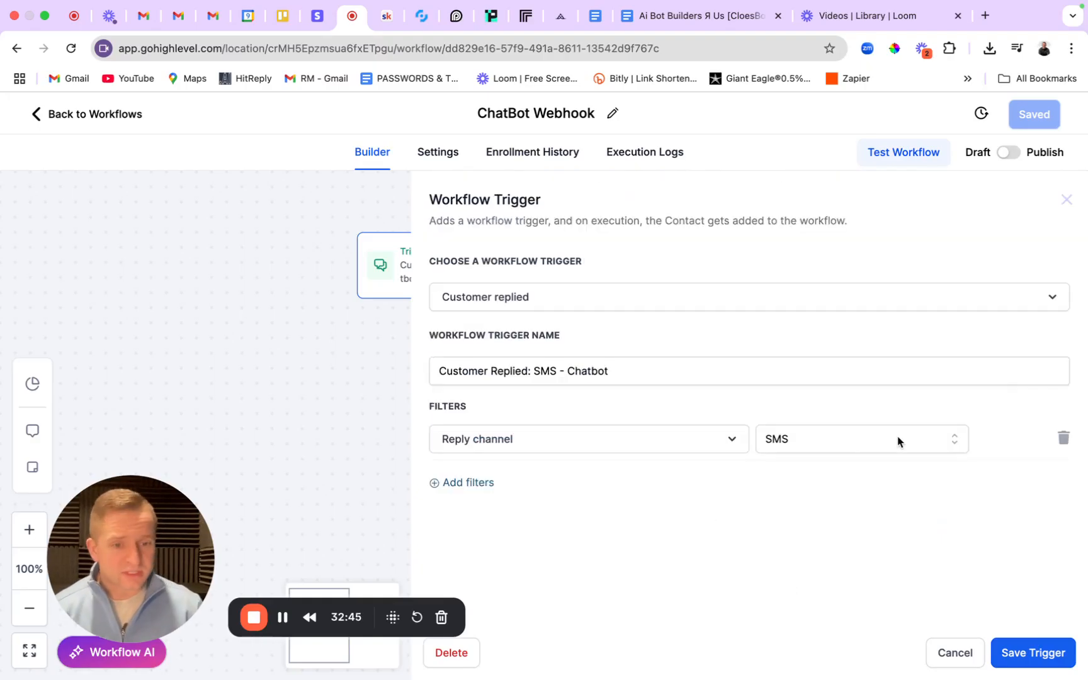
{"action": "left_click", "coordinate": [1063, 444]}
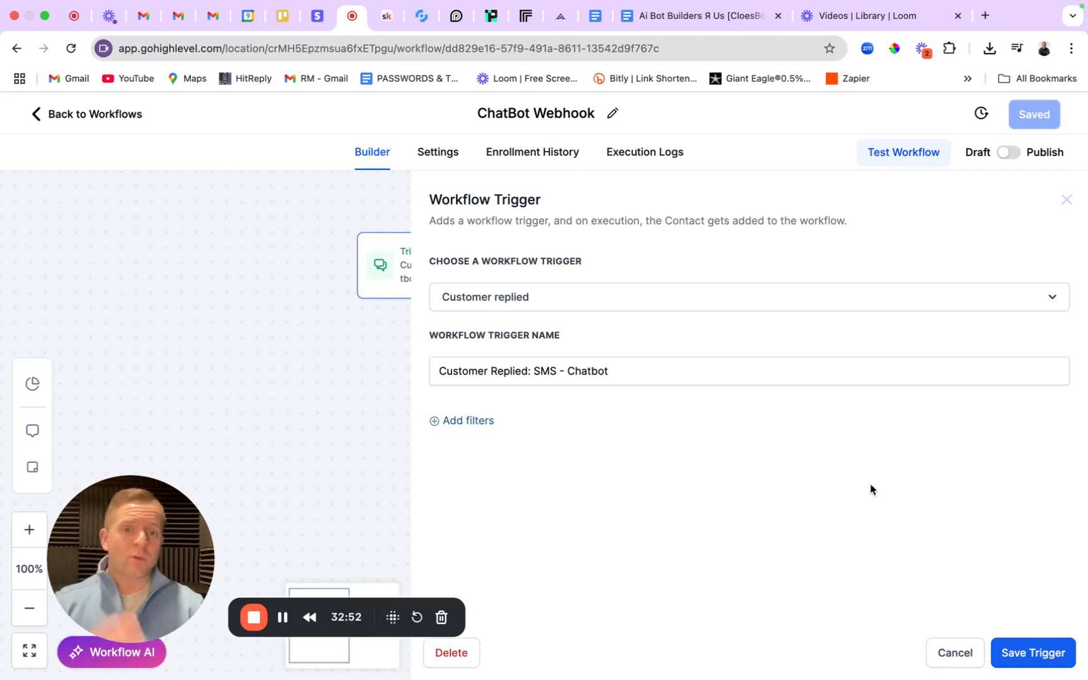
Save the trigger, switch the workflow from Draft to Publish, and save it.
{"action": "left_click", "coordinate": [1020, 655]}
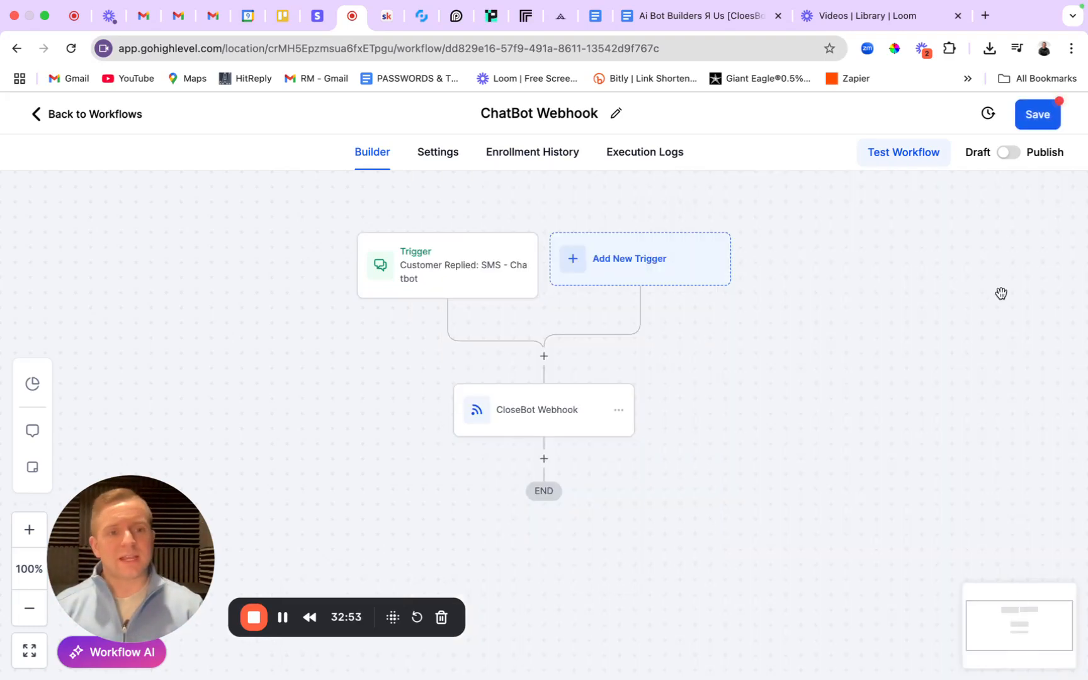
{"action": "left_click", "coordinate": [1008, 153]}
{"action": "left_click", "coordinate": [1032, 119]}
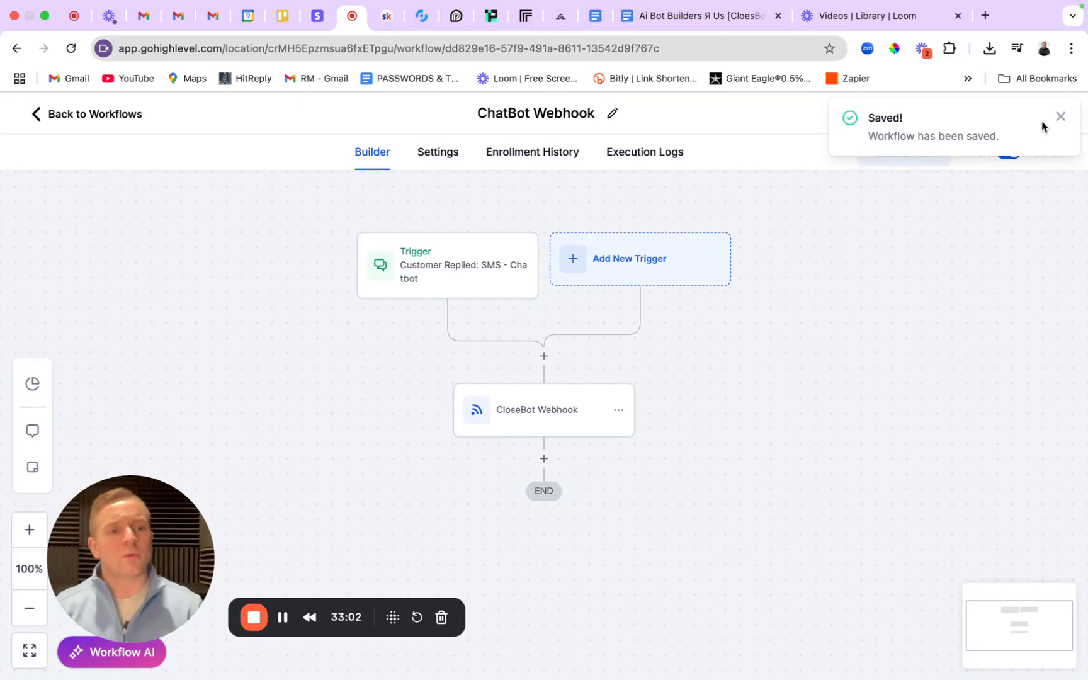
{"action": "left_click", "coordinate": [1060, 115]}
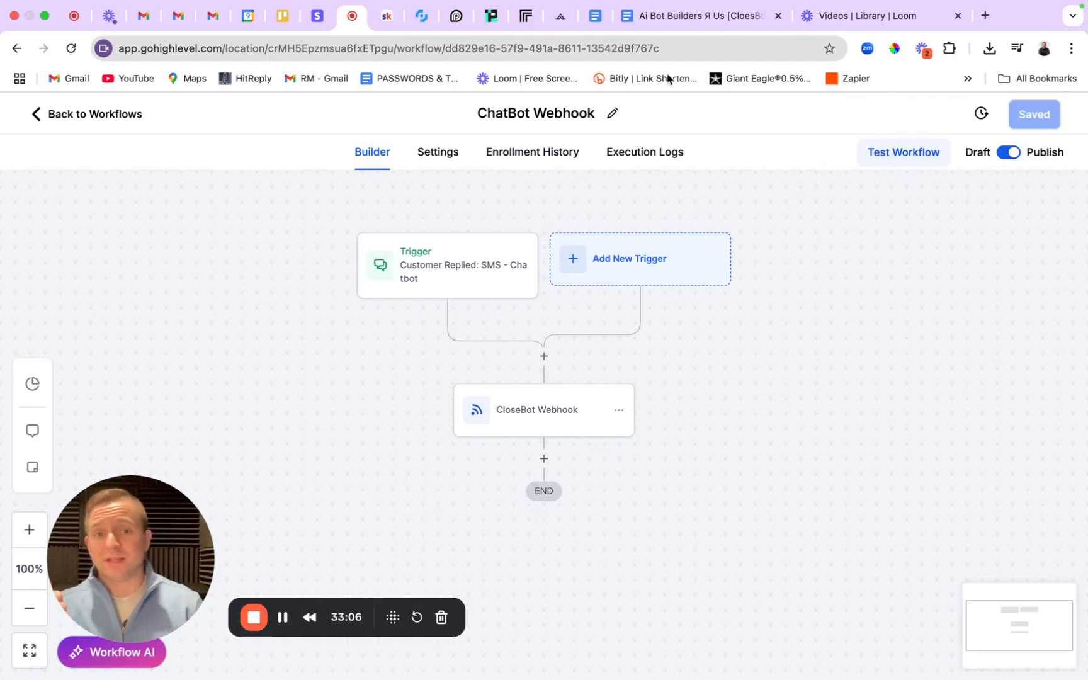
Back in CloseBot, check the bot's Main and Knowledge tabs showing Real Estate K-BASE.
{"action": "left_click", "coordinate": [422, 16]}
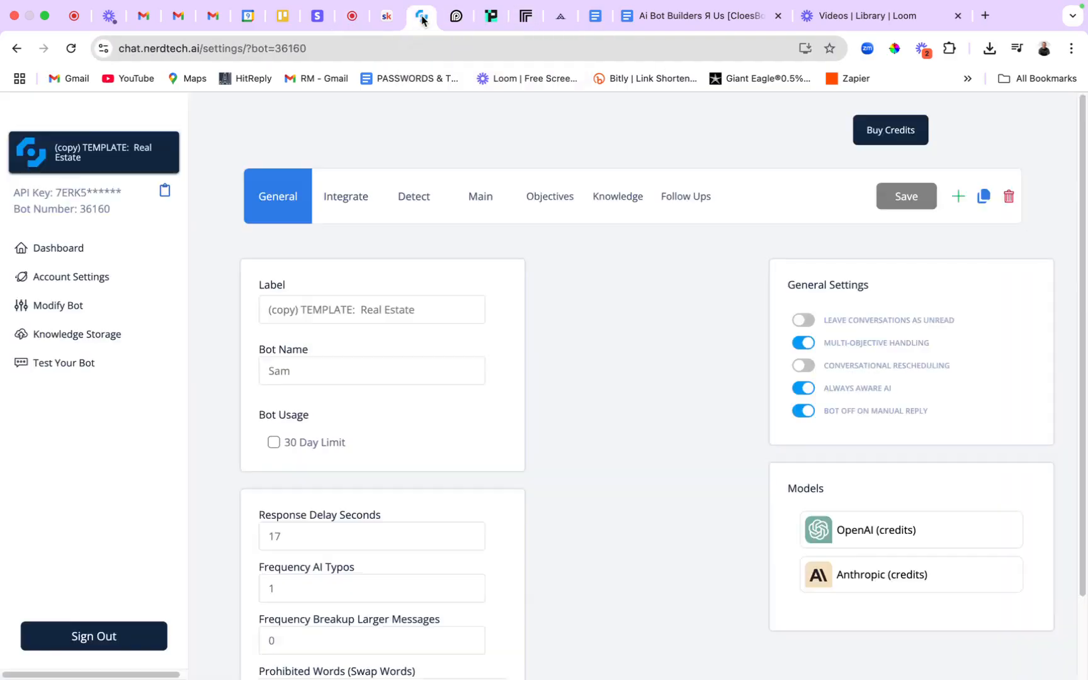
{"action": "left_click", "coordinate": [480, 203]}
{"action": "left_click", "coordinate": [598, 199]}
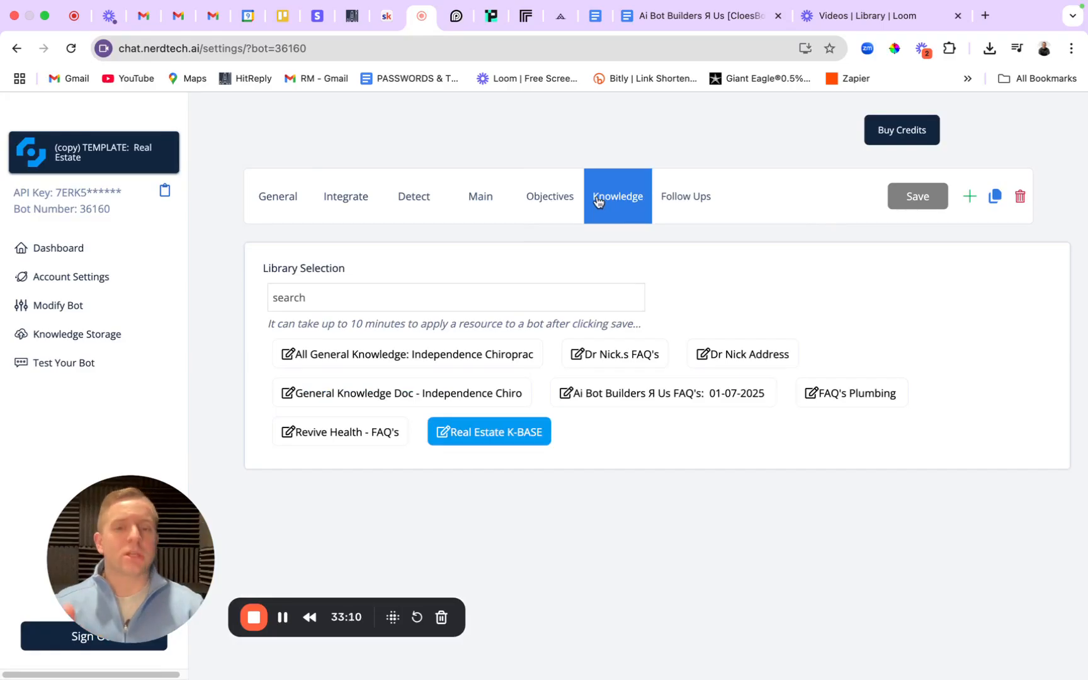